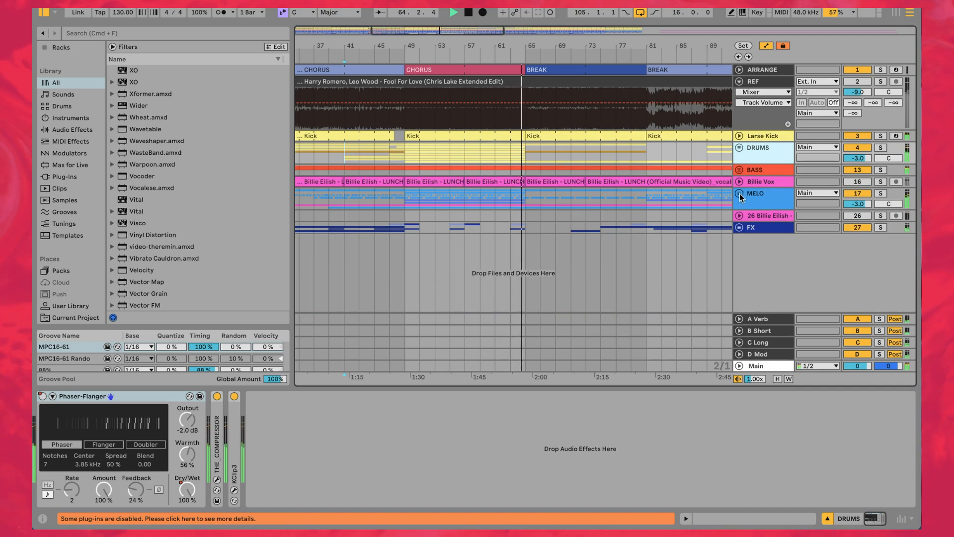
Examine the tracks inside the MELO group, fold the group, and review the overall song arrangement from INTRO to OUTRO.
{"action": "scroll", "coordinate": [773, 195], "scroll_direction": "down", "scroll_amount": 3}
{"action": "scroll", "coordinate": [772, 195], "scroll_direction": "down", "scroll_amount": 11}
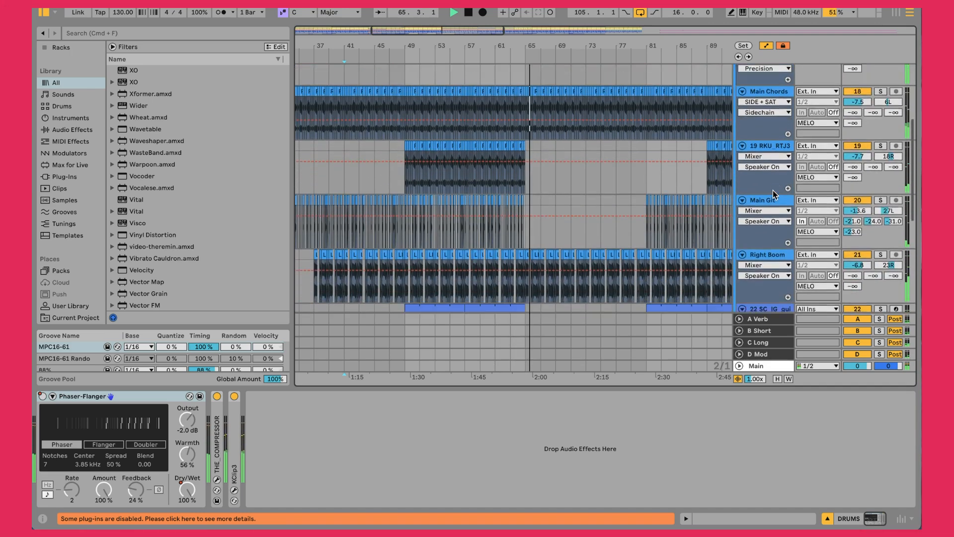
{"action": "scroll", "coordinate": [772, 195], "scroll_direction": "up", "scroll_amount": 14}
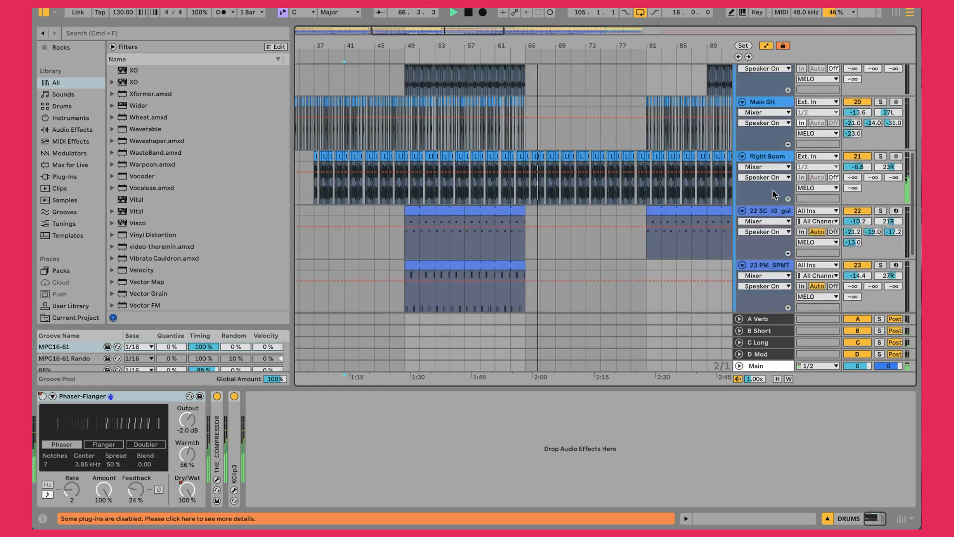
{"action": "left_click", "coordinate": [740, 195]}
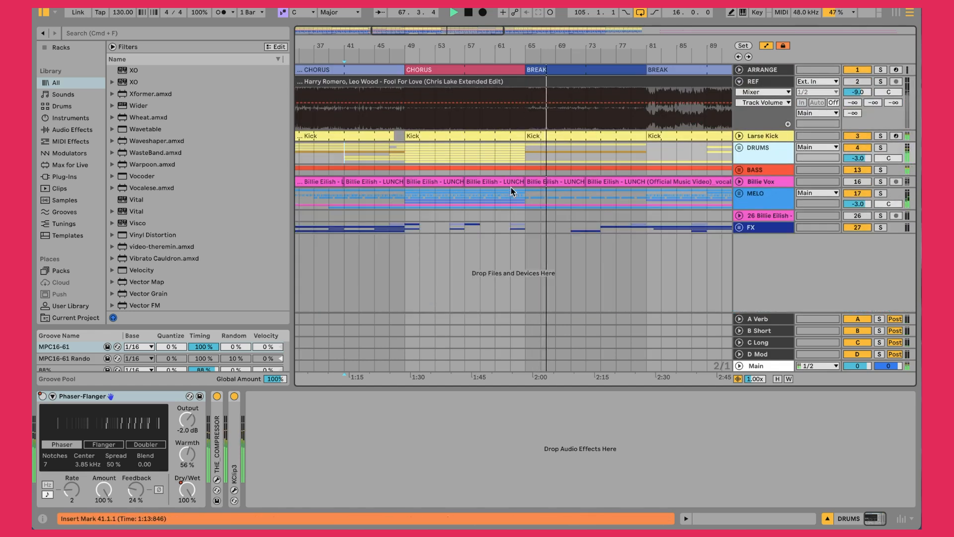
{"action": "left_click_drag", "start_coordinate": [480, 49], "coordinate": [448, 2]}
{"action": "left_click_drag", "start_coordinate": [448, 44], "coordinate": [460, 47]}
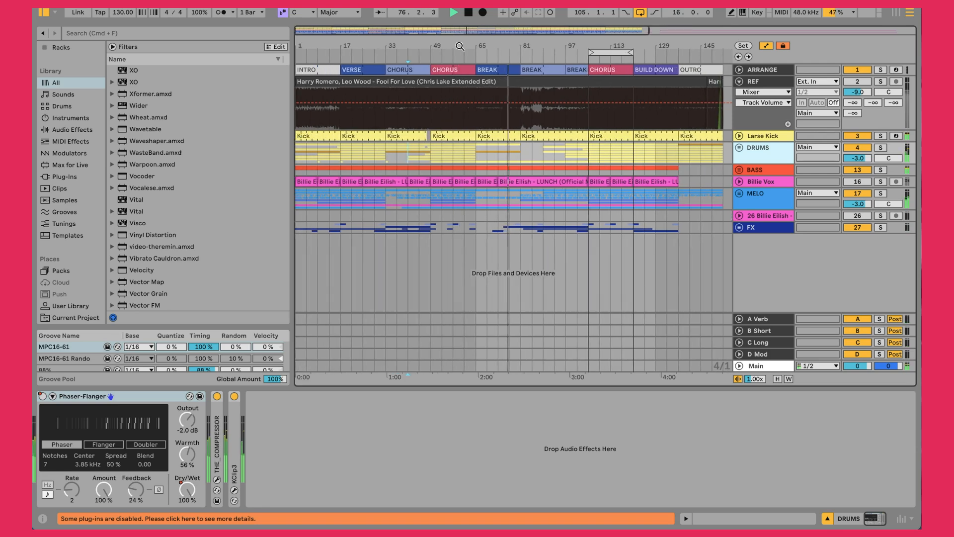
{"action": "left_click", "coordinate": [414, 153]}
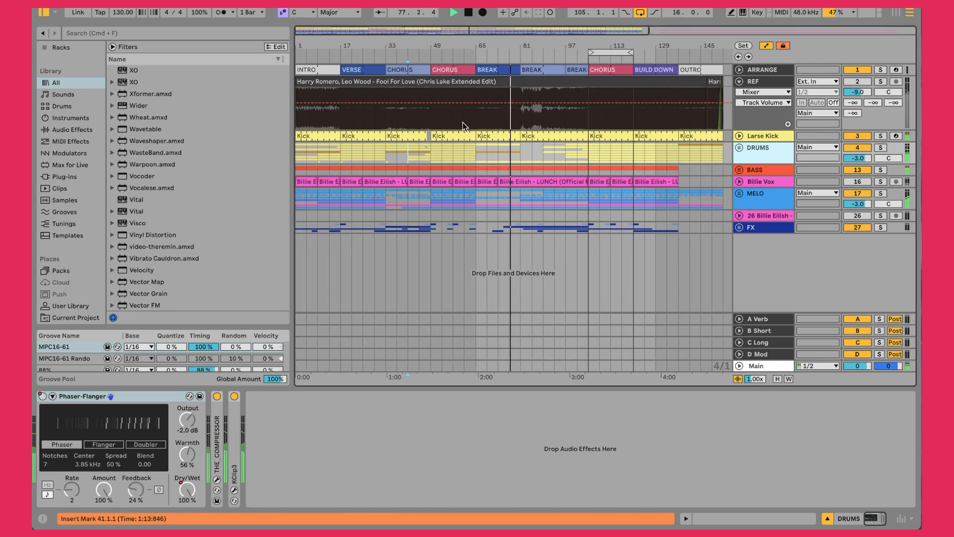
{"action": "left_click_drag", "start_coordinate": [384, 50], "coordinate": [384, 61]}
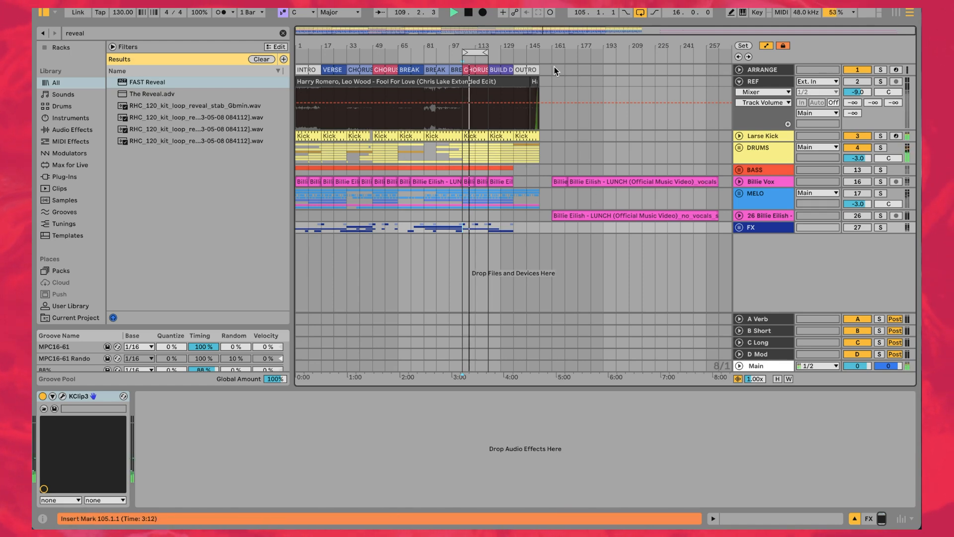
Unfold the DRUMS group at the CHORUS section starting at bar 105 and stop playback.
{"action": "left_click_drag", "start_coordinate": [467, 47], "coordinate": [468, 133]}
{"action": "left_click", "coordinate": [740, 147]}
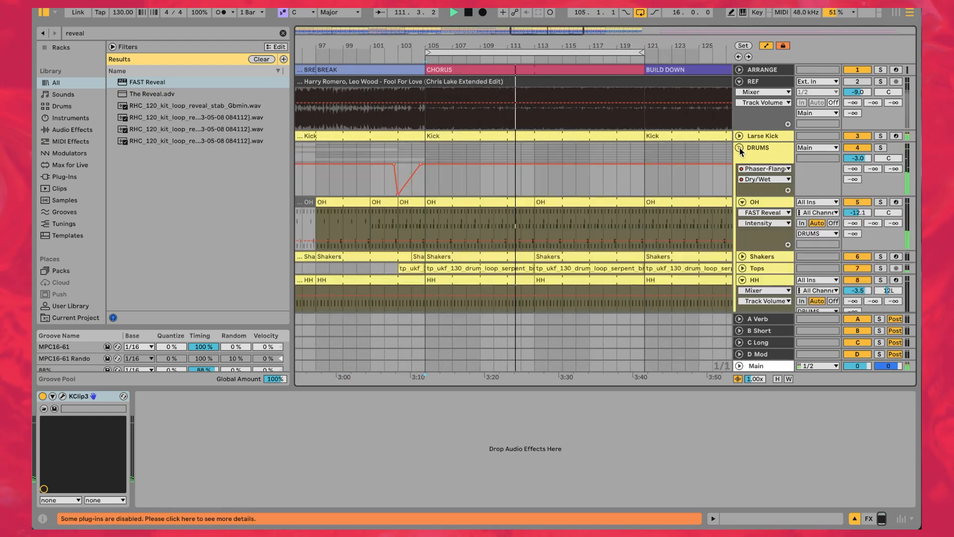
{"action": "scroll", "coordinate": [621, 169], "scroll_direction": "down", "scroll_amount": 3}
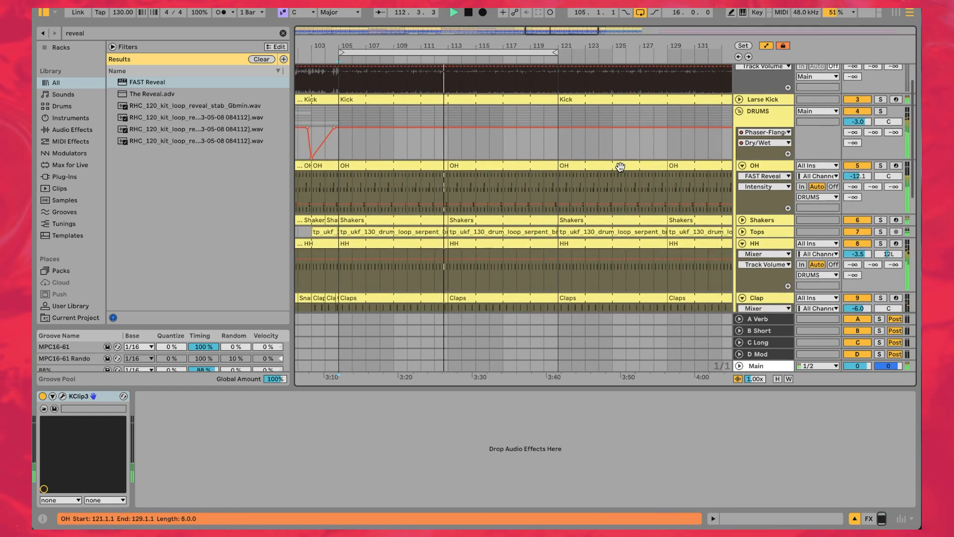
{"action": "key", "text": "space"}
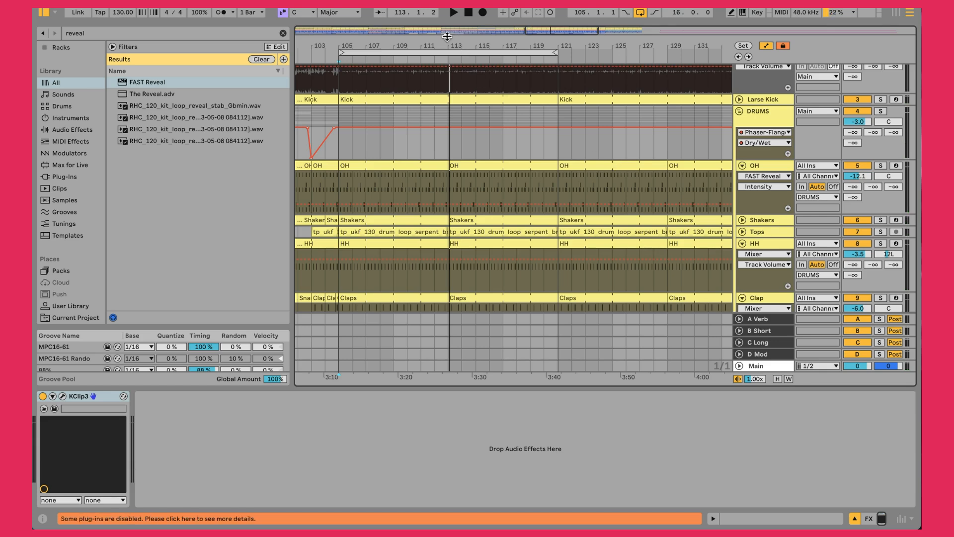
Select the DRUMS group's tracks from OH through 12 Drum Rack and deactivate them all.
{"action": "left_click_drag", "start_coordinate": [543, 31], "coordinate": [539, 13]}
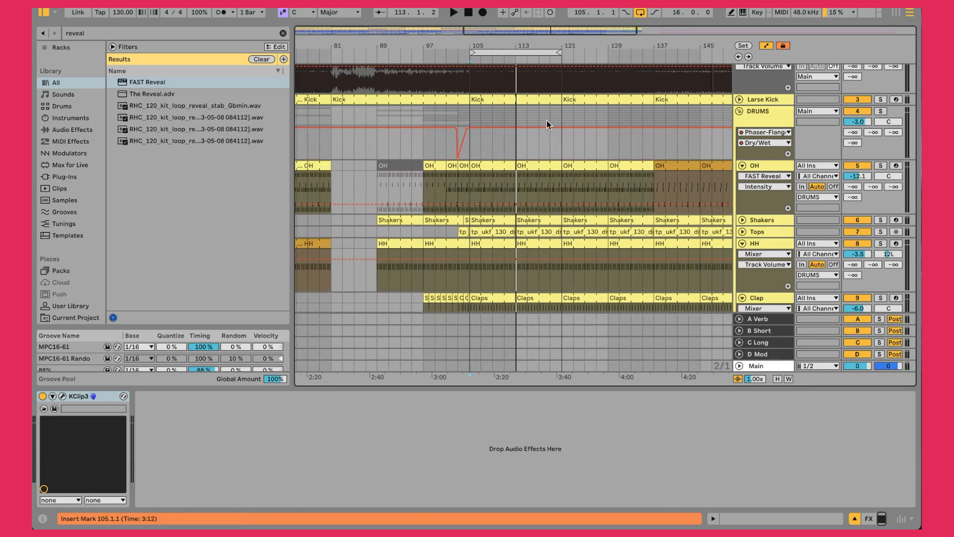
{"action": "scroll", "coordinate": [552, 127], "scroll_direction": "up", "scroll_amount": 1}
{"action": "left_click", "coordinate": [782, 180]}
{"action": "scroll", "coordinate": [782, 180], "scroll_direction": "down", "scroll_amount": 8}
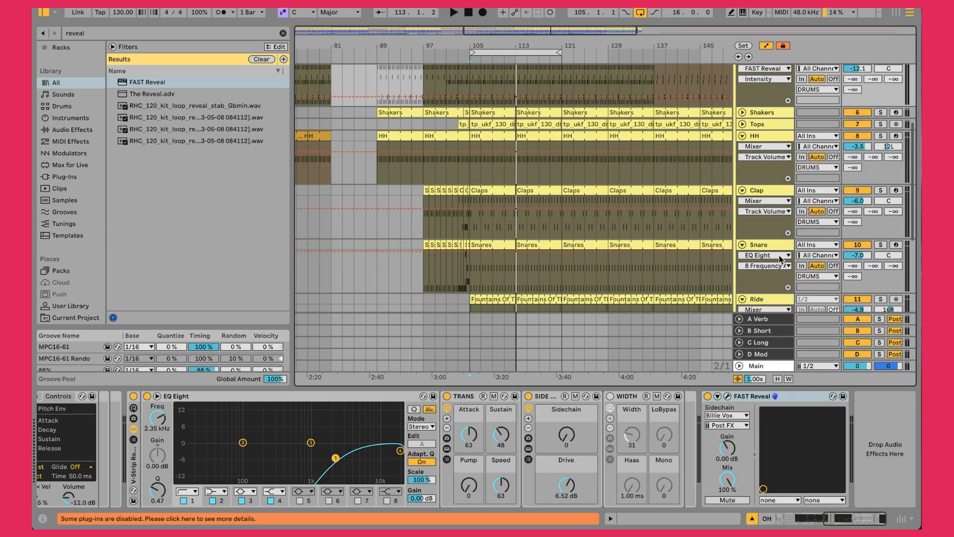
{"action": "left_click", "coordinate": [777, 263]}
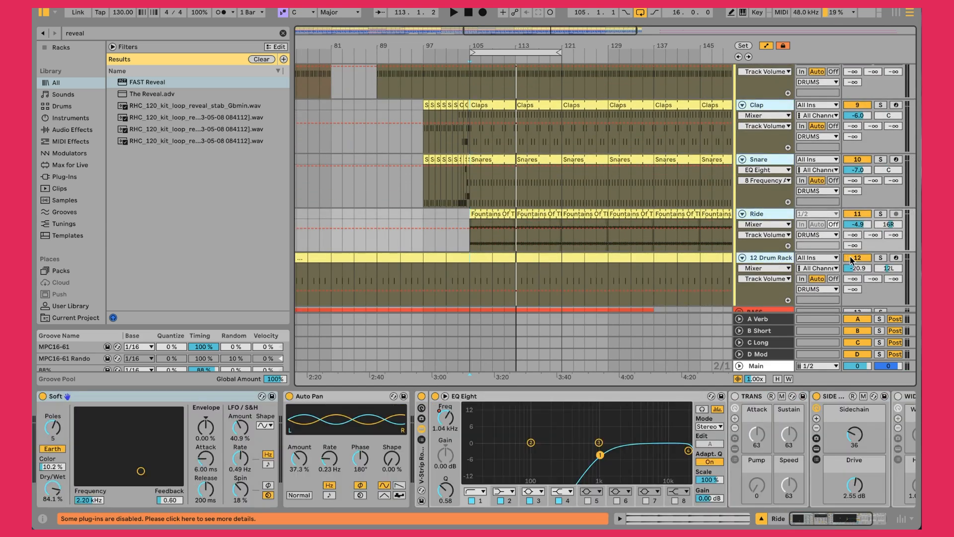
{"action": "scroll", "coordinate": [801, 231], "scroll_direction": "up", "scroll_amount": 3}
{"action": "scroll", "coordinate": [800, 231], "scroll_direction": "up", "scroll_amount": 2}
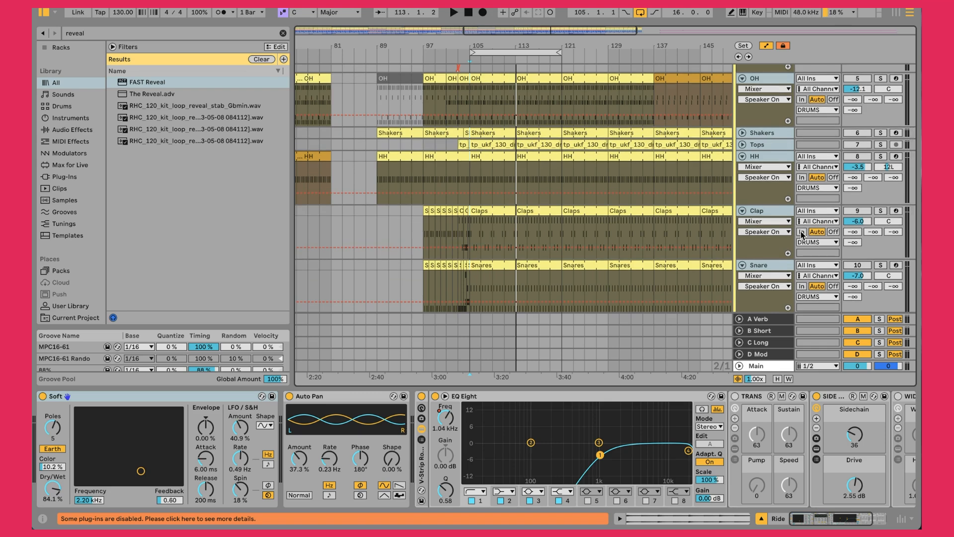
Unfold the Larse Kick track and select it to show its device chain.
{"action": "scroll", "coordinate": [801, 231], "scroll_direction": "up", "scroll_amount": 6}
{"action": "left_click", "coordinate": [766, 117]}
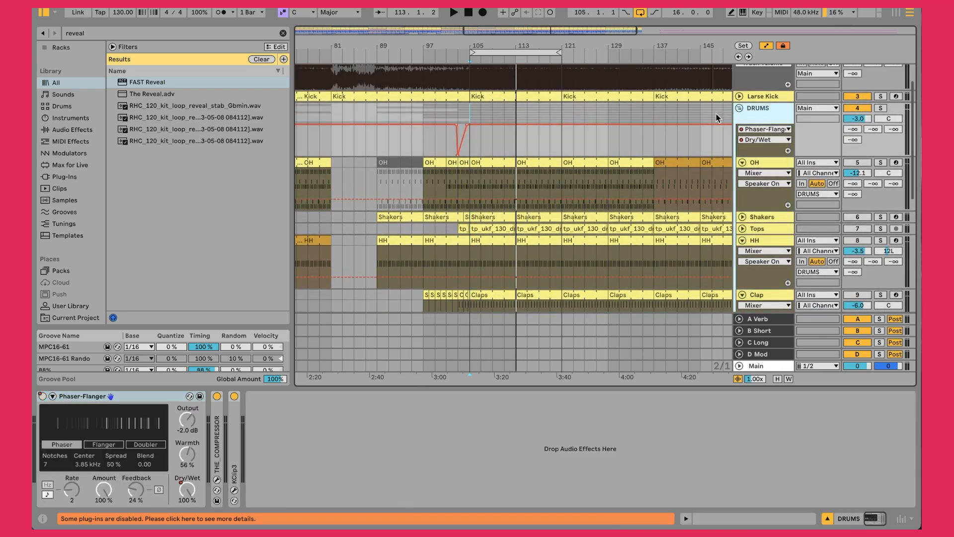
{"action": "scroll", "coordinate": [601, 113], "scroll_direction": "up", "scroll_amount": 1}
{"action": "left_click", "coordinate": [739, 111]}
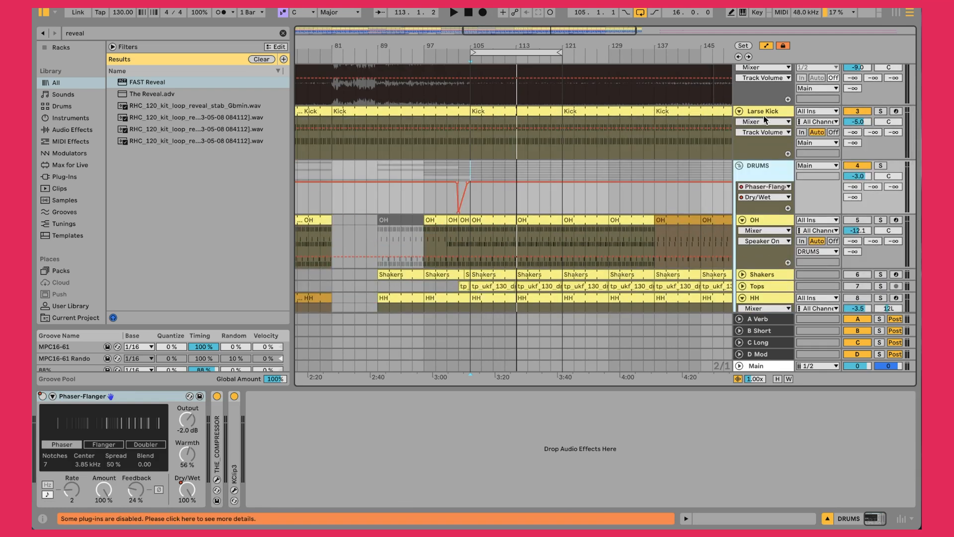
{"action": "left_click", "coordinate": [766, 119]}
{"action": "scroll", "coordinate": [765, 120], "scroll_direction": "up", "scroll_amount": 2}
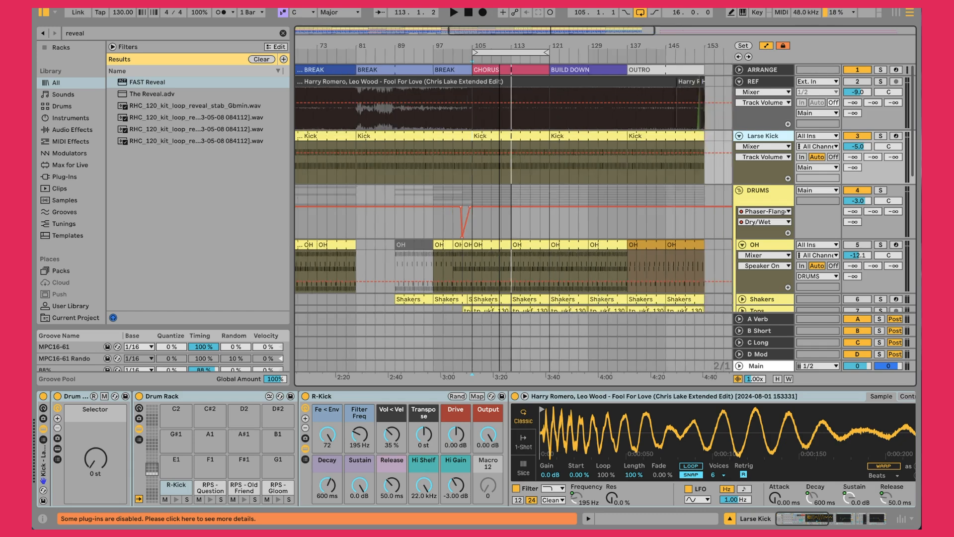
Select the Harry Romero reference clip and the REF track to look at its Spectrum device and waveform.
{"action": "left_click_drag", "start_coordinate": [500, 45], "coordinate": [472, 44]}
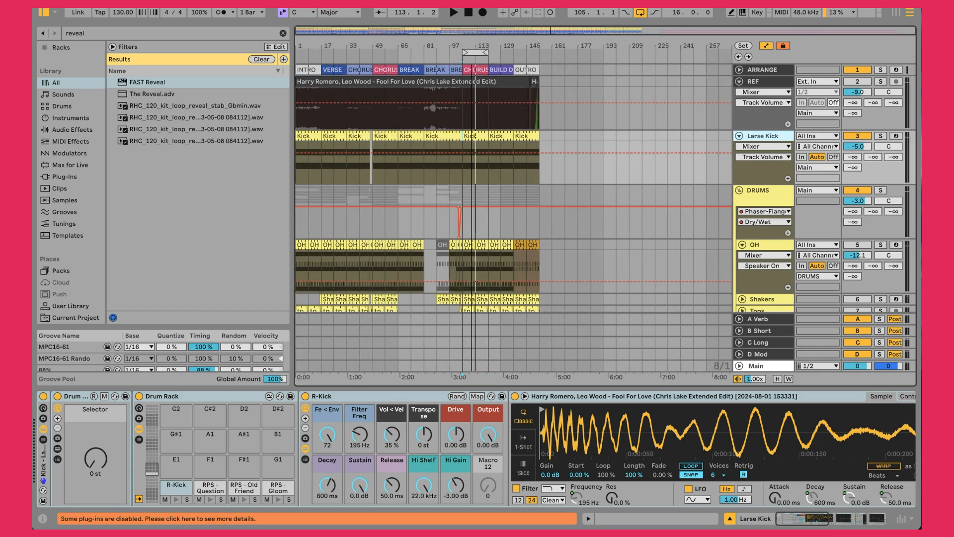
{"action": "left_click", "coordinate": [309, 78]}
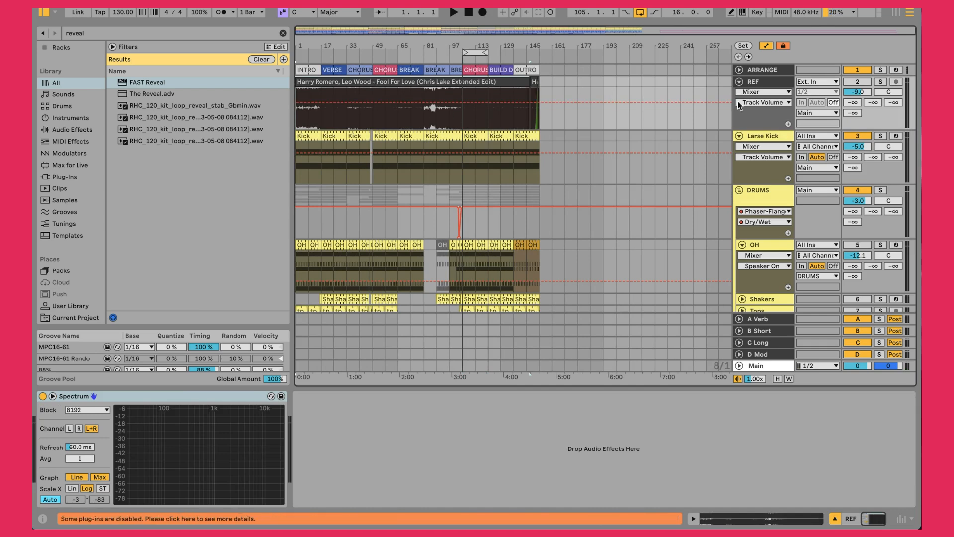
{"action": "left_click", "coordinate": [777, 86]}
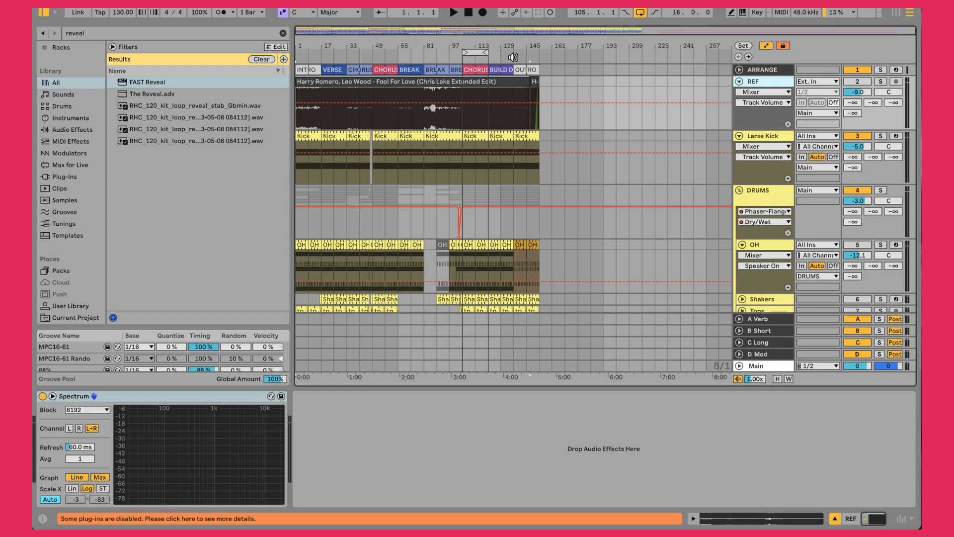
{"action": "left_click_drag", "start_coordinate": [338, 41], "coordinate": [437, 95]}
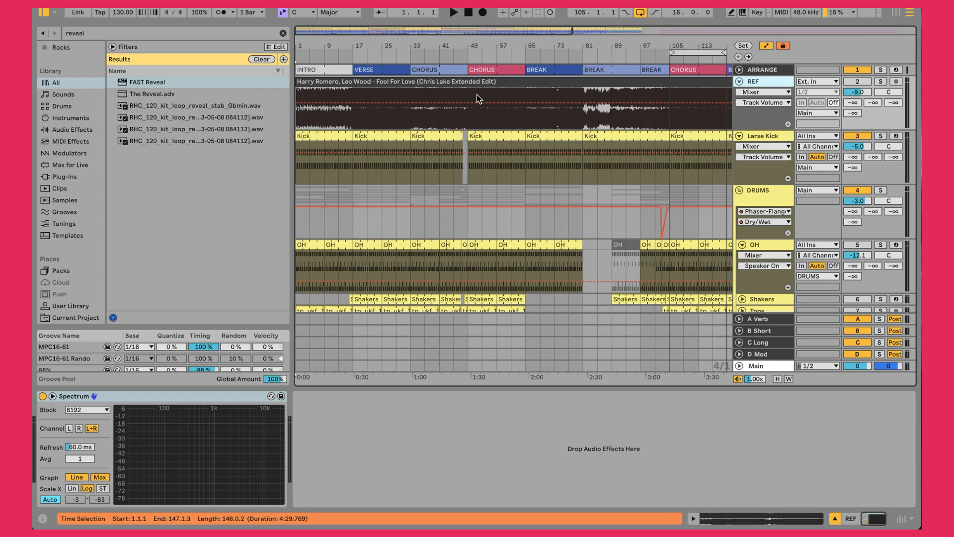
Select the INTRO, VERSE and CHORUS section clips in turn and unfold the ARRANGE track.
{"action": "left_click", "coordinate": [338, 69]}
{"action": "left_click", "coordinate": [378, 69]}
{"action": "left_click", "coordinate": [459, 69]}
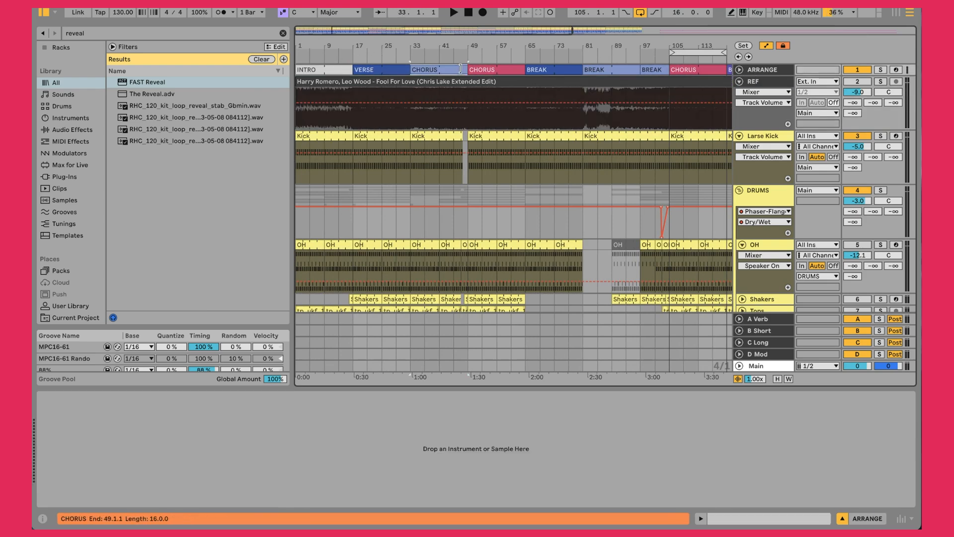
{"action": "left_click", "coordinate": [739, 70]}
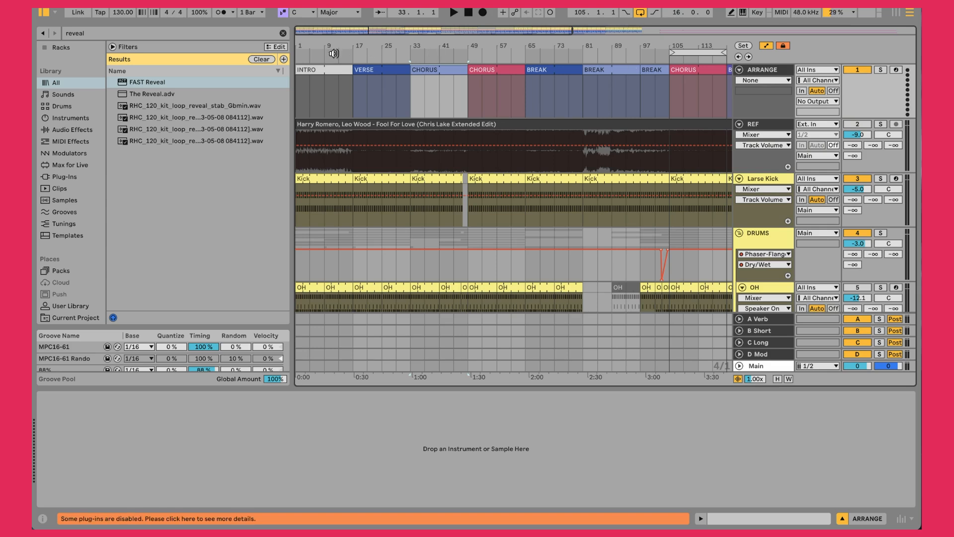
Go through the section clips on the ARRANGE track, from INTRO, VERSE and both CHORUS clips to the BREAK at bar 65.
{"action": "left_click", "coordinate": [325, 70]}
{"action": "left_click", "coordinate": [385, 70]}
{"action": "left_click", "coordinate": [418, 71]}
{"action": "left_click", "coordinate": [479, 71]}
{"action": "left_click", "coordinate": [388, 69]}
{"action": "left_click", "coordinate": [321, 70]}
{"action": "left_click", "coordinate": [376, 70]}
{"action": "left_click", "coordinate": [437, 70]}
{"action": "left_click", "coordinate": [482, 71]}
{"action": "left_click", "coordinate": [542, 69]}
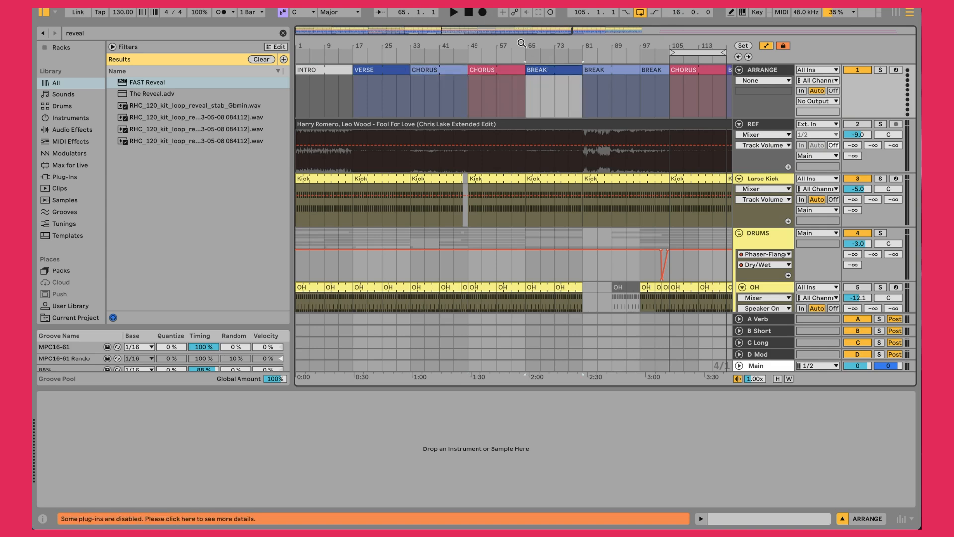
Select the INTRO clip on the ARRANGE track and briefly play the song from its start.
{"action": "left_click_drag", "start_coordinate": [522, 43], "coordinate": [396, 44]}
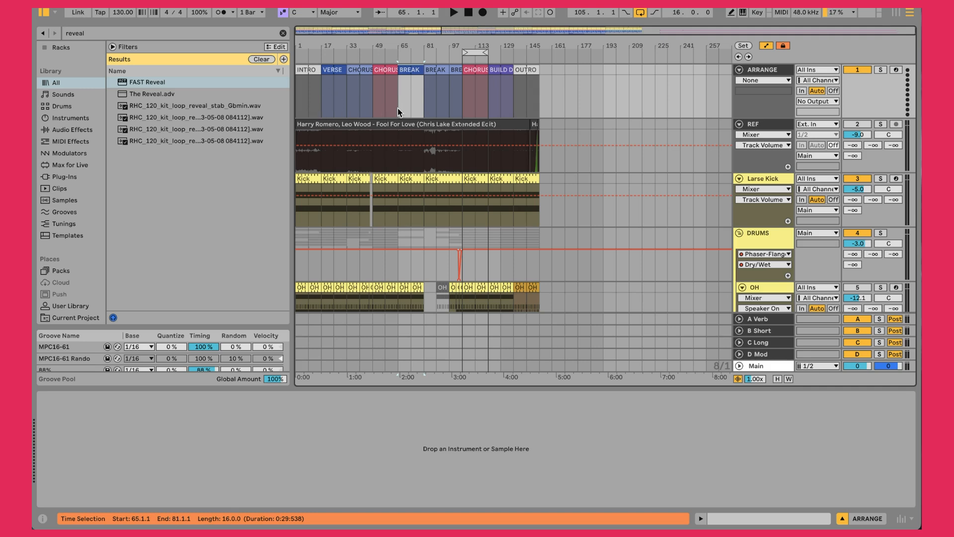
{"action": "left_click_drag", "start_coordinate": [305, 47], "coordinate": [341, 118]}
{"action": "left_click", "coordinate": [328, 68]}
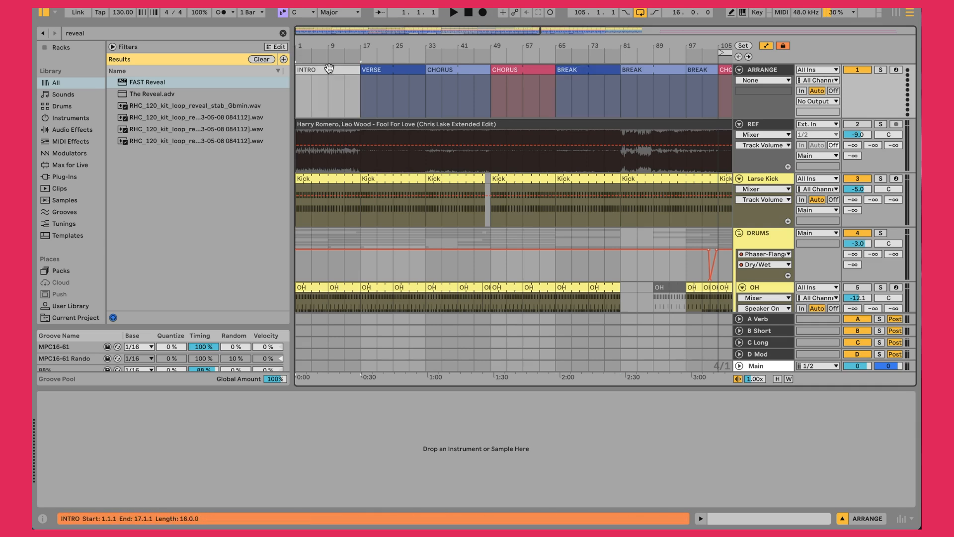
{"action": "key", "text": "space"}
{"action": "key", "text": "space"}
{"action": "scroll", "coordinate": [329, 68], "scroll_direction": "right", "scroll_amount": 8}
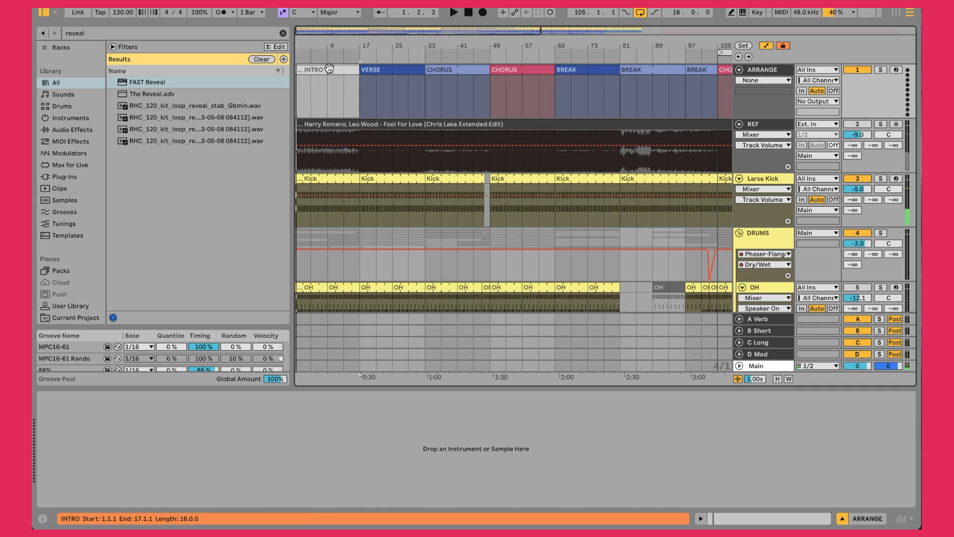
{"action": "scroll", "coordinate": [590, 97], "scroll_direction": "left", "scroll_amount": 8}
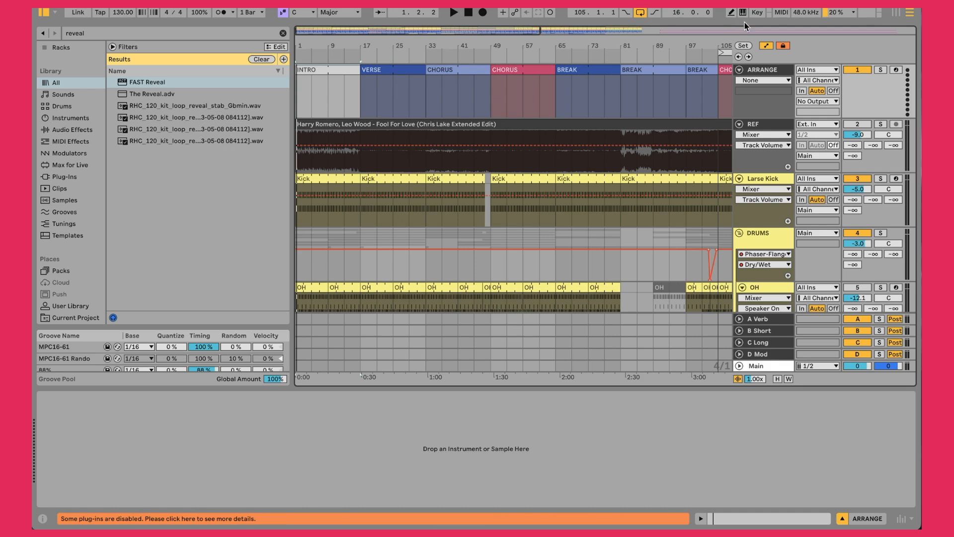
Fold the ARRANGE and REF tracks and bring the CHORUS section from bar 105 to 121 into close view.
{"action": "left_click", "coordinate": [742, 70]}
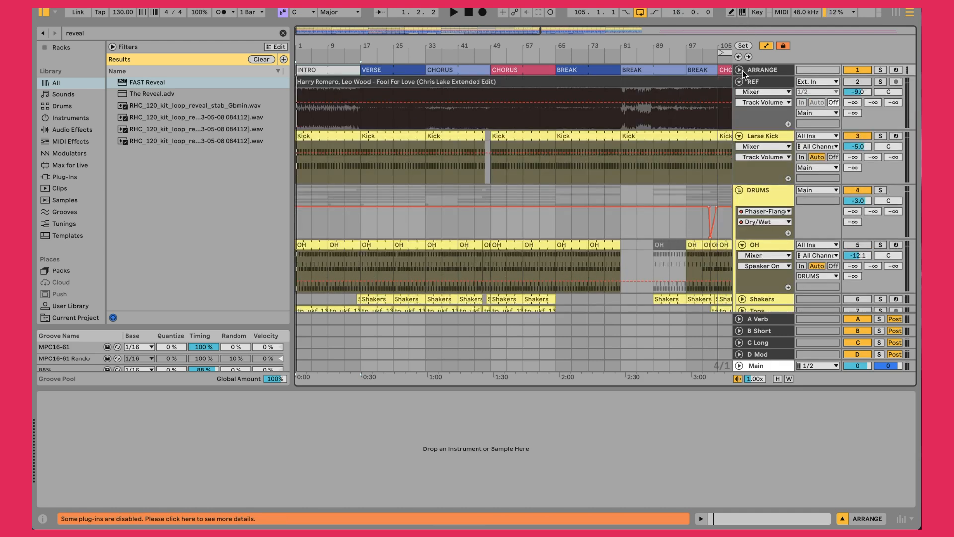
{"action": "left_click", "coordinate": [743, 80]}
{"action": "left_click_drag", "start_coordinate": [544, 49], "coordinate": [296, 46]}
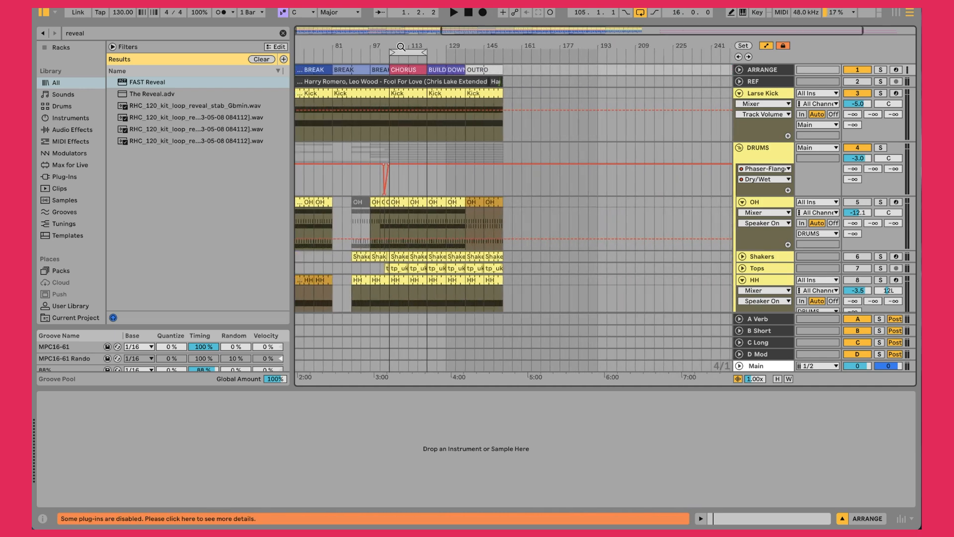
{"action": "key", "text": "z"}
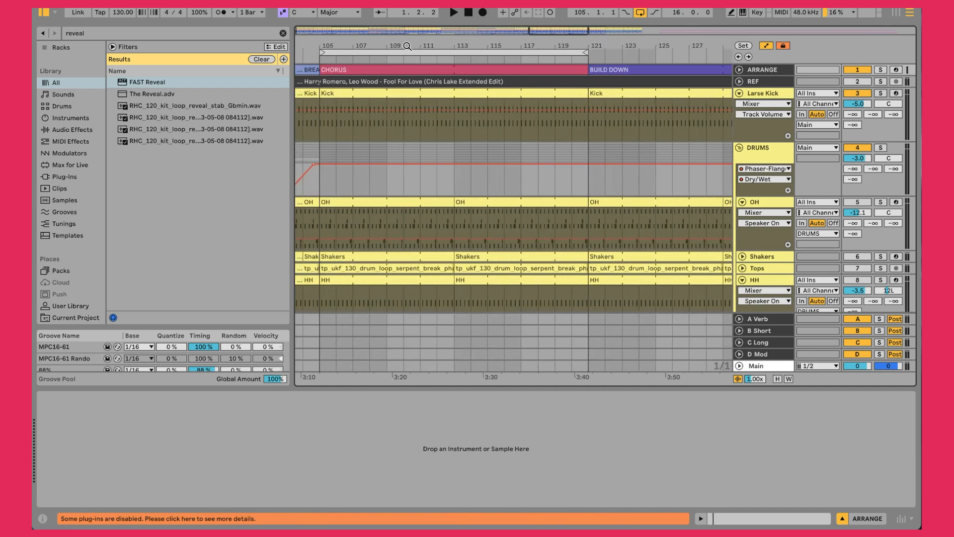
{"action": "scroll", "coordinate": [462, 115], "scroll_direction": "left", "scroll_amount": 1}
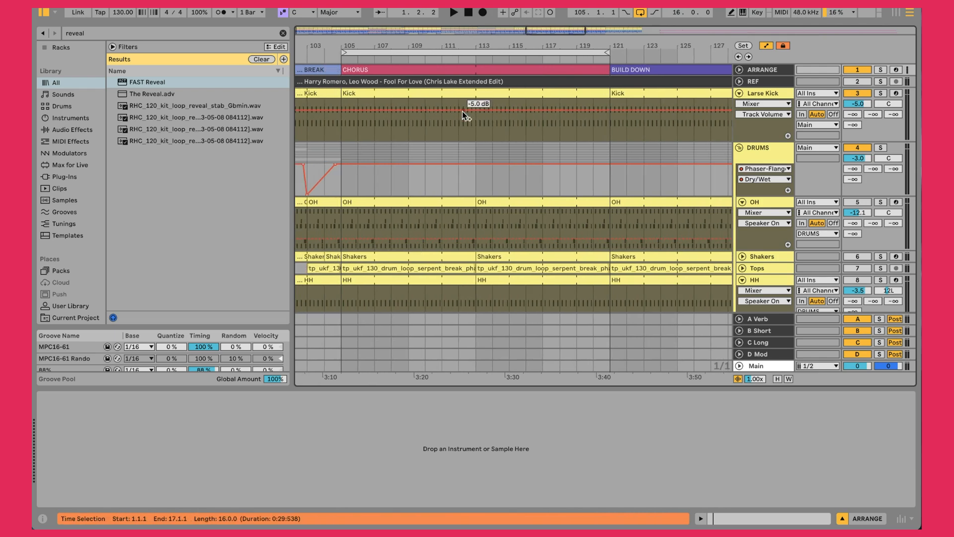
Compare the device chains of Larse Kick and the DRUMS group, and select the Kick clip starting at bar 105.
{"action": "left_click", "coordinate": [768, 94]}
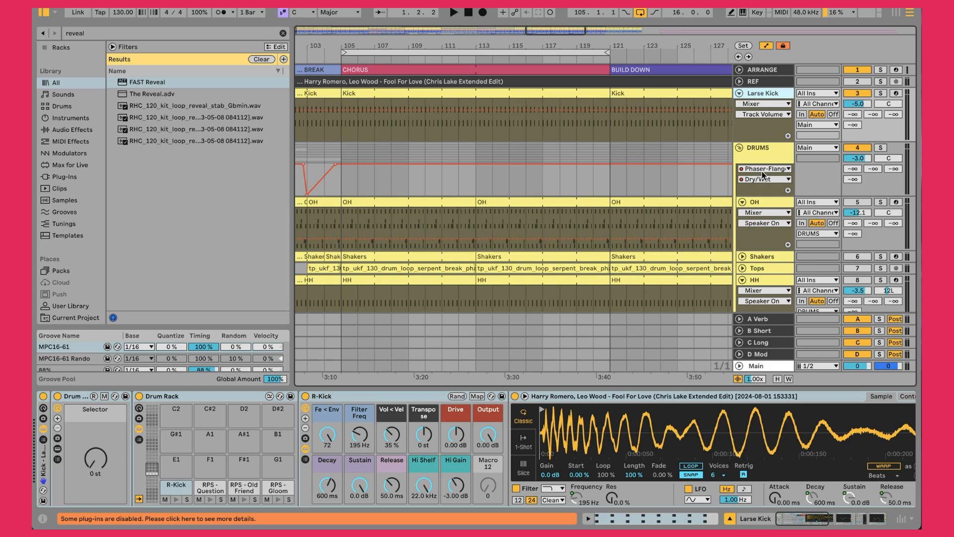
{"action": "left_click", "coordinate": [768, 158]}
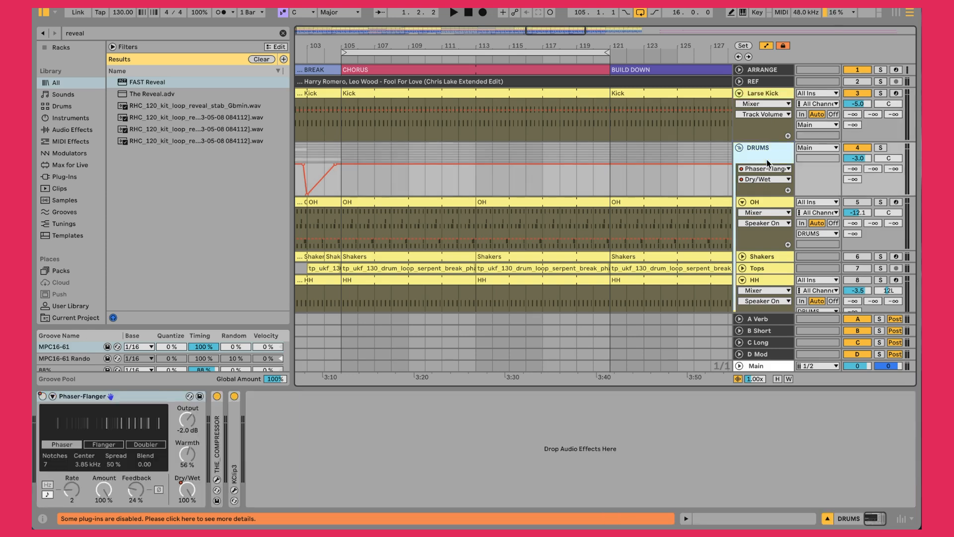
{"action": "left_click", "coordinate": [752, 94]}
{"action": "left_click", "coordinate": [767, 149]}
{"action": "left_click", "coordinate": [767, 100]}
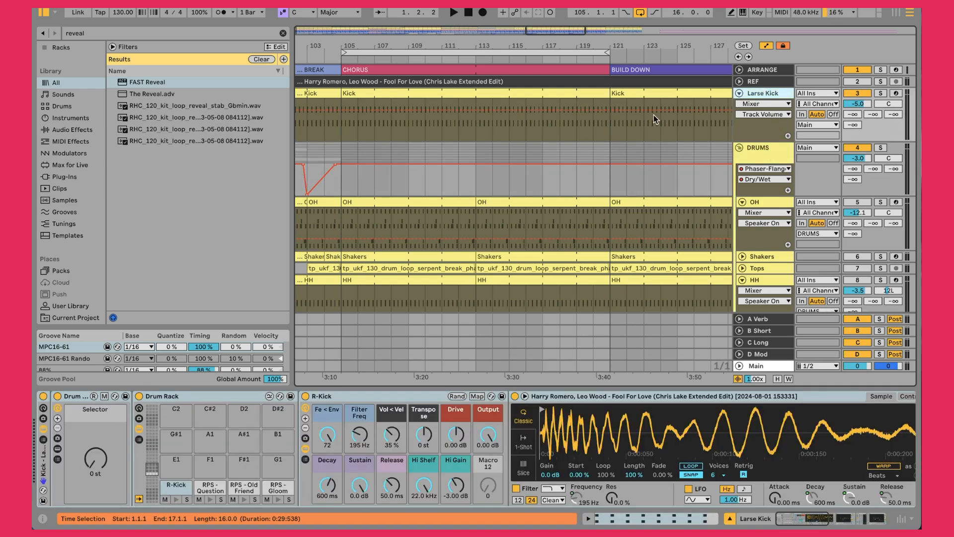
{"action": "left_click", "coordinate": [479, 90]}
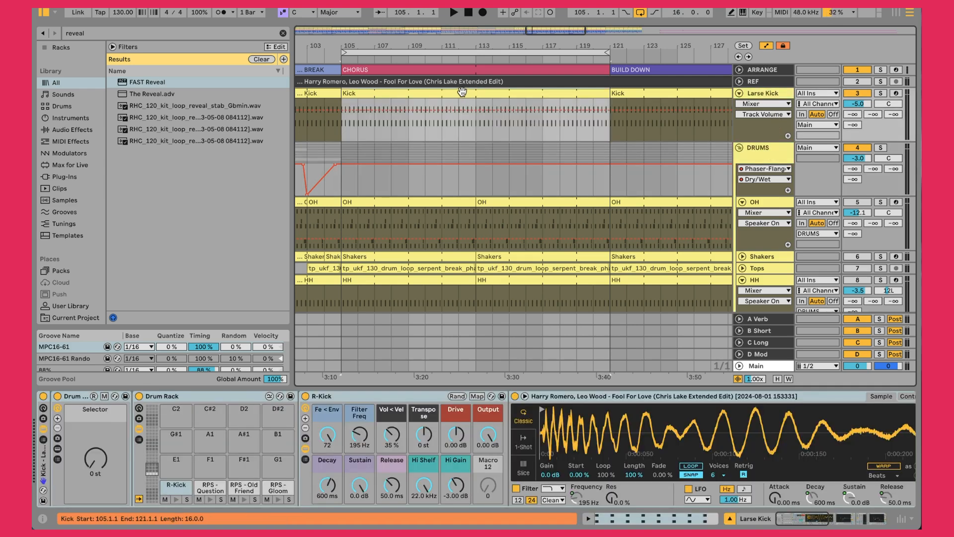
{"action": "double_click", "coordinate": [462, 91]}
{"action": "left_click_drag", "start_coordinate": [357, 375], "coordinate": [365, 453]}
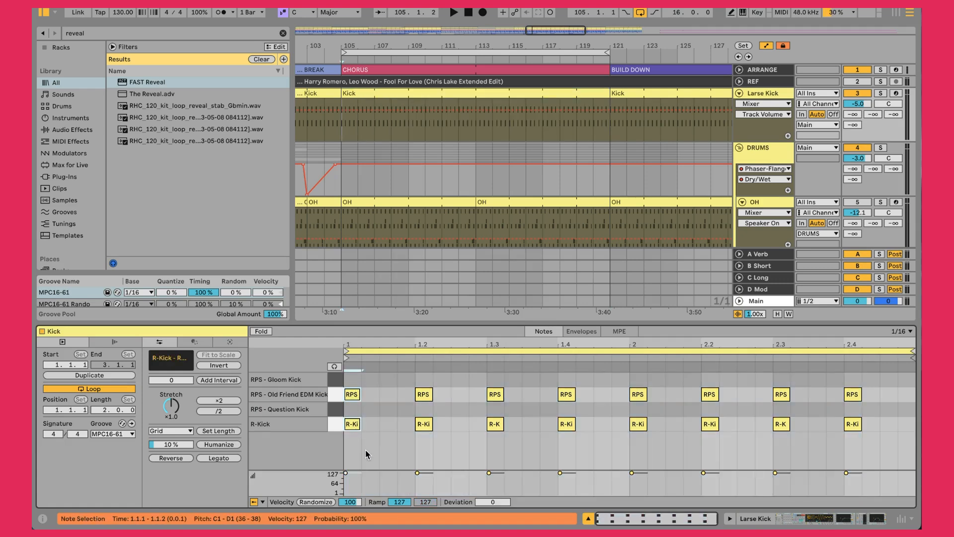
{"action": "left_click", "coordinate": [396, 413]}
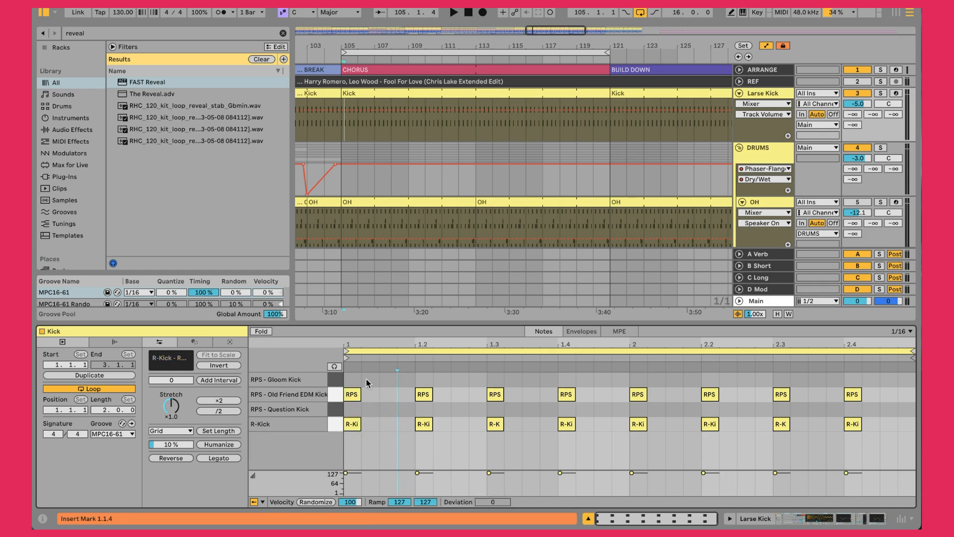
{"action": "left_click", "coordinate": [781, 93]}
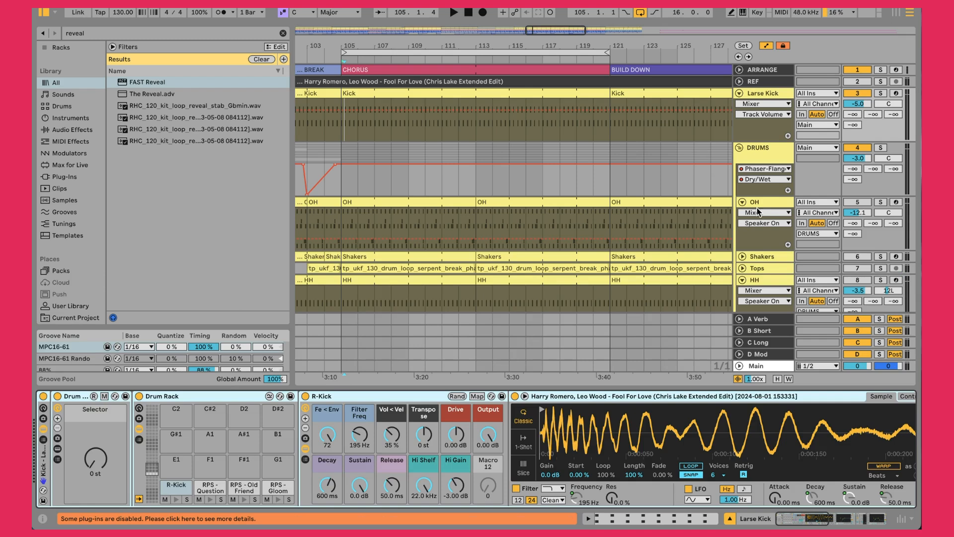
{"action": "left_click", "coordinate": [469, 104]}
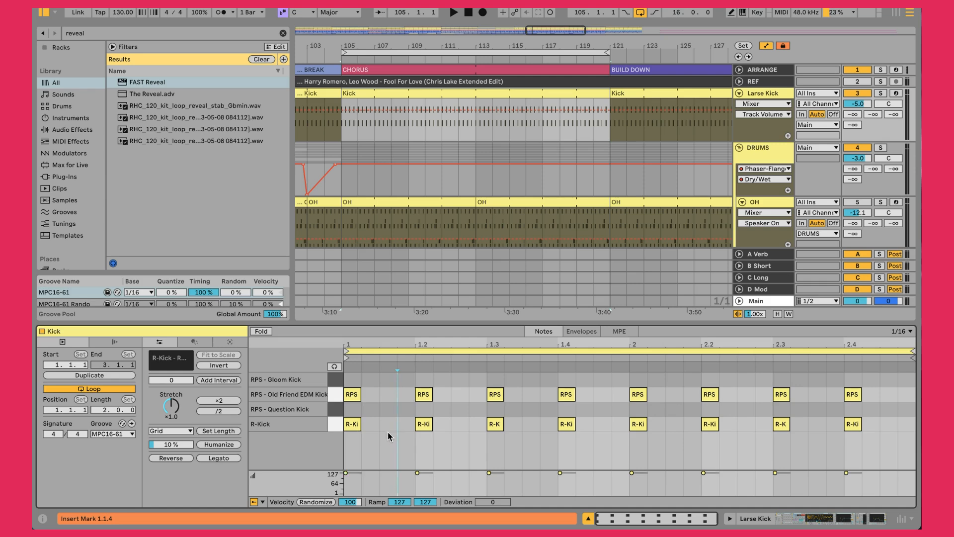
{"action": "left_click_drag", "start_coordinate": [360, 395], "coordinate": [357, 467]}
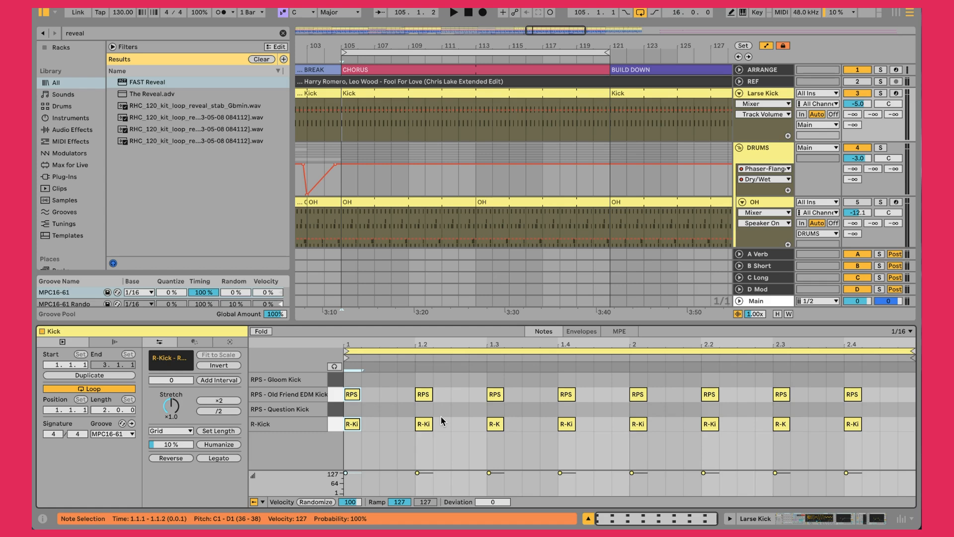
Play the CHORUS from bar 105, comparing the soloed REF track with the remix's kick, and reselect the Kick clip.
{"action": "left_click", "coordinate": [341, 122]}
{"action": "key", "text": "space"}
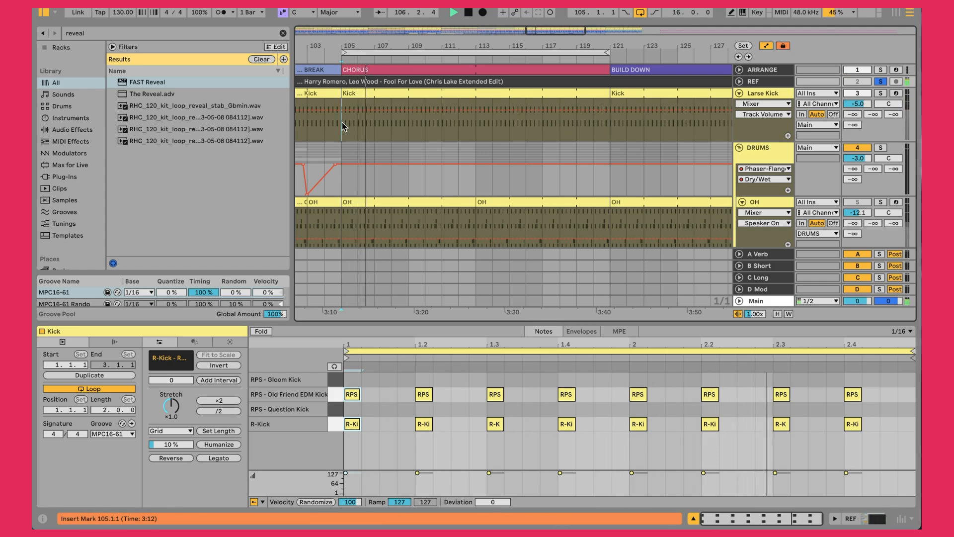
{"action": "key", "text": "space"}
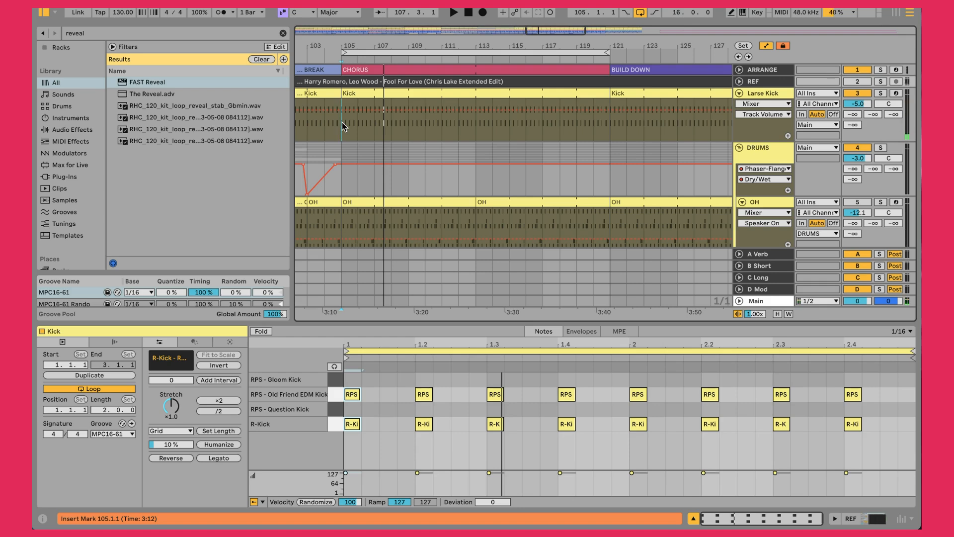
{"action": "left_click", "coordinate": [383, 94]}
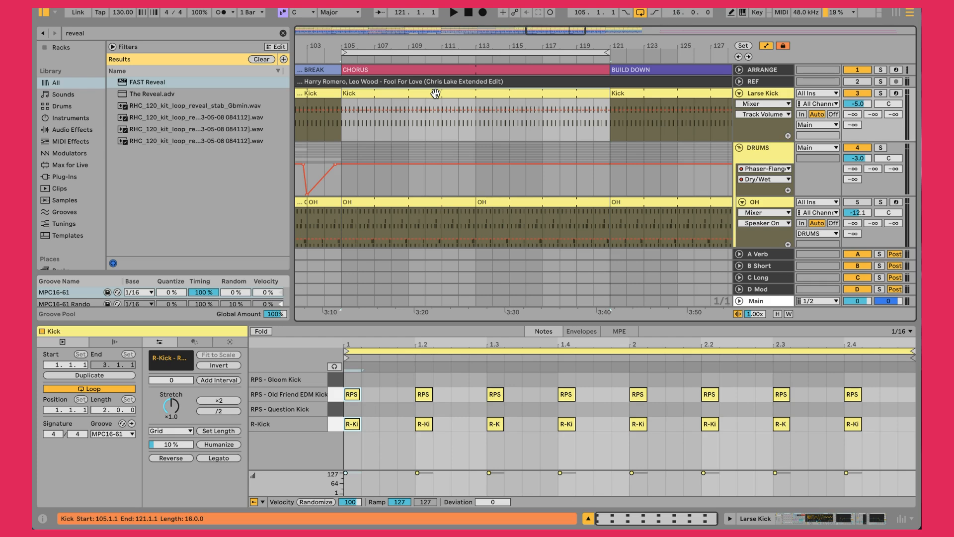
Unfold the REF track and bring the end of the OUTRO section into close view.
{"action": "left_click_drag", "start_coordinate": [406, 45], "coordinate": [463, 43]}
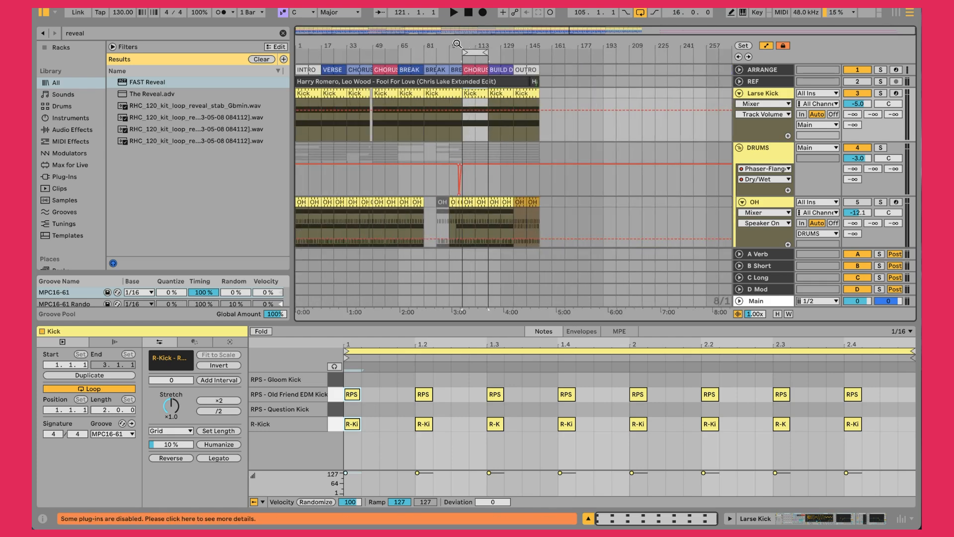
{"action": "left_click", "coordinate": [740, 81]}
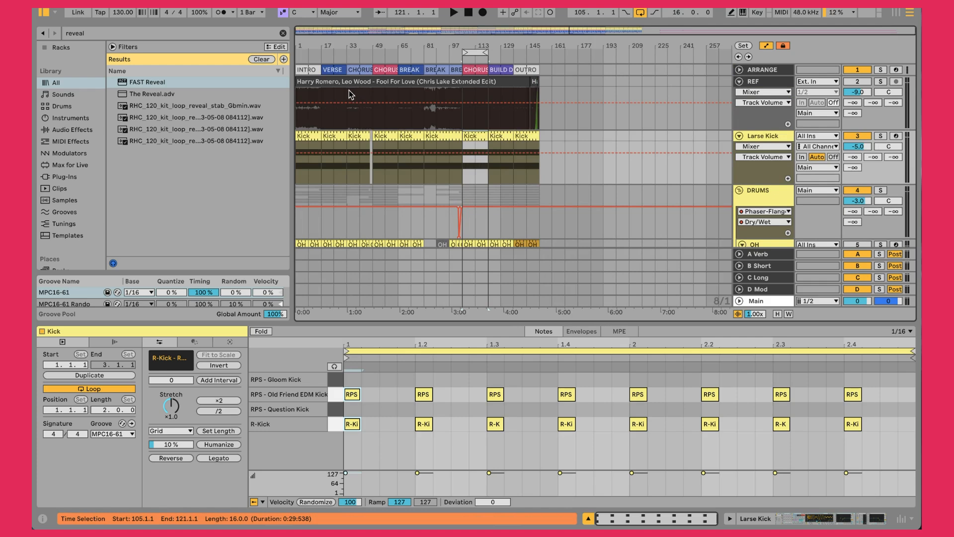
{"action": "left_click_drag", "start_coordinate": [547, 45], "coordinate": [547, 82]}
{"action": "left_click", "coordinate": [348, 68]}
{"action": "scroll", "coordinate": [349, 68], "scroll_direction": "left", "scroll_amount": 3}
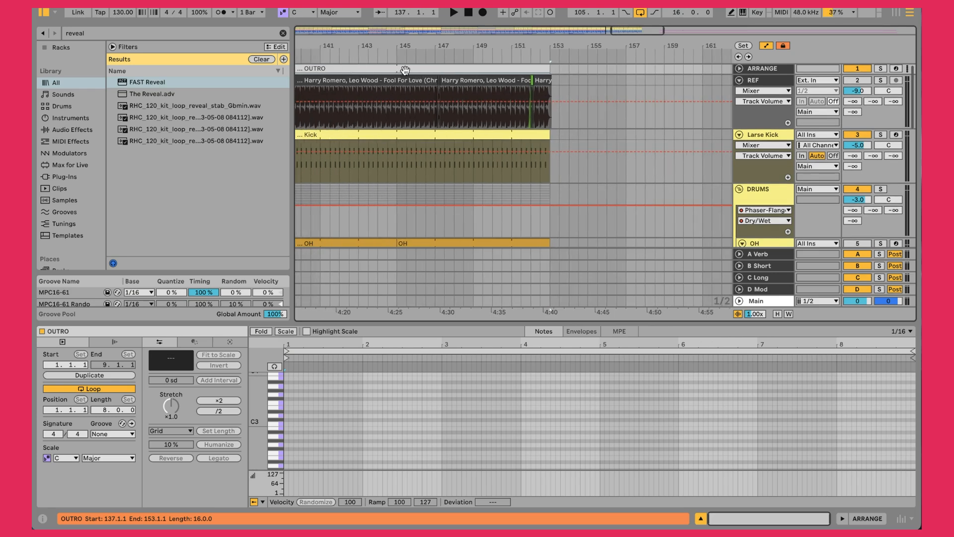
{"action": "scroll", "coordinate": [388, 70], "scroll_direction": "left", "scroll_amount": 1}
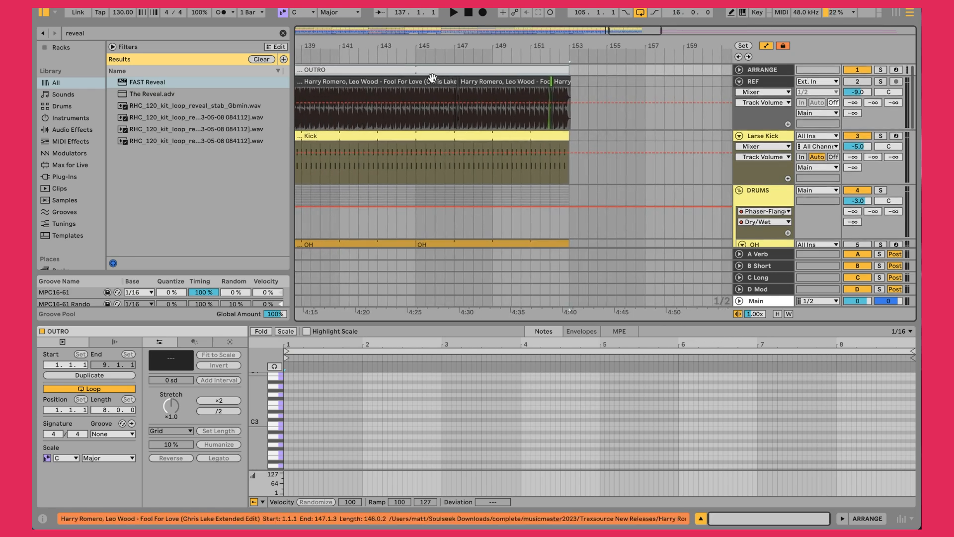
Solo the REF track and briefly play its outro around bar 151.
{"action": "key", "text": "s"}
{"action": "left_click", "coordinate": [518, 119]}
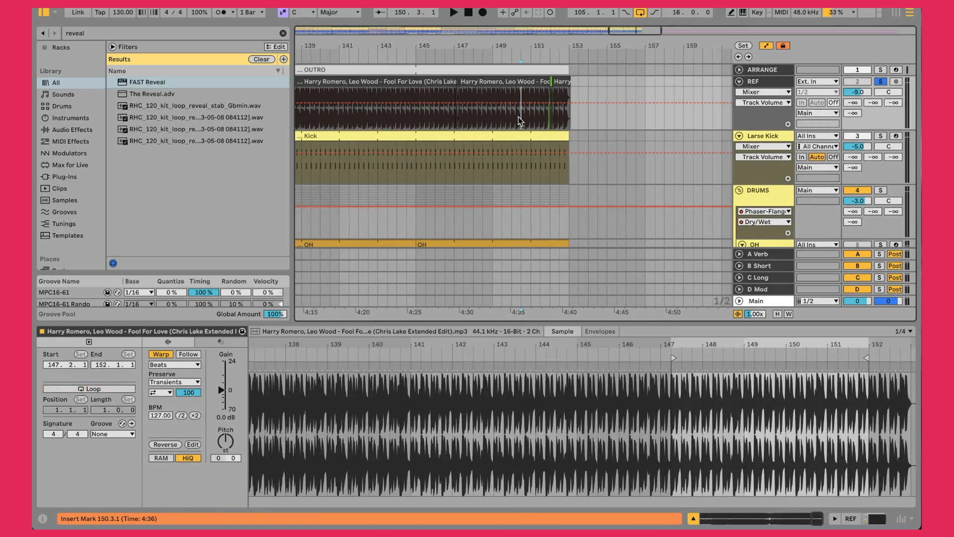
{"action": "key", "text": "space"}
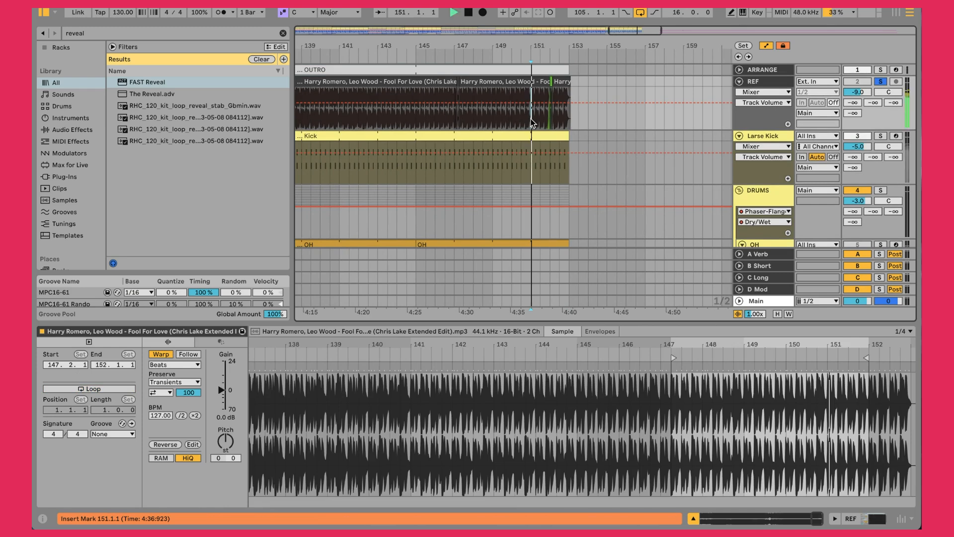
{"action": "key", "text": "space"}
Select the short green kick clip at bar 152 on the REF track and audition it repeatedly.
{"action": "left_click_drag", "start_coordinate": [552, 46], "coordinate": [477, 68]}
{"action": "left_click", "coordinate": [451, 81]}
{"action": "key", "text": "space"}
{"action": "key", "text": "space"}
{"action": "key", "text": "space"}
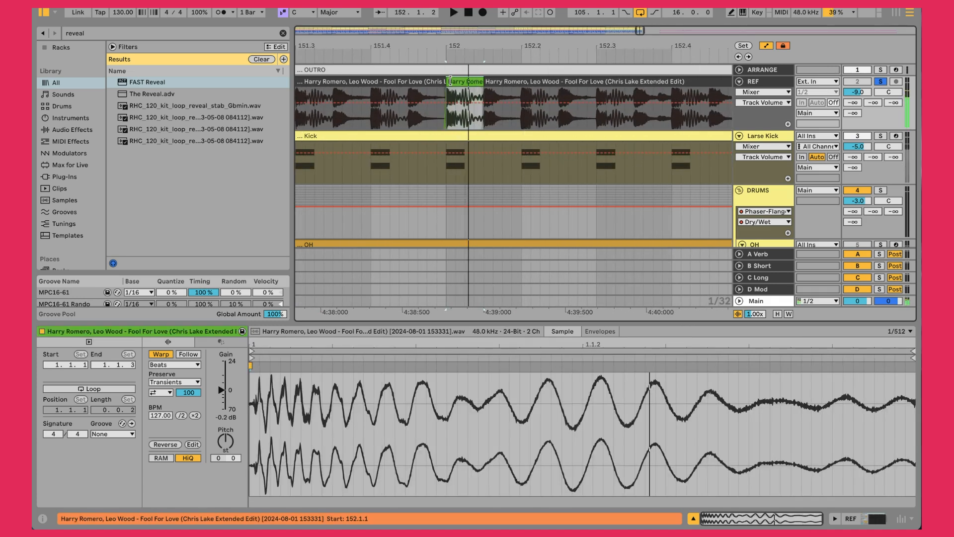
{"action": "key", "text": "space"}
{"action": "key", "text": "space"}
{"action": "key", "text": "space"}
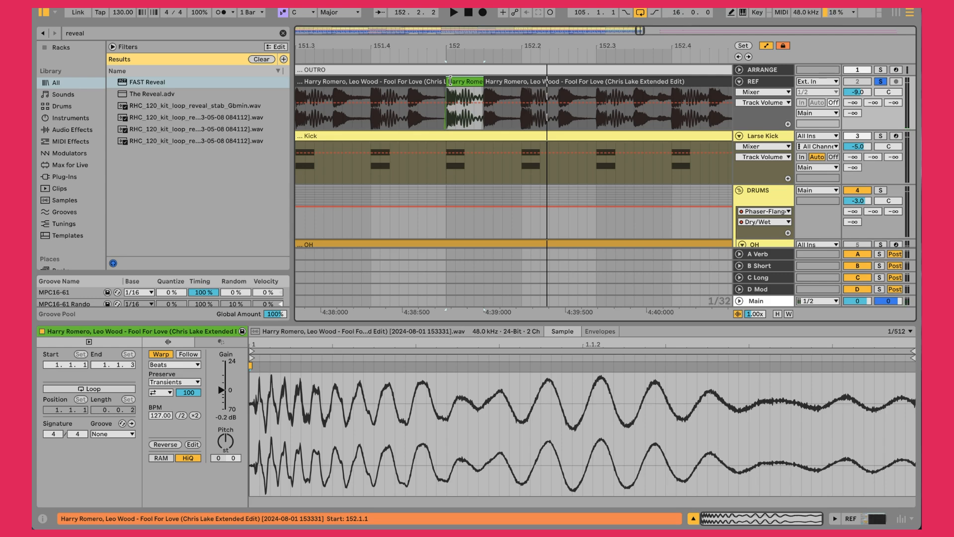
Turn off solo on the REF track and reveal the green clip's sample file in the project's Consolidate folder.
{"action": "left_click", "coordinate": [880, 82]}
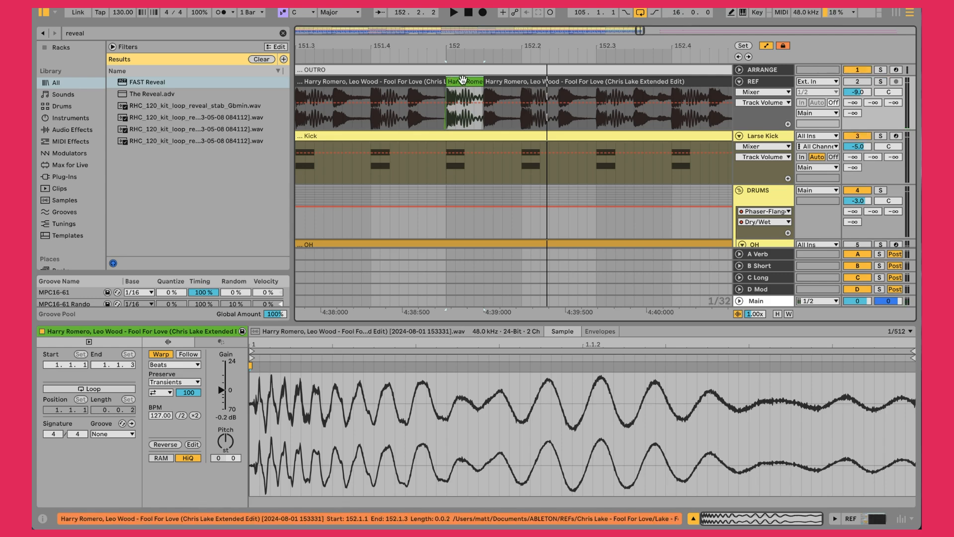
{"action": "left_click", "coordinate": [442, 118]}
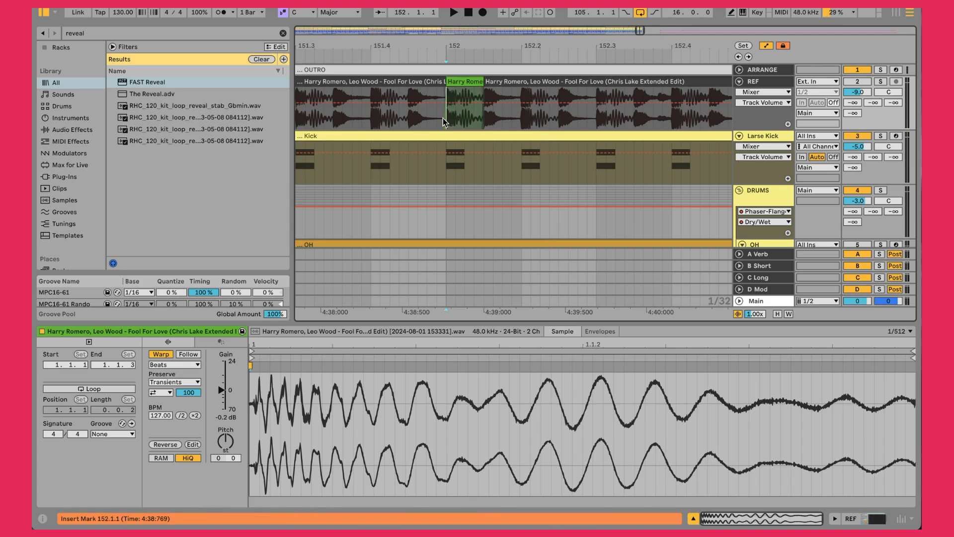
{"action": "left_click", "coordinate": [474, 81]}
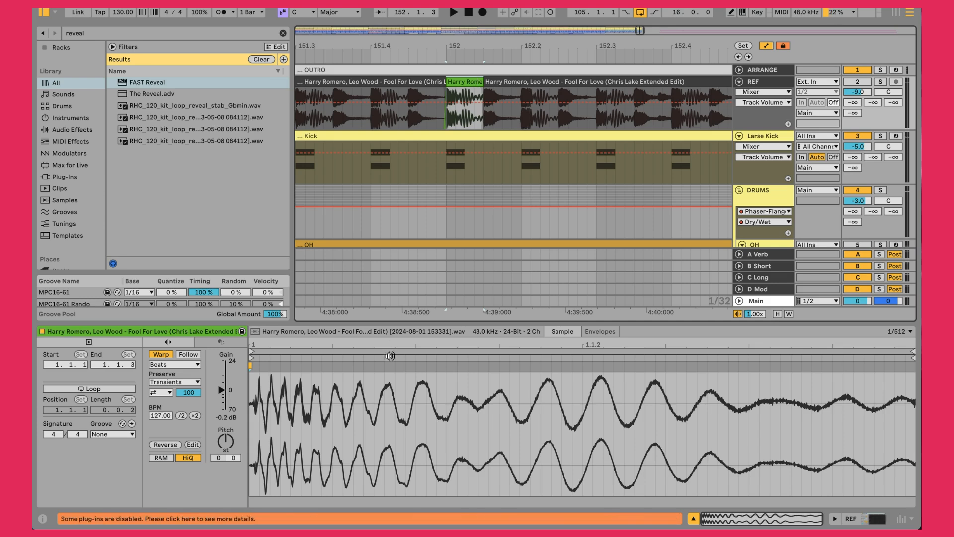
{"action": "left_click", "coordinate": [388, 332]}
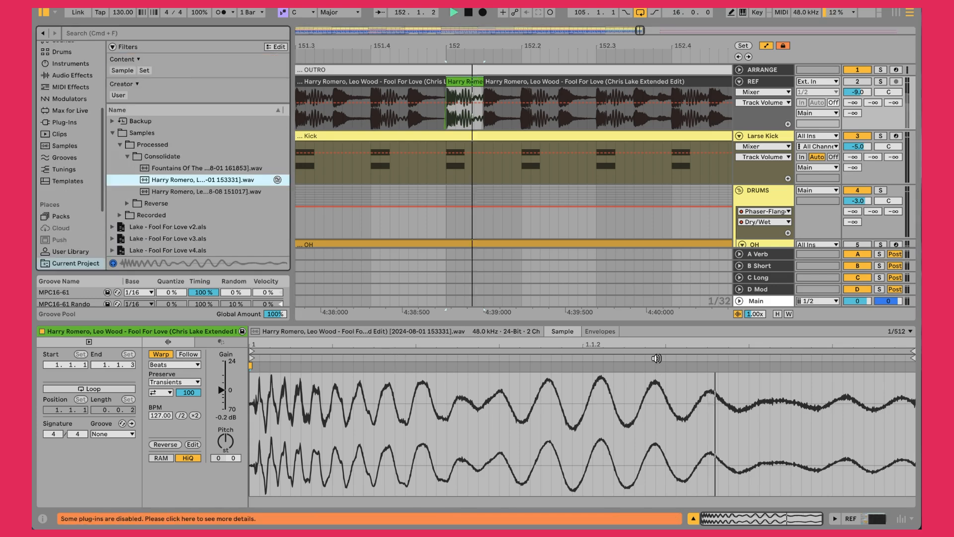
{"action": "key", "text": "space"}
{"action": "key", "text": "space"}
Compare the waveform of the reference clip following the green one with the green kick clip's waveform.
{"action": "left_click", "coordinate": [532, 83]}
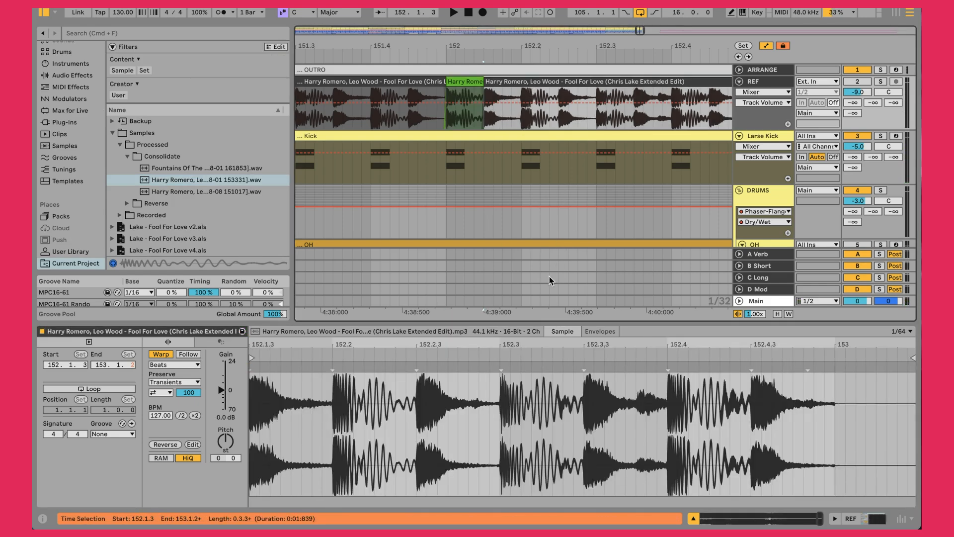
{"action": "left_click_drag", "start_coordinate": [533, 344], "coordinate": [908, 343]}
{"action": "left_click", "coordinate": [472, 80]}
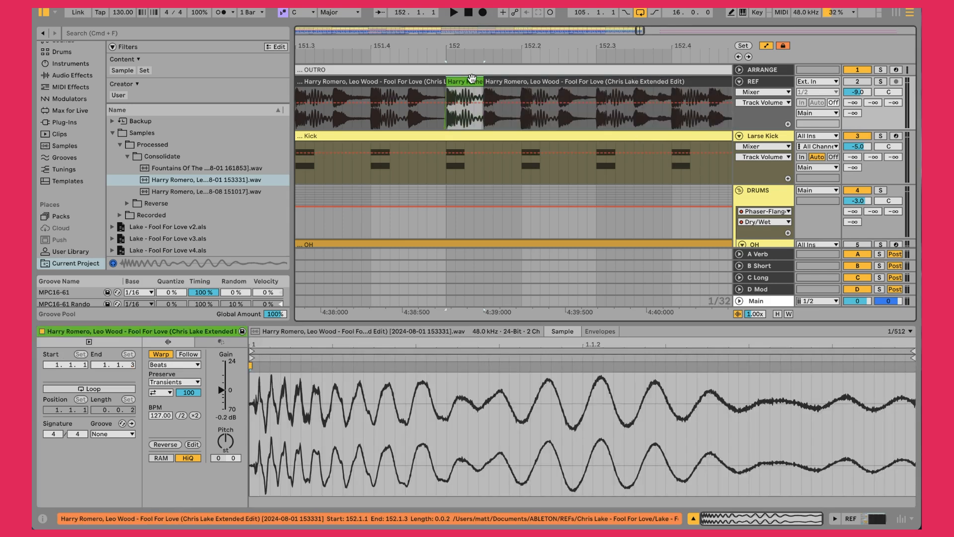
{"action": "double_click", "coordinate": [770, 134]}
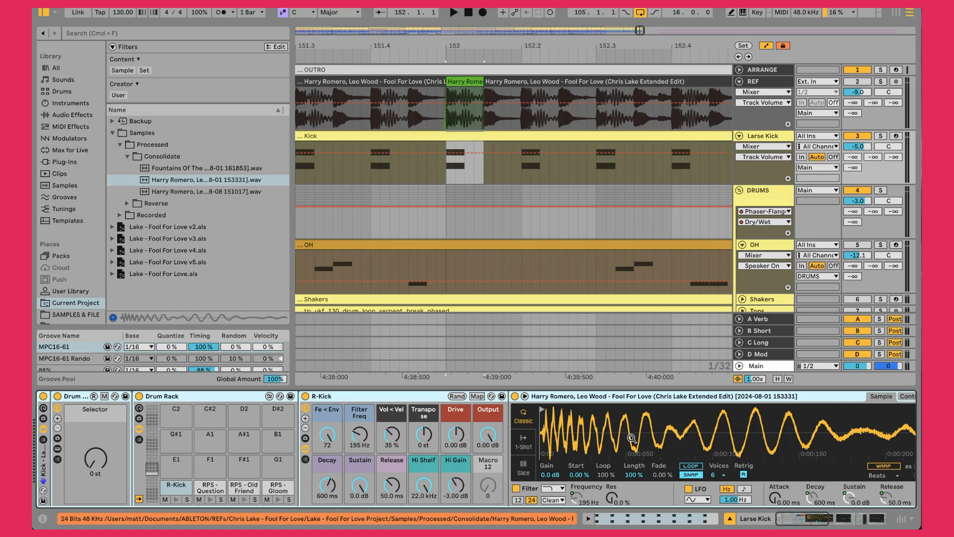
{"action": "key", "text": "Up"}
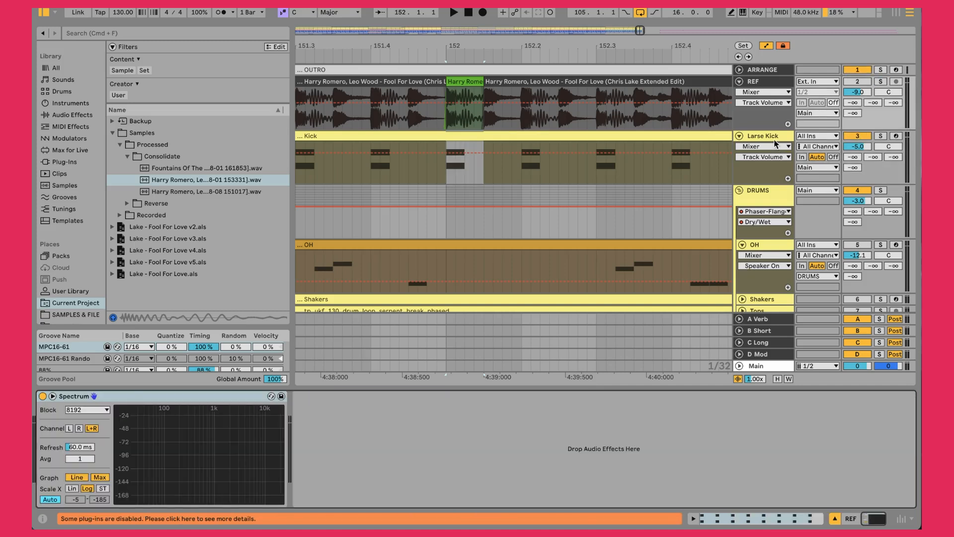
{"action": "left_click", "coordinate": [774, 141]}
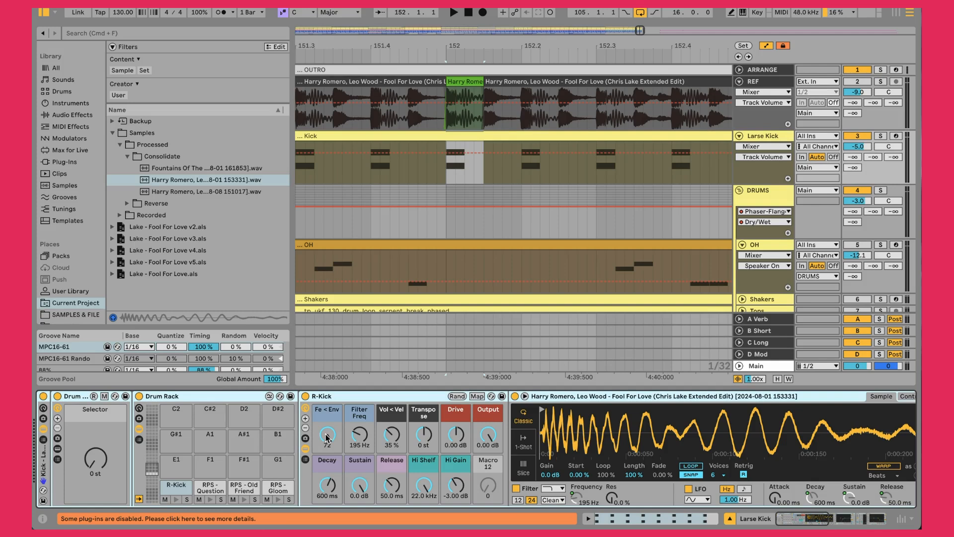
{"action": "scroll", "coordinate": [344, 440], "scroll_direction": "right", "scroll_amount": 4}
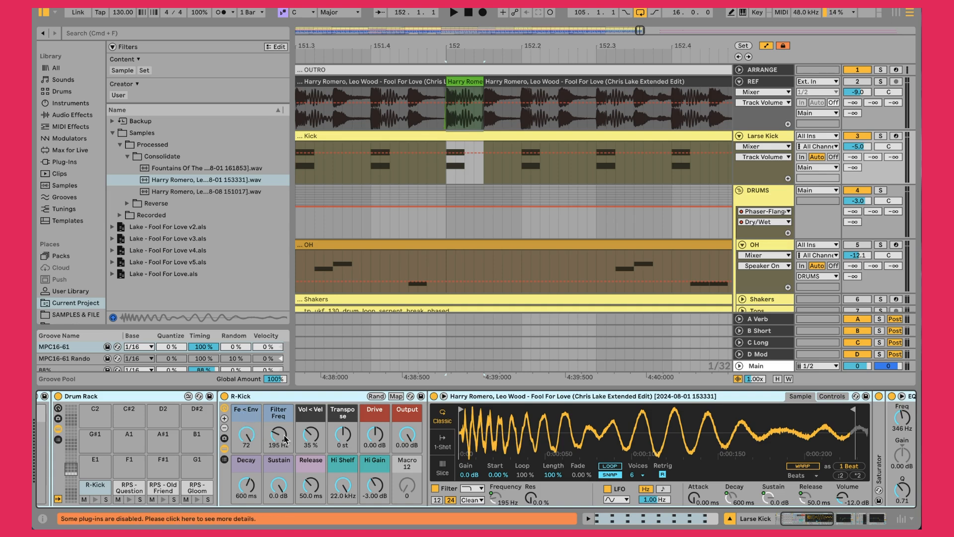
{"action": "scroll", "coordinate": [318, 438], "scroll_direction": "right", "scroll_amount": 7}
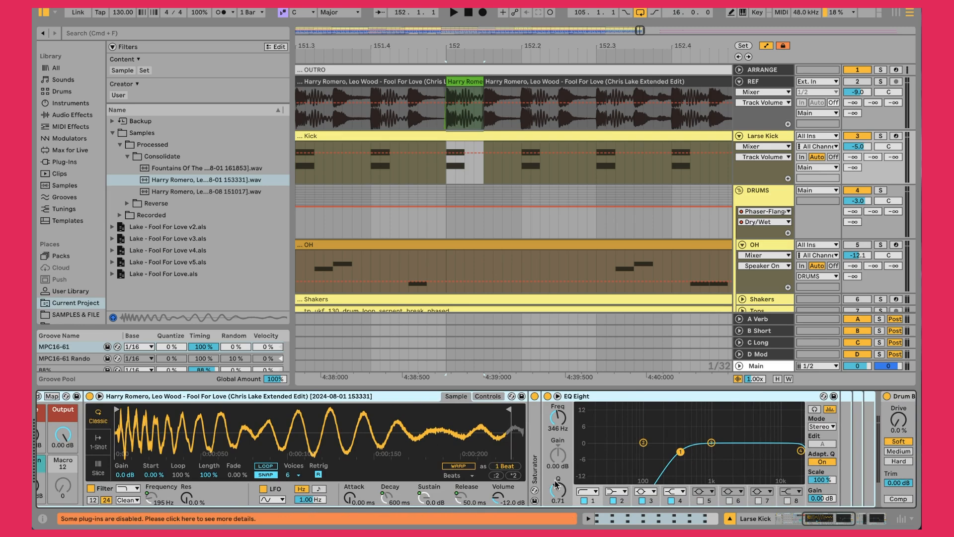
{"action": "left_click", "coordinate": [584, 500]}
{"action": "scroll", "coordinate": [396, 483], "scroll_direction": "left", "scroll_amount": 7}
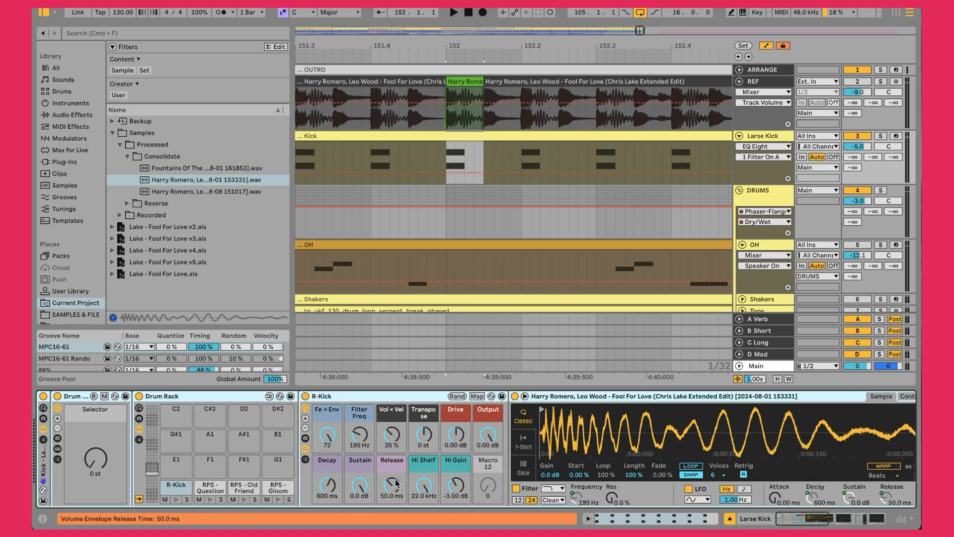
Try R-Kick's Filter Freq at 22.0 kHz, auditioning the pad before and after, and undo the change.
{"action": "left_click", "coordinate": [176, 500]}
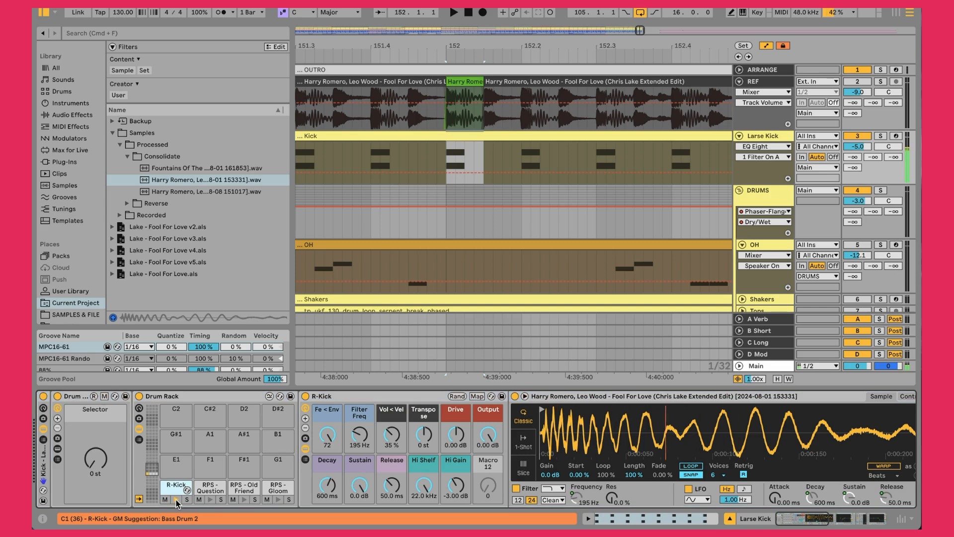
{"action": "left_click_drag", "start_coordinate": [358, 437], "coordinate": [358, 382]}
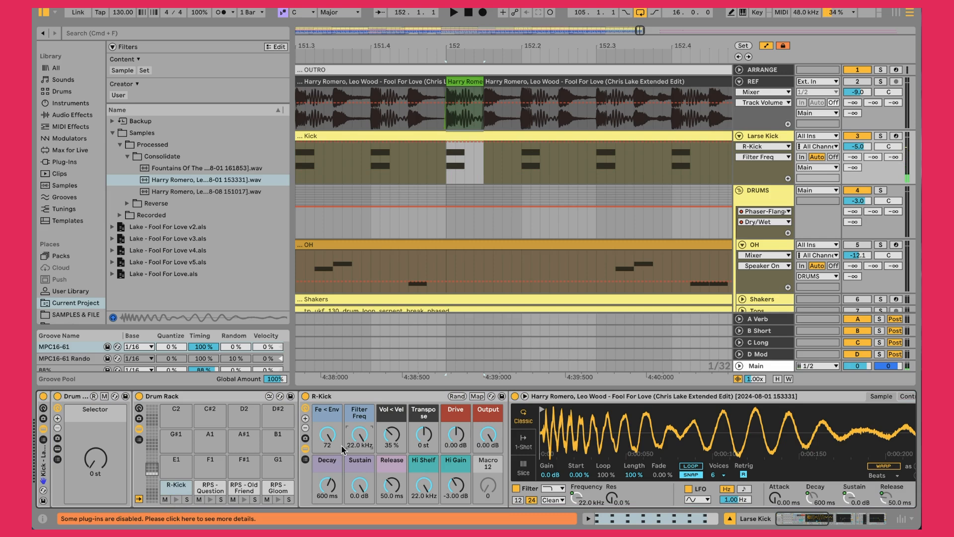
{"action": "left_click", "coordinate": [177, 499]}
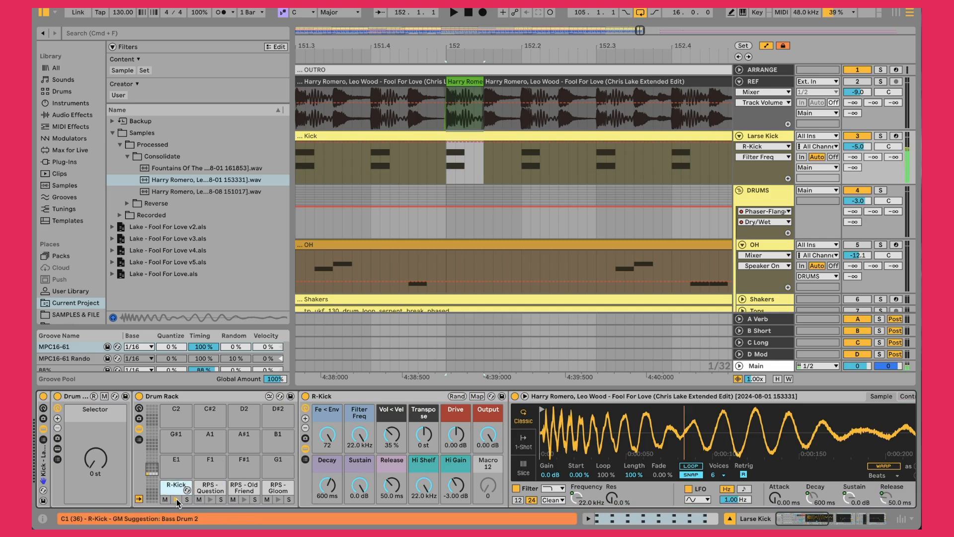
{"action": "key", "text": "super+z"}
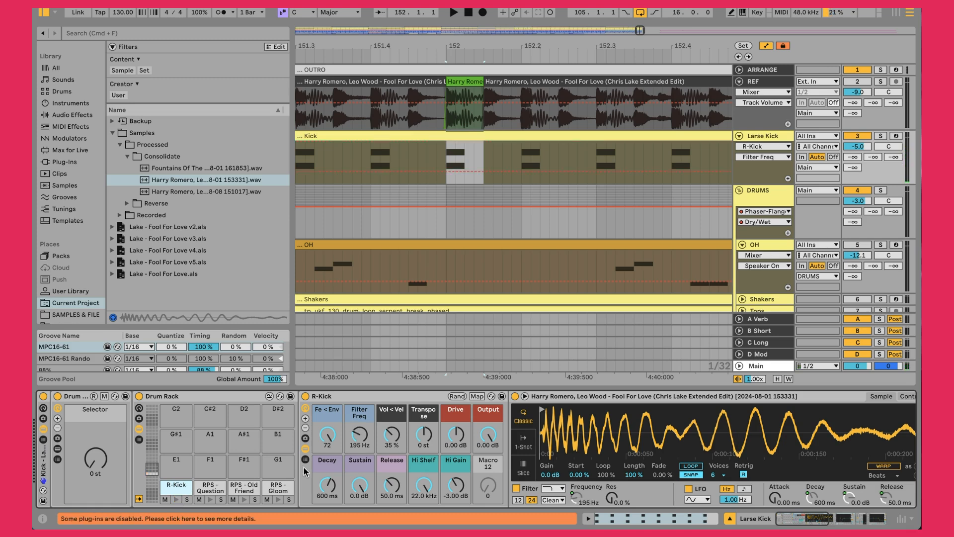
{"action": "left_click", "coordinate": [175, 499]}
{"action": "left_click", "coordinate": [175, 499]}
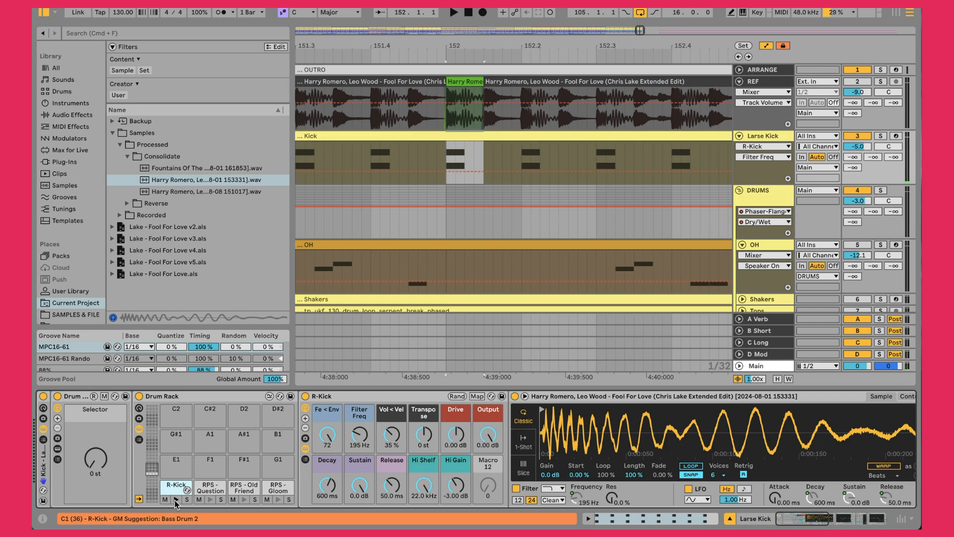
Play the green REF clip, reveal its sample file in the browser and find sounds similar to it.
{"action": "left_click", "coordinate": [472, 82]}
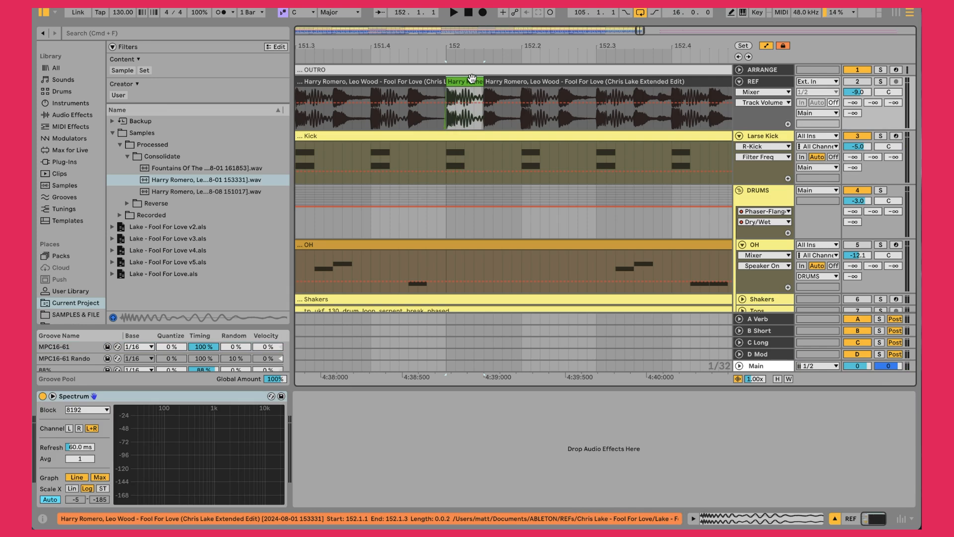
{"action": "key", "text": "space"}
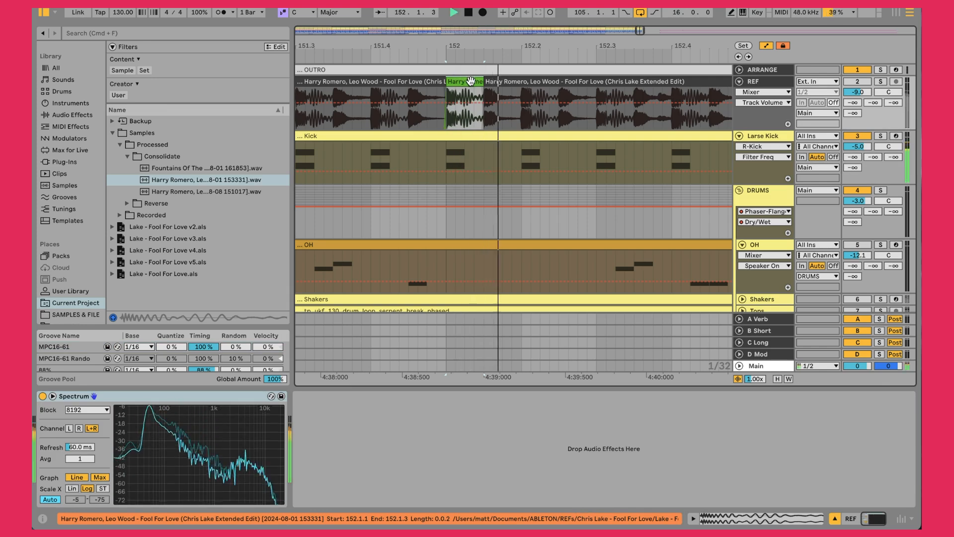
{"action": "right_click", "coordinate": [470, 81]}
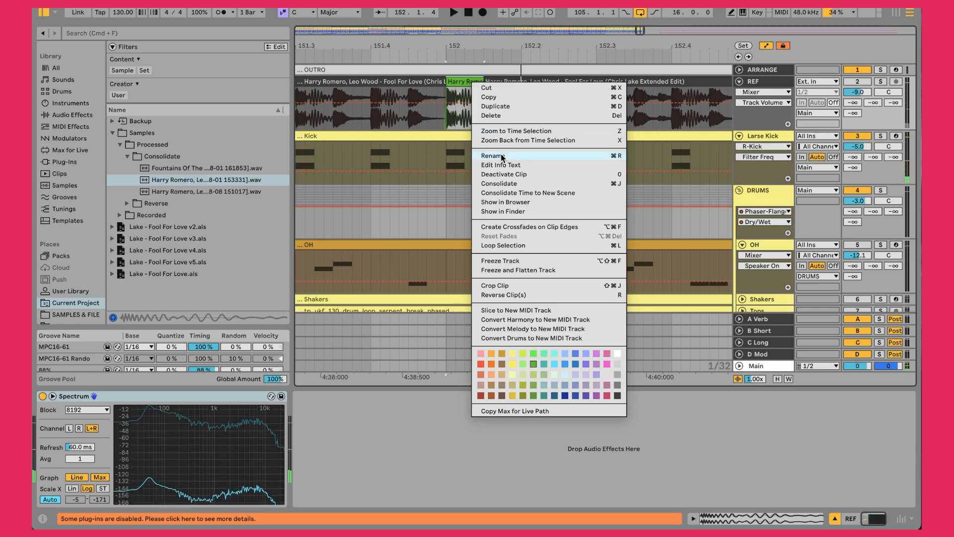
{"action": "left_click", "coordinate": [504, 202]}
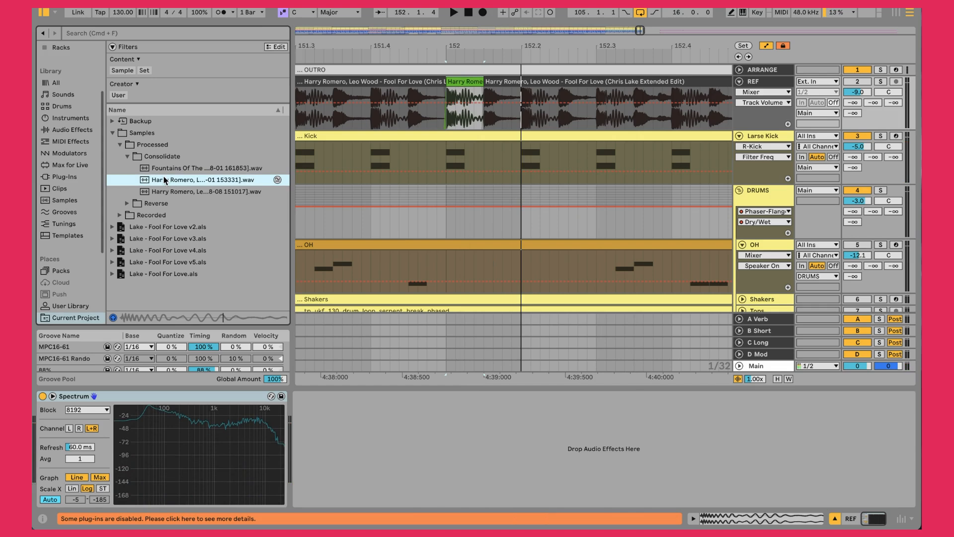
{"action": "left_click", "coordinate": [277, 180]}
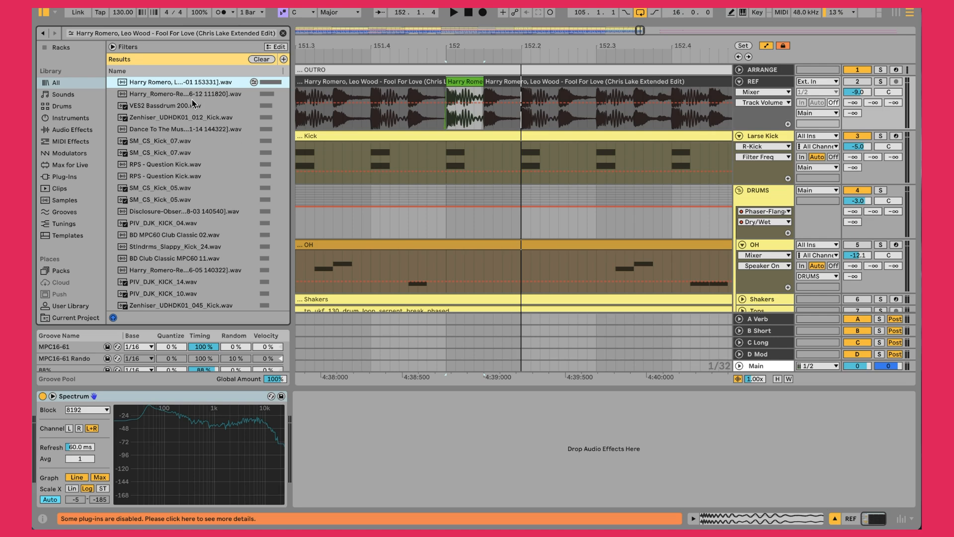
Audition VES2 Bassdrum 200, Zenhiser_UDHDK01_012_Kick, the original sample and both SM_CS_Kick_07 files, and clear the similarity search.
{"action": "left_click", "coordinate": [167, 106]}
{"action": "left_click", "coordinate": [160, 118]}
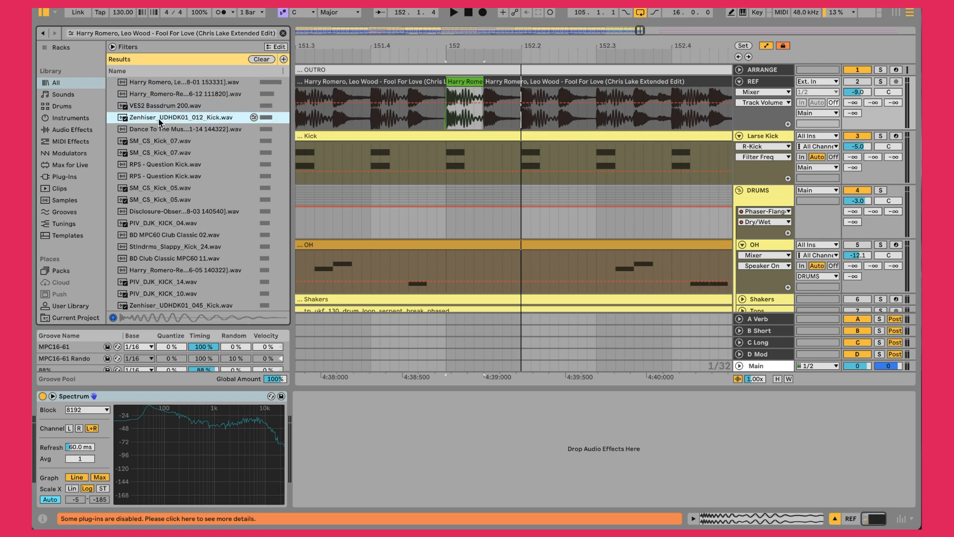
{"action": "left_click", "coordinate": [159, 81]}
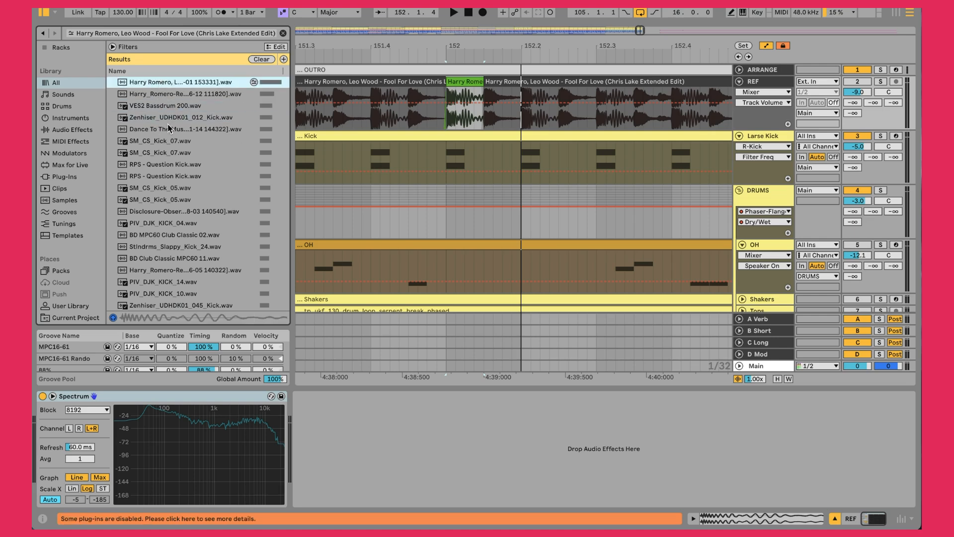
{"action": "left_click", "coordinate": [157, 141]}
{"action": "left_click", "coordinate": [163, 153]}
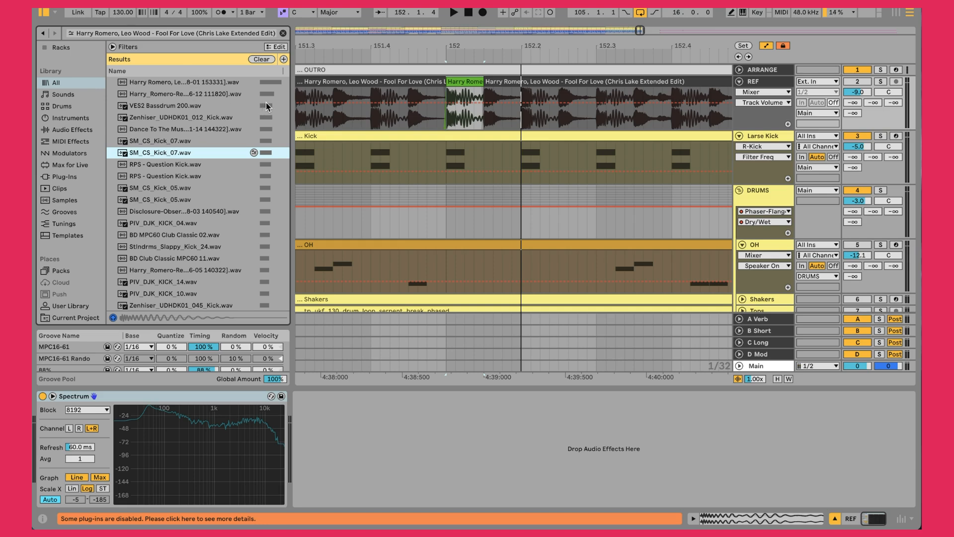
{"action": "left_click", "coordinate": [282, 33]}
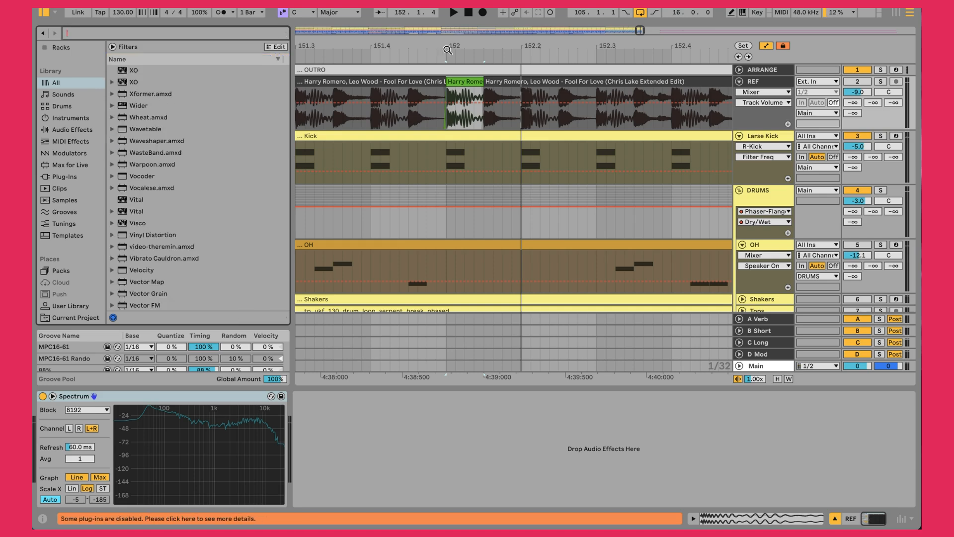
Show Larse Kick's Drum Rack and audition the RPS Question, Old Friend and Gloom kick pads.
{"action": "left_click", "coordinate": [776, 136]}
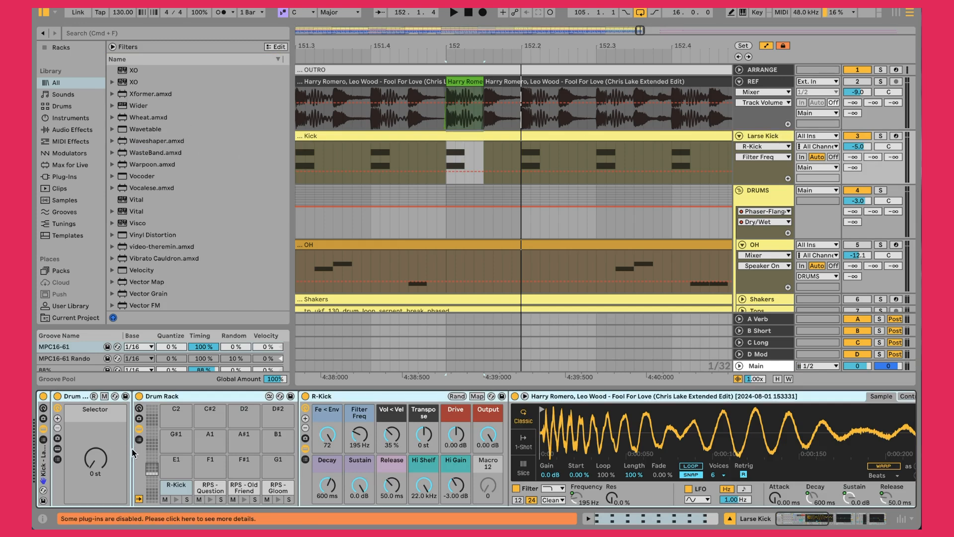
{"action": "left_click", "coordinate": [212, 499]}
{"action": "left_click", "coordinate": [247, 500]}
{"action": "left_click", "coordinate": [278, 501]}
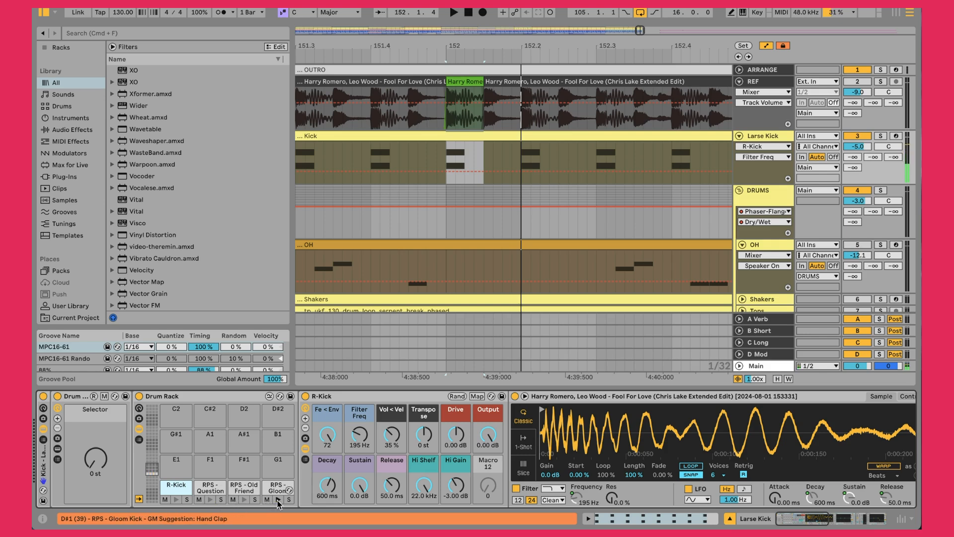
{"action": "left_click", "coordinate": [245, 501]}
{"action": "left_click", "coordinate": [209, 500]}
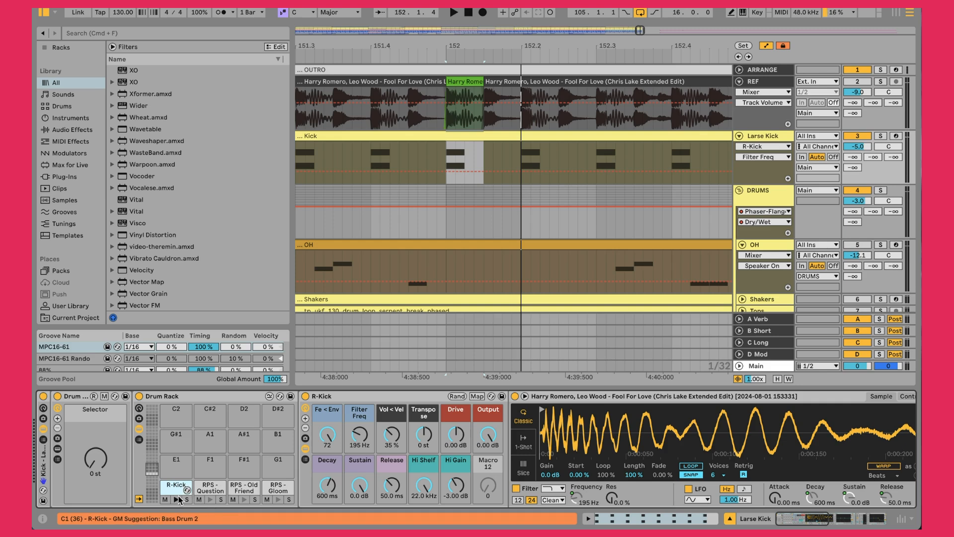
Switch filter band 1 back on in R-Kick's EQ Eight and return to the start of the device chain.
{"action": "scroll", "coordinate": [177, 499], "scroll_direction": "right", "scroll_amount": 10}
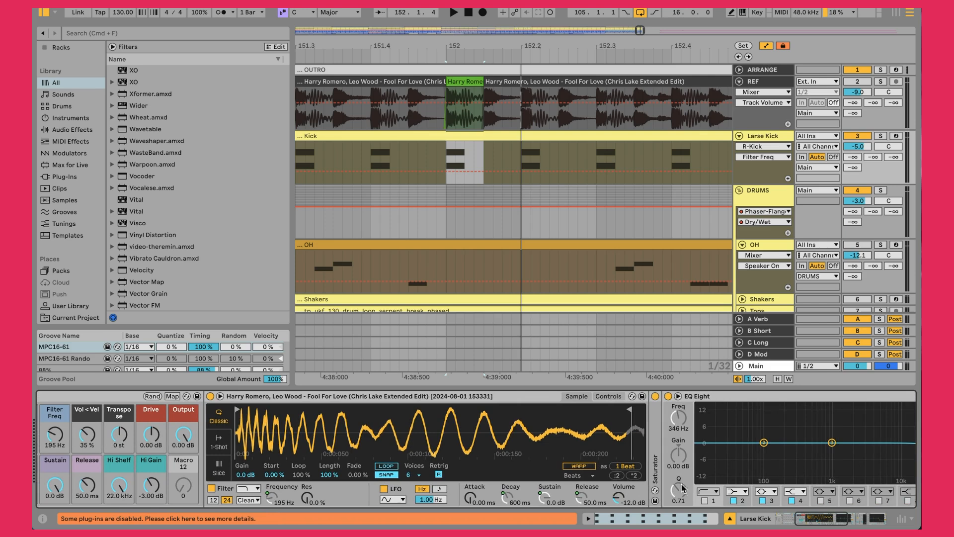
{"action": "left_click", "coordinate": [704, 501]}
{"action": "scroll", "coordinate": [353, 478], "scroll_direction": "left", "scroll_amount": 10}
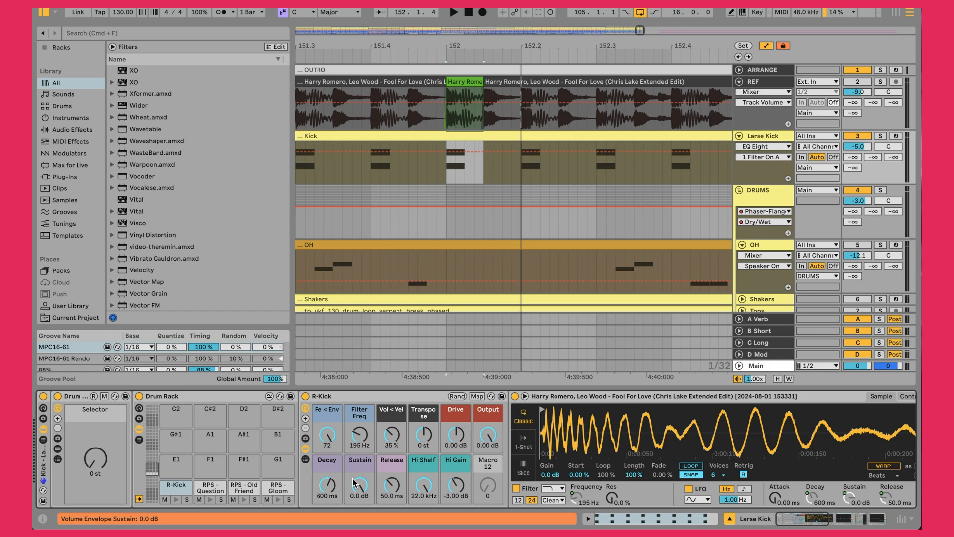
Loop and play Larse Kick's OUTRO clip from bar 137 to 153, and open its MIDI notes.
{"action": "left_click_drag", "start_coordinate": [423, 50], "coordinate": [470, 4]}
{"action": "scroll", "coordinate": [406, 128], "scroll_direction": "left", "scroll_amount": 10}
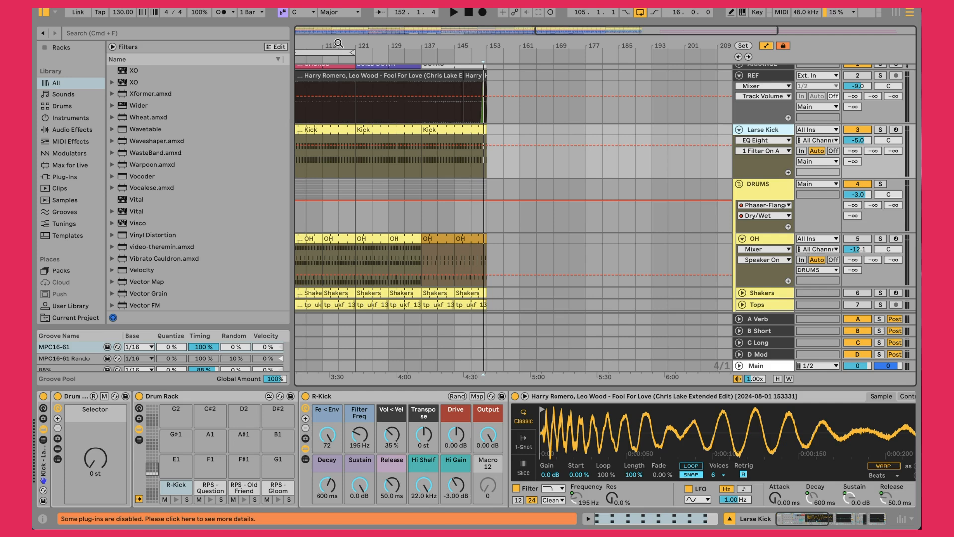
{"action": "scroll", "coordinate": [473, 144], "scroll_direction": "left", "scroll_amount": 8}
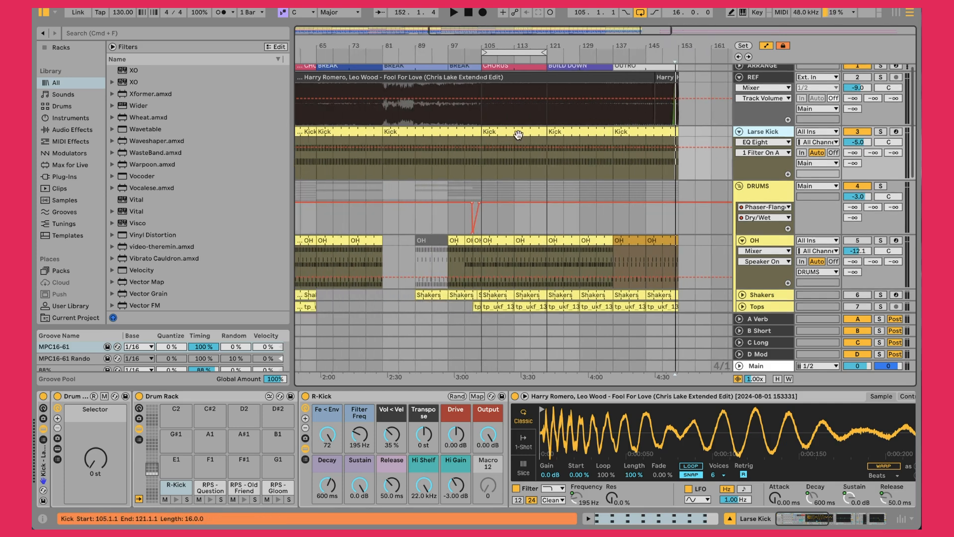
{"action": "left_click", "coordinate": [656, 130]}
{"action": "key", "text": "super+l"}
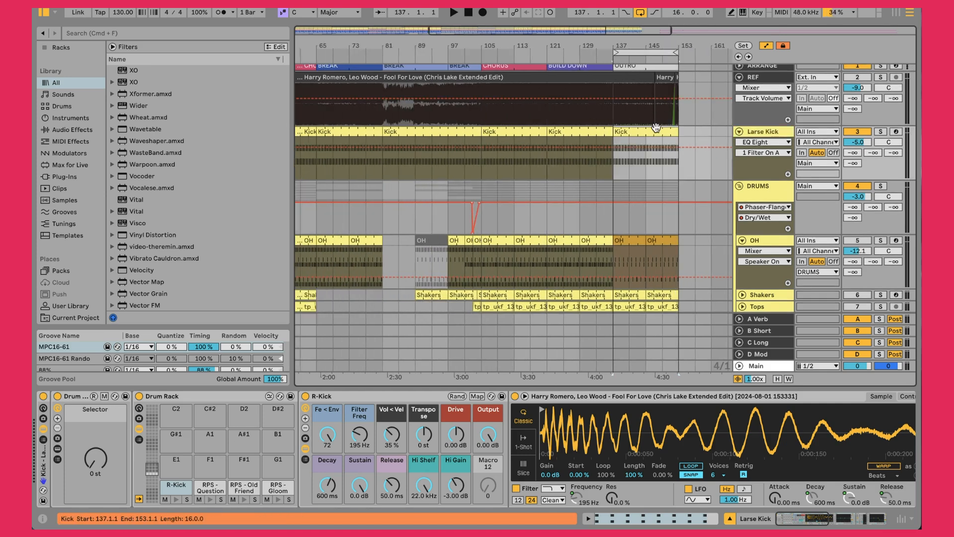
{"action": "key", "text": "space"}
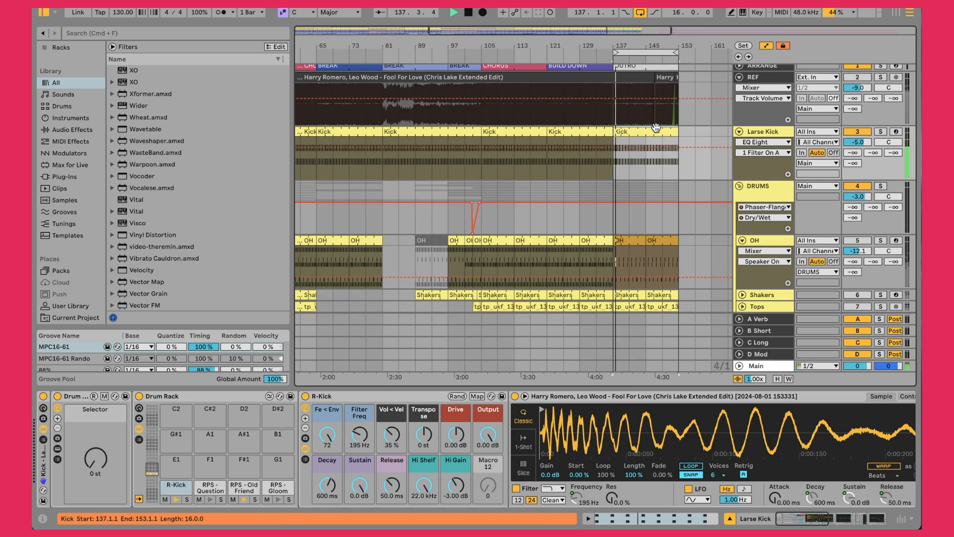
{"action": "double_click", "coordinate": [607, 174]}
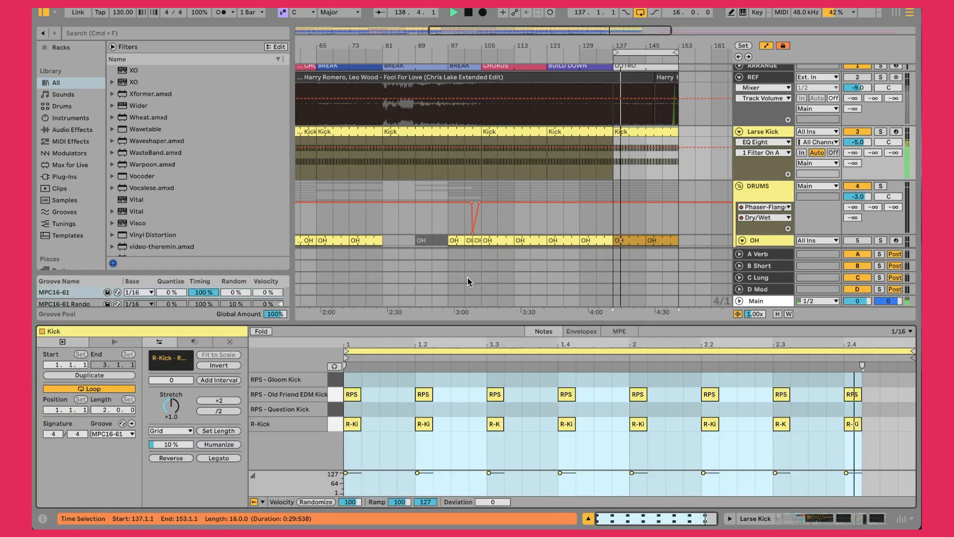
Try the Old Friend layer's notes on RPS - Gloom Kick and RPS - Question Kick against the soloed REF track, and restore the original row.
{"action": "left_click", "coordinate": [335, 396]}
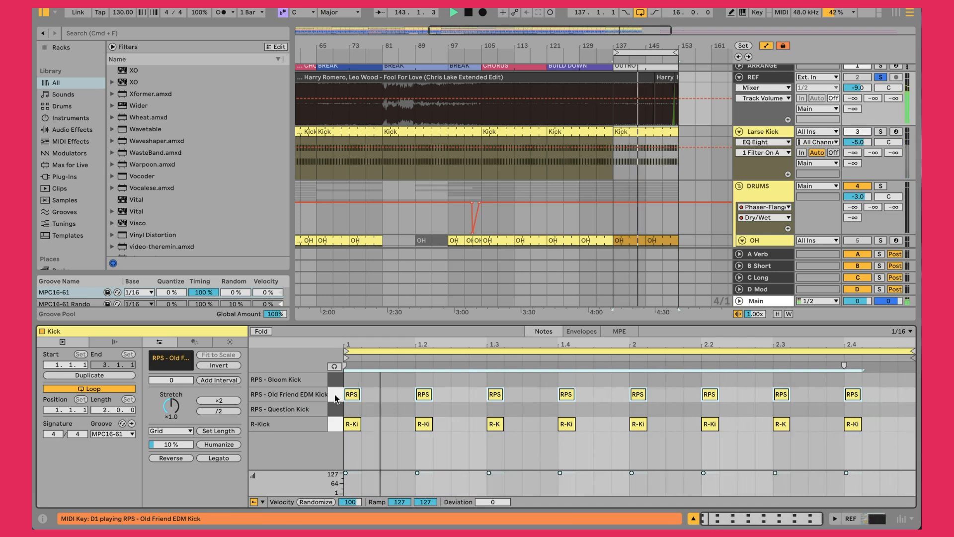
{"action": "key", "text": "Up"}
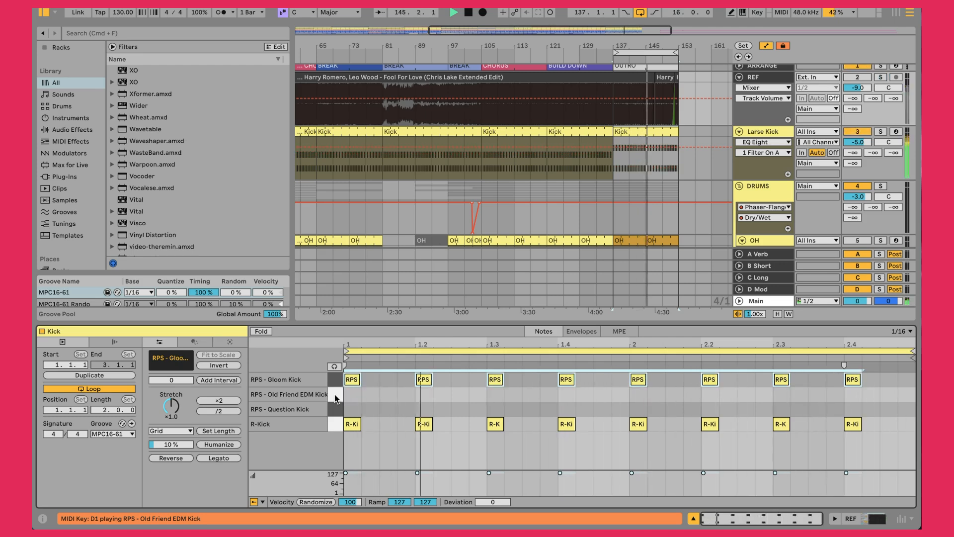
{"action": "key", "text": "Down"}
{"action": "key", "text": "Down"}
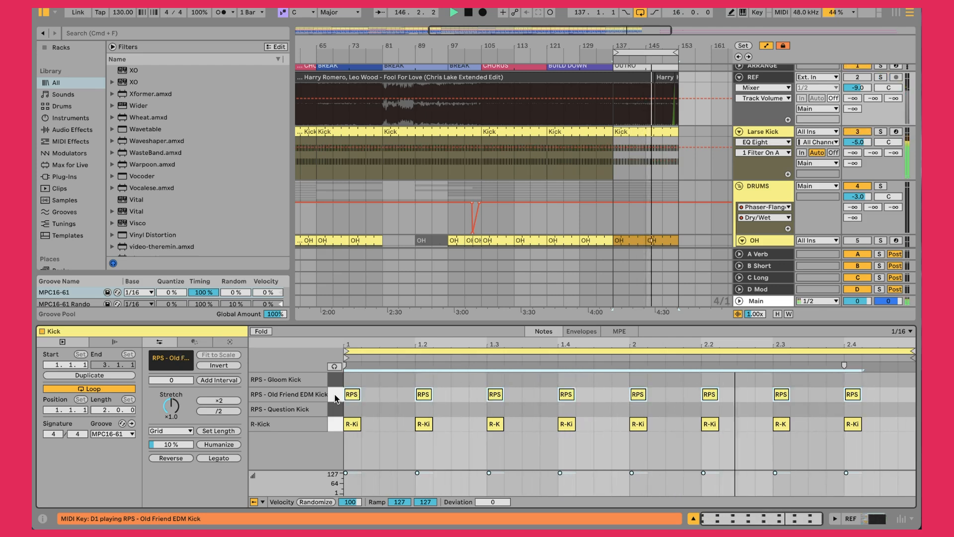
{"action": "key", "text": "s"}
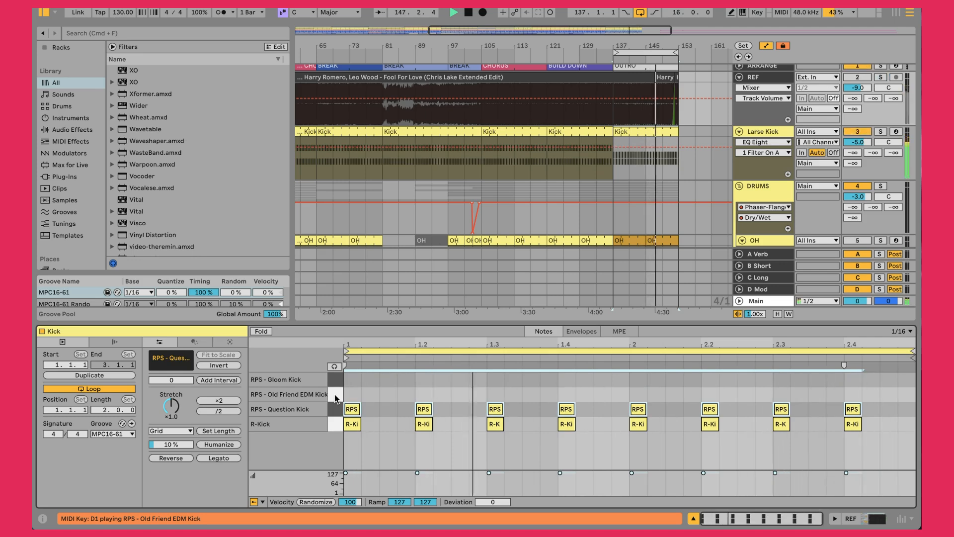
{"action": "key", "text": "Up"}
{"action": "key", "text": "s"}
{"action": "key", "text": "space"}
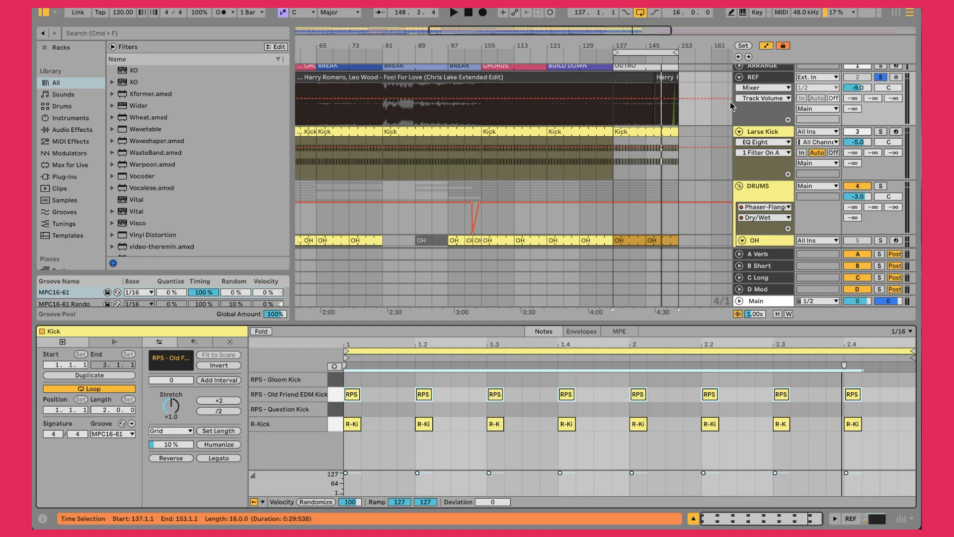
{"action": "left_click", "coordinate": [881, 78]}
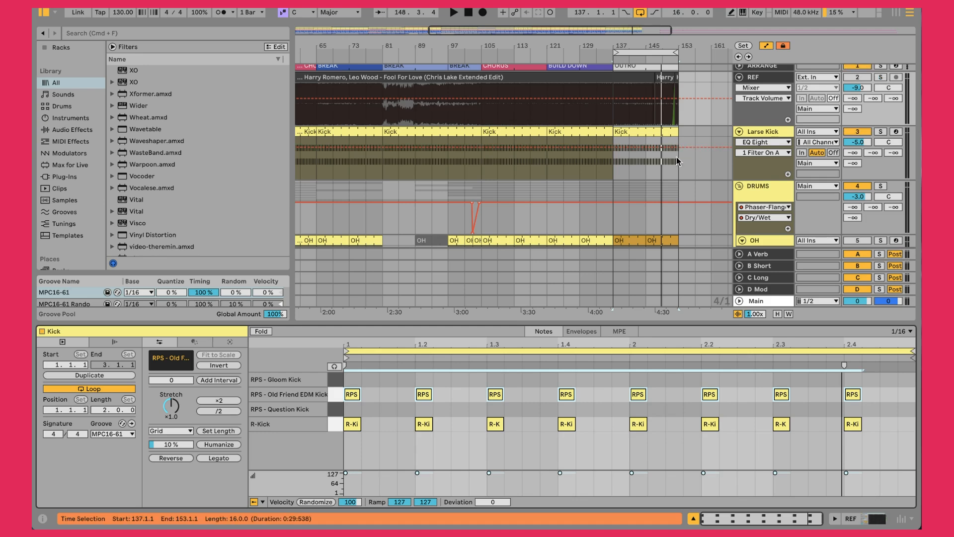
Reopen Larse Kick's OUTRO clip and select its RPS - Old Friend EDM Kick notes.
{"action": "left_click", "coordinate": [765, 133]}
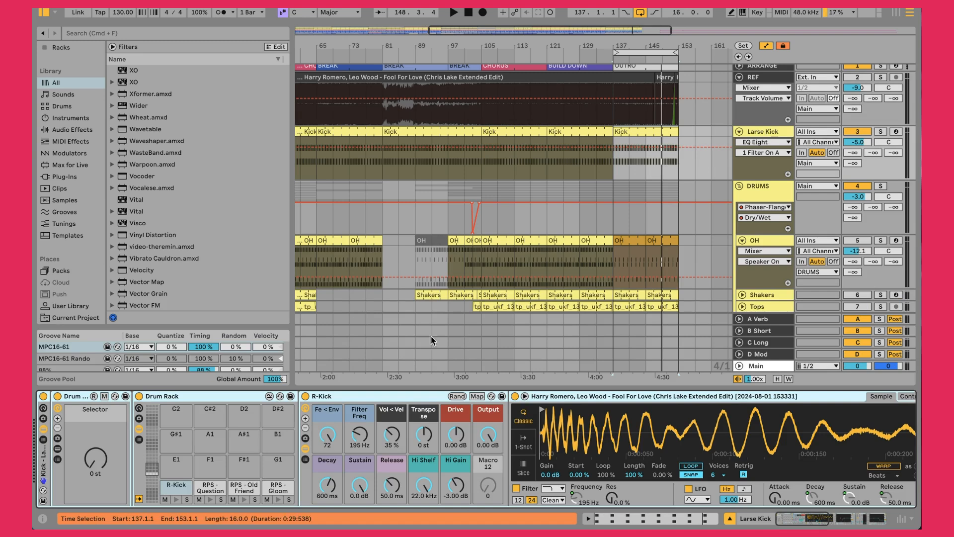
{"action": "double_click", "coordinate": [636, 131]}
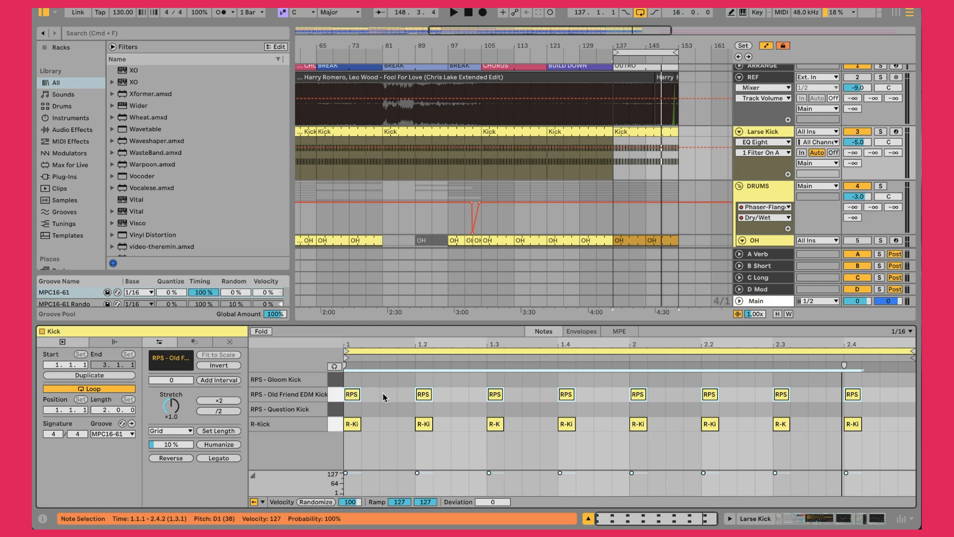
{"action": "left_click", "coordinate": [341, 397]}
{"action": "mouse_move", "coordinate": [355, 394]}
{"action": "left_mouse_down"}
{"action": "mouse_move", "coordinate": [354, 423]}
{"action": "mouse_move", "coordinate": [354, 396]}
{"action": "left_mouse_up"}
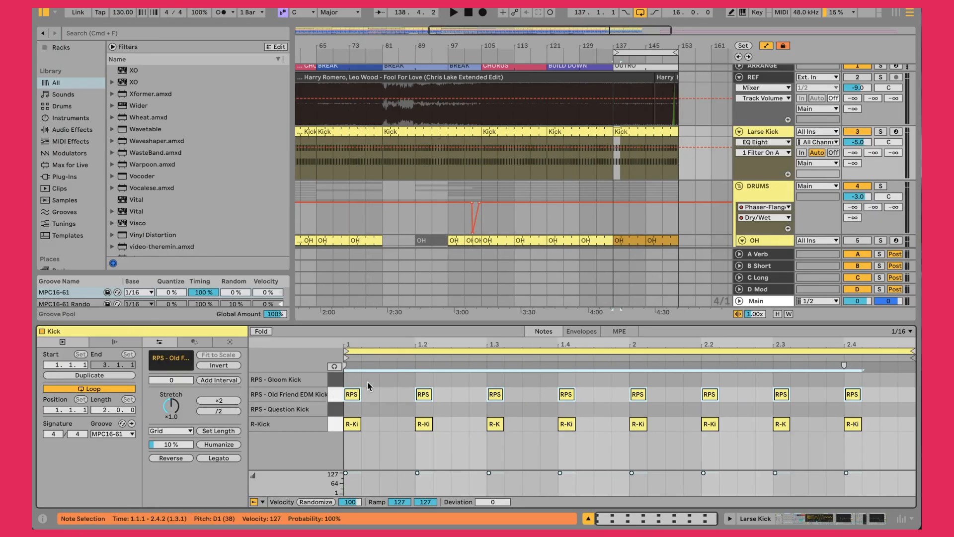
{"action": "key", "text": "shift+Tab"}
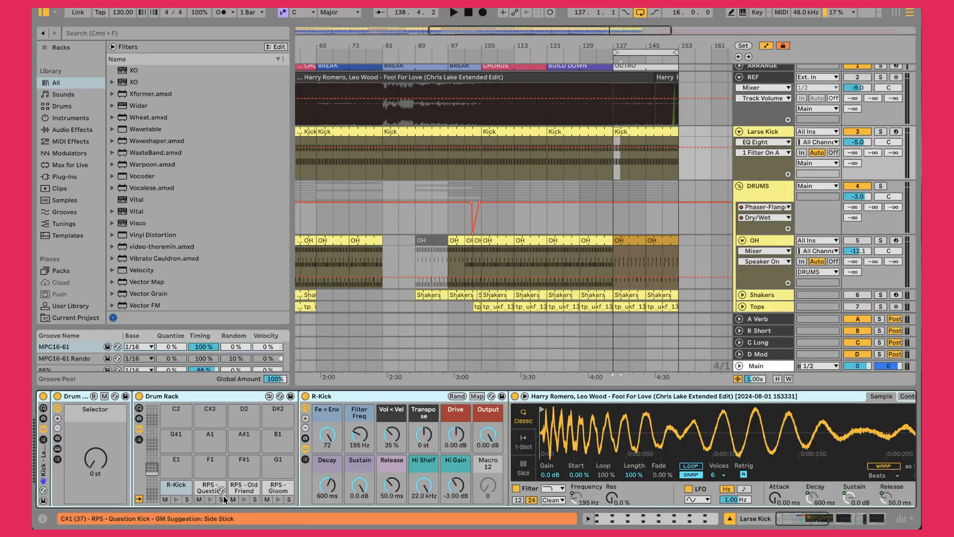
{"action": "left_click", "coordinate": [181, 492]}
{"action": "scroll", "coordinate": [502, 487], "scroll_direction": "right", "scroll_amount": 10}
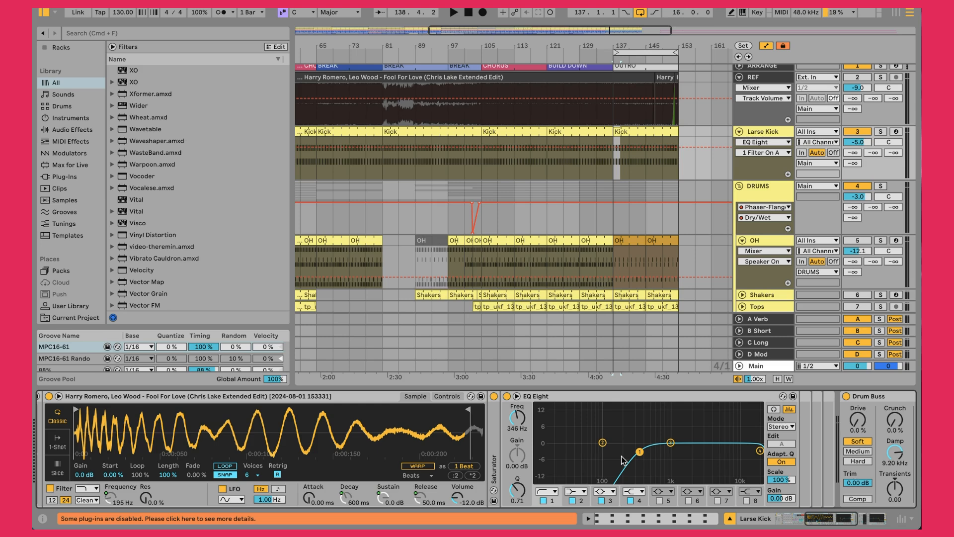
{"action": "scroll", "coordinate": [622, 460], "scroll_direction": "right", "scroll_amount": 10}
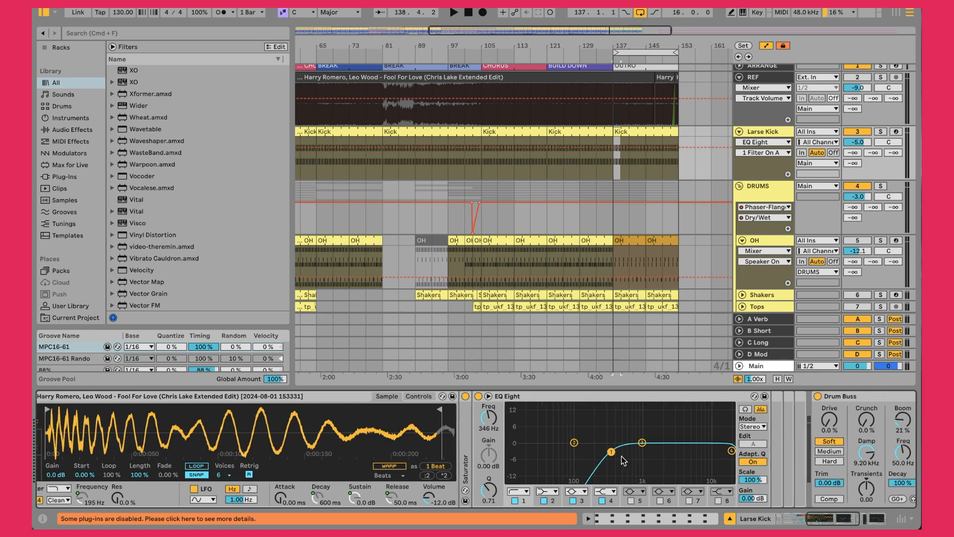
{"action": "scroll", "coordinate": [622, 459], "scroll_direction": "right", "scroll_amount": 3}
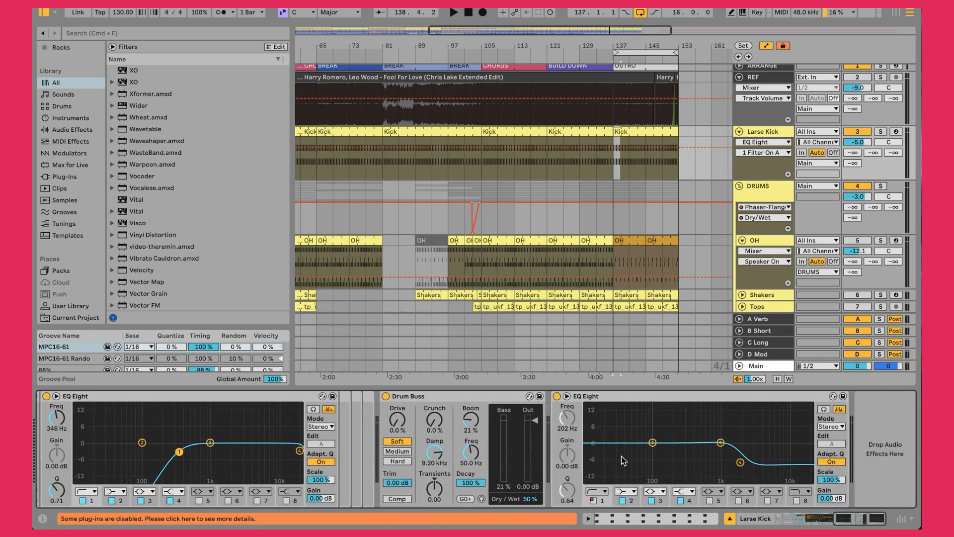
Play the kick loop and bypass the Drum Buss on Larse Kick.
{"action": "left_click", "coordinate": [428, 396]}
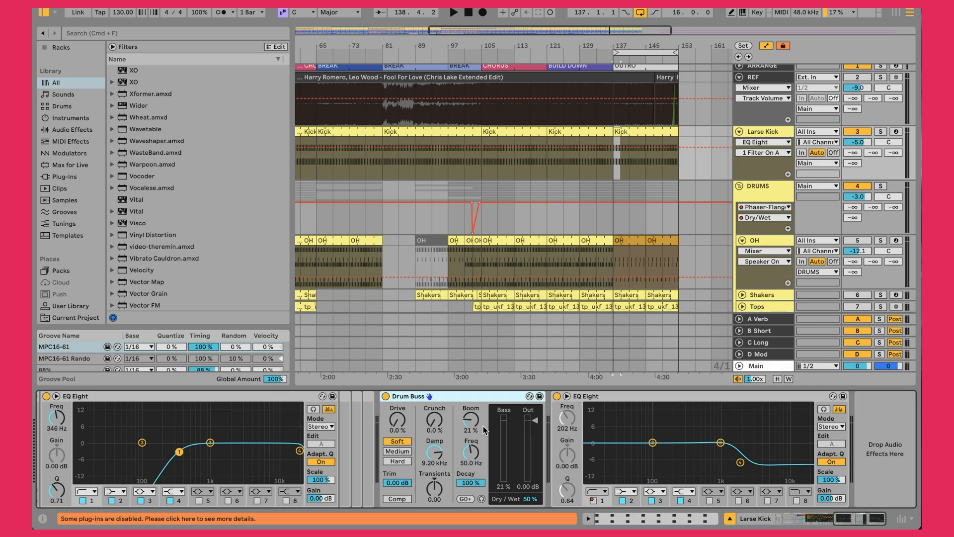
{"action": "key", "text": "space"}
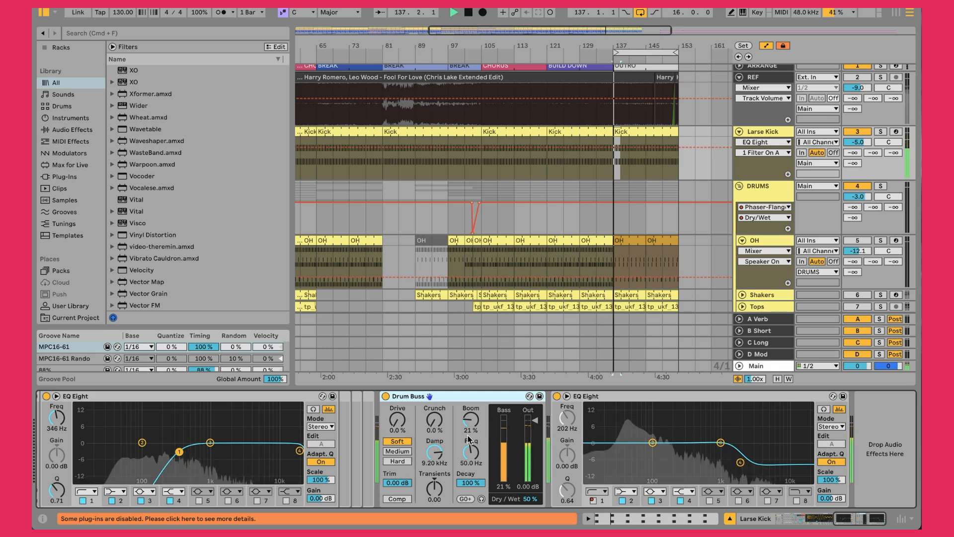
{"action": "left_click", "coordinate": [386, 397]}
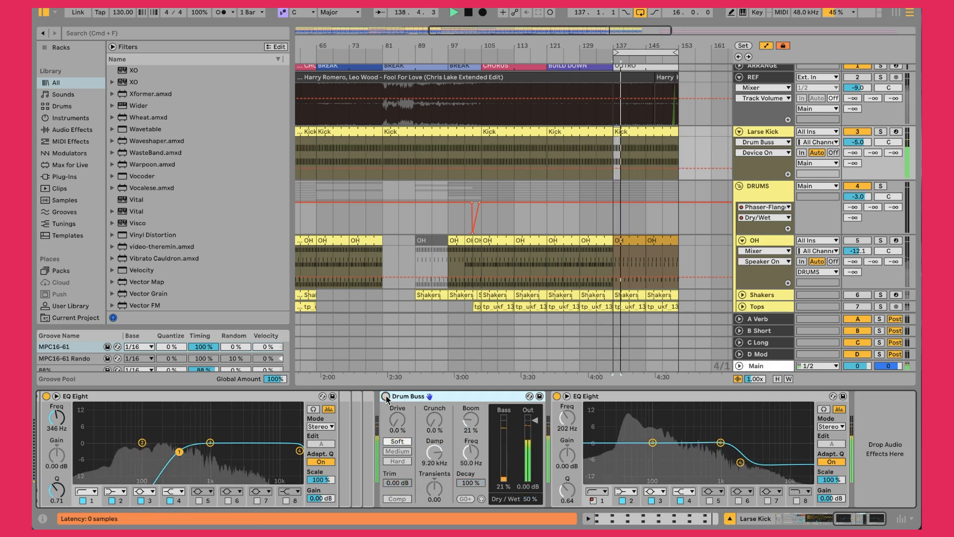
Switch the Drum Buss on Larse Kick back on and stop playback.
{"action": "left_click", "coordinate": [386, 397]}
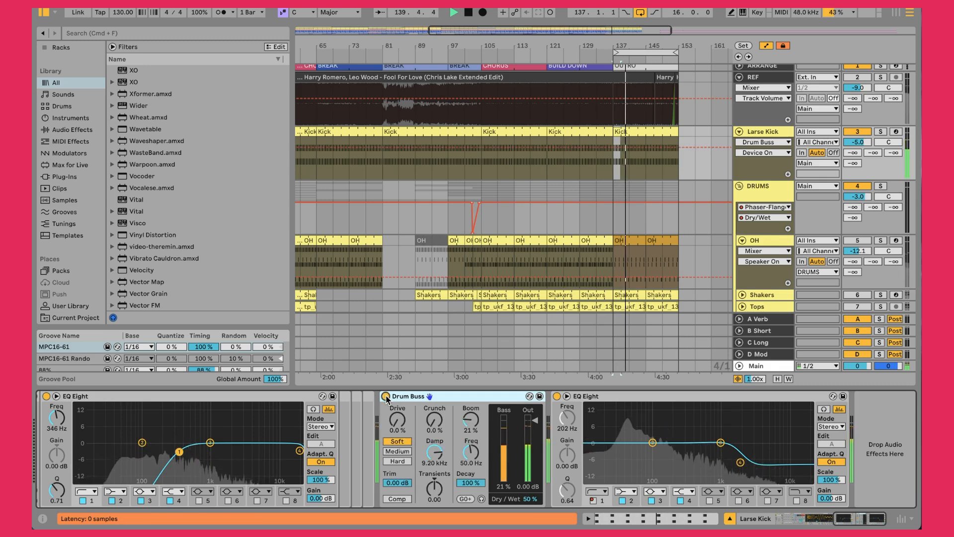
{"action": "key", "text": "space"}
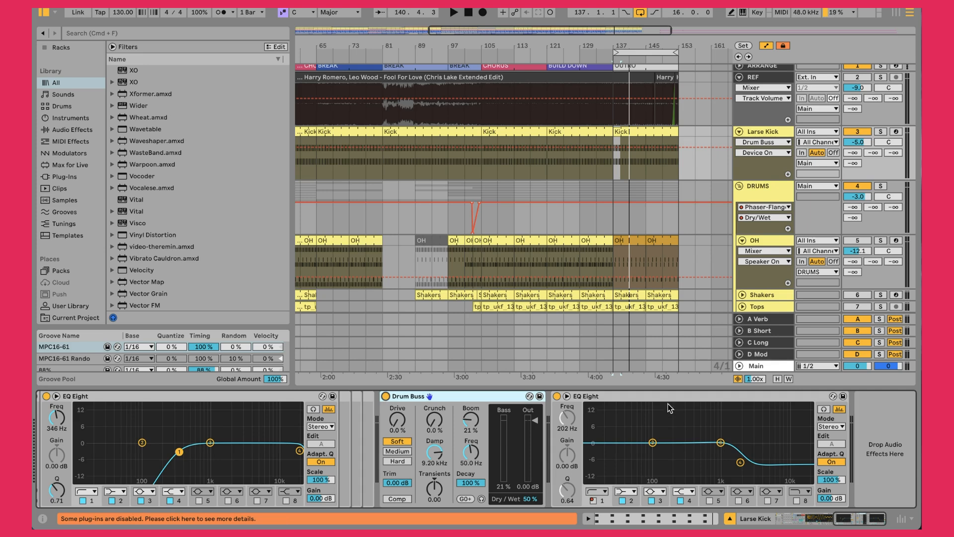
Try a 22.0 kHz high cut on band 8 of the EQ Eight after the Drum Buss.
{"action": "left_click", "coordinate": [672, 418]}
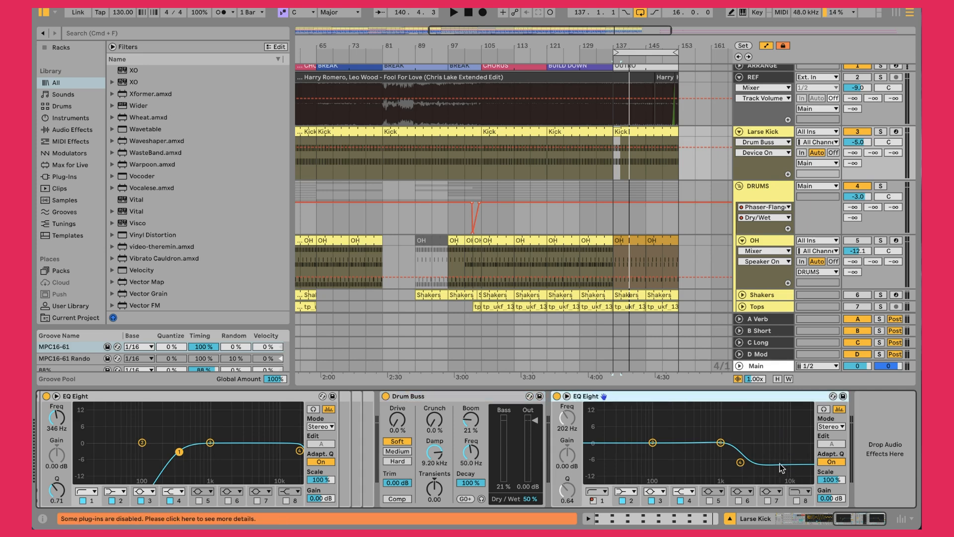
{"action": "left_click", "coordinate": [797, 501]}
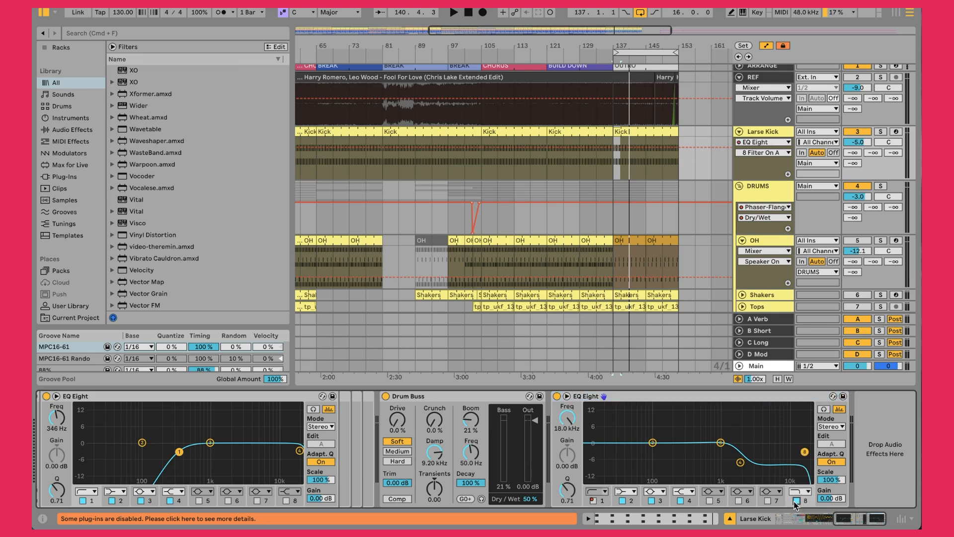
{"action": "mouse_move", "coordinate": [567, 417]}
{"action": "left_mouse_down"}
{"action": "mouse_move", "coordinate": [567, 458]}
{"action": "mouse_move", "coordinate": [567, 415]}
{"action": "left_mouse_up"}
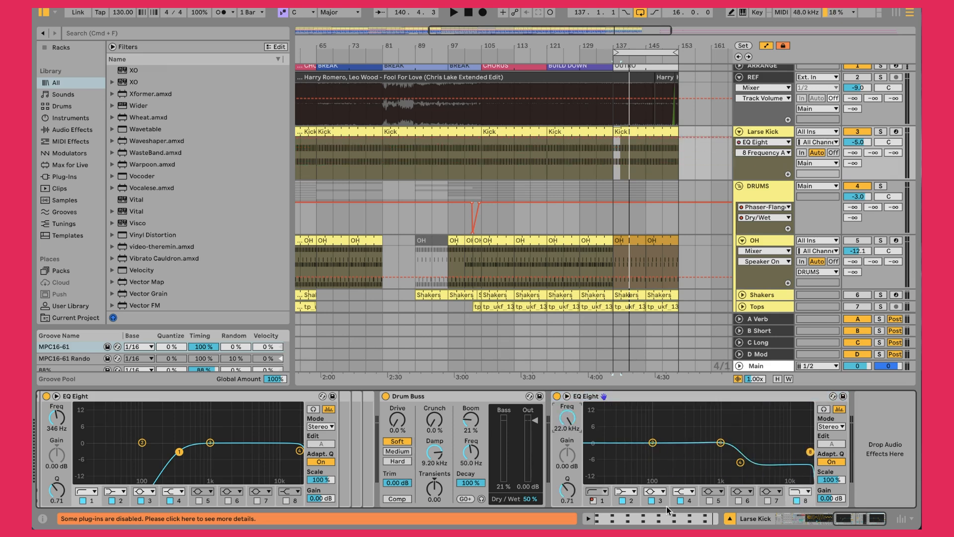
{"action": "left_click", "coordinate": [797, 501]}
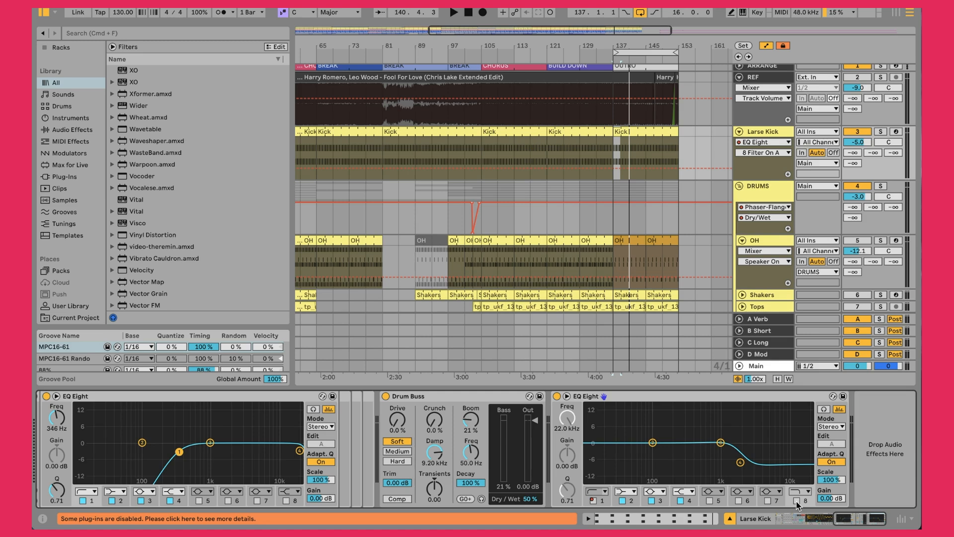
Play from bar 137 and compare the kick against the REF track by toggling its solo, checking Larse Kick's track volume.
{"action": "left_click_drag", "start_coordinate": [569, 45], "coordinate": [481, 46]}
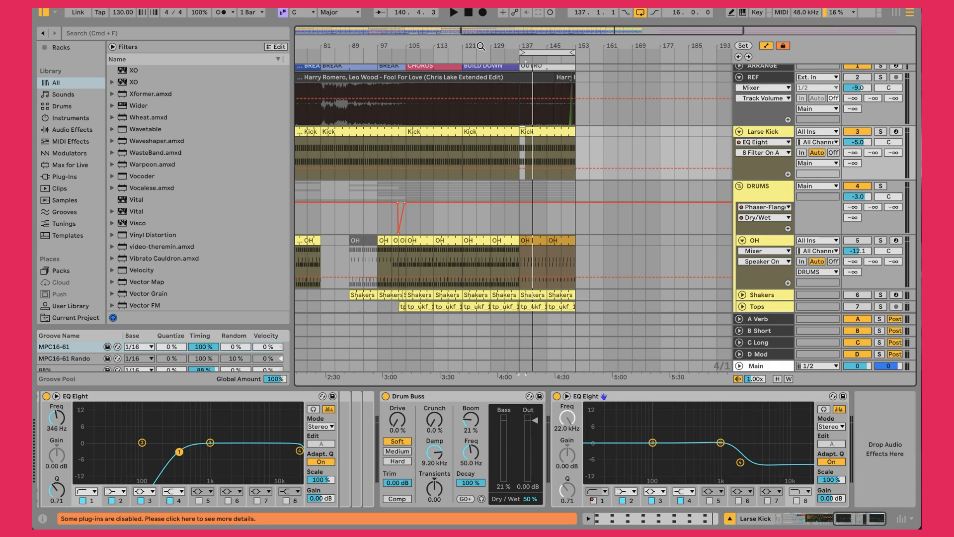
{"action": "left_click", "coordinate": [519, 145]}
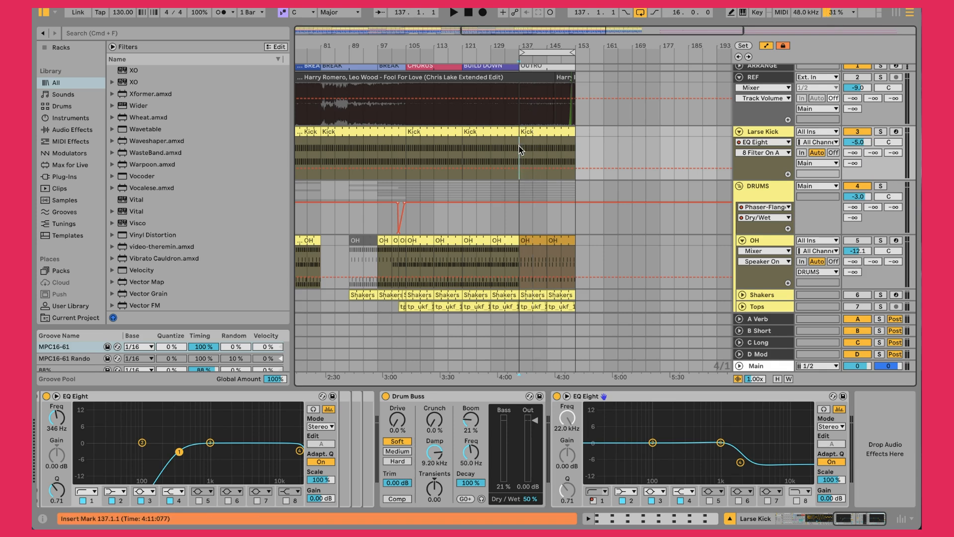
{"action": "key", "text": "space"}
{"action": "key", "text": "s"}
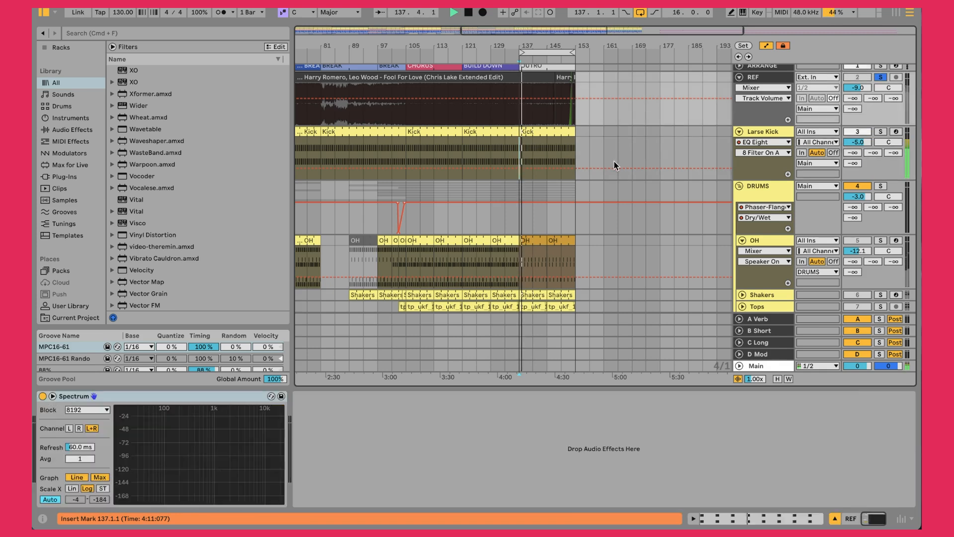
{"action": "key", "text": "s"}
{"action": "left_click", "coordinate": [858, 142]}
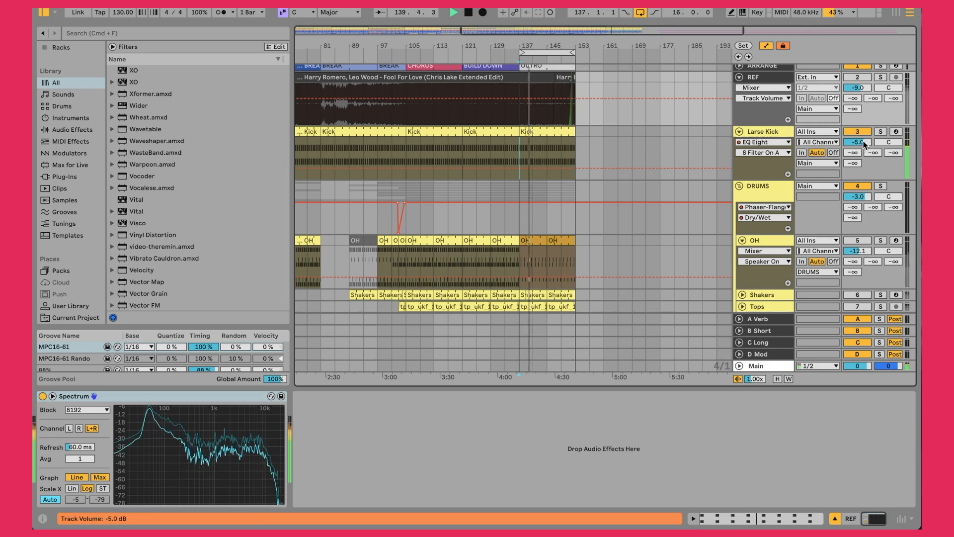
{"action": "key", "text": "s"}
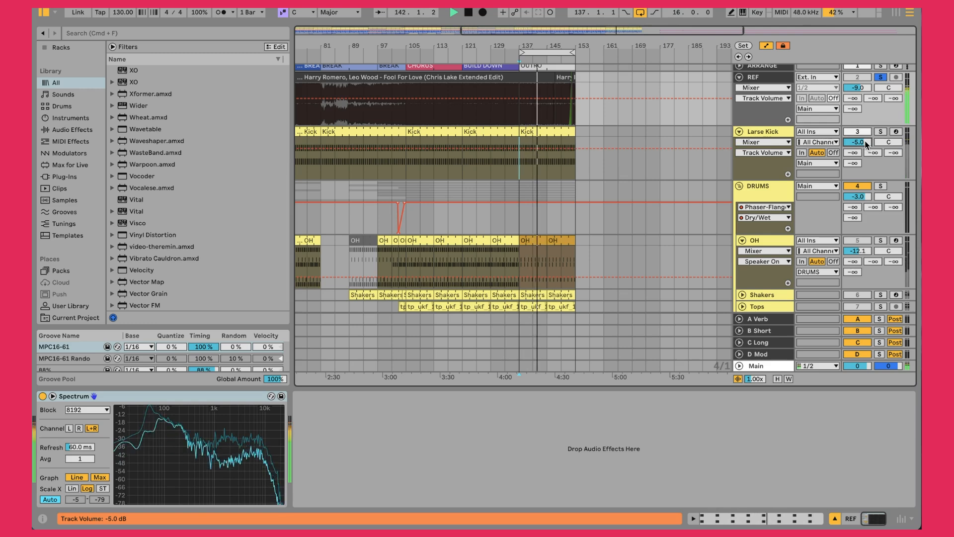
{"action": "key", "text": "s"}
{"action": "key", "text": "space"}
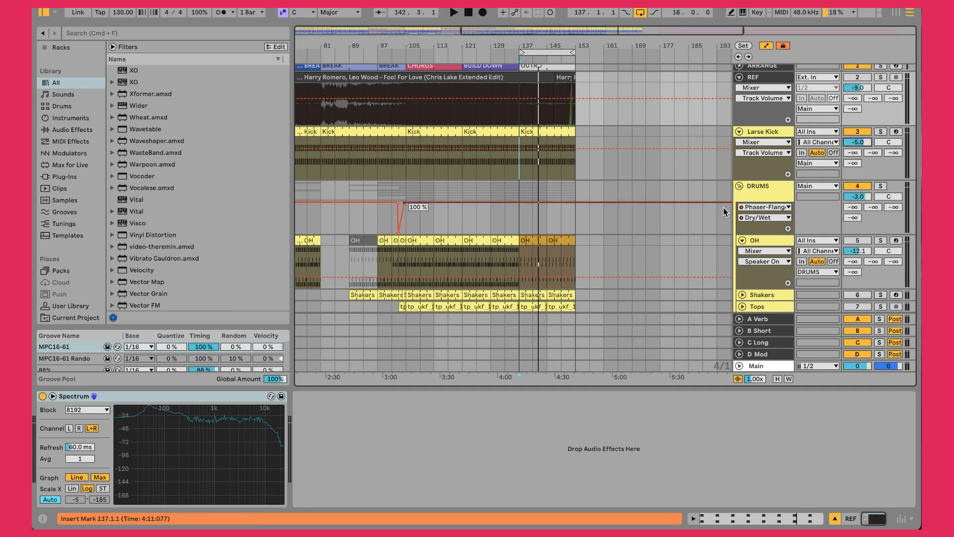
Move the loop to the CHORUS section at bars 105 to 121 and start playback.
{"action": "scroll", "coordinate": [724, 212], "scroll_direction": "down", "scroll_amount": 2}
{"action": "scroll", "coordinate": [578, 176], "scroll_direction": "left", "scroll_amount": 10}
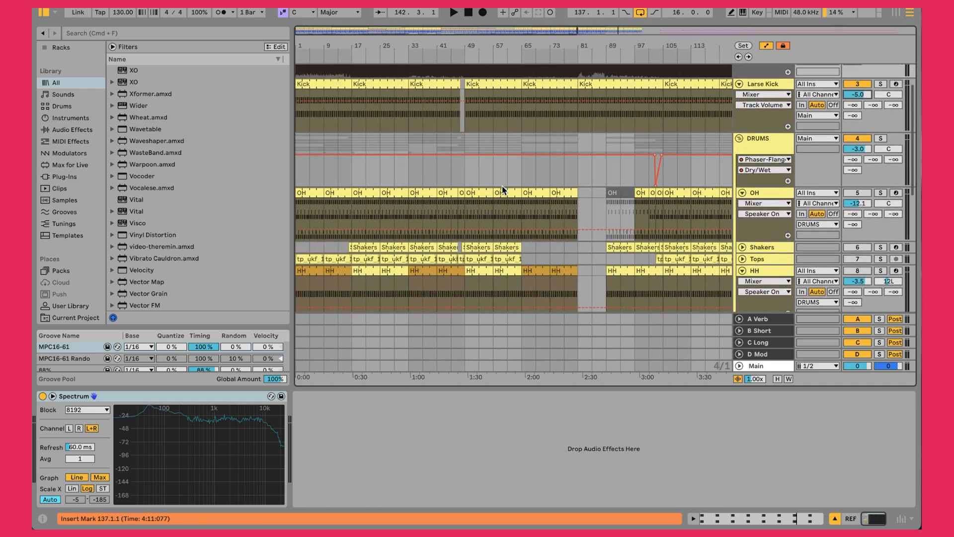
{"action": "scroll", "coordinate": [428, 189], "scroll_direction": "up", "scroll_amount": 2}
{"action": "scroll", "coordinate": [427, 189], "scroll_direction": "right", "scroll_amount": 10}
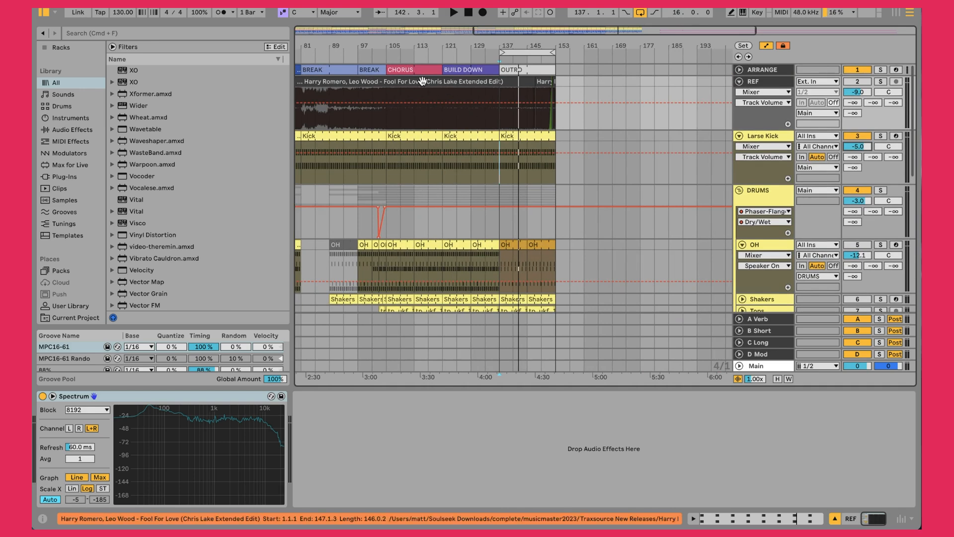
{"action": "left_click", "coordinate": [419, 70]}
{"action": "key", "text": "super+l"}
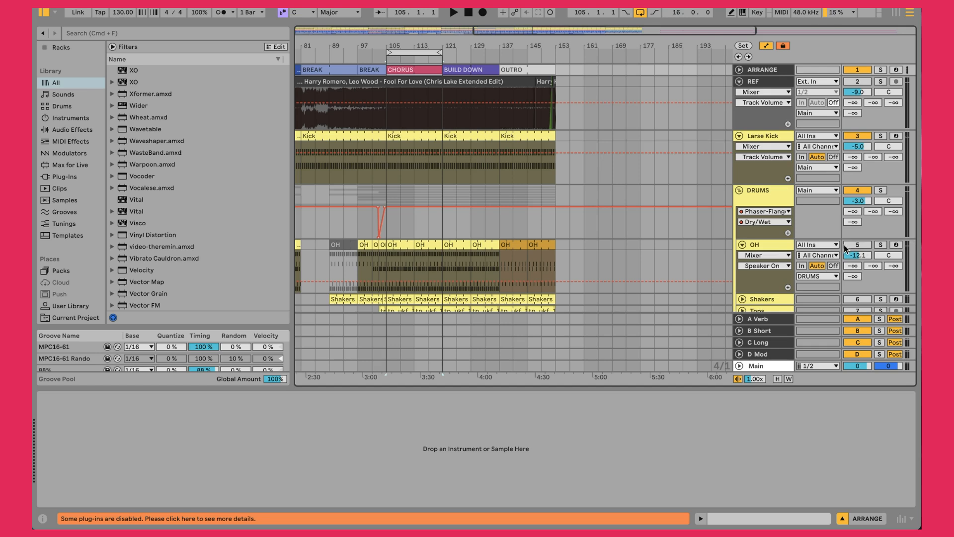
{"action": "key", "text": "space"}
Open the OH clip at bar 105 in an enlarged note editor and compare the playing loop with the soloed REF track.
{"action": "double_click", "coordinate": [400, 243]}
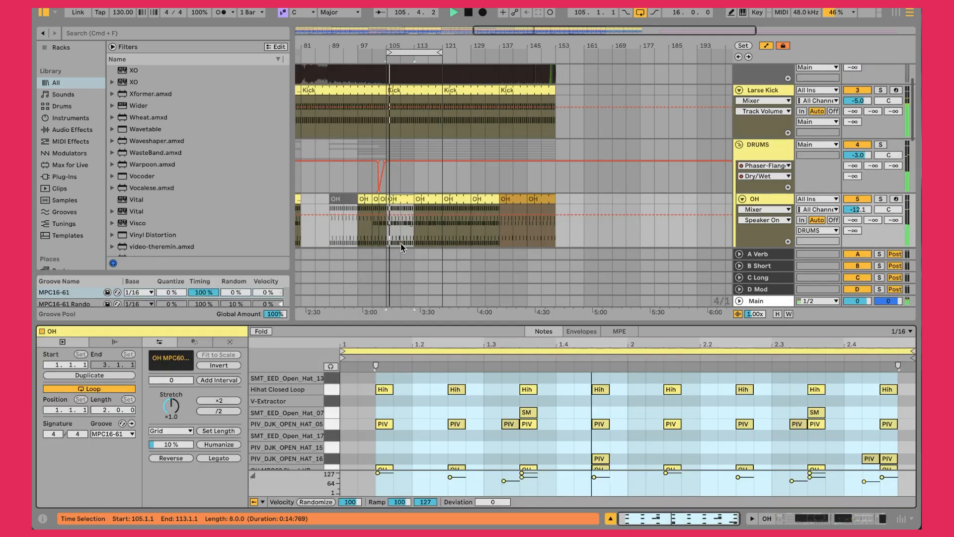
{"action": "left_click_drag", "start_coordinate": [517, 323], "coordinate": [514, 206]}
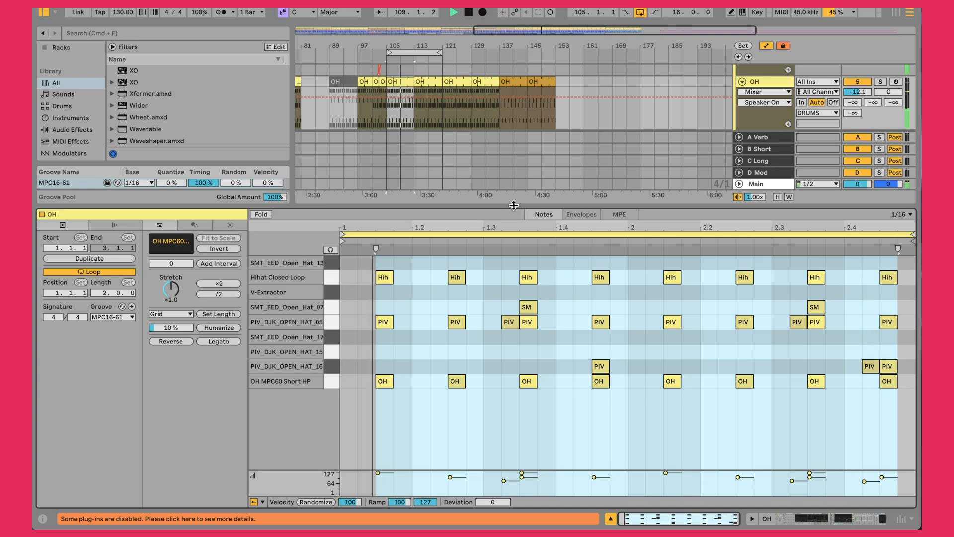
{"action": "key", "text": "s"}
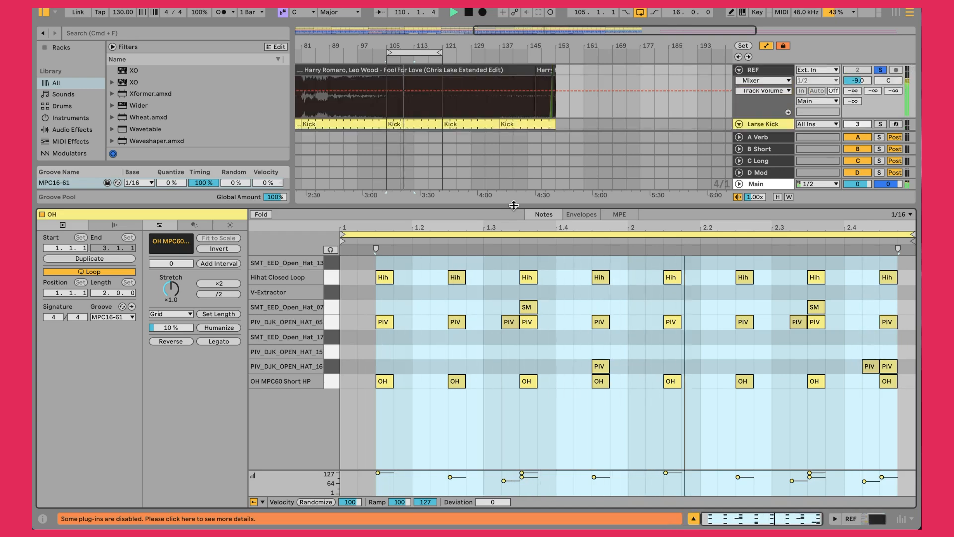
{"action": "key", "text": "s"}
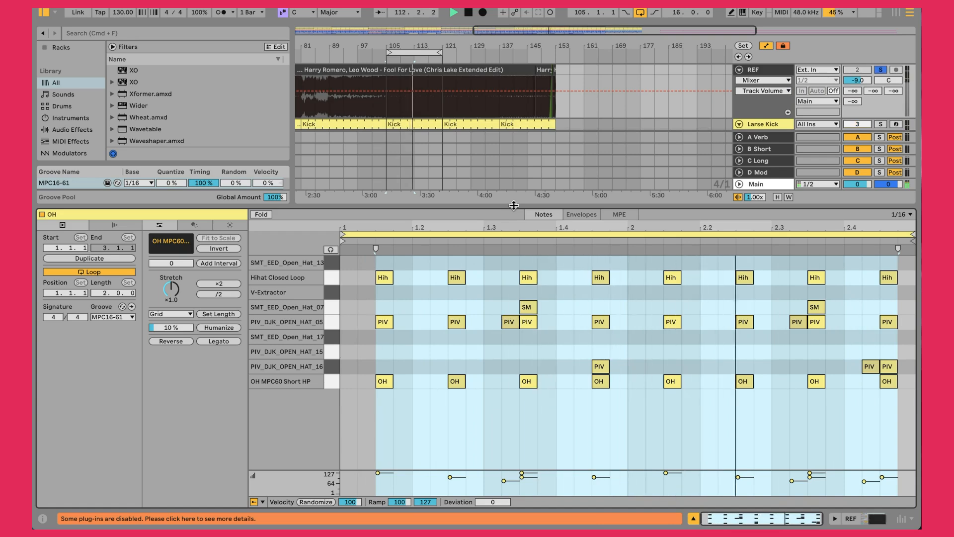
{"action": "key", "text": "s"}
{"action": "key", "text": "space"}
{"action": "key", "text": "s"}
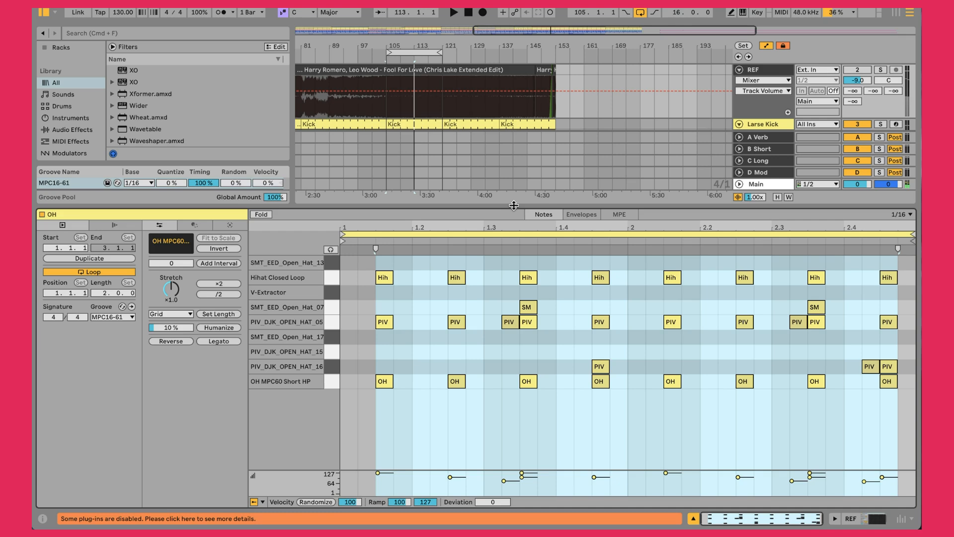
Examine the offbeat Hihat Closed Loop, PIV_DJK_OPEN_HAT_05 and OH MPC60 Short HP layers by selecting their notes in the OH clip.
{"action": "left_click_drag", "start_coordinate": [560, 207], "coordinate": [560, 253]}
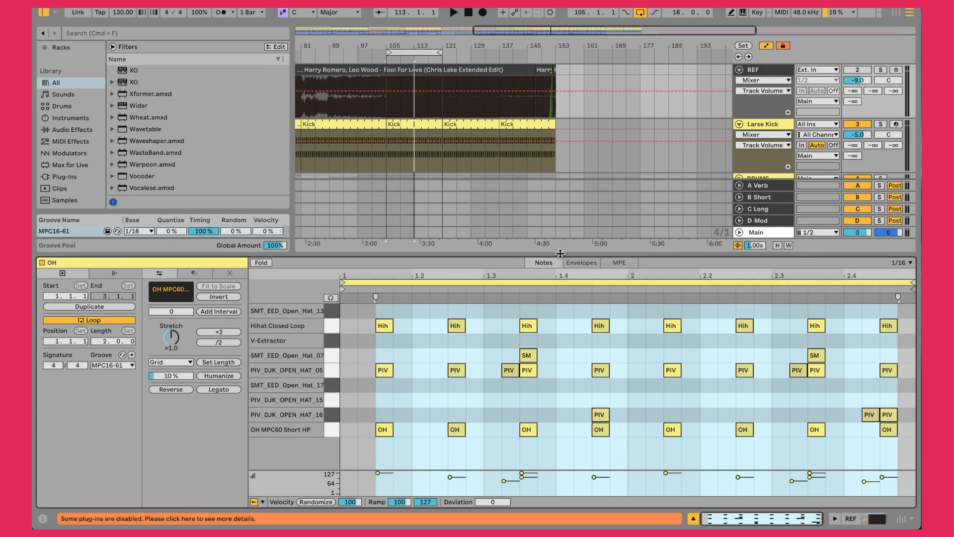
{"action": "left_click", "coordinate": [378, 314]}
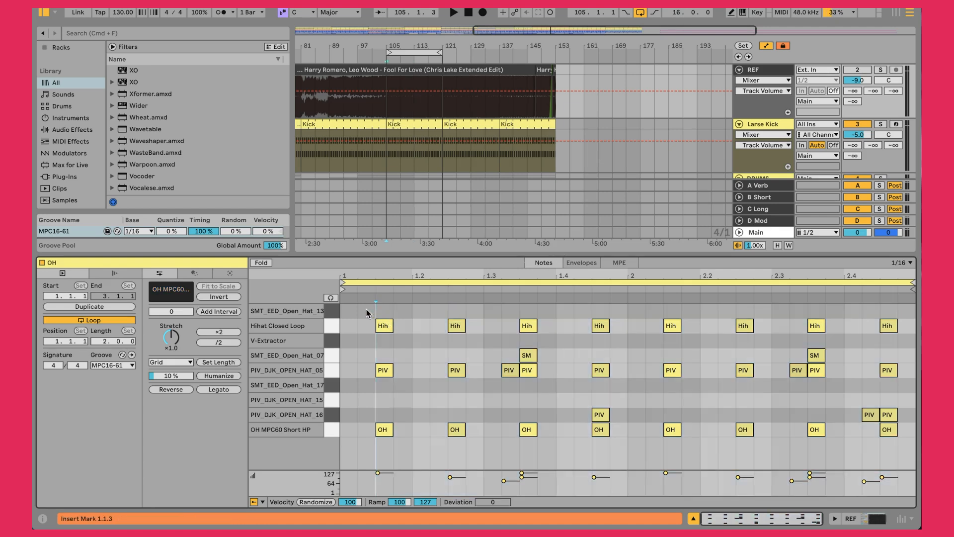
{"action": "left_click", "coordinate": [362, 309]}
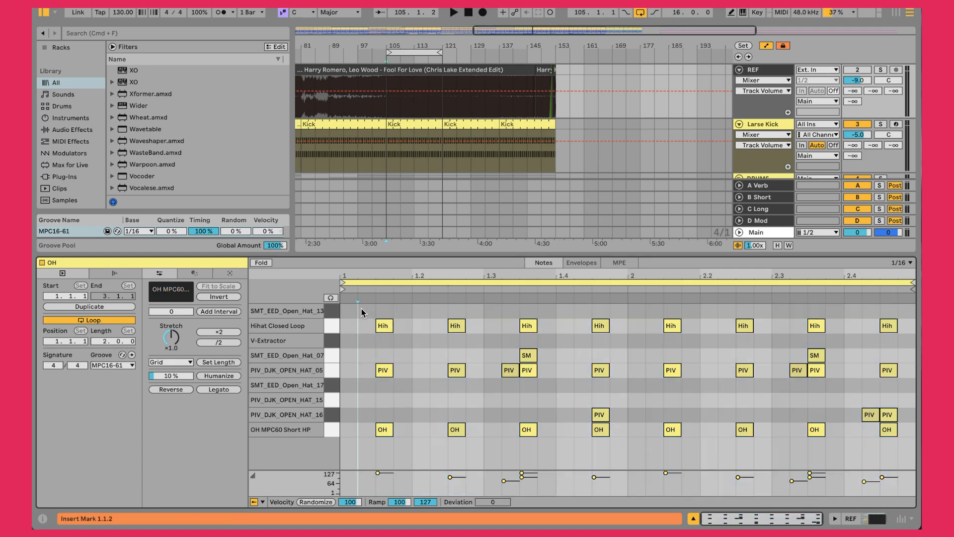
{"action": "left_click", "coordinate": [383, 325]}
{"action": "left_click", "coordinate": [454, 325]}
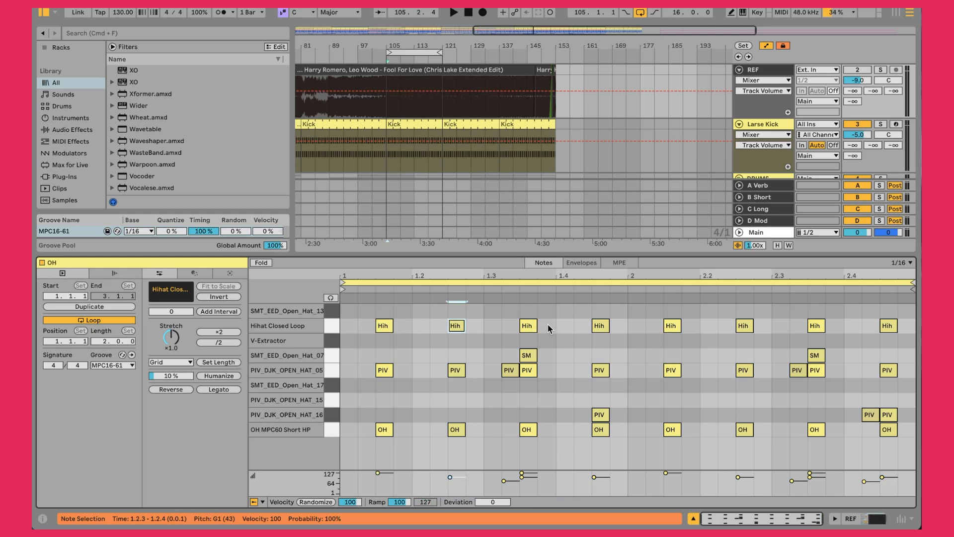
{"action": "left_click", "coordinate": [527, 326]}
{"action": "left_click", "coordinate": [326, 331]}
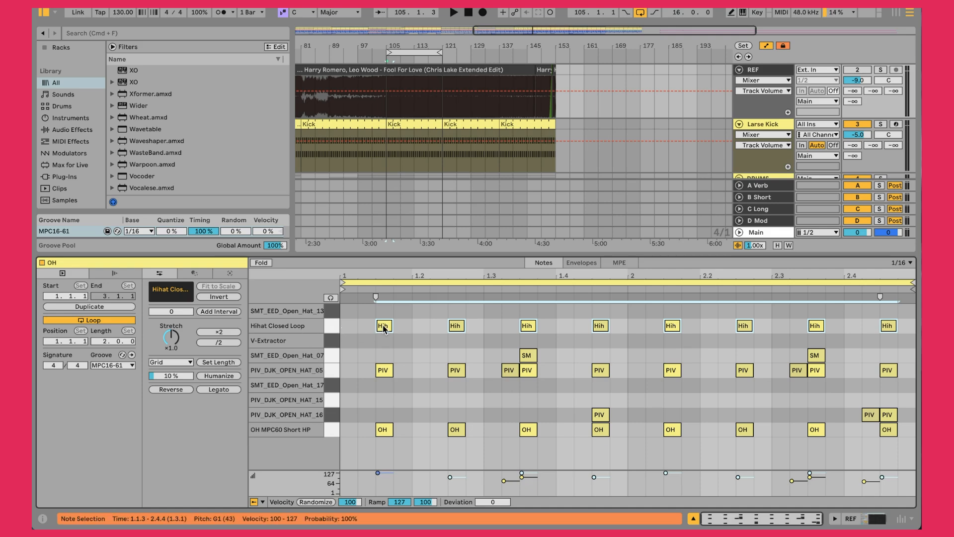
{"action": "left_click", "coordinate": [332, 372]}
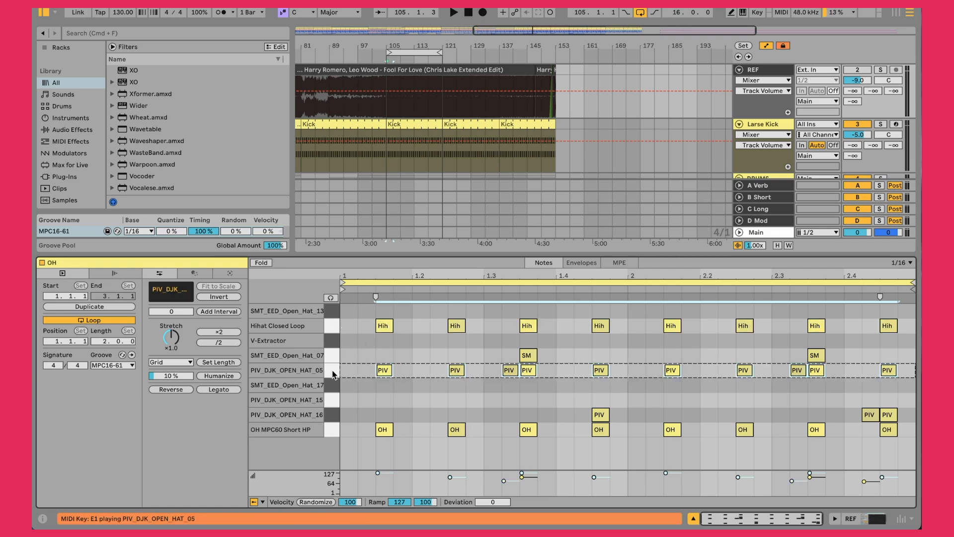
{"action": "left_click", "coordinate": [333, 430]}
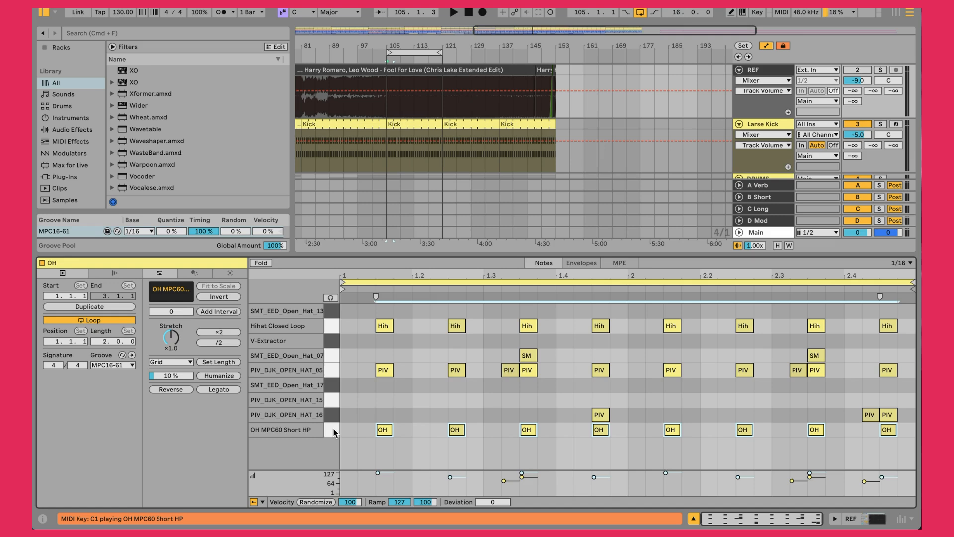
Select the open-hat accent notes around 1.3 and 2.3 and the early PIV_DJK_OPEN_HAT_16 note near 2.4, and audition the pattern.
{"action": "left_click_drag", "start_coordinate": [490, 346], "coordinate": [539, 380]}
{"action": "left_click", "coordinate": [782, 351]}
{"action": "left_click_drag", "start_coordinate": [781, 350], "coordinate": [827, 388]}
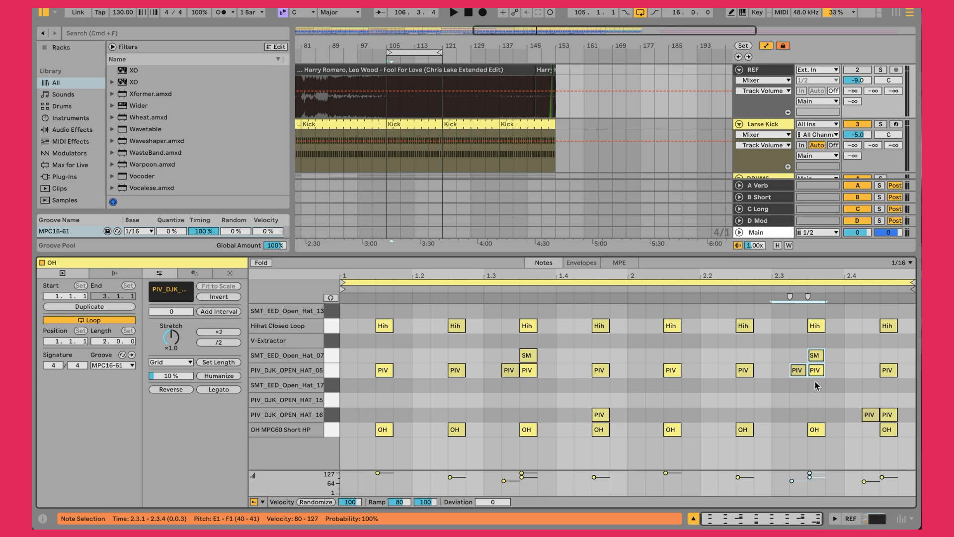
{"action": "left_click", "coordinate": [780, 337]}
{"action": "left_click", "coordinate": [795, 370]}
{"action": "left_click", "coordinate": [870, 415]}
{"action": "key", "text": "space"}
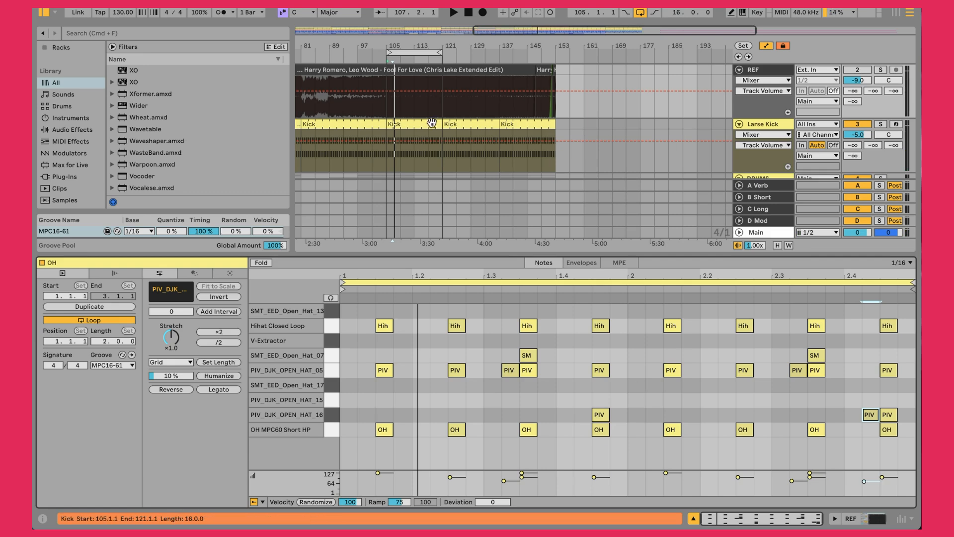
Show the OH track's device chain and bring its Drum Rack with the OH MPC60 Short HP pad into view.
{"action": "scroll", "coordinate": [425, 149], "scroll_direction": "down", "scroll_amount": 4}
{"action": "scroll", "coordinate": [432, 127], "scroll_direction": "down", "scroll_amount": 3}
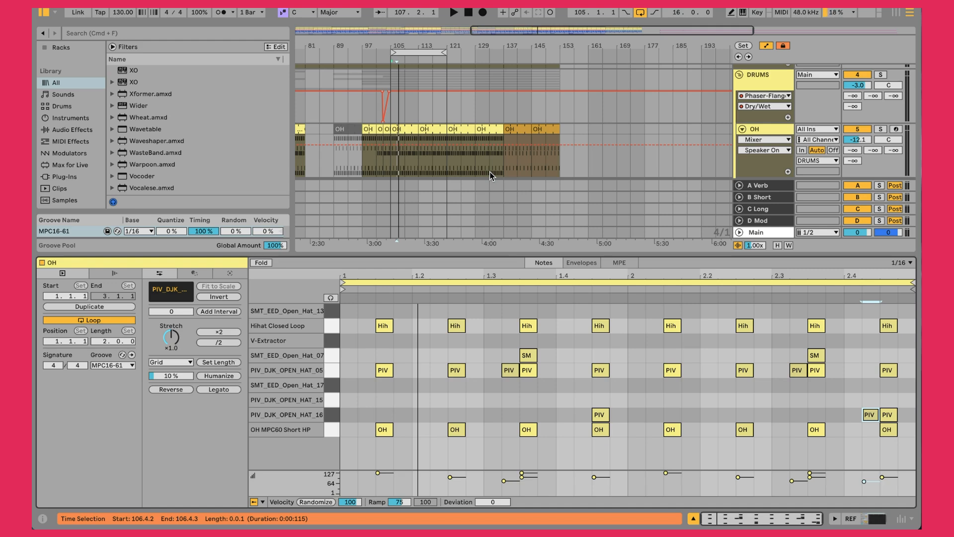
{"action": "key", "text": "shift+Tab"}
{"action": "key", "text": "shift+Tab"}
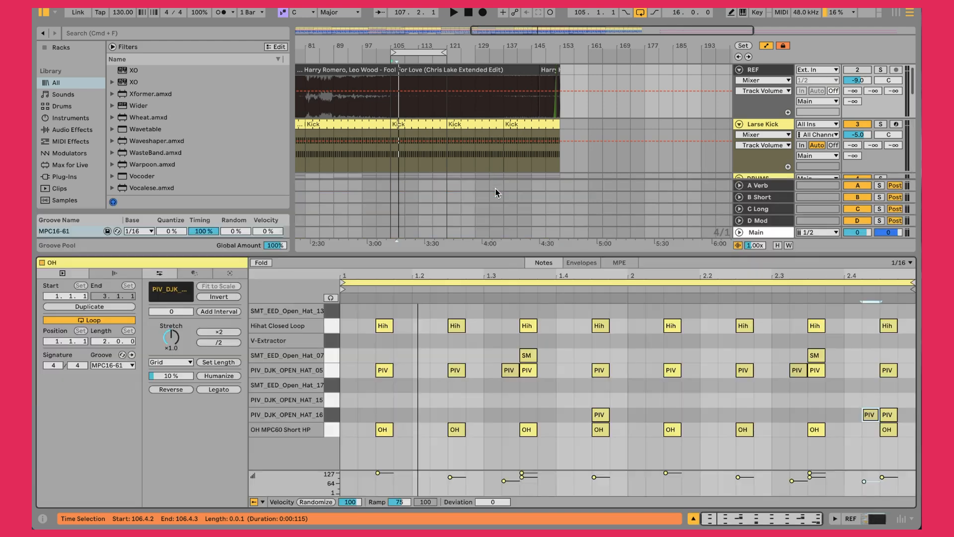
{"action": "scroll", "coordinate": [765, 124], "scroll_direction": "down", "scroll_amount": 8}
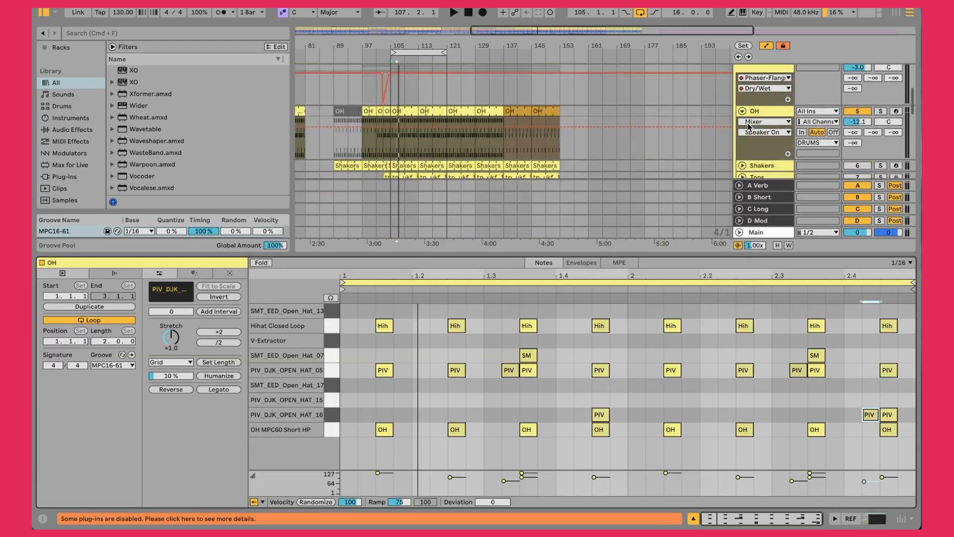
{"action": "key", "text": "shift+Tab"}
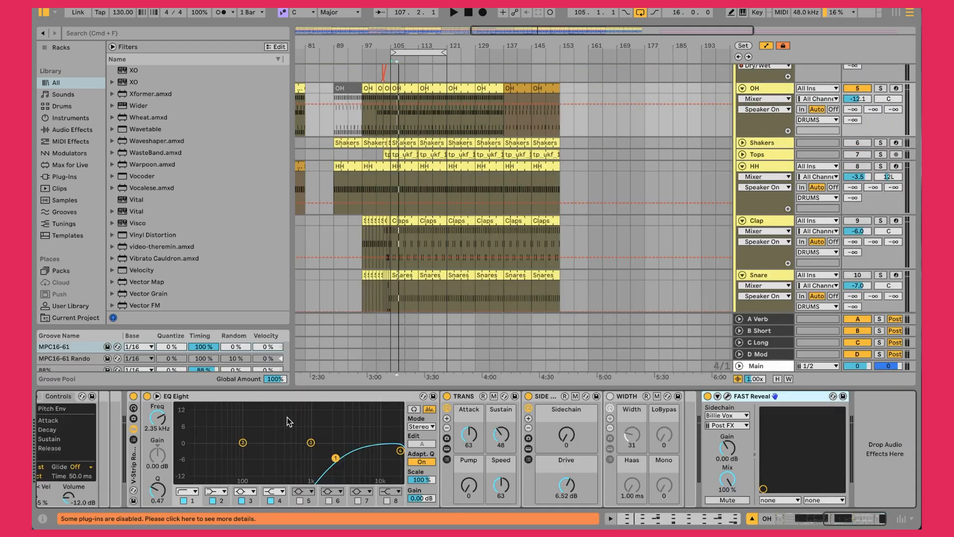
{"action": "left_click", "coordinate": [149, 469]}
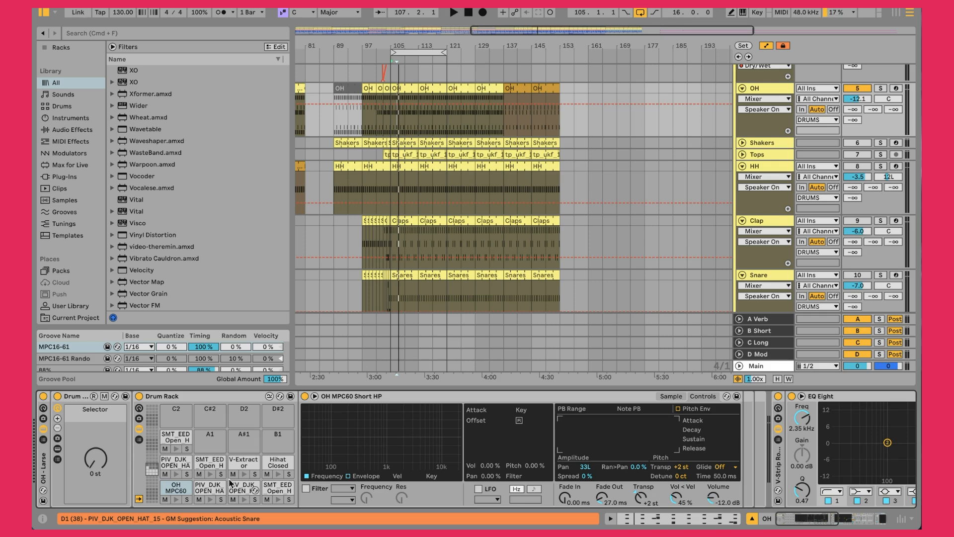
Inspect the Hihat Closed Loop, OH MPC60 Short HP and SMT_EED_Open_Hat_13 pads in the OH track's Drum Rack.
{"action": "scroll", "coordinate": [489, 98], "scroll_direction": "up", "scroll_amount": 5}
{"action": "left_click_drag", "start_coordinate": [554, 45], "coordinate": [583, 109]}
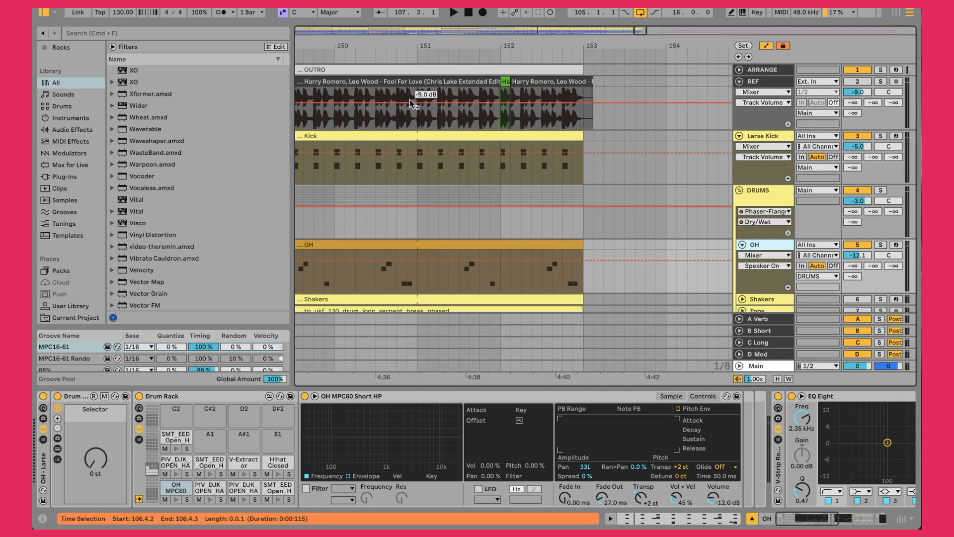
{"action": "scroll", "coordinate": [428, 55], "scroll_direction": "left", "scroll_amount": 10}
{"action": "left_click_drag", "start_coordinate": [613, 41], "coordinate": [613, 22]}
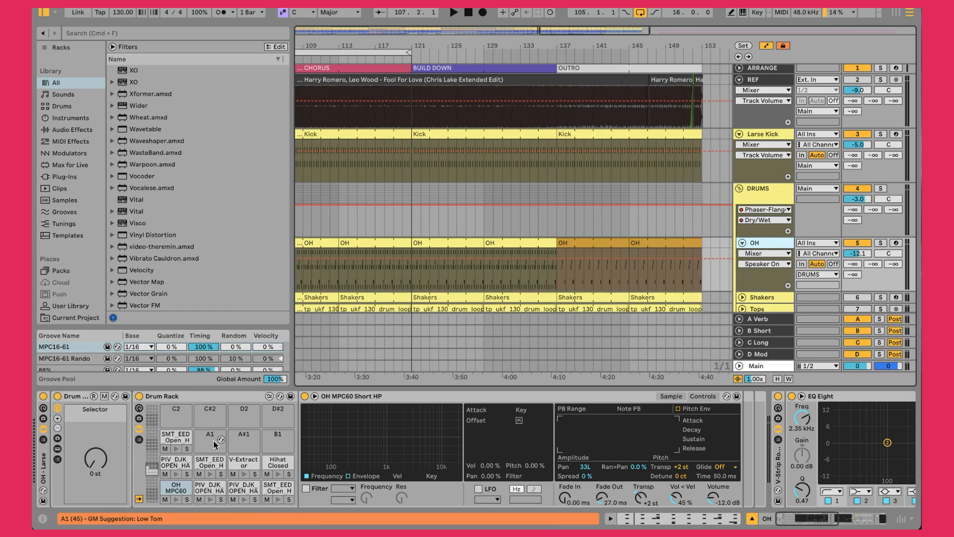
{"action": "left_click", "coordinate": [271, 466]}
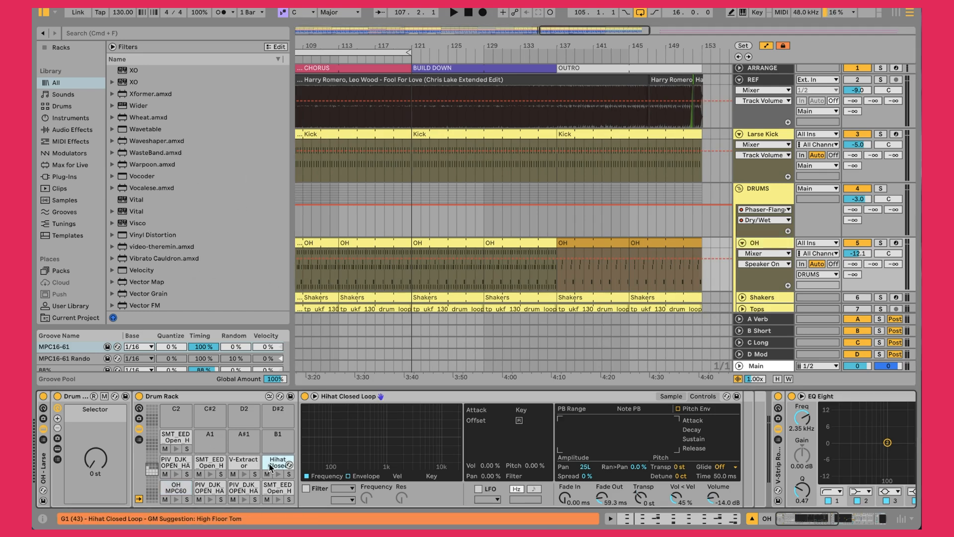
{"action": "left_click", "coordinate": [178, 488]}
{"action": "left_click", "coordinate": [173, 436]}
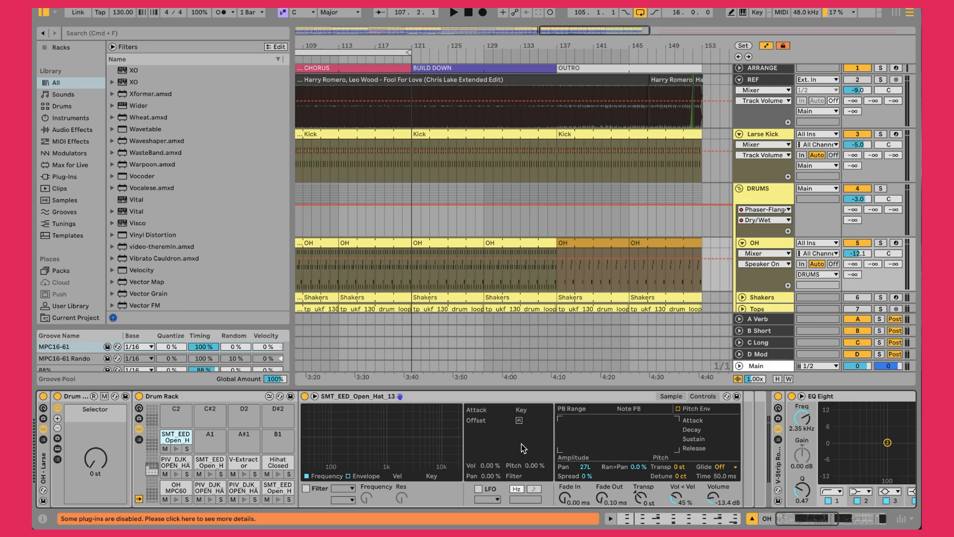
Inspect the kHs Transient Shaper inside the OH track's TRANS rack and the Shaper and Saturator inside its SIDE + SAT rack.
{"action": "scroll", "coordinate": [520, 443], "scroll_direction": "right", "scroll_amount": 10}
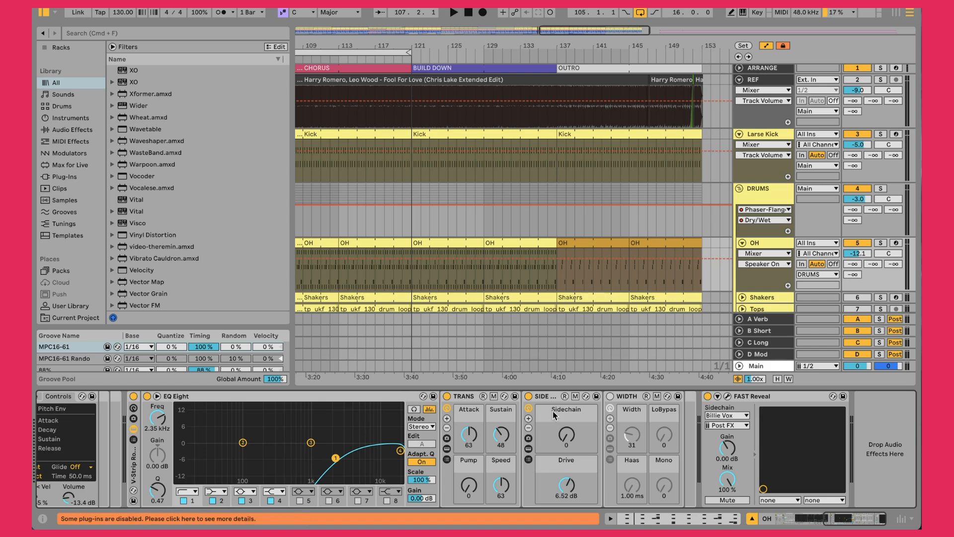
{"action": "left_click", "coordinate": [471, 397]}
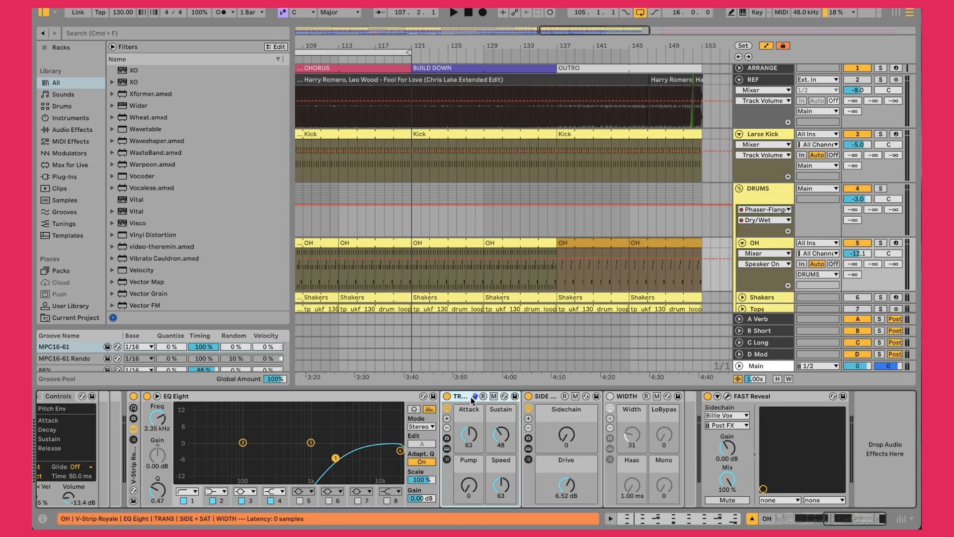
{"action": "left_click", "coordinate": [446, 448]}
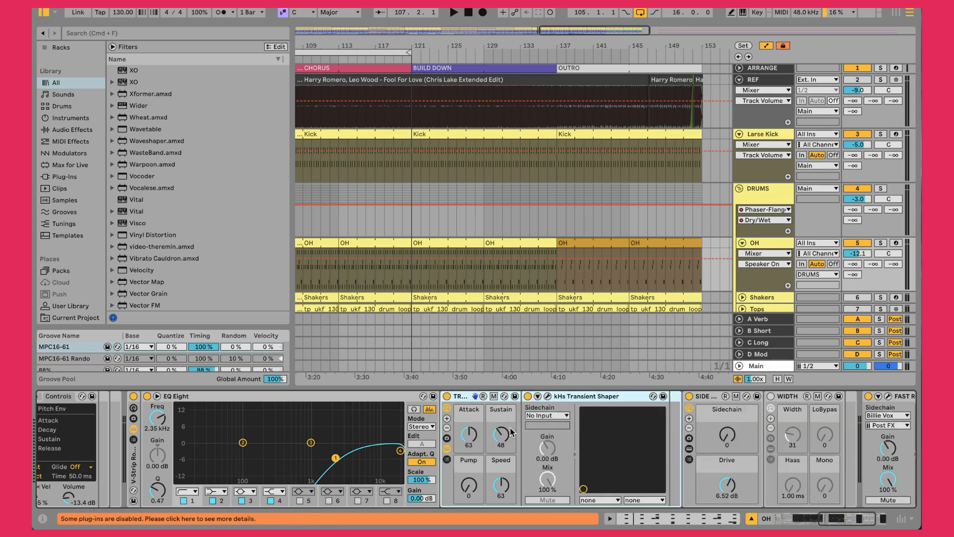
{"action": "left_click", "coordinate": [548, 396]}
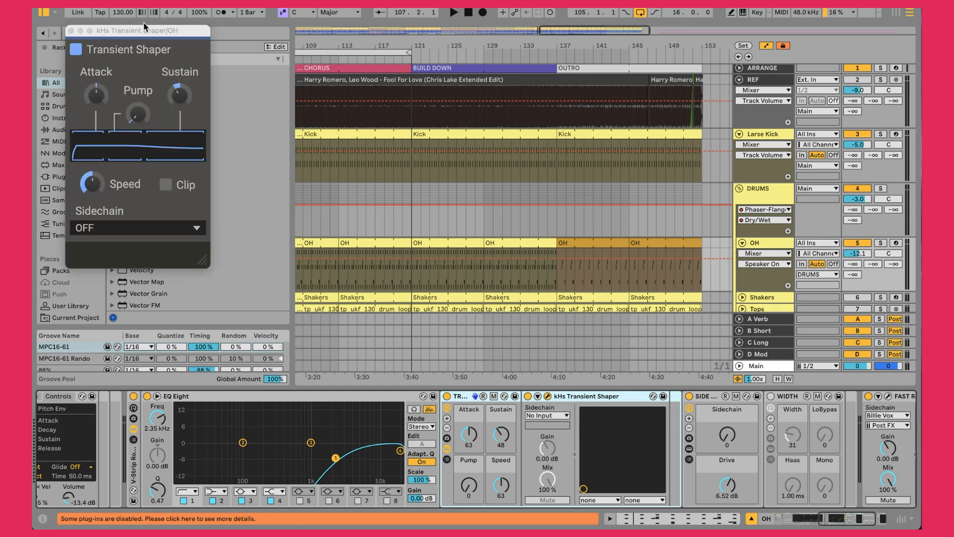
{"action": "left_click", "coordinate": [71, 31]}
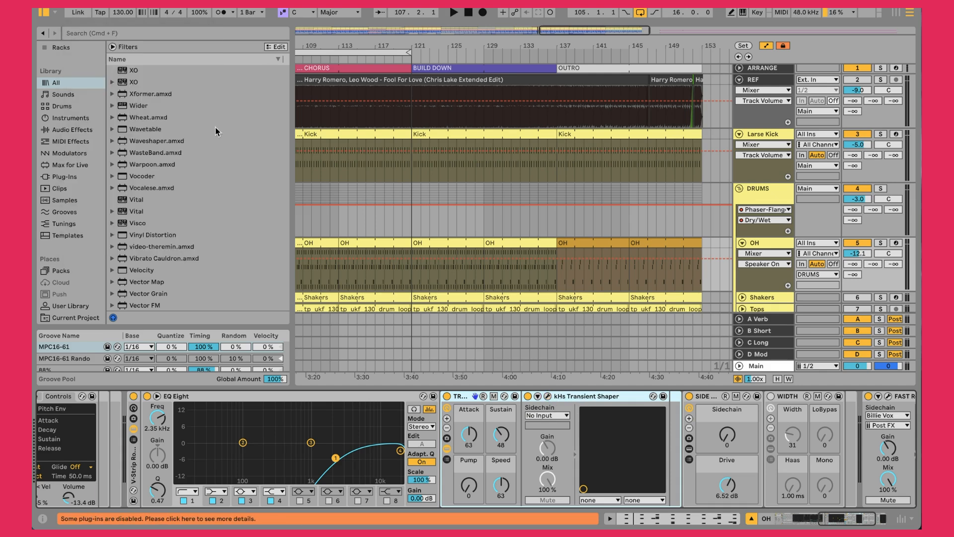
{"action": "left_click", "coordinate": [447, 448]}
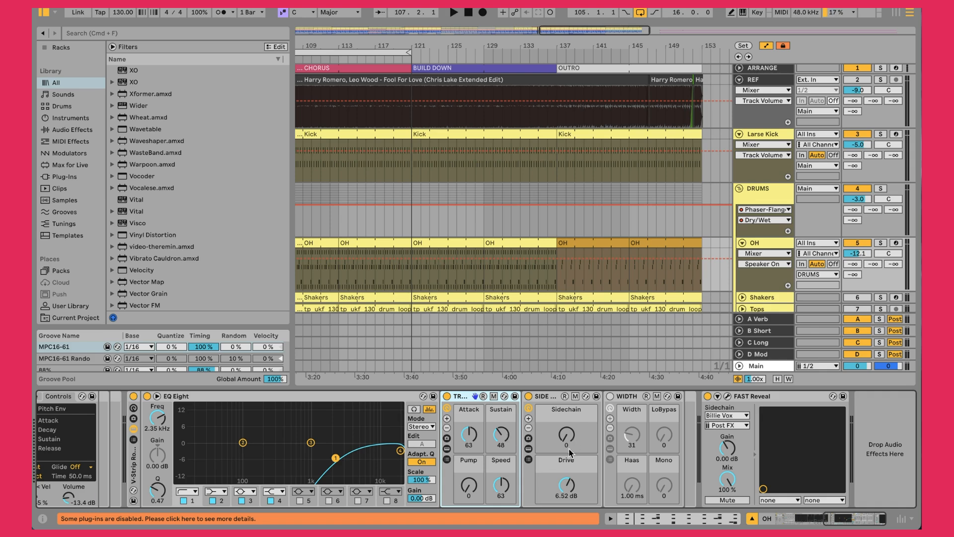
{"action": "left_click", "coordinate": [529, 449]}
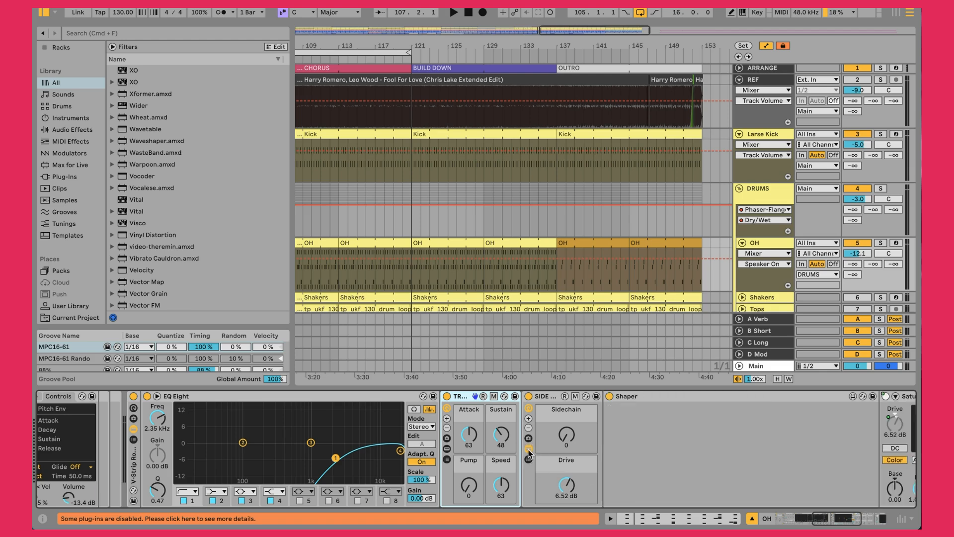
{"action": "left_click", "coordinate": [528, 449]}
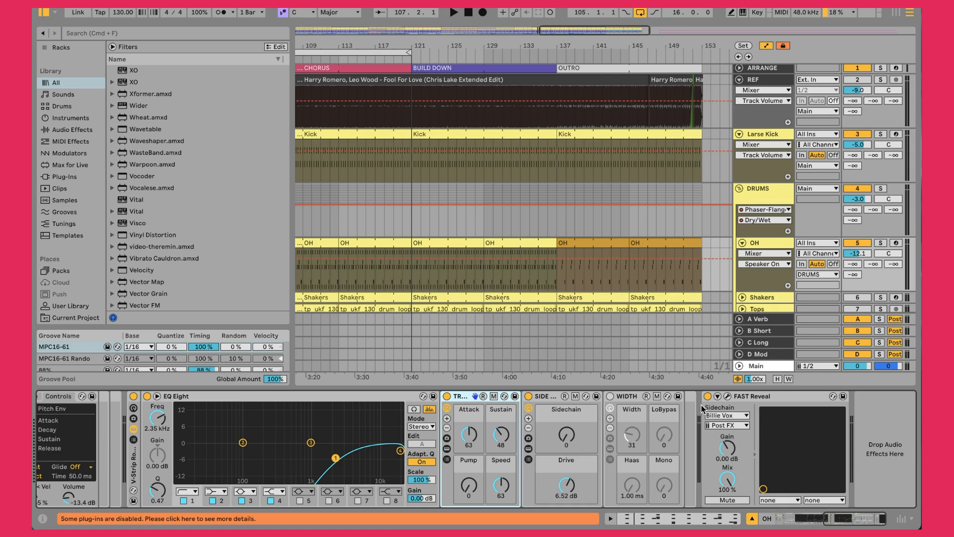
Show the FAST Reveal plug-in window on the OH track, dismiss its preset directory message and close the window.
{"action": "left_click", "coordinate": [727, 396]}
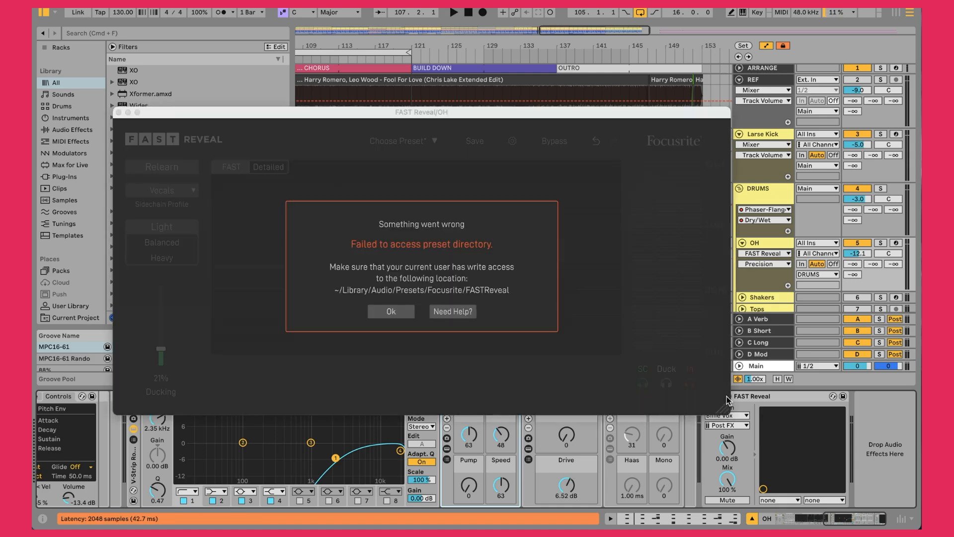
{"action": "left_click", "coordinate": [396, 311]}
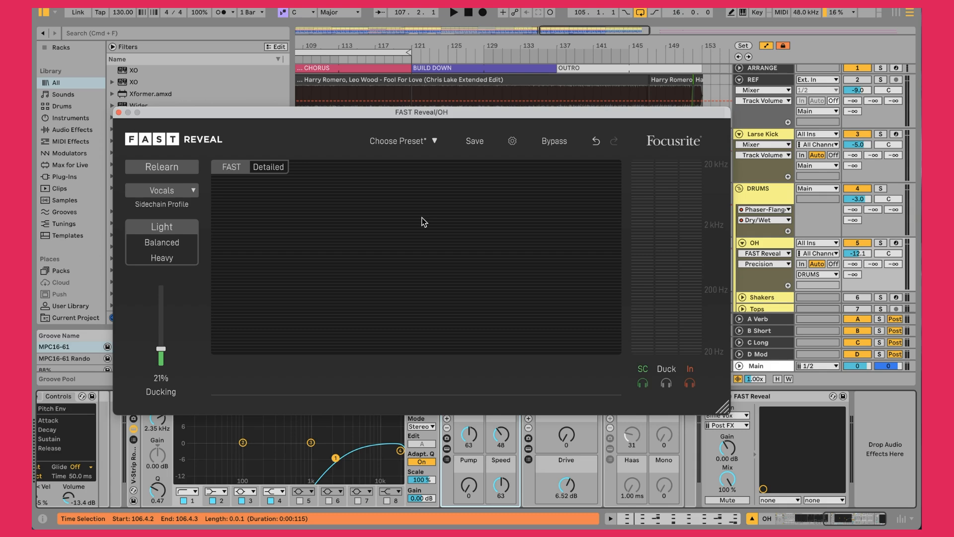
{"action": "left_click", "coordinate": [119, 113]}
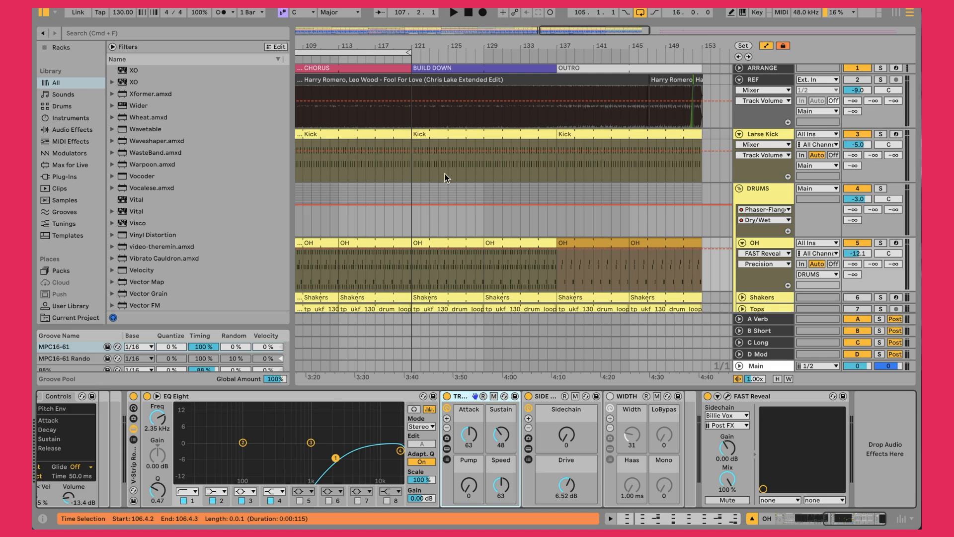
Audition the REF track in solo and bring the loop region around bar 105 into view.
{"action": "scroll", "coordinate": [688, 228], "scroll_direction": "down", "scroll_amount": 3}
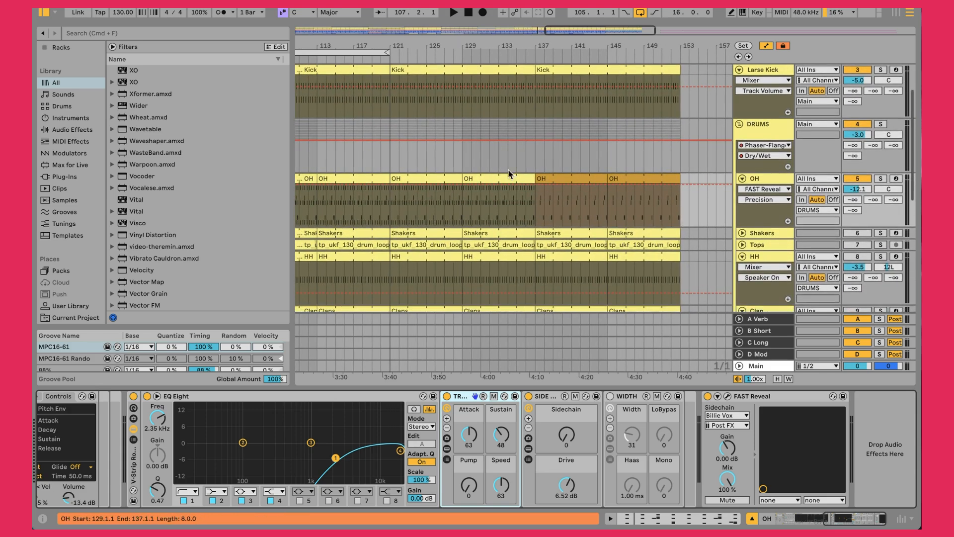
{"action": "scroll", "coordinate": [567, 151], "scroll_direction": "up", "scroll_amount": 1}
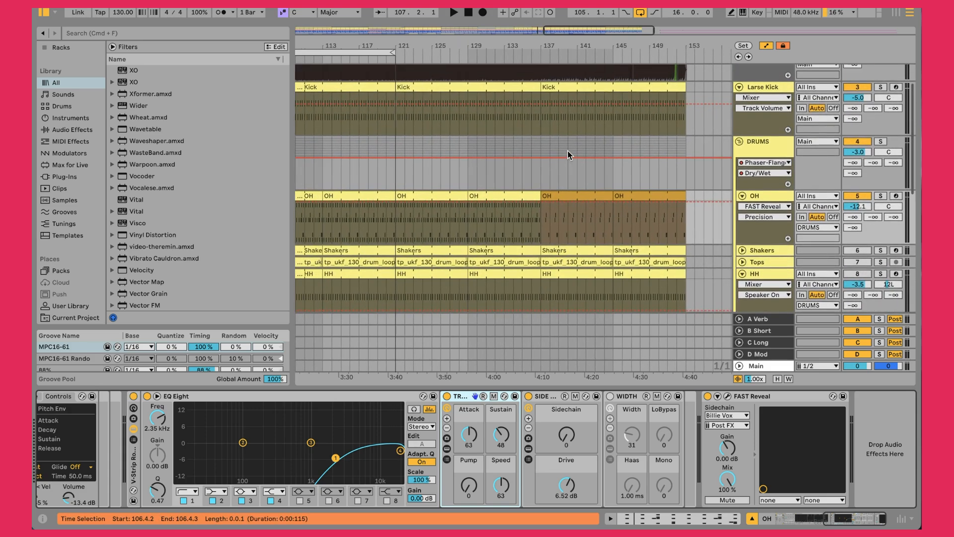
{"action": "key", "text": "space"}
{"action": "key", "text": "s"}
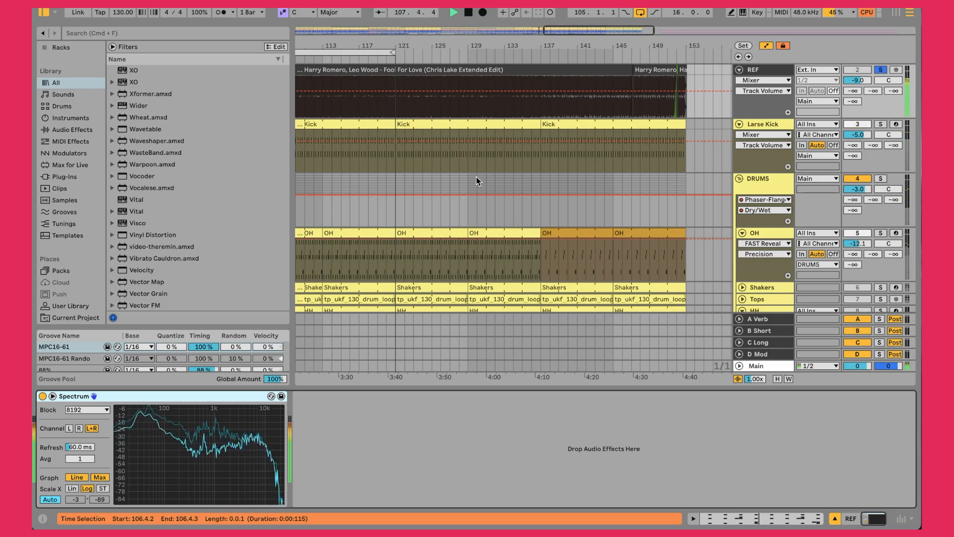
{"action": "scroll", "coordinate": [476, 177], "scroll_direction": "left", "scroll_amount": 4}
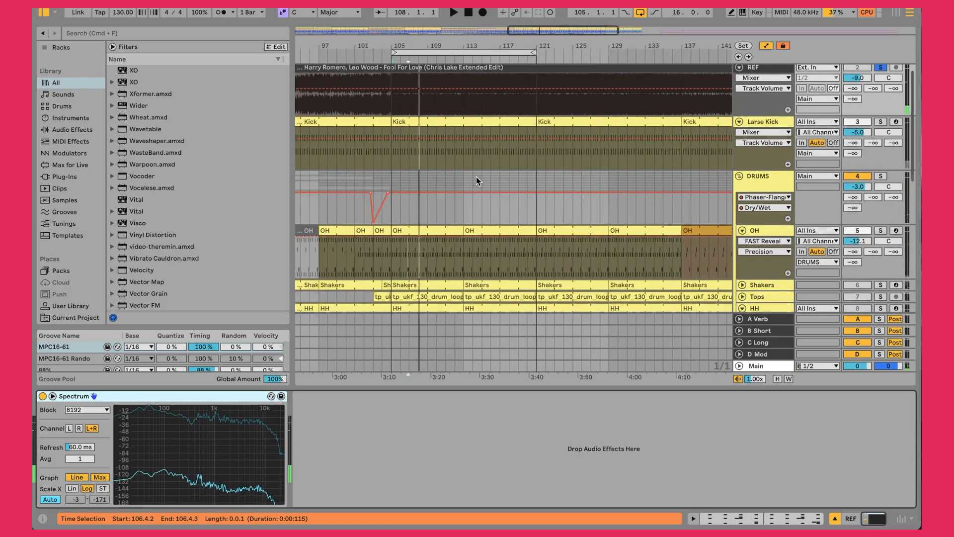
{"action": "scroll", "coordinate": [476, 177], "scroll_direction": "down", "scroll_amount": 1}
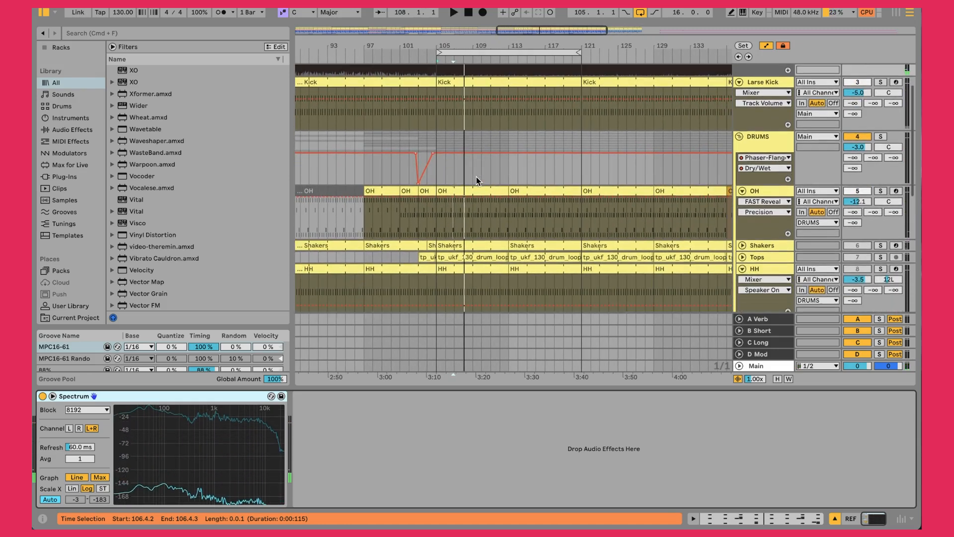
Unfold the Shakers track and open its clip at bar 105 in the note editor.
{"action": "left_click", "coordinate": [742, 245]}
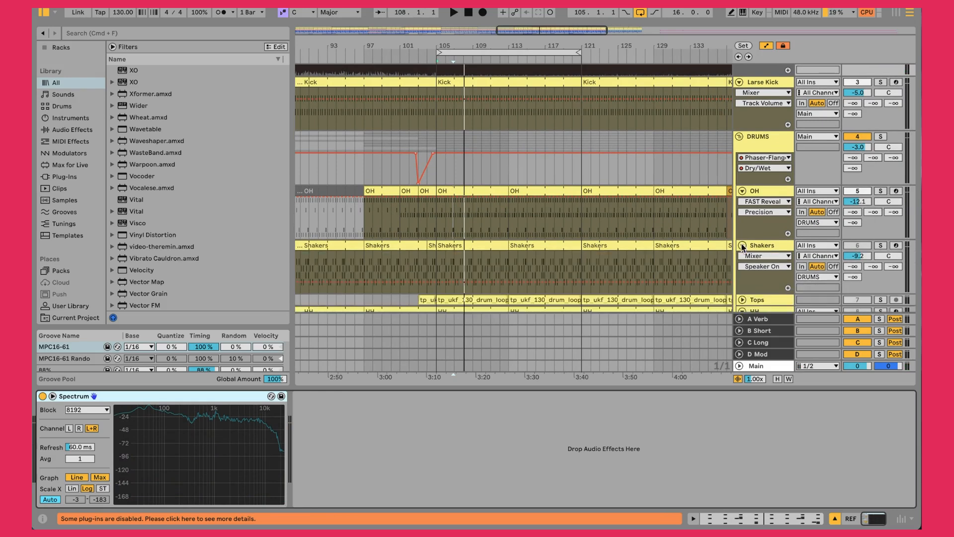
{"action": "left_click", "coordinate": [857, 246]}
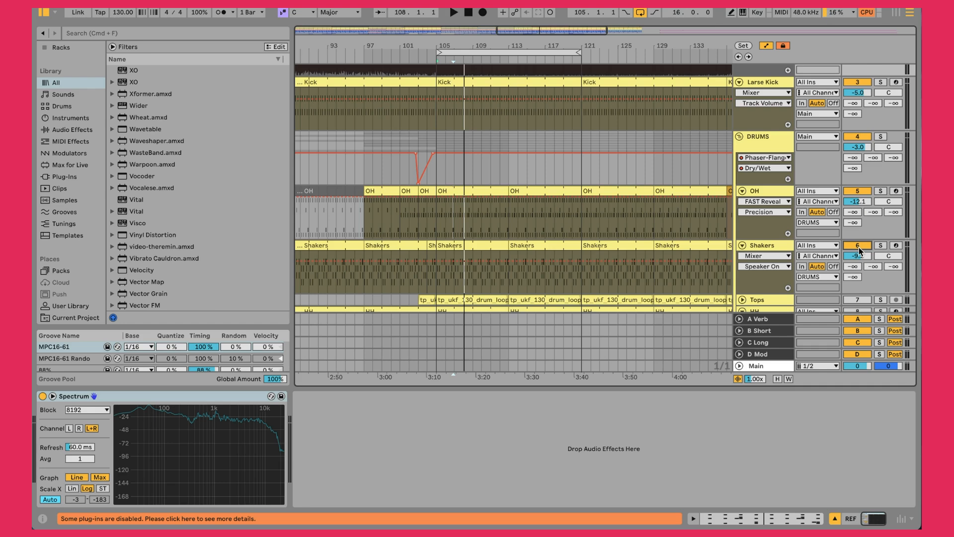
{"action": "double_click", "coordinate": [458, 245]}
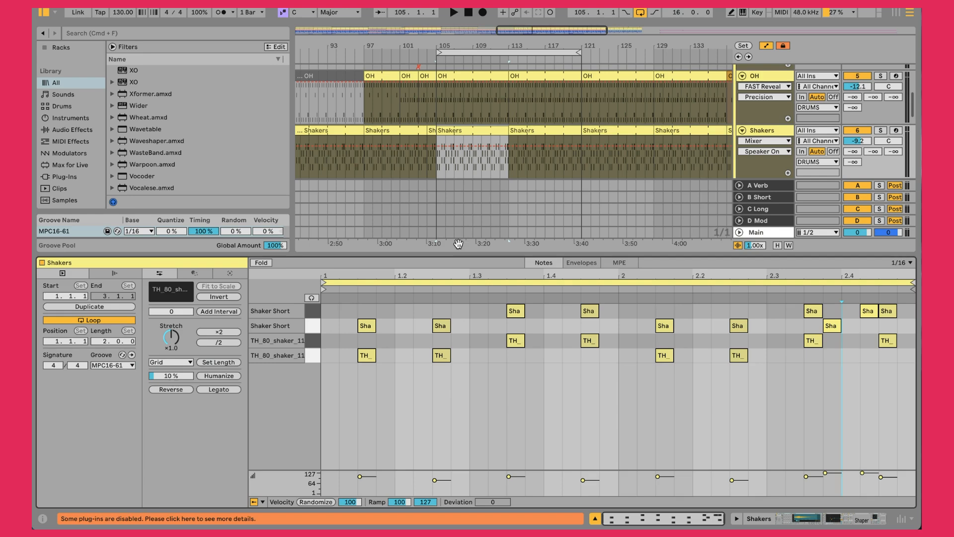
Audition the Shakers in the mix and in solo, and examine the clip's early Shaker Short notes.
{"action": "key", "text": "space"}
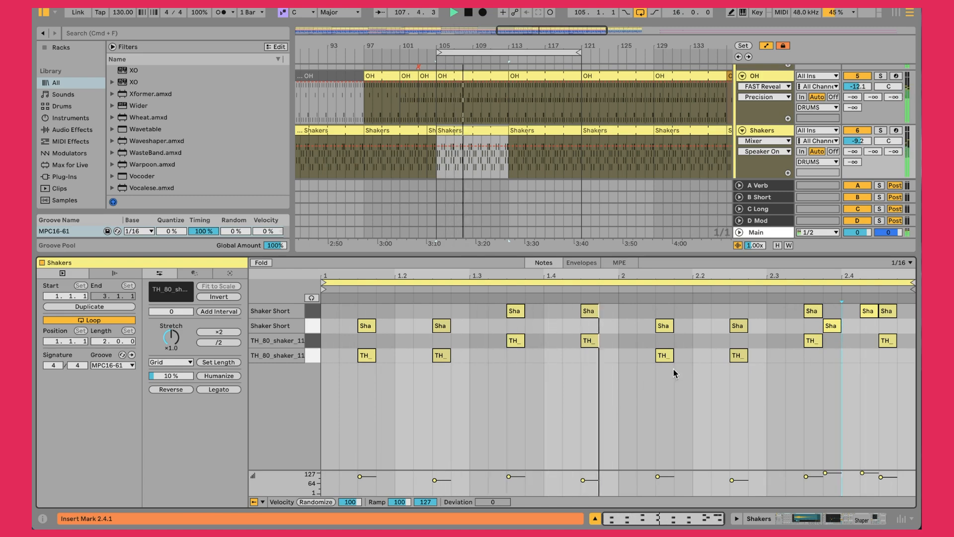
{"action": "left_click", "coordinate": [880, 130]}
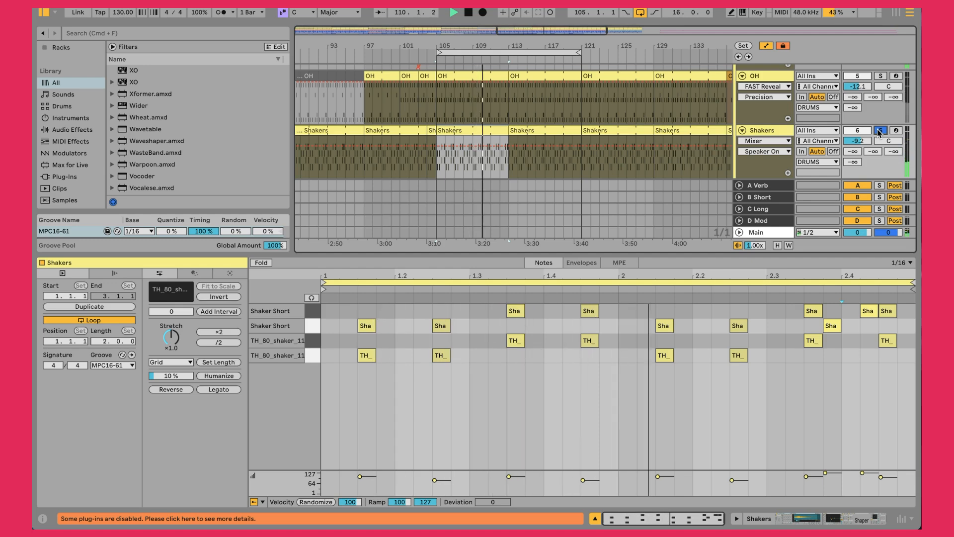
{"action": "key", "text": "space"}
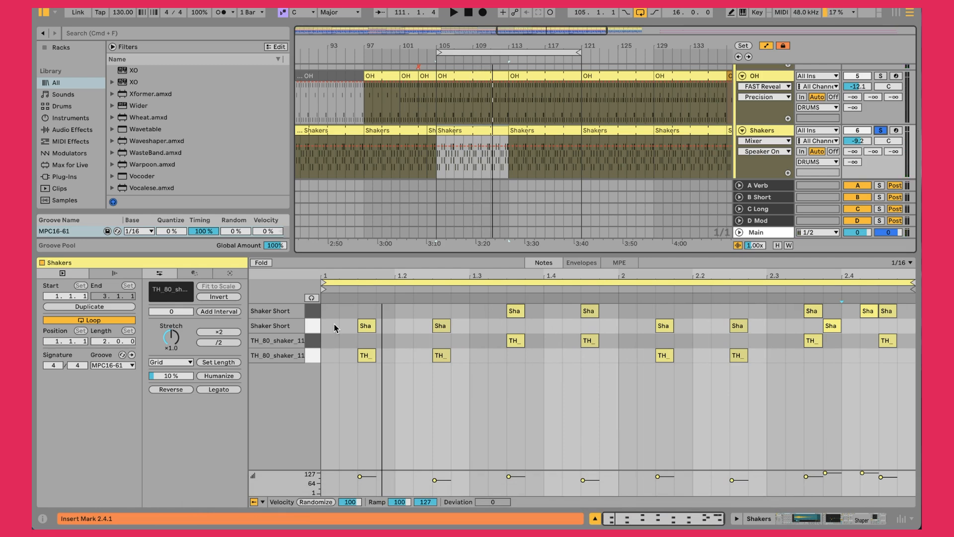
{"action": "left_click", "coordinate": [438, 326]}
{"action": "left_click", "coordinate": [415, 343]}
{"action": "left_click", "coordinate": [371, 327]}
Audition the OH track in solo for comparison with the shakers, stop playback and clear the solo.
{"action": "left_click", "coordinate": [880, 76]}
{"action": "key", "text": "space"}
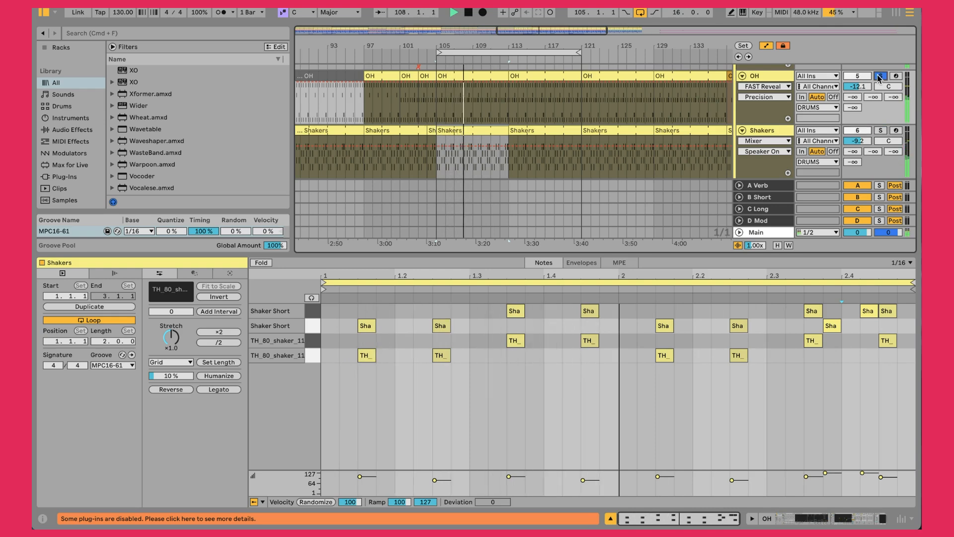
{"action": "key", "text": "space"}
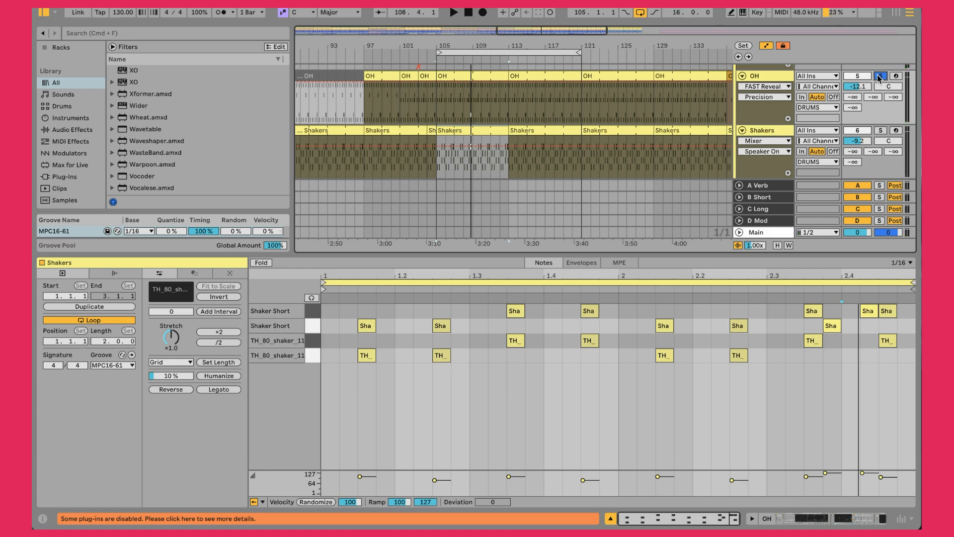
{"action": "left_click", "coordinate": [878, 77]}
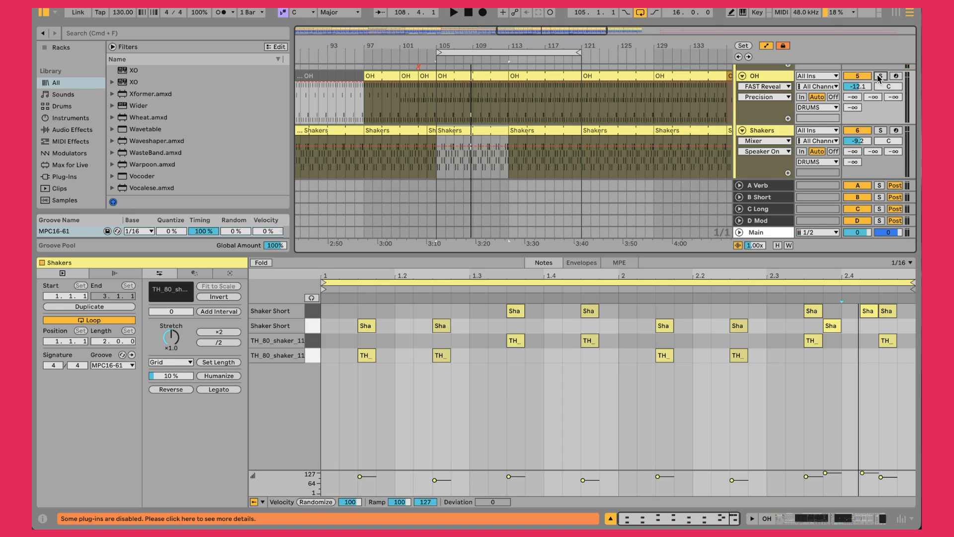
Show the Shakers track's device chain and inspect both TH_80_shaker_11 pads, the EQ Eight and the SIDE rack.
{"action": "double_click", "coordinate": [776, 129]}
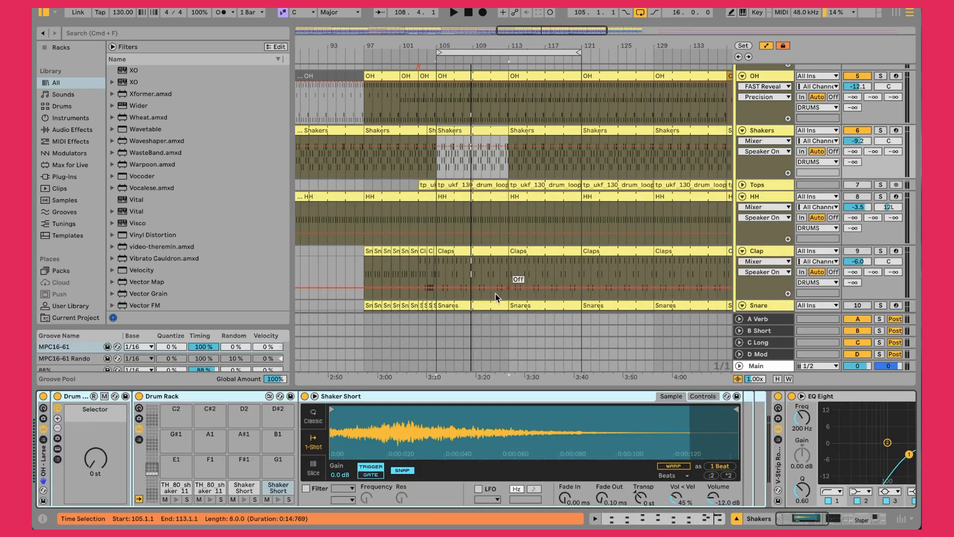
{"action": "left_click", "coordinate": [217, 491]}
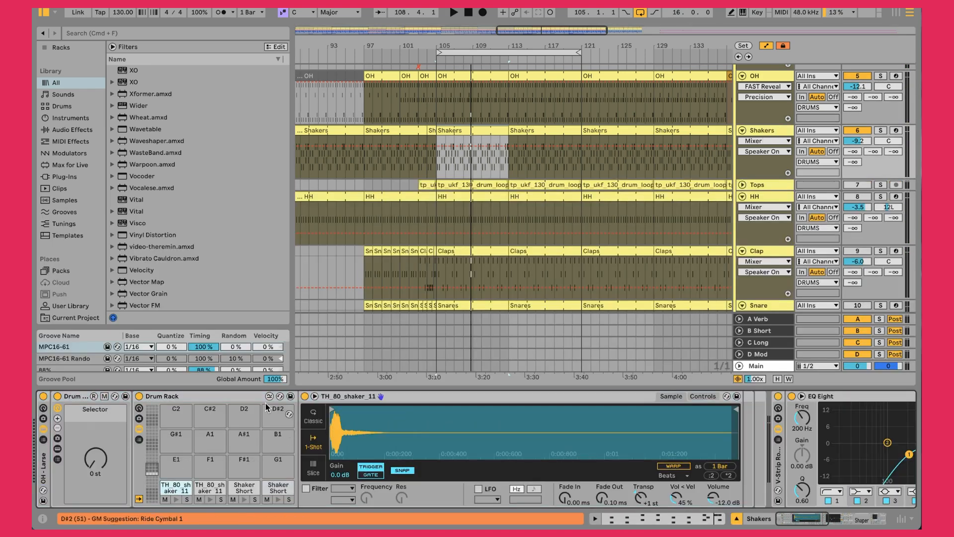
{"action": "left_click", "coordinate": [217, 490]}
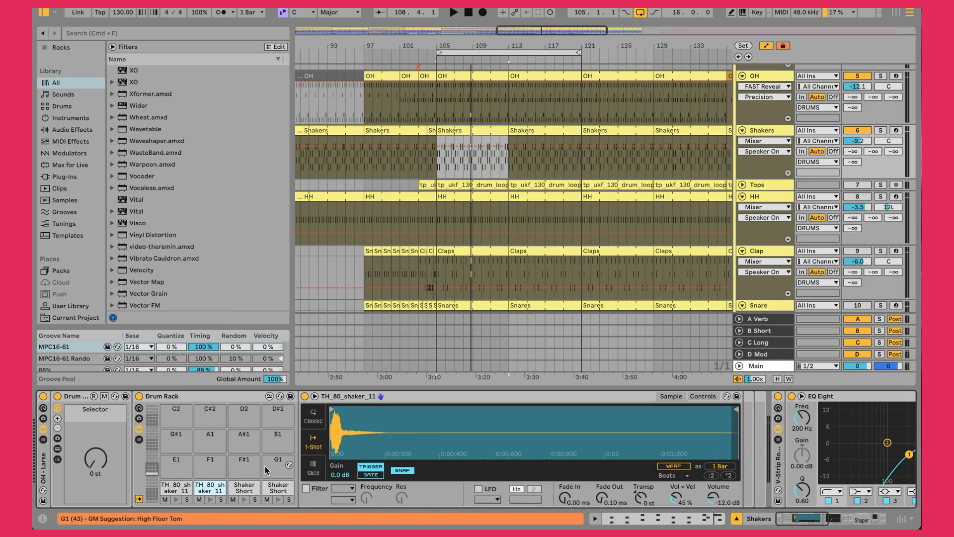
{"action": "scroll", "coordinate": [266, 470], "scroll_direction": "right", "scroll_amount": 10}
{"action": "scroll", "coordinate": [395, 444], "scroll_direction": "left", "scroll_amount": 5}
{"action": "left_click", "coordinate": [384, 447]}
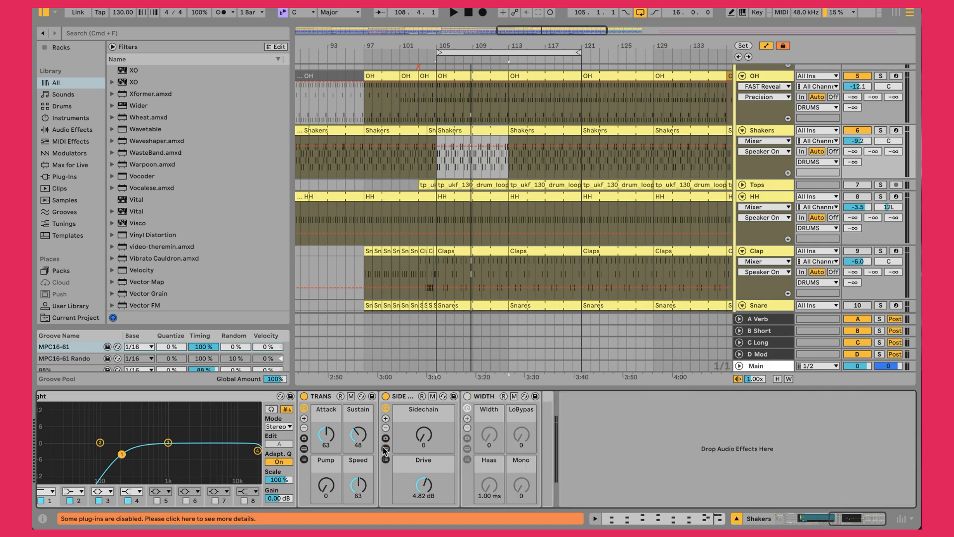
{"action": "left_click", "coordinate": [765, 130]}
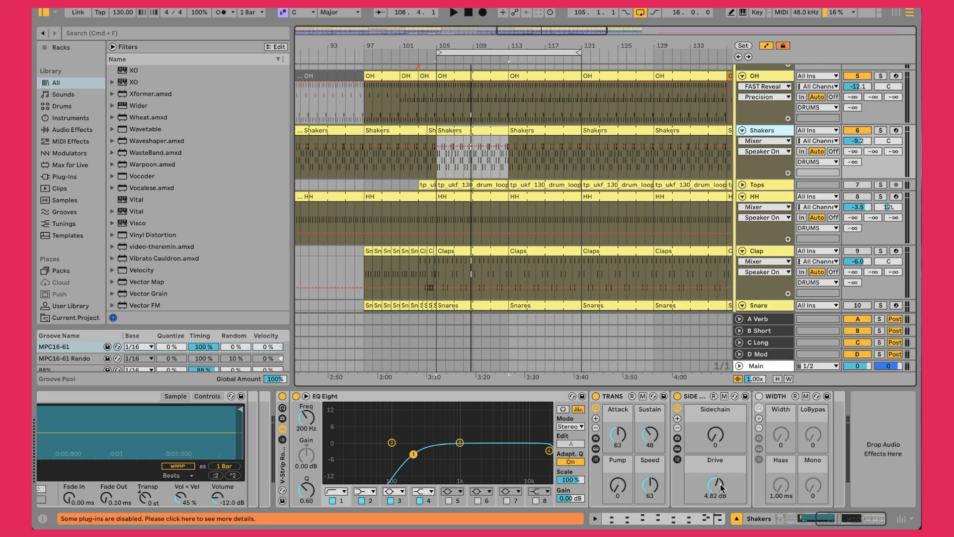
Unfold the Tops track and show its device chain.
{"action": "left_click", "coordinate": [742, 185]}
{"action": "left_click", "coordinate": [763, 185]}
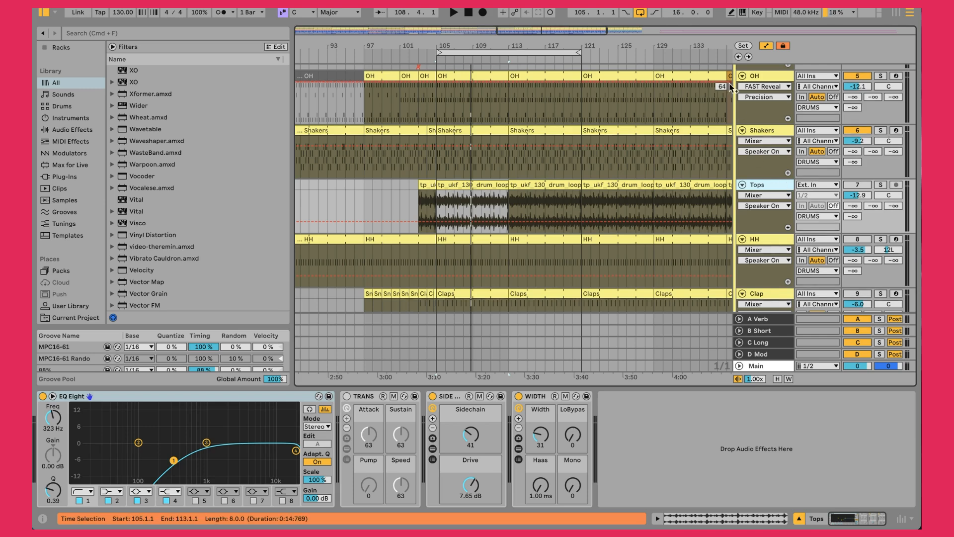
Switch on the Tops track, audition it with the other drums and stop playback.
{"action": "scroll", "coordinate": [729, 84], "scroll_direction": "up", "scroll_amount": 3}
{"action": "scroll", "coordinate": [693, 109], "scroll_direction": "up", "scroll_amount": 2}
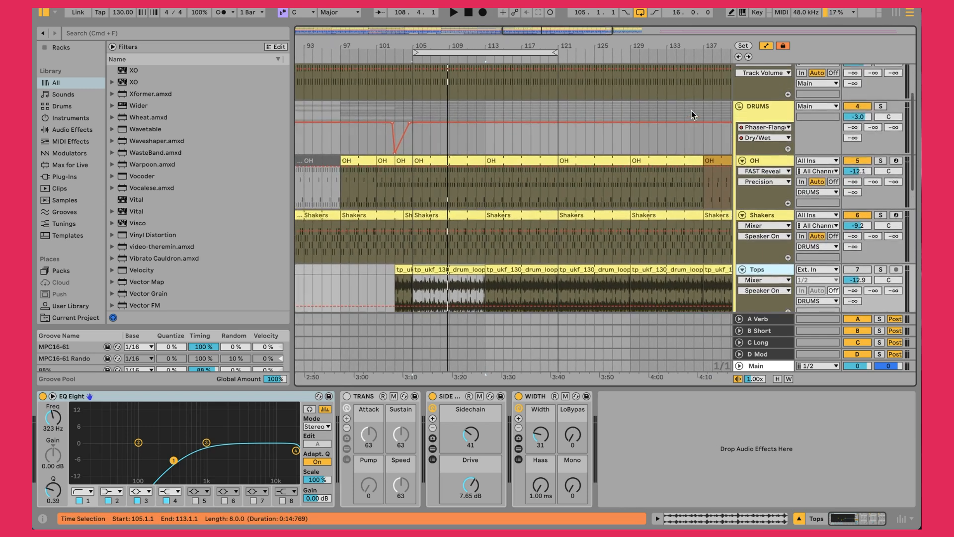
{"action": "scroll", "coordinate": [691, 111], "scroll_direction": "down", "scroll_amount": 6}
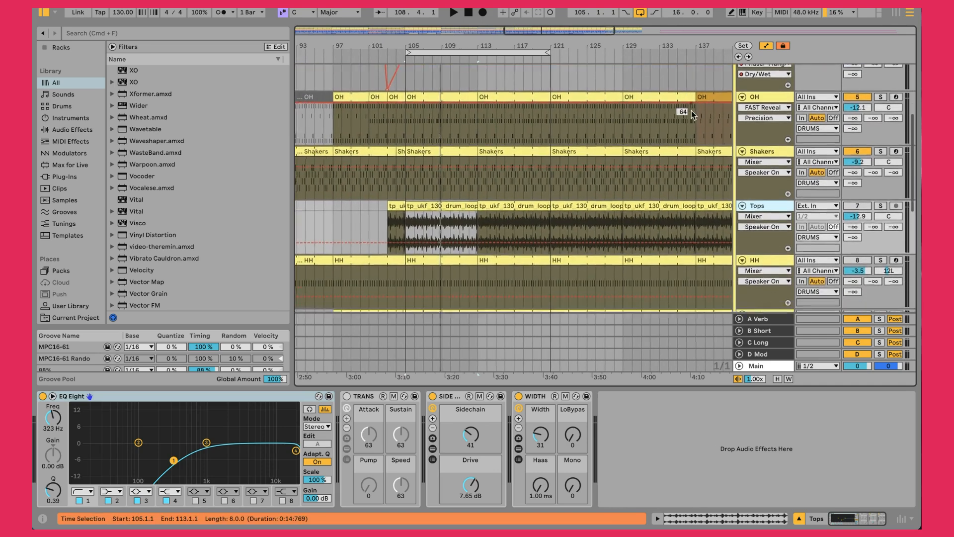
{"action": "scroll", "coordinate": [691, 110], "scroll_direction": "down", "scroll_amount": 2}
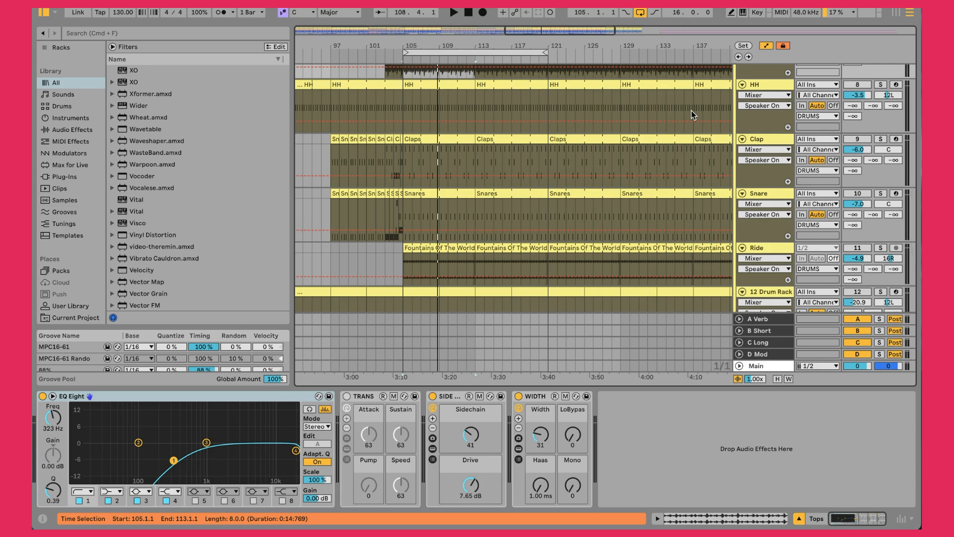
{"action": "scroll", "coordinate": [691, 111], "scroll_direction": "up", "scroll_amount": 4}
{"action": "scroll", "coordinate": [691, 110], "scroll_direction": "left", "scroll_amount": 2}
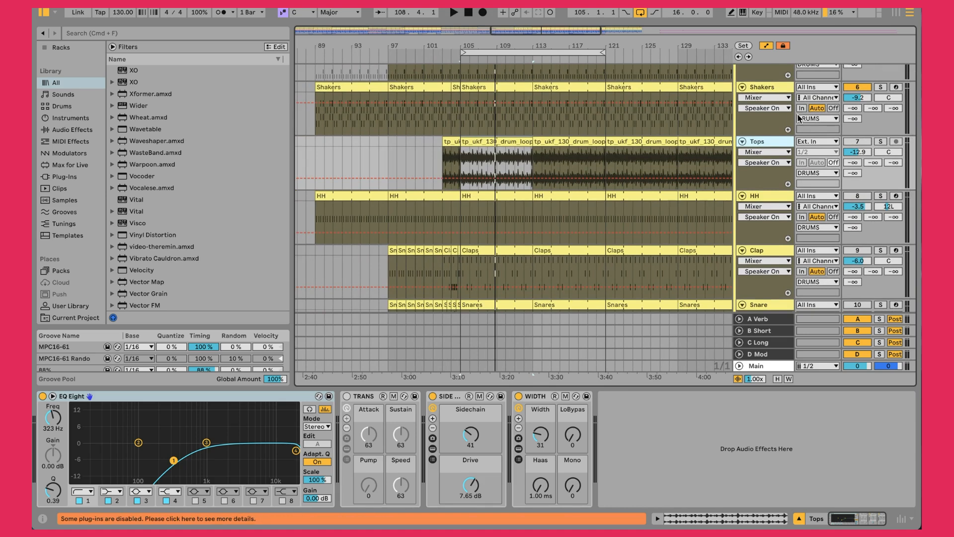
{"action": "left_click", "coordinate": [858, 142]}
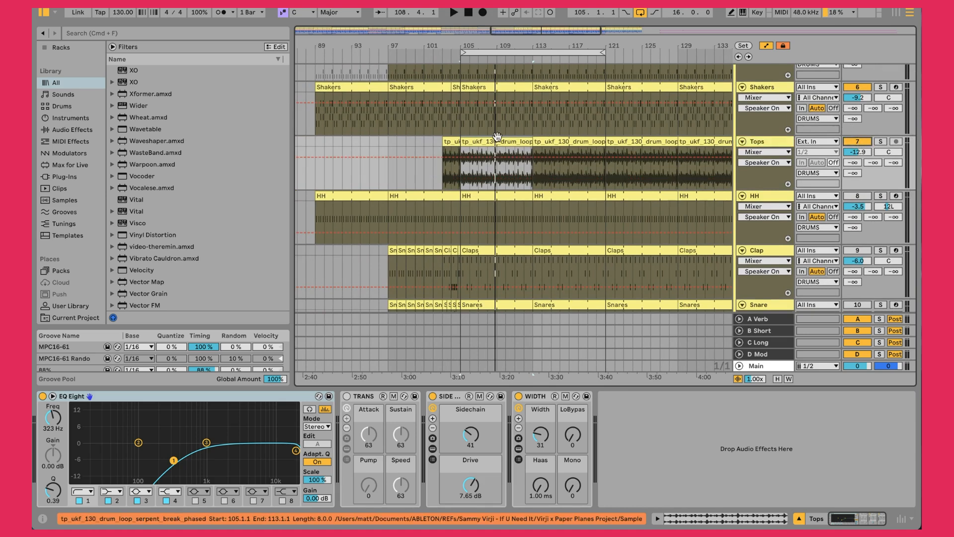
{"action": "key", "text": "space"}
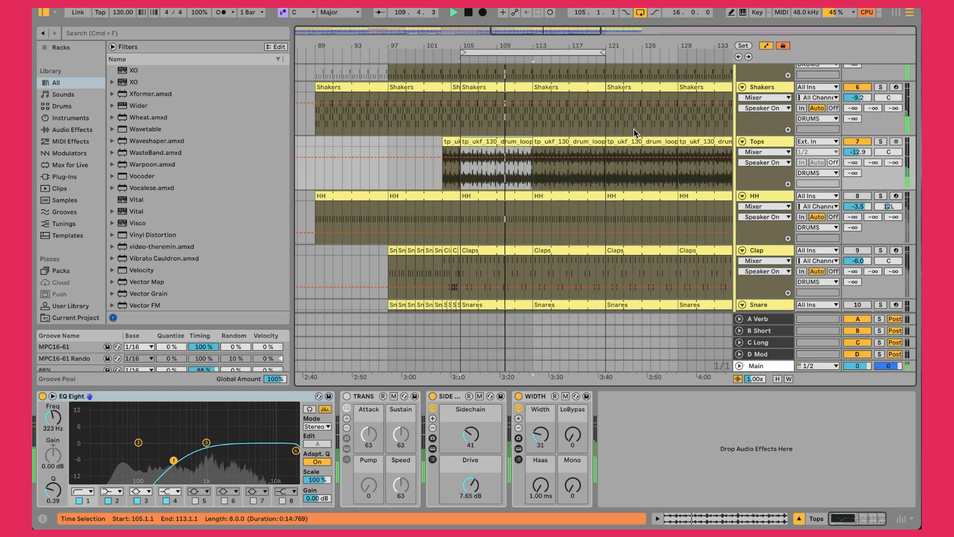
{"action": "key", "text": "space"}
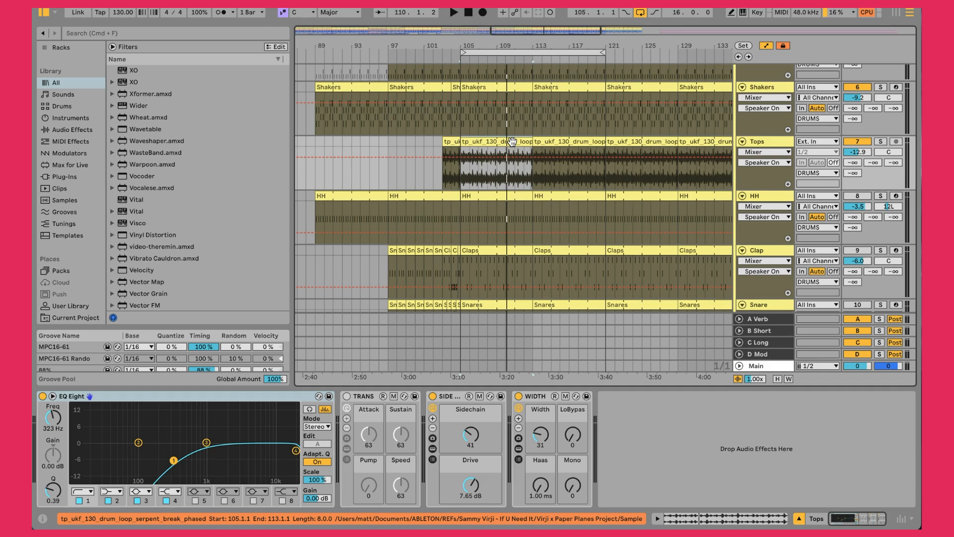
Open the Tops drum loop clip and inspect its Beats warp settings and the transient loop mode options.
{"action": "double_click", "coordinate": [512, 142]}
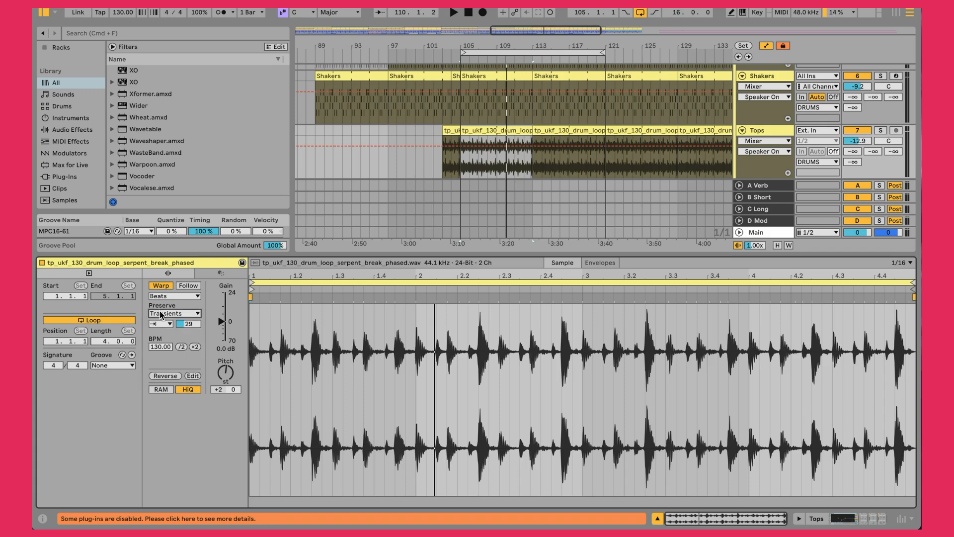
{"action": "left_click", "coordinate": [164, 326]}
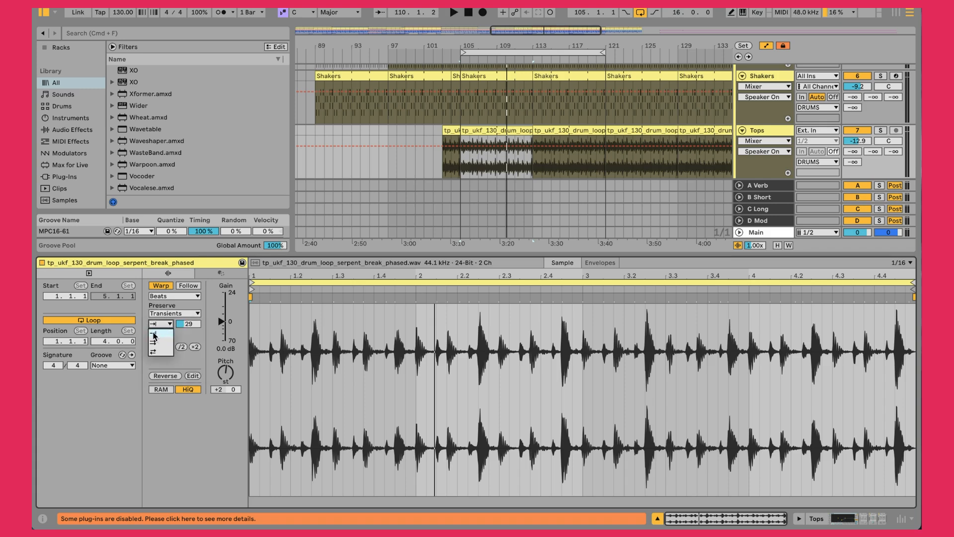
{"action": "left_click", "coordinate": [155, 334]}
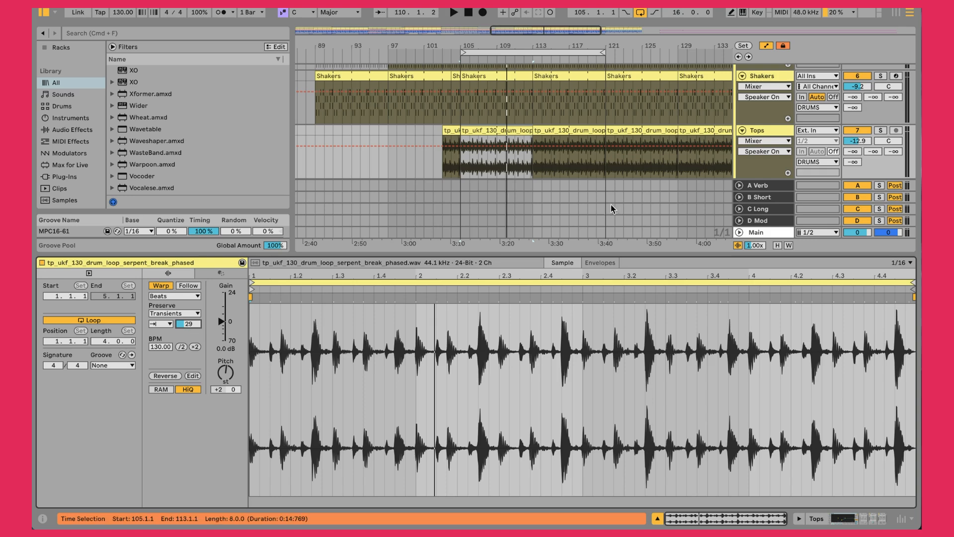
Show the Tops track's device chain and inspect the Utility, Shaper and Saturator inside the SIDE rack.
{"action": "left_click", "coordinate": [758, 131]}
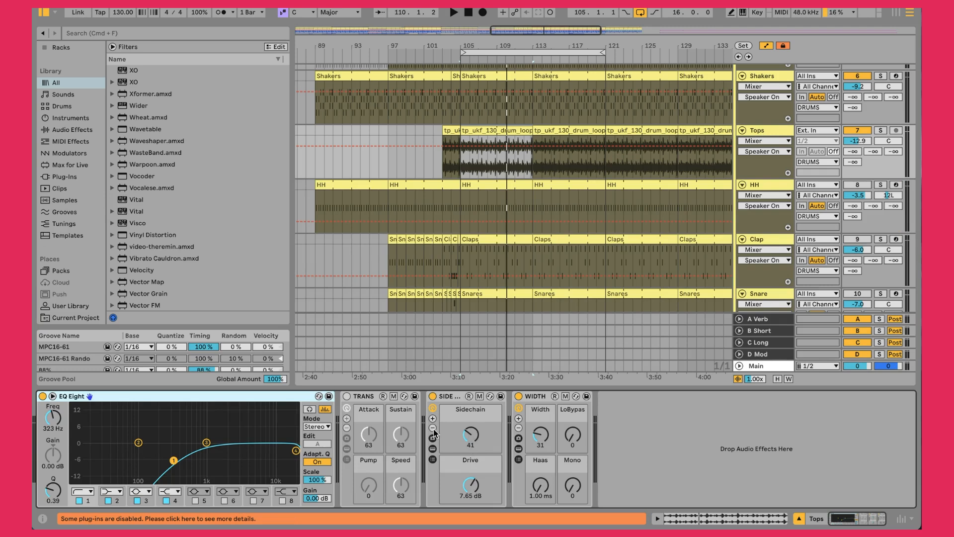
{"action": "left_click", "coordinate": [433, 447]}
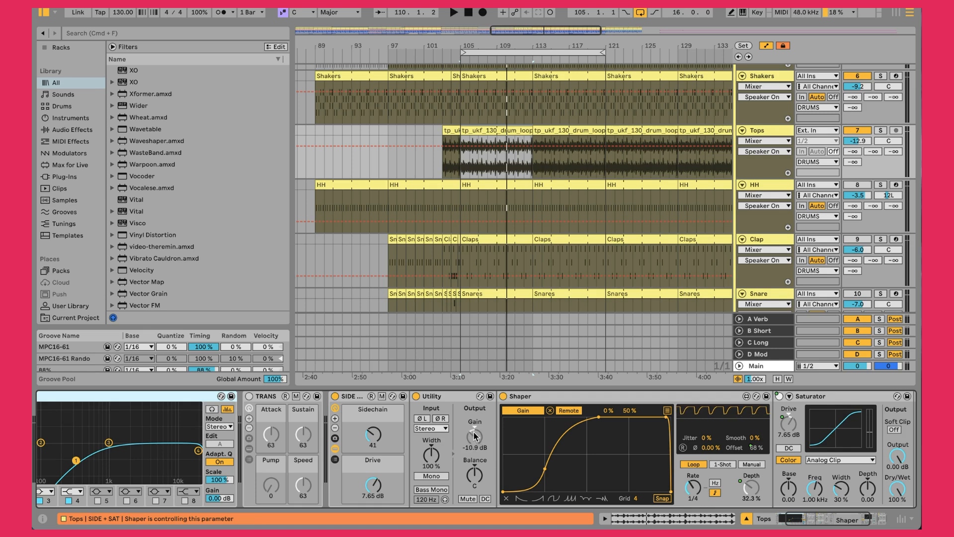
{"action": "left_click", "coordinate": [336, 448]}
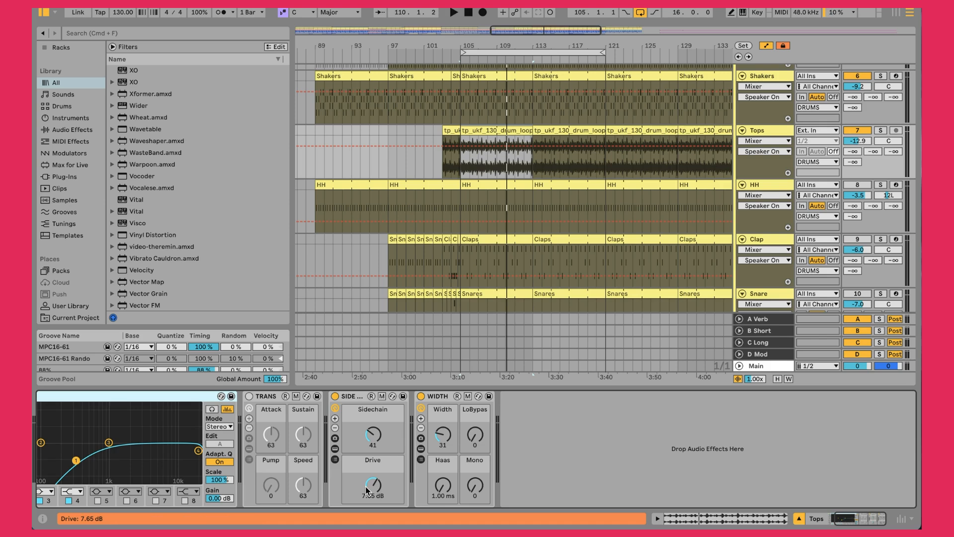
Inspect the Wider plug-in inside the Tops track's WIDTH rack, including its own window, and collapse the rack again.
{"action": "left_click", "coordinate": [420, 448]}
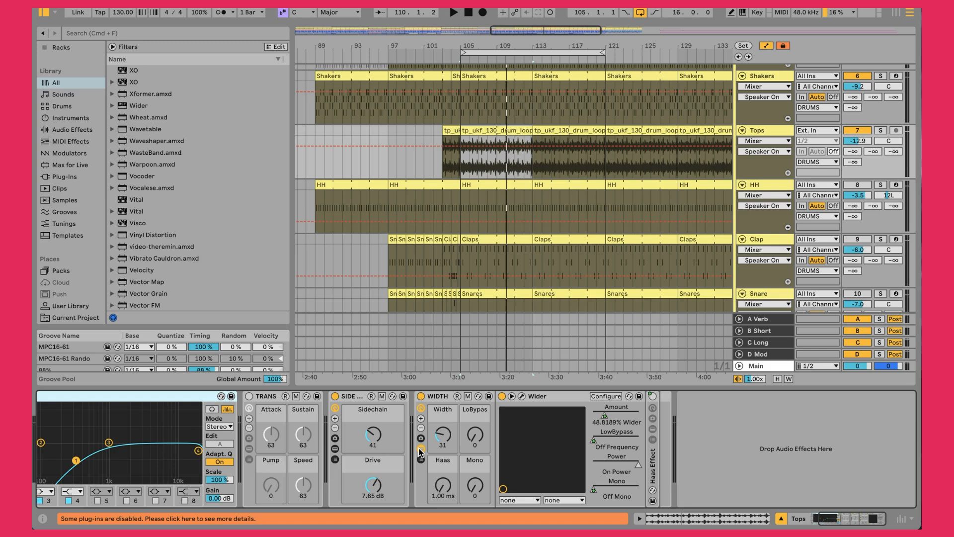
{"action": "left_click", "coordinate": [522, 396]}
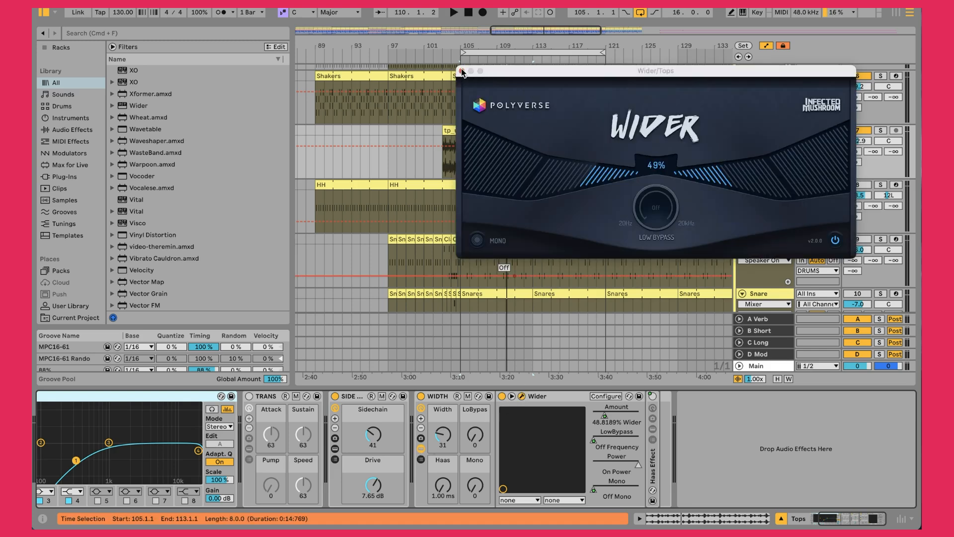
{"action": "left_click", "coordinate": [462, 71]}
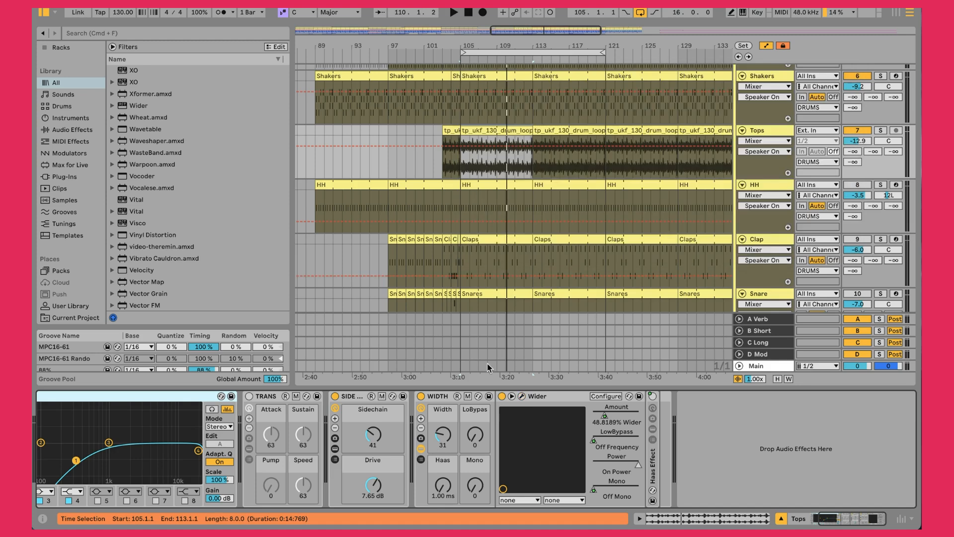
{"action": "left_click", "coordinate": [421, 449]}
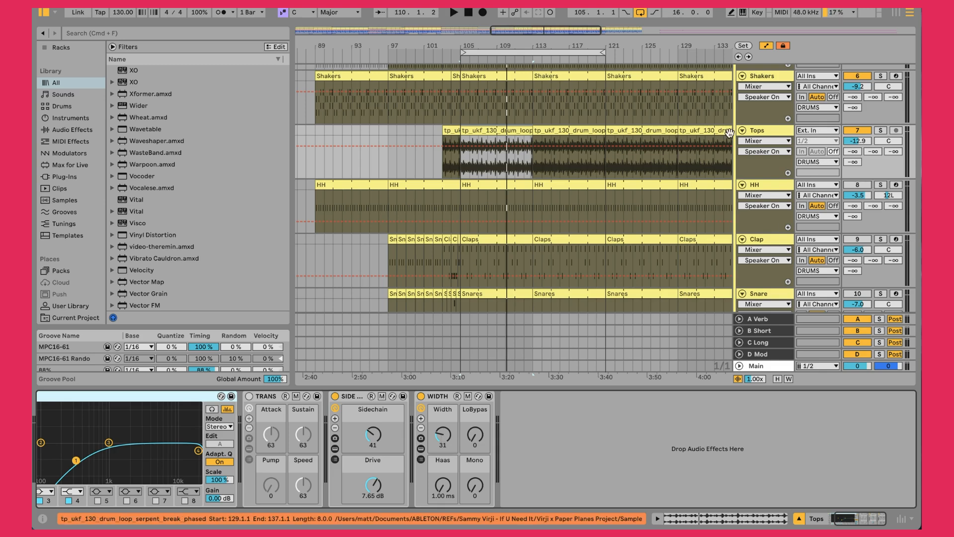
Switch on the HH track, audition it in the mix and in solo, clear the solo and stop playback.
{"action": "key", "text": "s"}
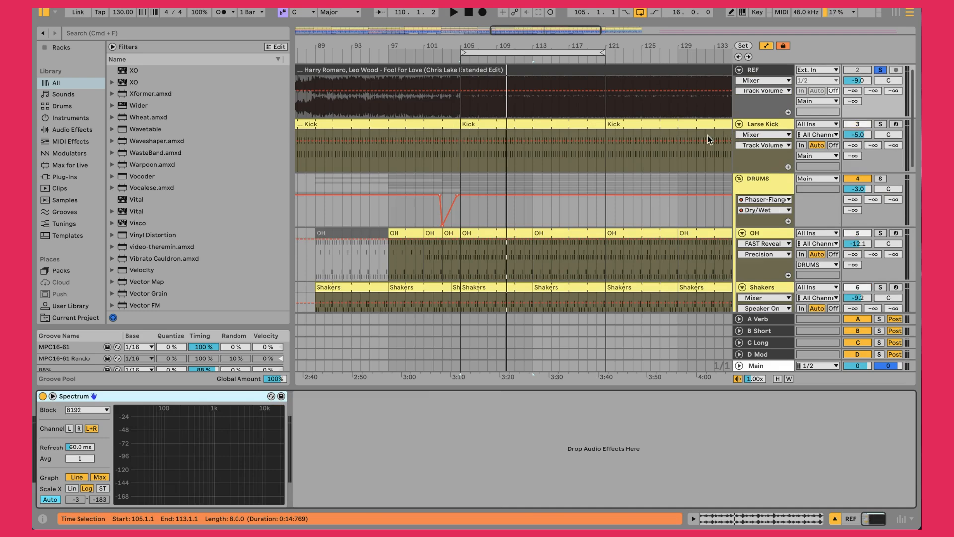
{"action": "scroll", "coordinate": [658, 151], "scroll_direction": "down", "scroll_amount": 6}
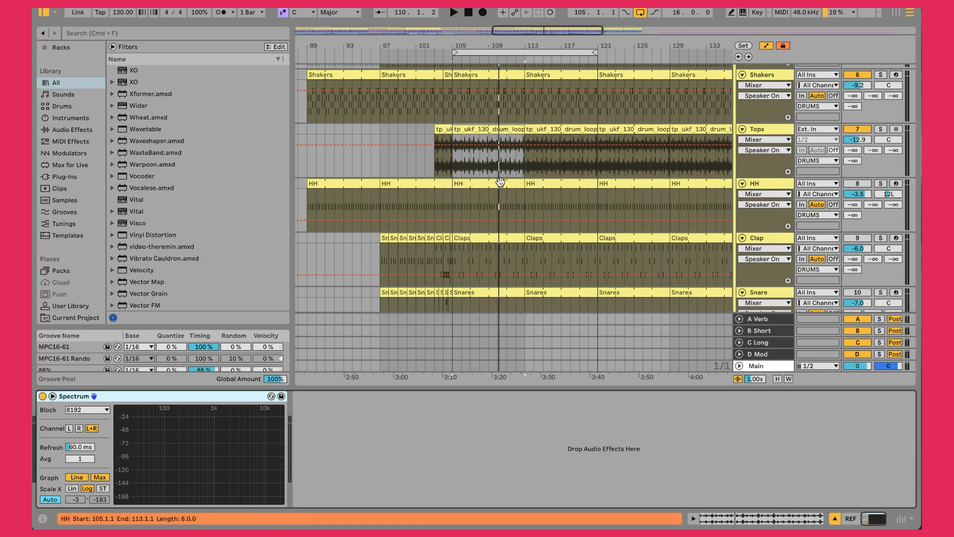
{"action": "key", "text": "Down"}
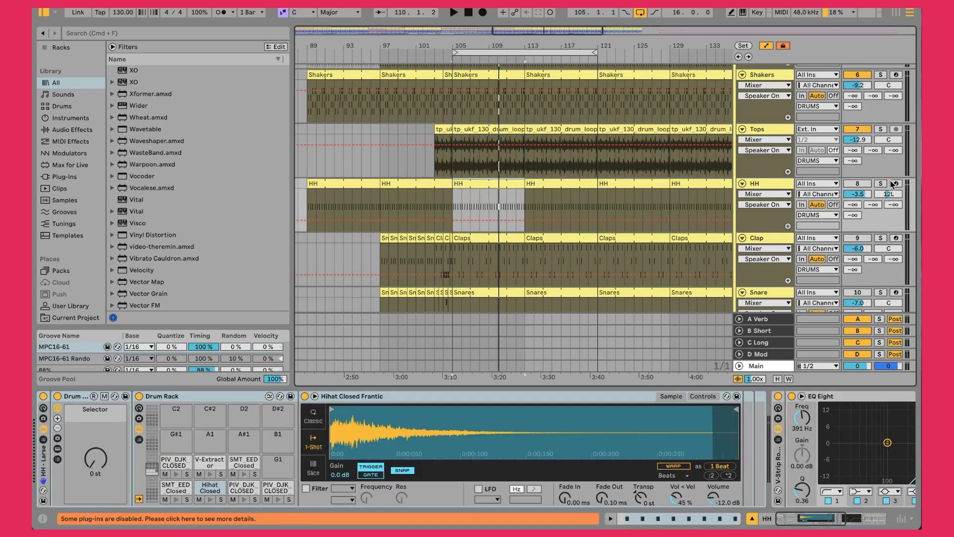
{"action": "key", "text": "space"}
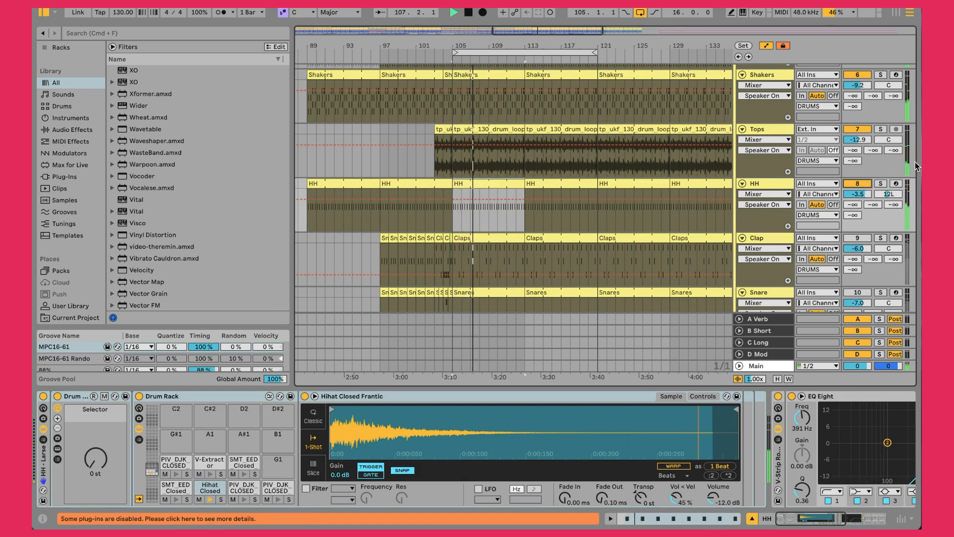
{"action": "left_click", "coordinate": [880, 183]}
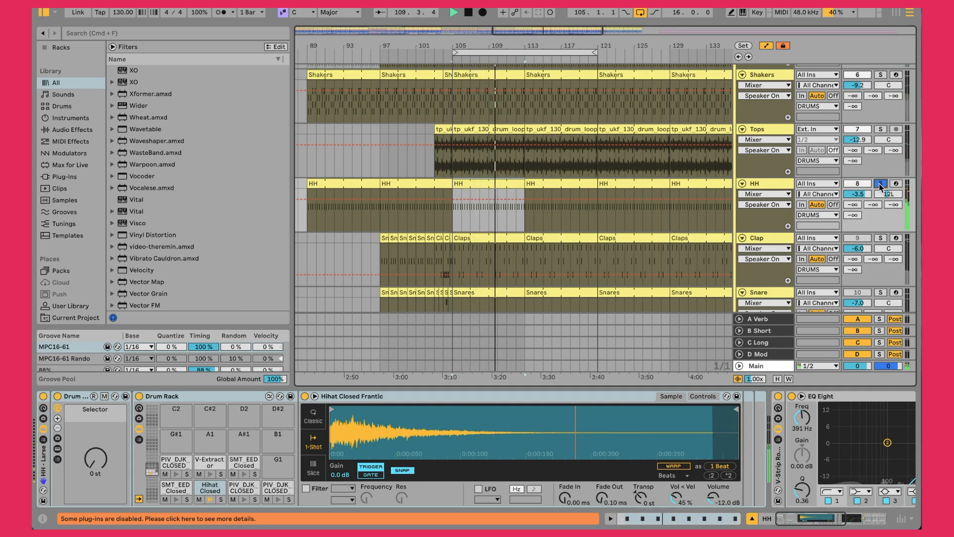
{"action": "left_click", "coordinate": [881, 183]}
{"action": "key", "text": "space"}
Open the HH clip, preview the Hihat Closed Frantic sound and examine its note pattern.
{"action": "left_click", "coordinate": [496, 185]}
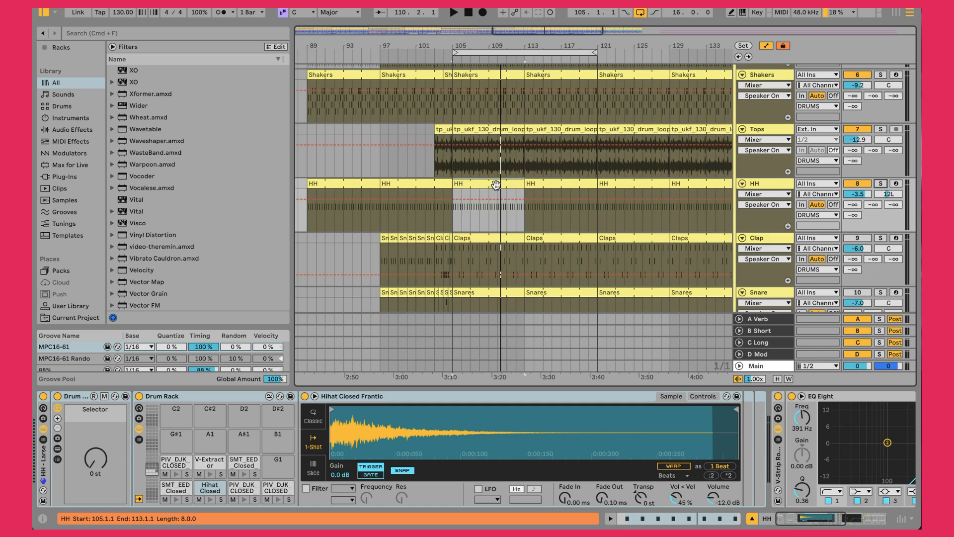
{"action": "double_click", "coordinate": [496, 184]}
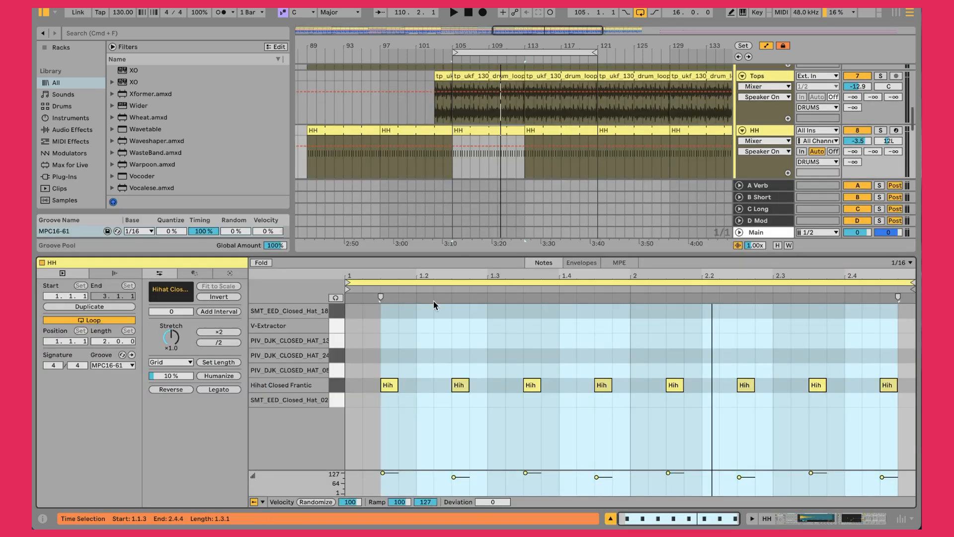
{"action": "left_click", "coordinate": [332, 384]}
{"action": "left_click", "coordinate": [332, 384]}
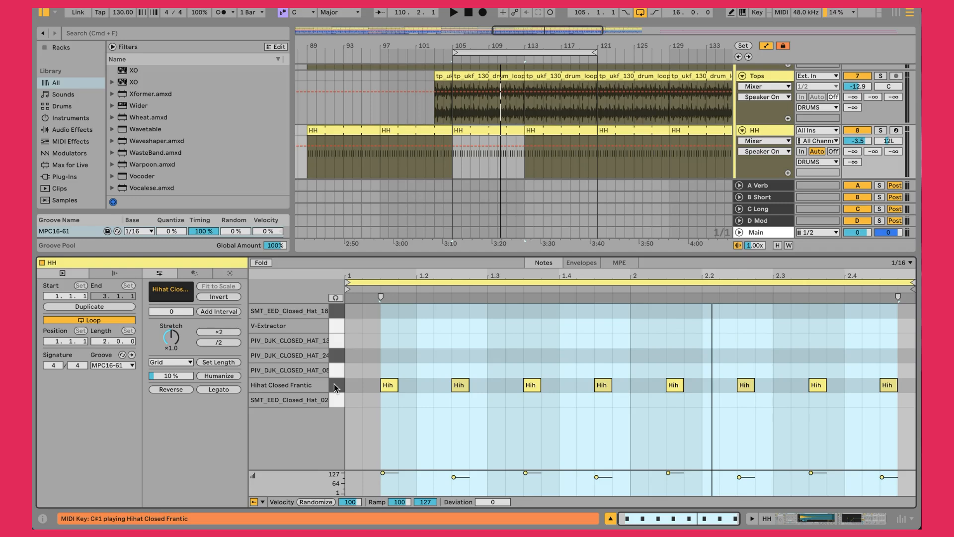
{"action": "left_click", "coordinate": [368, 357]}
{"action": "left_click_drag", "start_coordinate": [368, 357], "coordinate": [444, 438]}
{"action": "key", "text": "super+z"}
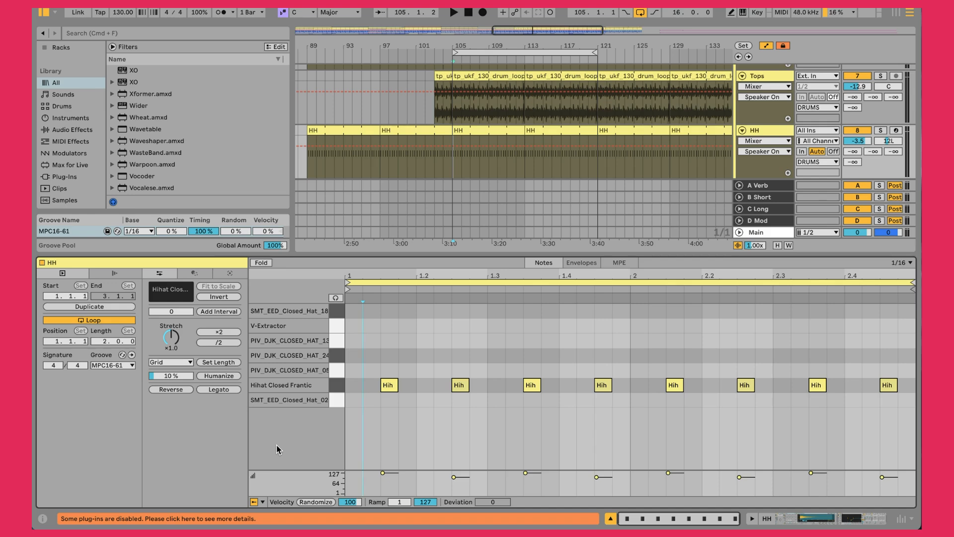
{"action": "left_click_drag", "start_coordinate": [387, 387], "coordinate": [388, 382]}
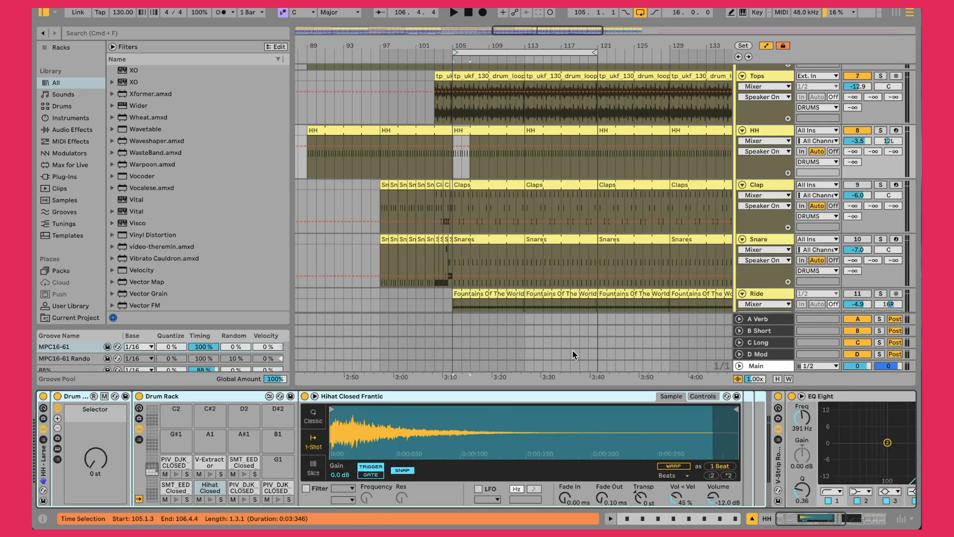
Examine the HH track's effects chain and play from bar 105 to compare the mix with the REF track.
{"action": "scroll", "coordinate": [484, 422], "scroll_direction": "right", "scroll_amount": 10}
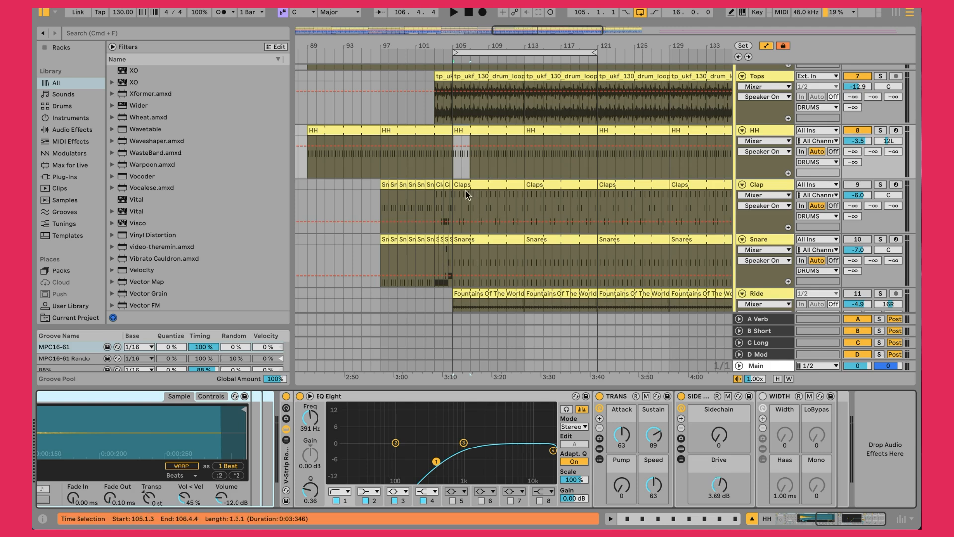
{"action": "left_click", "coordinate": [454, 173]}
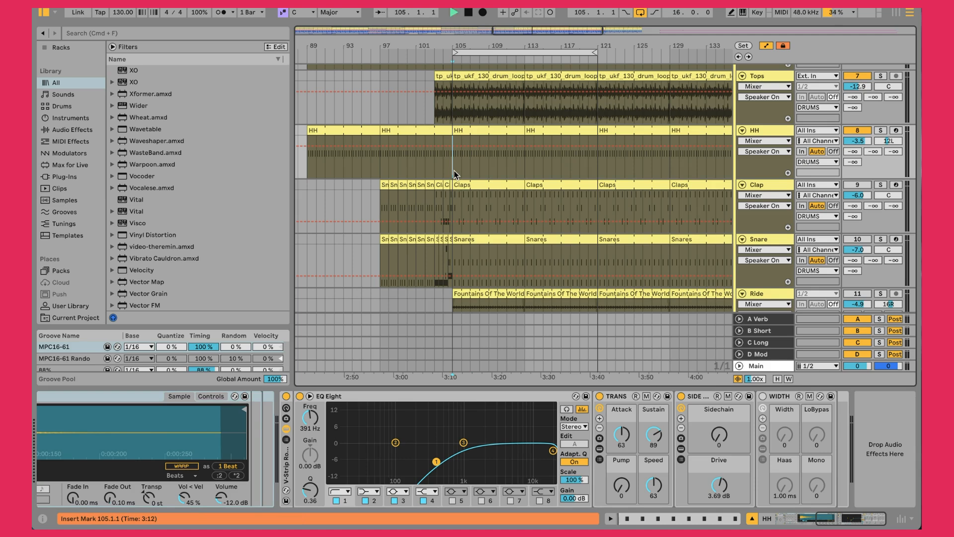
{"action": "key", "text": "space"}
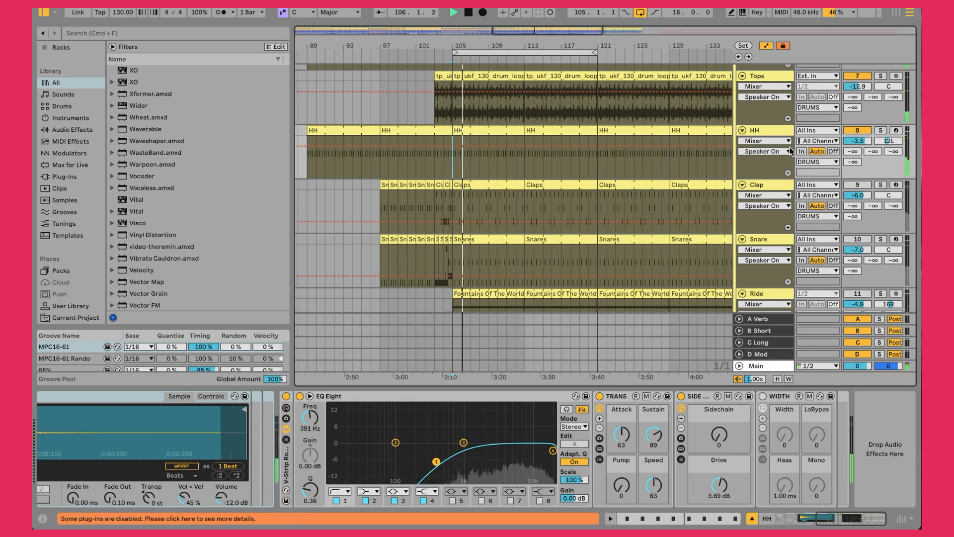
{"action": "key", "text": "r"}
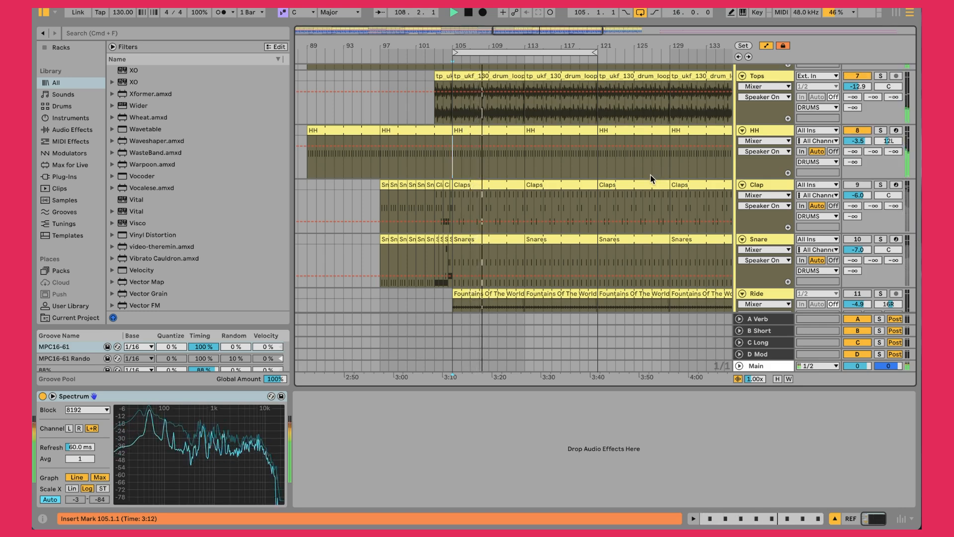
{"action": "key", "text": "space"}
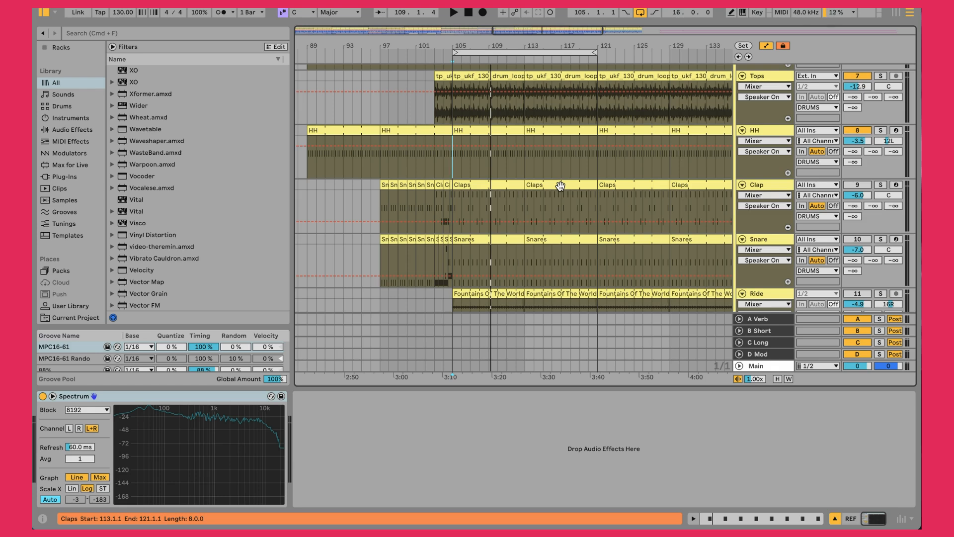
Switch on the Clap track, audition it in the mix with the Claps clip open, and preview the PIV_DJK_CLAP_17 sound.
{"action": "left_click", "coordinate": [857, 184]}
{"action": "key", "text": "space"}
{"action": "double_click", "coordinate": [502, 182]}
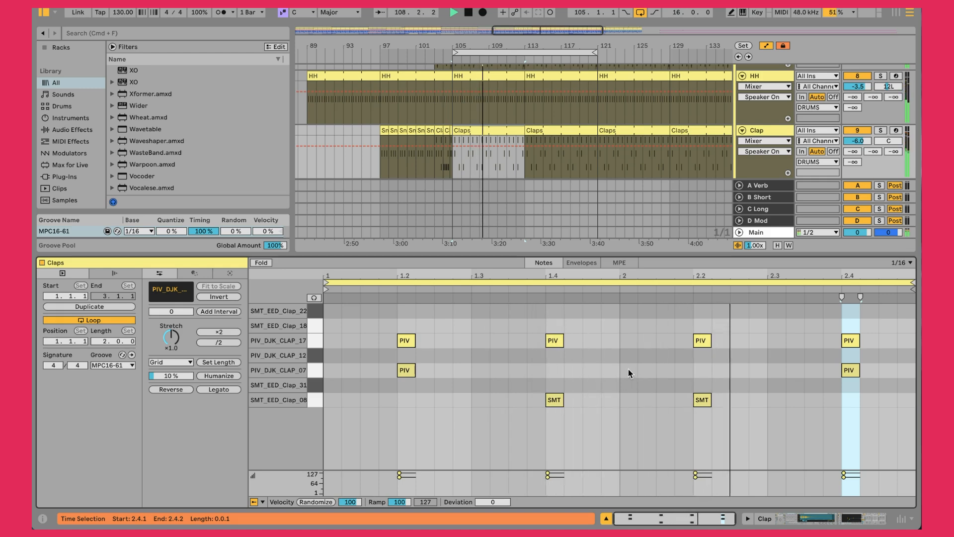
{"action": "key", "text": "space"}
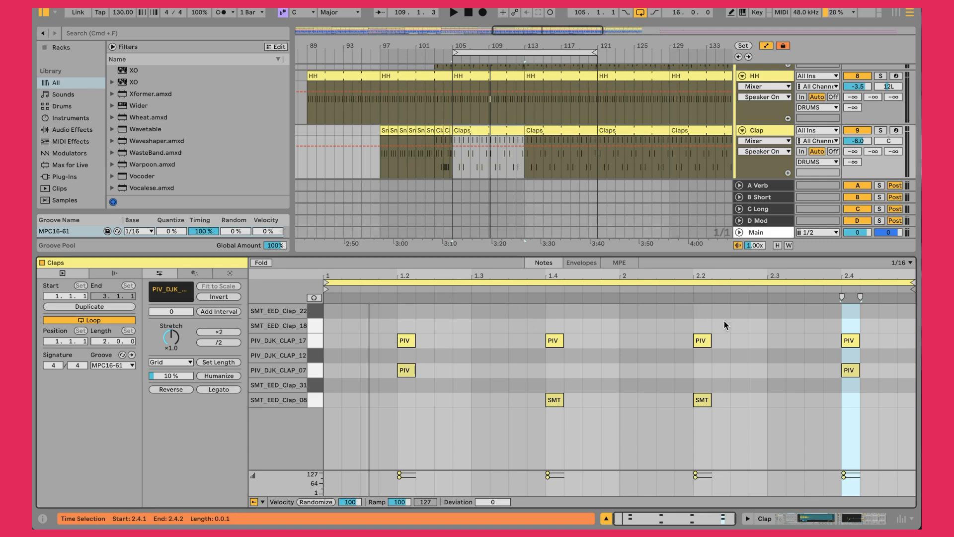
{"action": "left_click", "coordinate": [322, 341]}
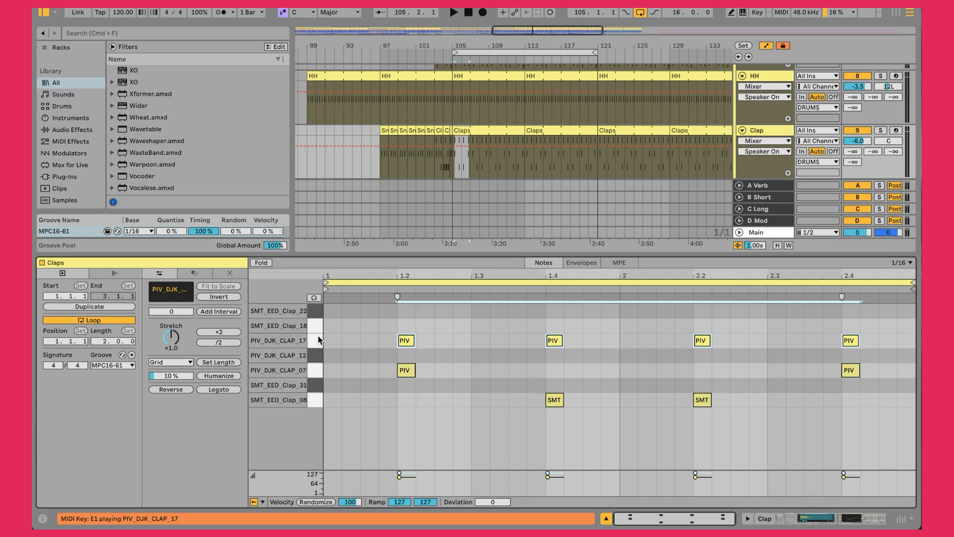
Examine the layered clap combinations on each backbeat in the Claps clip's note pattern.
{"action": "left_click_drag", "start_coordinate": [365, 332], "coordinate": [425, 403]}
{"action": "left_click", "coordinate": [491, 313]}
{"action": "left_click_drag", "start_coordinate": [492, 313], "coordinate": [554, 407]}
{"action": "left_click_drag", "start_coordinate": [678, 314], "coordinate": [703, 383]}
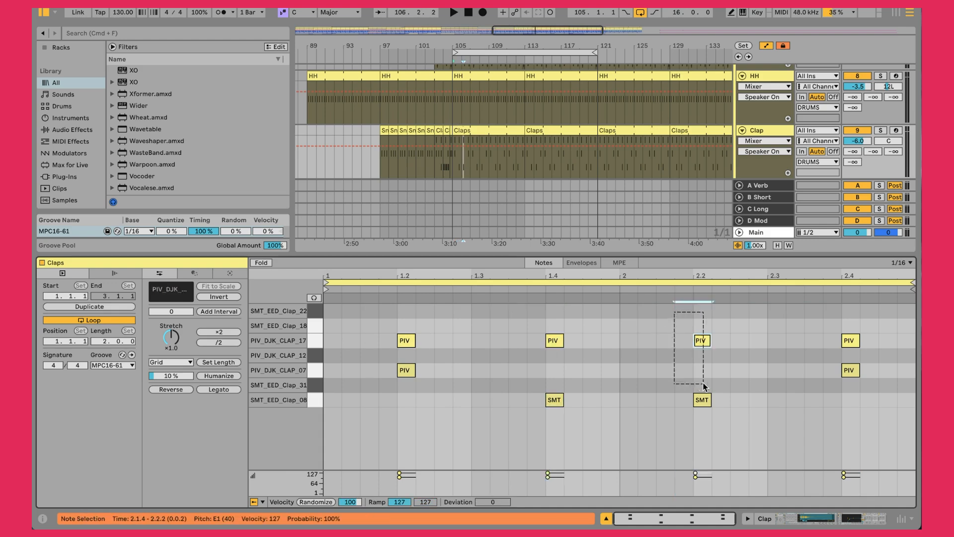
{"action": "left_click_drag", "start_coordinate": [826, 321], "coordinate": [855, 395]}
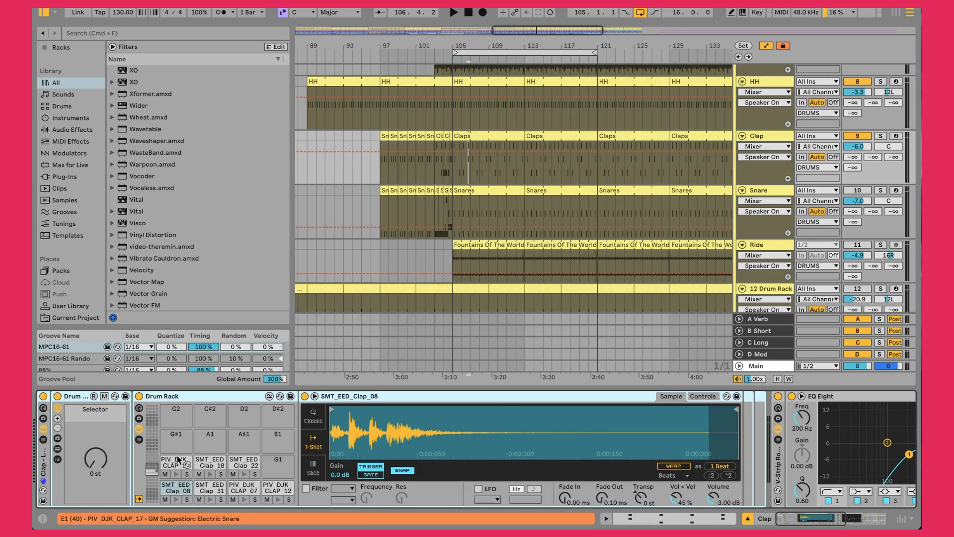
Examine the individual clap samples in the Clap track's Drum Rack, including PIV_DJK_CLAP_17, SMT_EED_Clap_22, PIV_DJK_CLAP_07 and SMT_EED_Clap_31.
{"action": "left_click", "coordinate": [177, 461]}
{"action": "left_click", "coordinate": [222, 464]}
{"action": "left_click", "coordinate": [244, 463]}
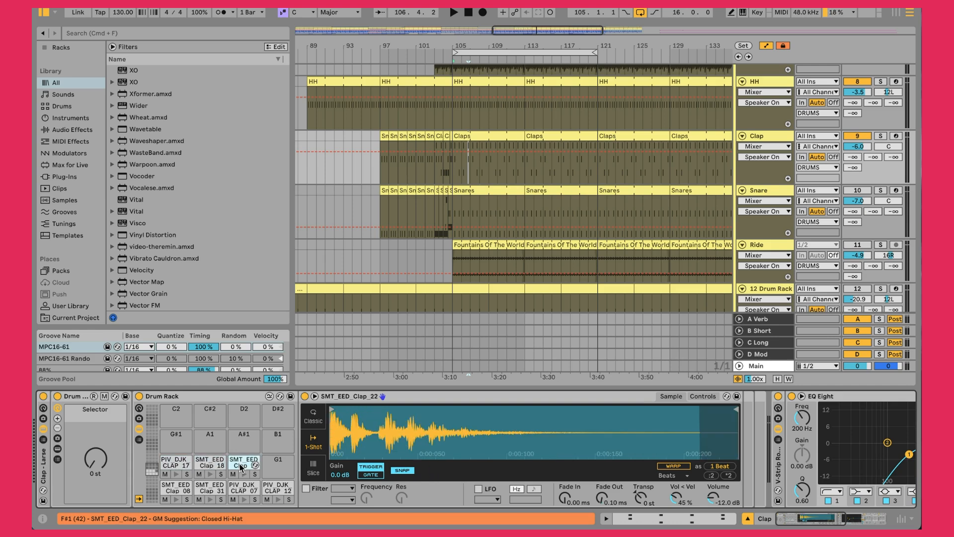
{"action": "left_click", "coordinate": [243, 488]}
{"action": "left_click", "coordinate": [215, 492]}
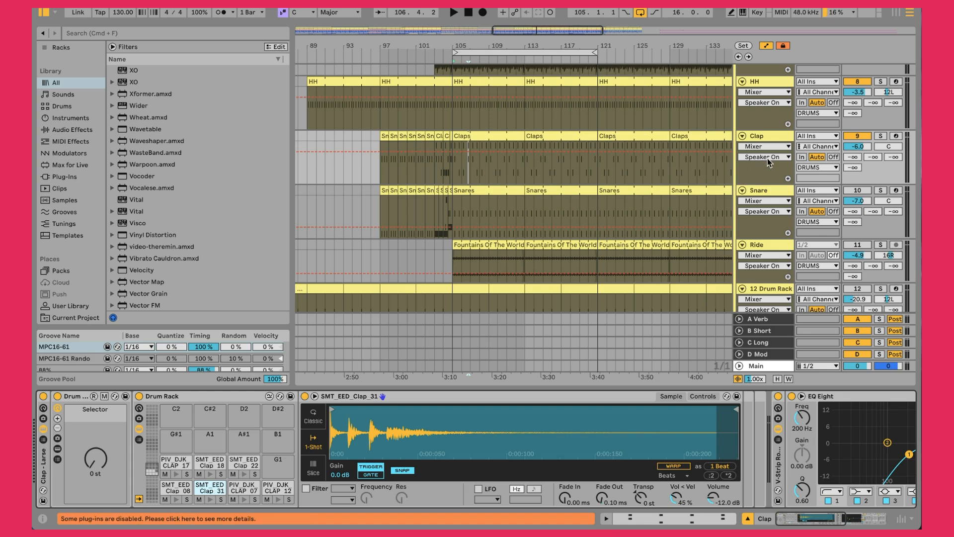
Examine the Clap track's effects chain and play the mix to compare the claps with the REF track.
{"action": "scroll", "coordinate": [684, 465], "scroll_direction": "right", "scroll_amount": 10}
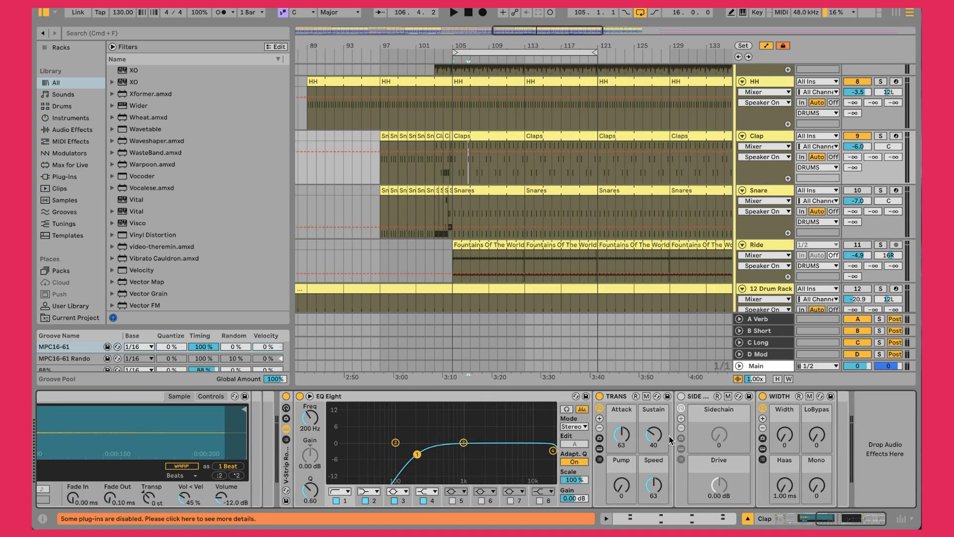
{"action": "left_click", "coordinate": [781, 136]}
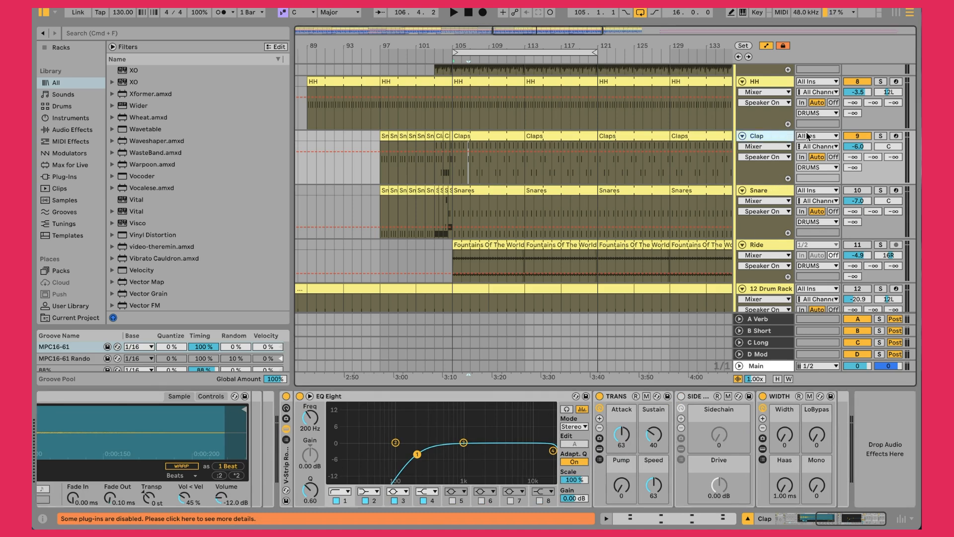
{"action": "key", "text": "space"}
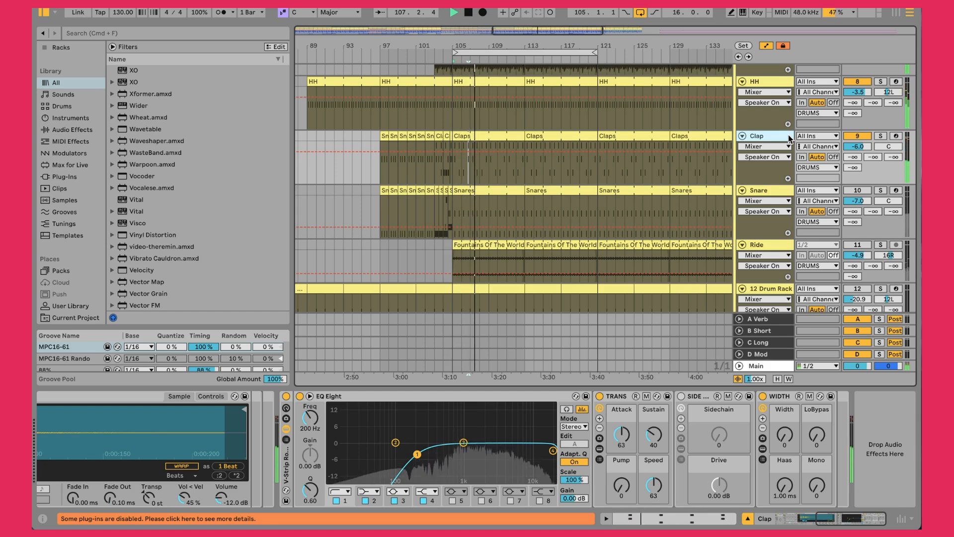
{"action": "key", "text": "s"}
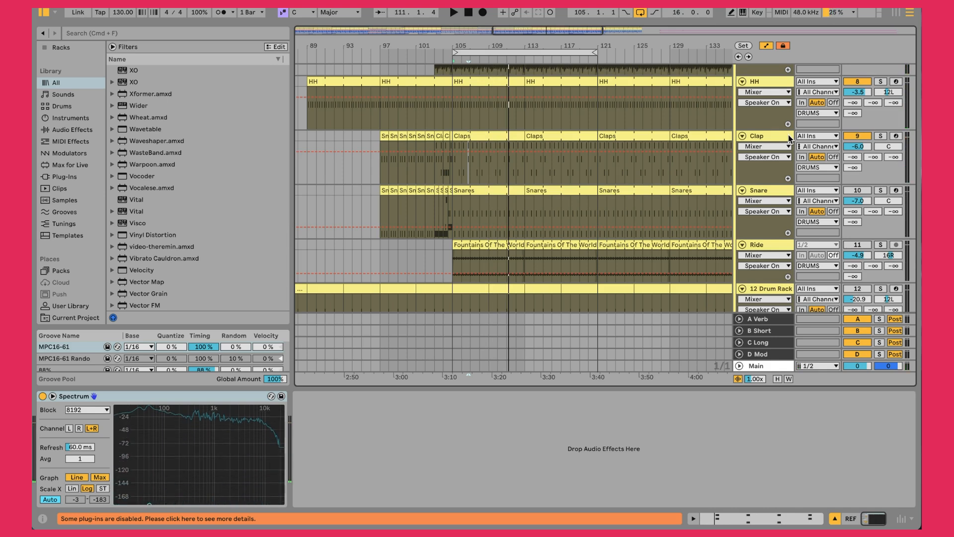
Compare the pan settings of PIV_DJK_CLAP_07, PIV_DJK_CLAP_17 and SMT_EED_Clap_08 while auditioning the Clap track.
{"action": "left_click", "coordinate": [788, 135]}
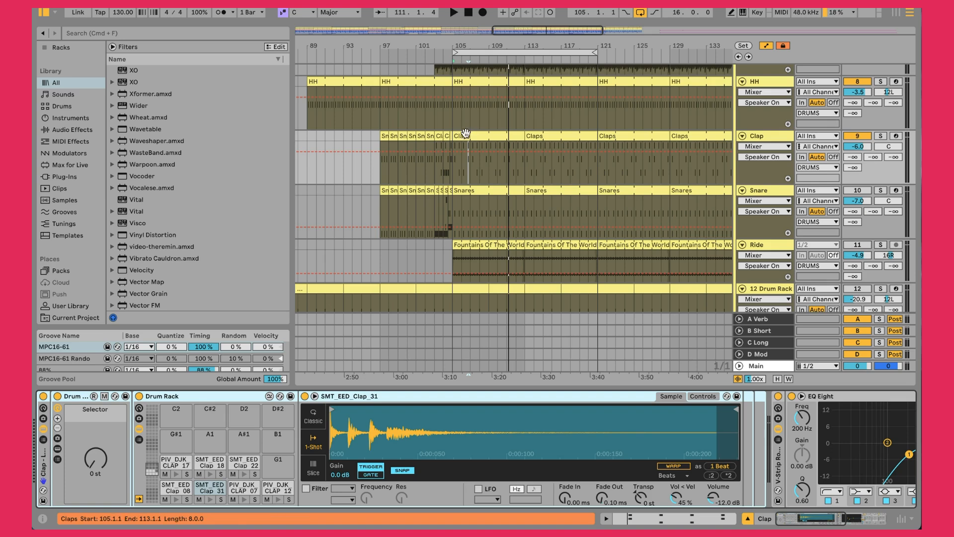
{"action": "key", "text": "space"}
{"action": "key", "text": "space"}
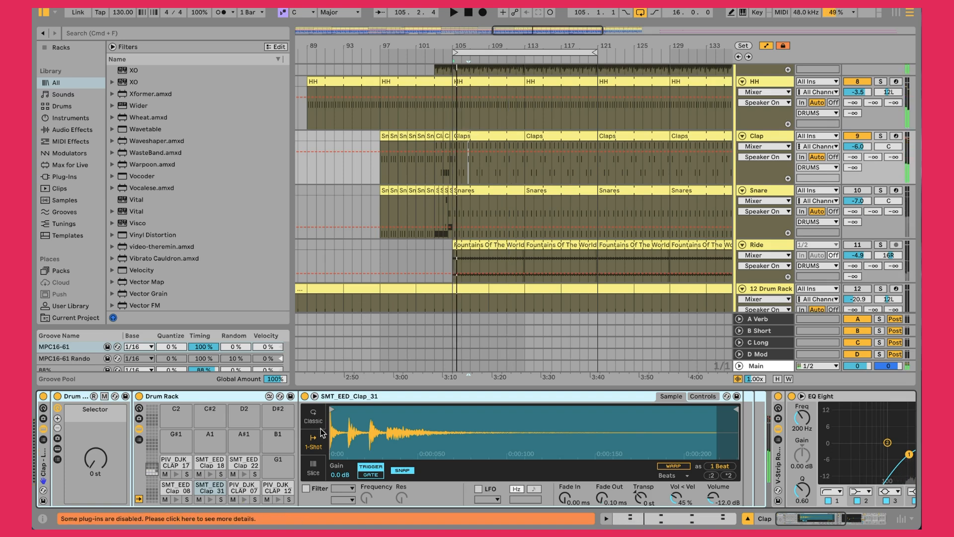
{"action": "left_click", "coordinate": [244, 486]}
{"action": "left_click", "coordinate": [711, 396]}
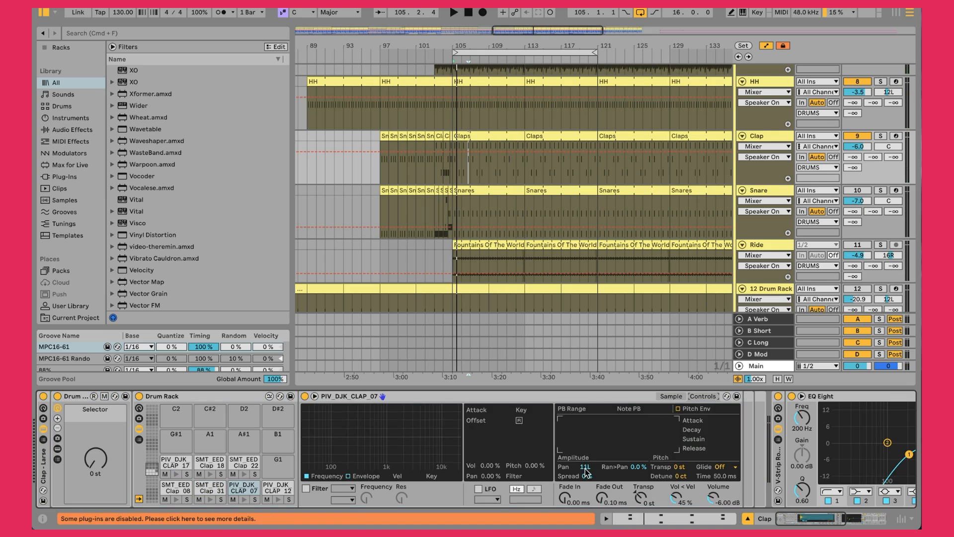
{"action": "left_click", "coordinate": [174, 465]}
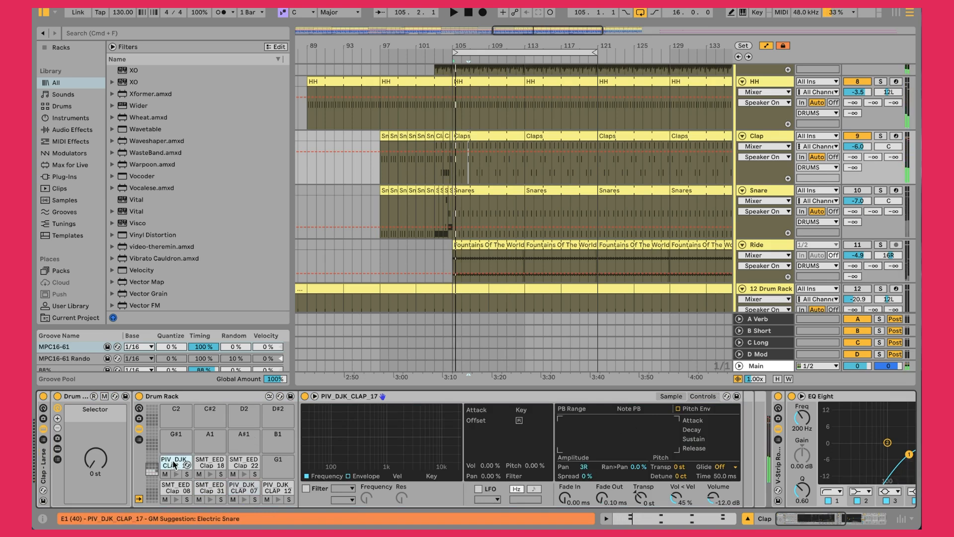
{"action": "key", "text": "space"}
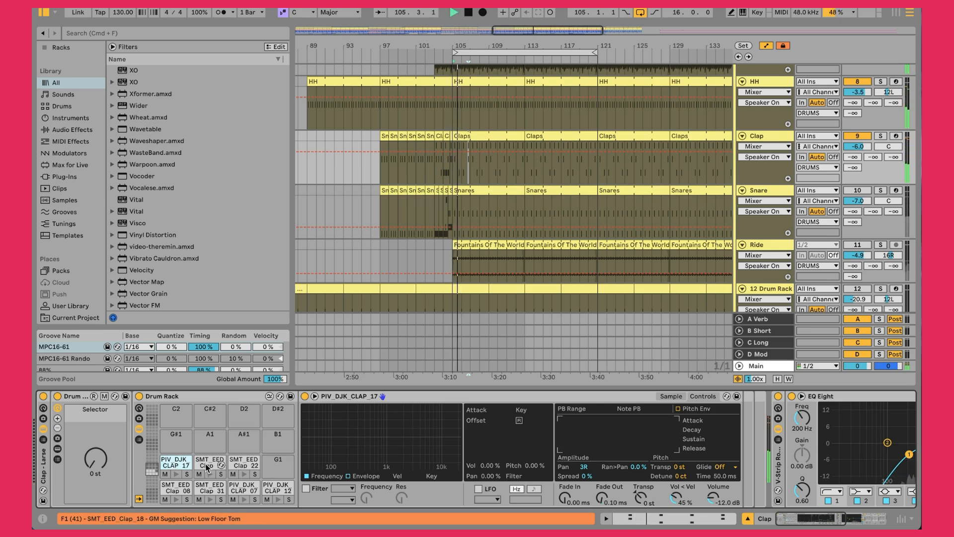
{"action": "key", "text": "space"}
{"action": "left_click", "coordinate": [177, 487]}
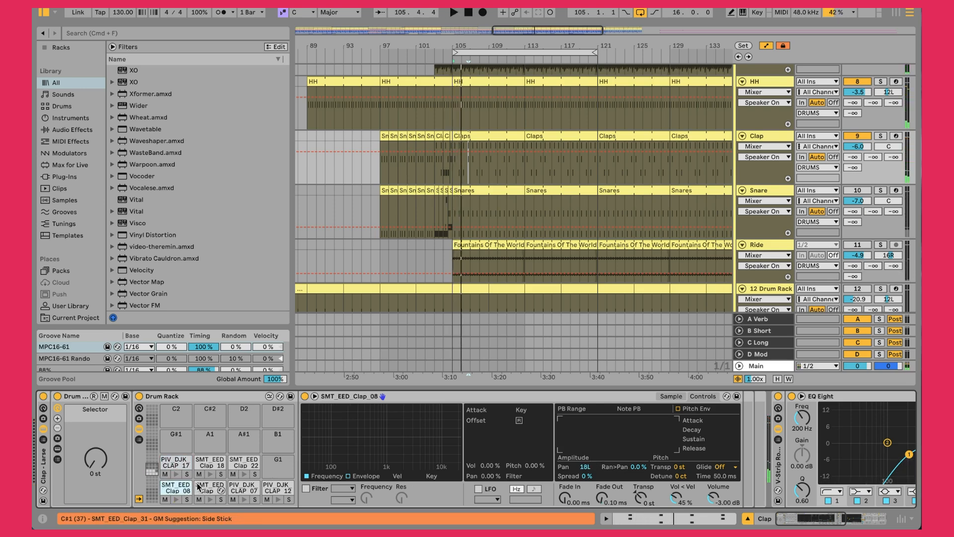
{"action": "left_click", "coordinate": [475, 370]}
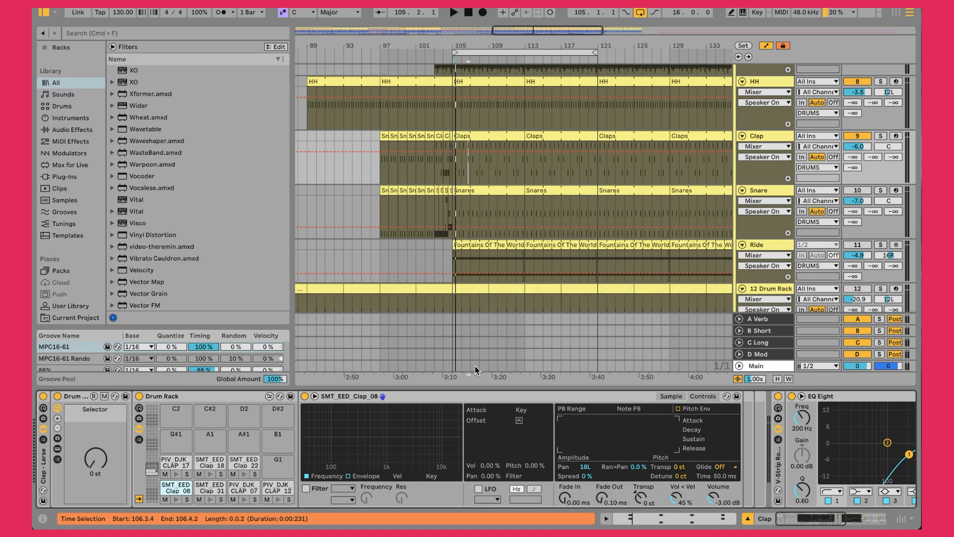
Switch on the Snare track, play it with the Snares clip open, compare it with the REF track and stop playback.
{"action": "left_click", "coordinate": [857, 191]}
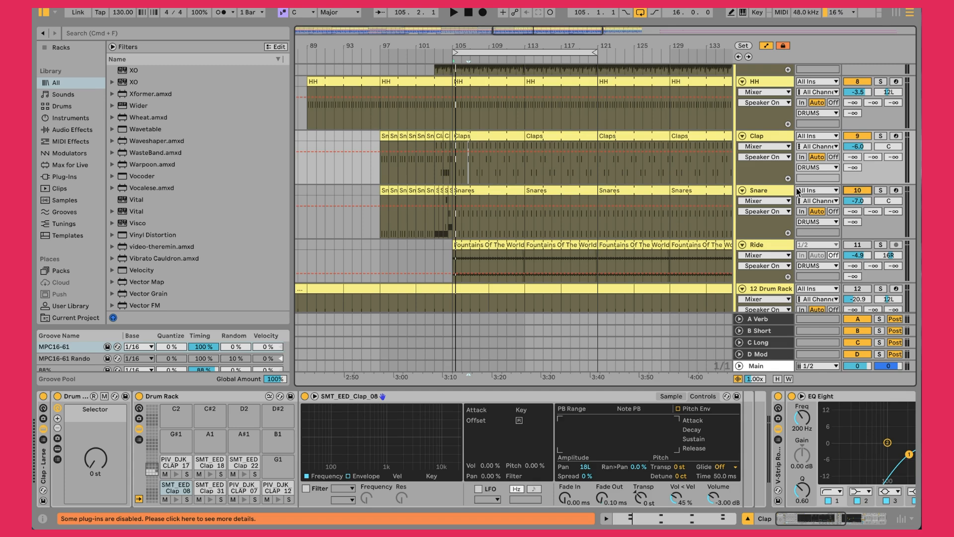
{"action": "key", "text": "space"}
{"action": "double_click", "coordinate": [487, 191]}
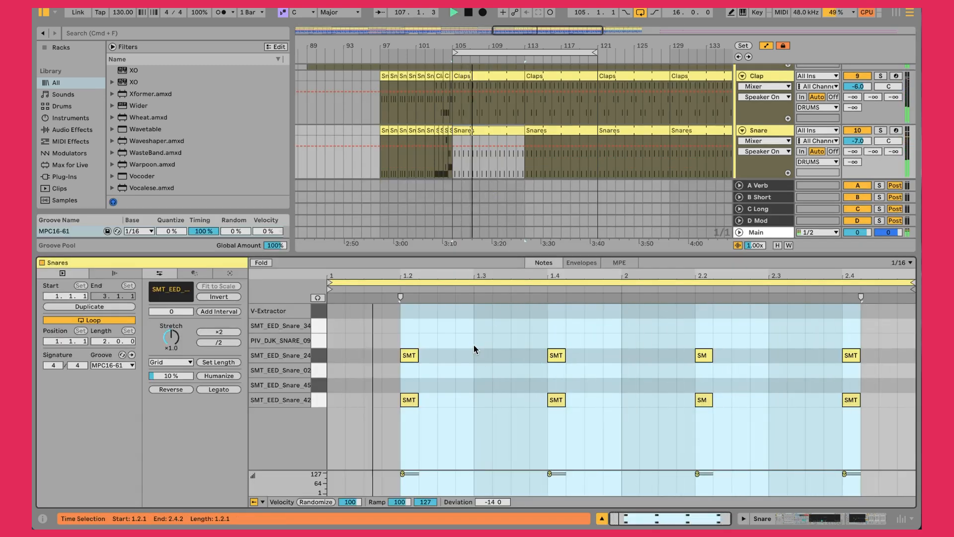
{"action": "key", "text": "r"}
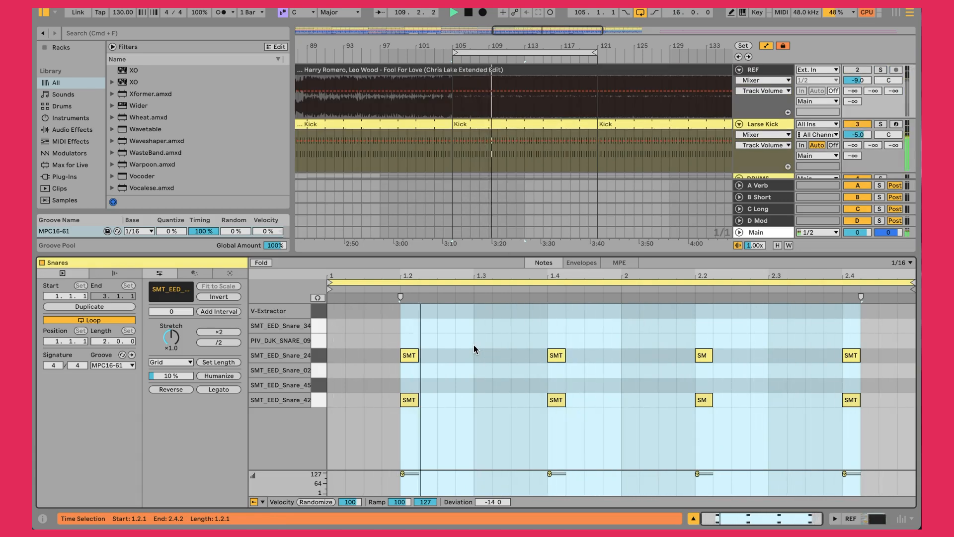
{"action": "key", "text": "r"}
{"action": "key", "text": "space"}
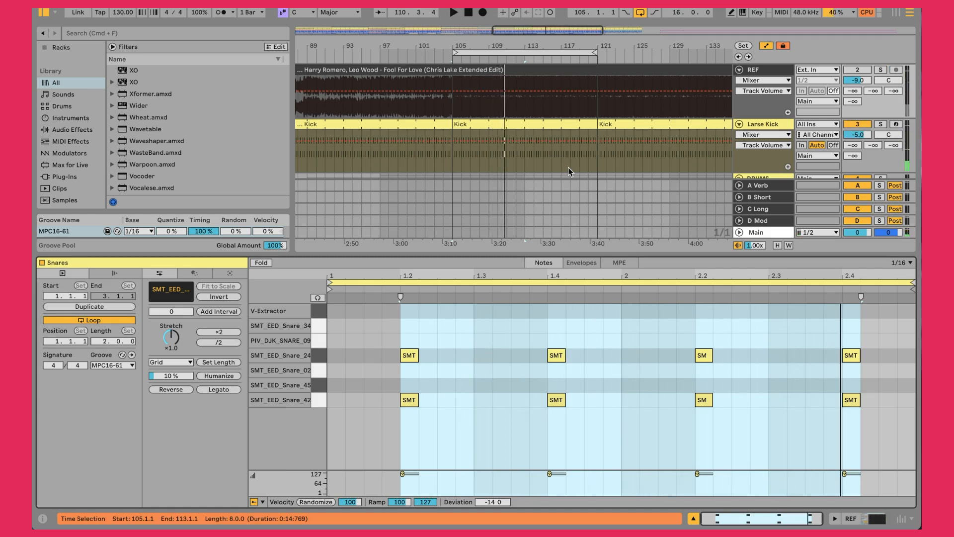
Examine the Snare track's Drum Rack sounds and reopen the Snares clip to review its note pattern.
{"action": "scroll", "coordinate": [705, 121], "scroll_direction": "down", "scroll_amount": 10}
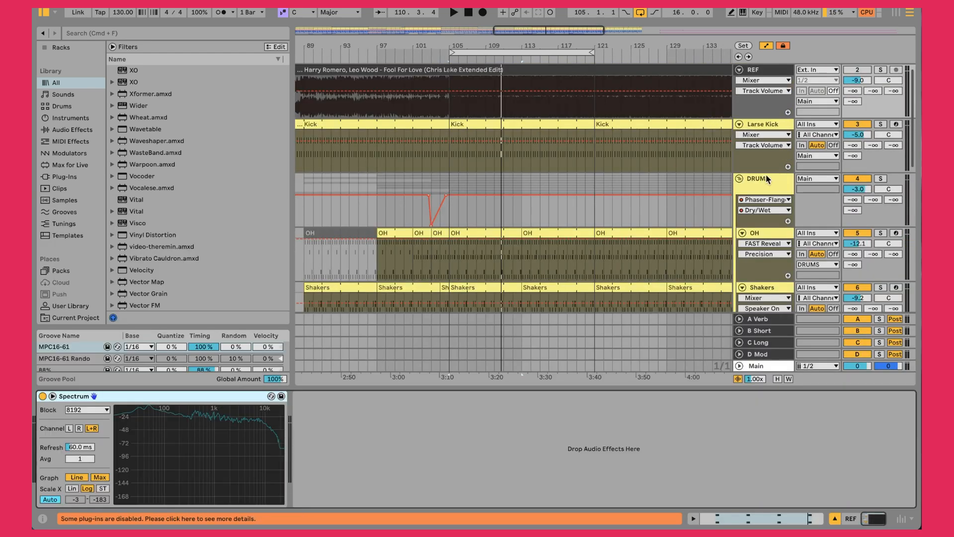
{"action": "scroll", "coordinate": [773, 190], "scroll_direction": "up", "scroll_amount": 10}
{"action": "scroll", "coordinate": [773, 190], "scroll_direction": "down", "scroll_amount": 1}
{"action": "left_click", "coordinate": [772, 136]}
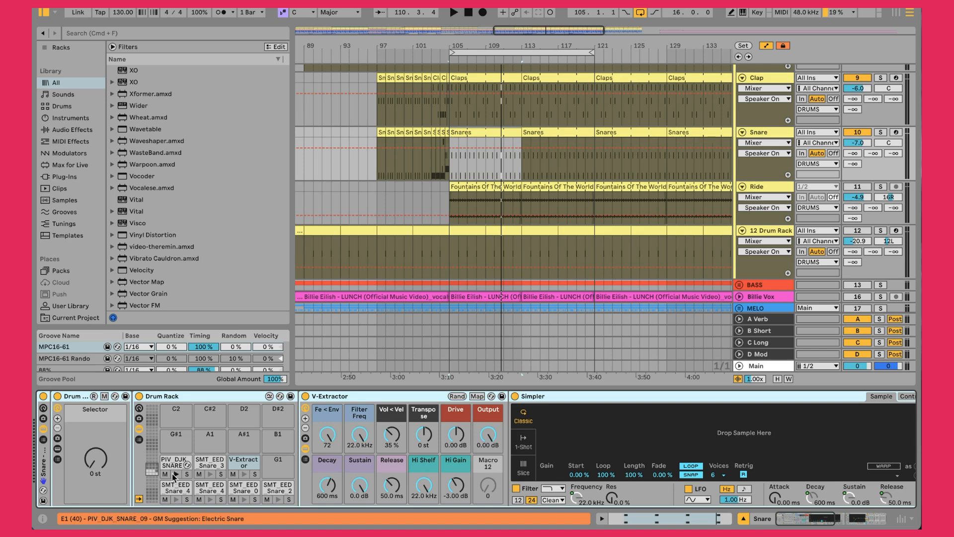
{"action": "left_click", "coordinate": [468, 128]}
{"action": "double_click", "coordinate": [468, 128]}
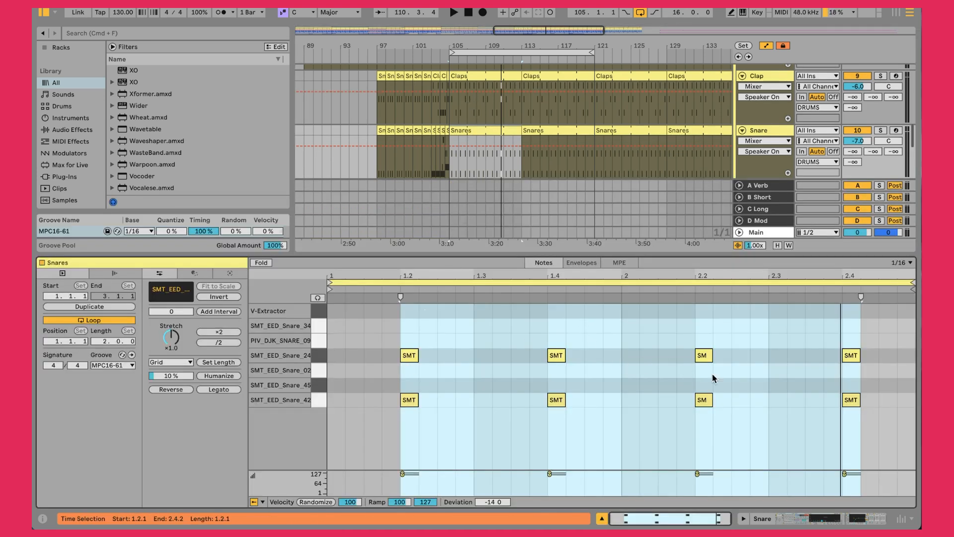
Examine the Snare track's effects chain and audition the snares in the mix while checking the track volume.
{"action": "left_click", "coordinate": [781, 130]}
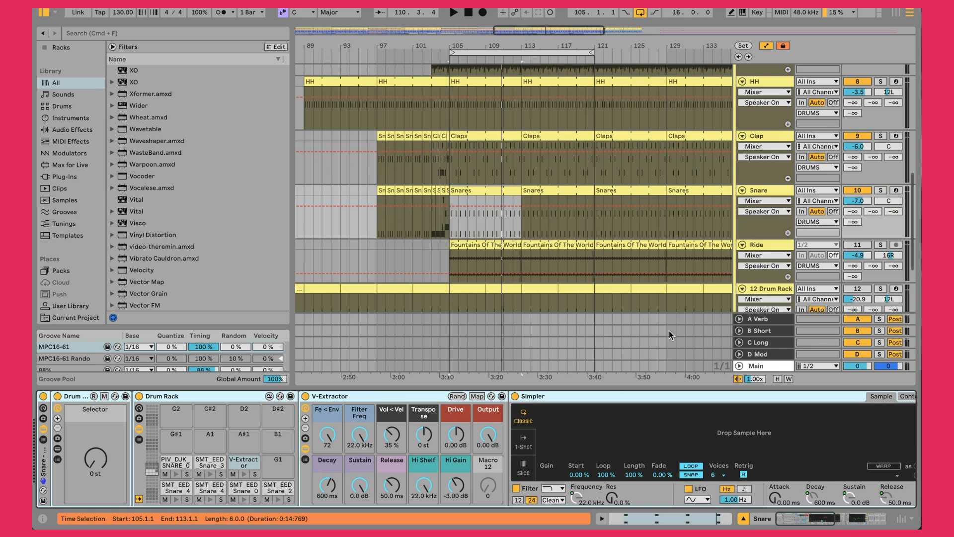
{"action": "scroll", "coordinate": [585, 417], "scroll_direction": "right", "scroll_amount": 10}
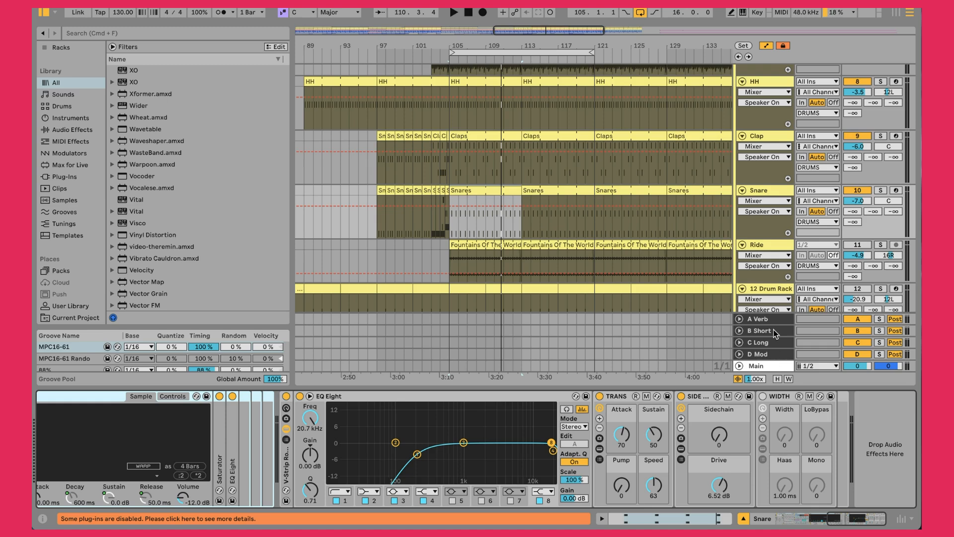
{"action": "key", "text": "space"}
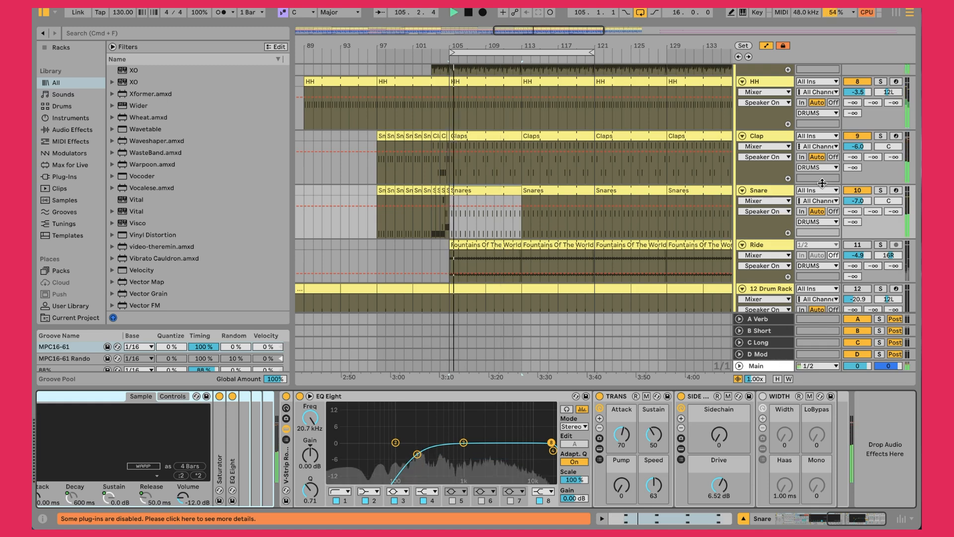
{"action": "mouse_move", "coordinate": [860, 202]}
{"action": "left_mouse_down"}
{"action": "mouse_move", "coordinate": [860, 241]}
{"action": "mouse_move", "coordinate": [860, 202]}
{"action": "left_mouse_up"}
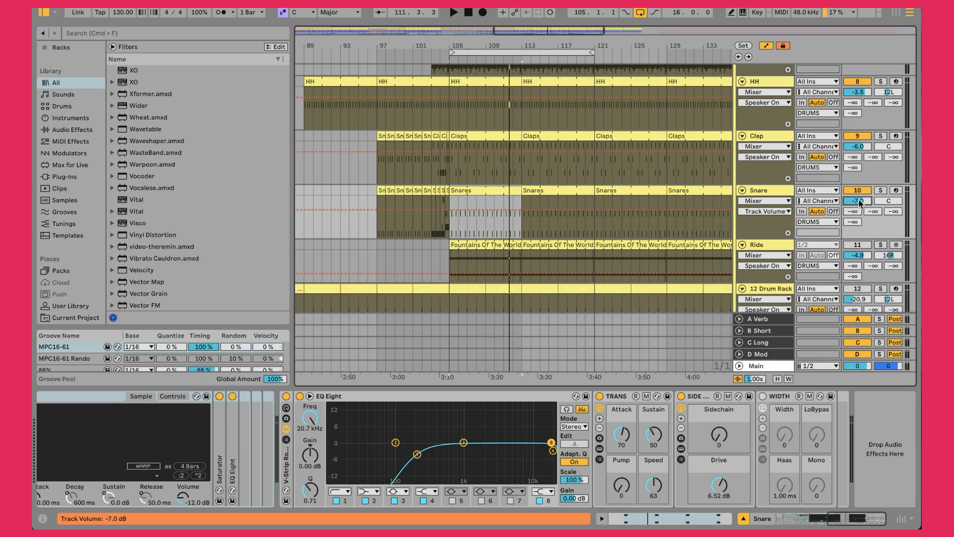
Switch on the Ride track, audition its Fountains Of The World loop in the mix and stop playback.
{"action": "scroll", "coordinate": [859, 203], "scroll_direction": "down", "scroll_amount": 3}
{"action": "left_click", "coordinate": [768, 187]}
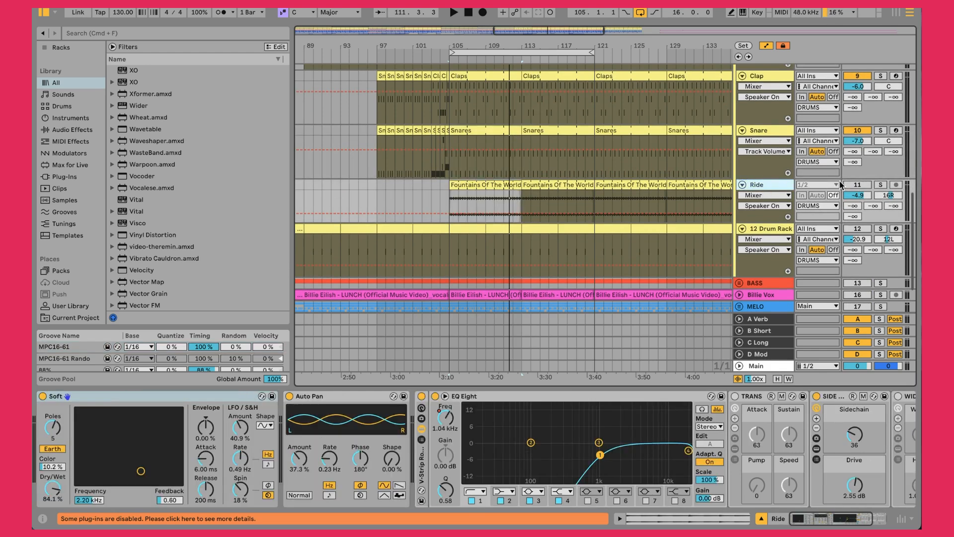
{"action": "left_click", "coordinate": [464, 184]}
{"action": "key", "text": "space"}
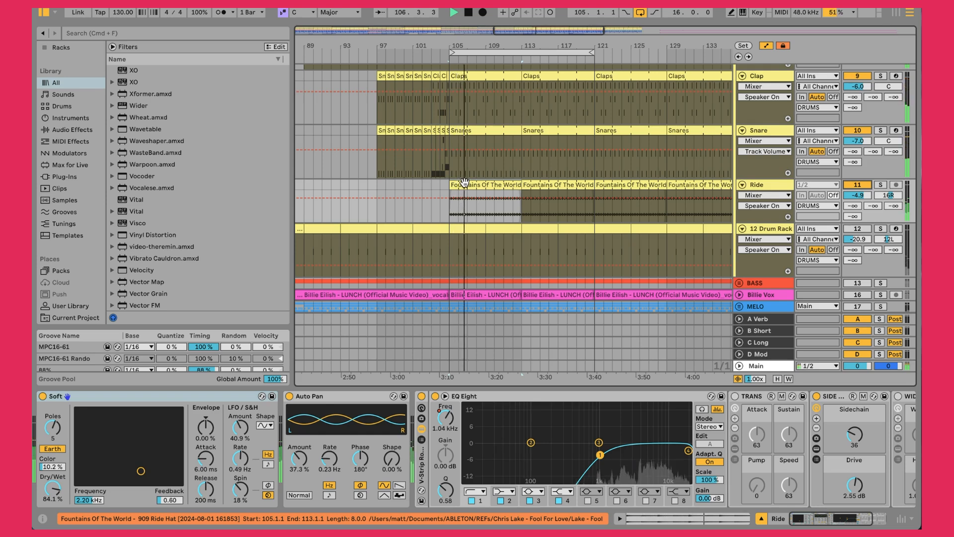
{"action": "key", "text": "space"}
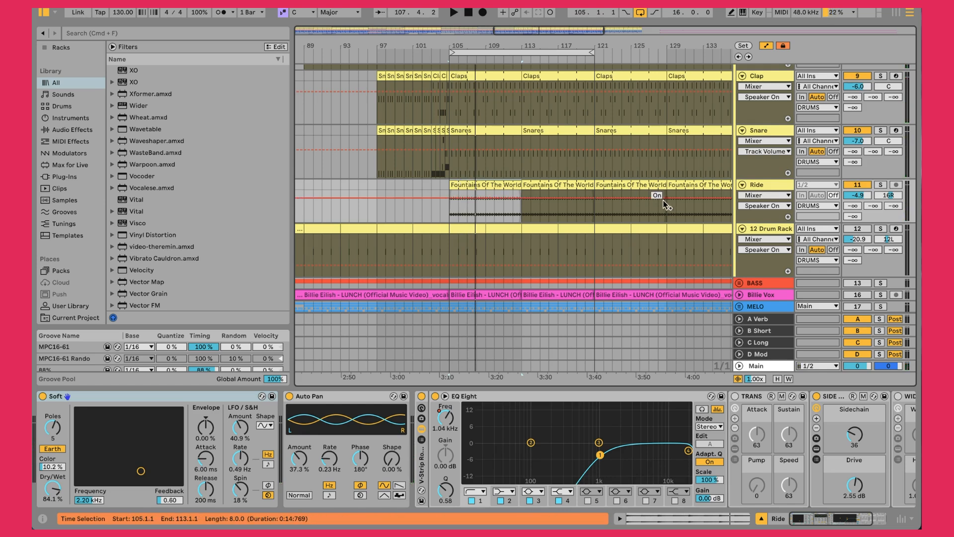
Examine the Ride track's devices and its Fountains Of The World clips from bar 105.
{"action": "double_click", "coordinate": [755, 185]}
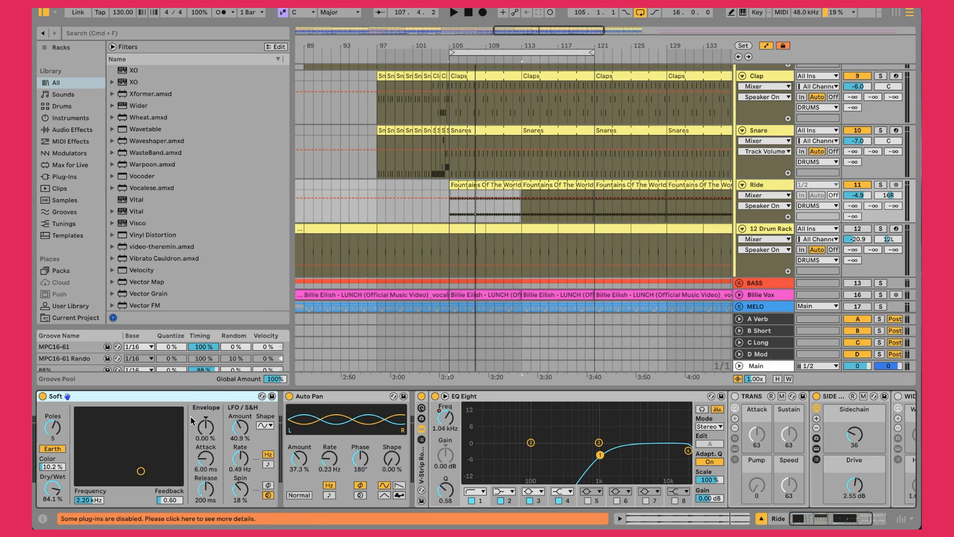
{"action": "left_click", "coordinate": [506, 184]}
{"action": "left_click", "coordinate": [541, 185]}
{"action": "left_click", "coordinate": [490, 185]}
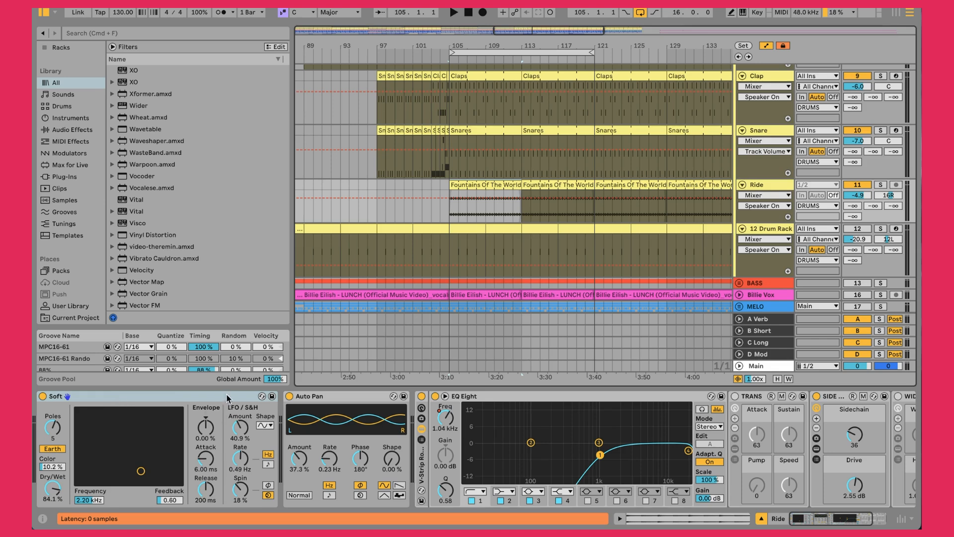
Compare the ride with and without the Soft device during playback, leaving the device switched on.
{"action": "left_click", "coordinate": [174, 401]}
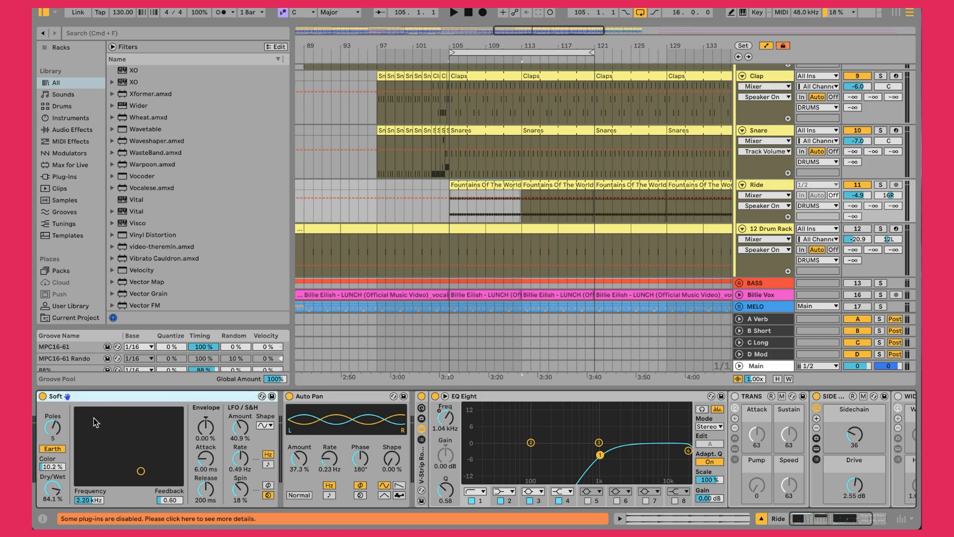
{"action": "right_click", "coordinate": [99, 396]}
{"action": "left_click", "coordinate": [86, 398]}
{"action": "key", "text": "space"}
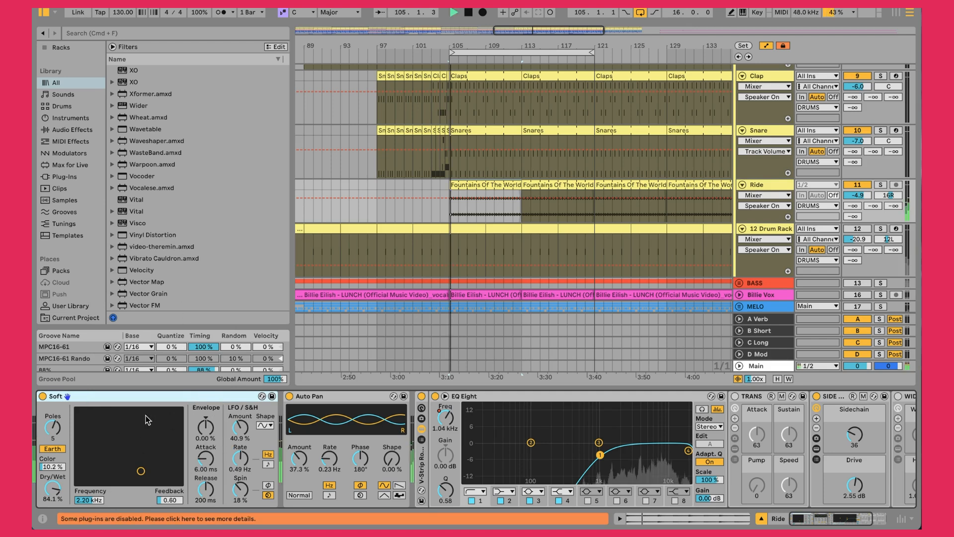
{"action": "left_click", "coordinate": [43, 397]}
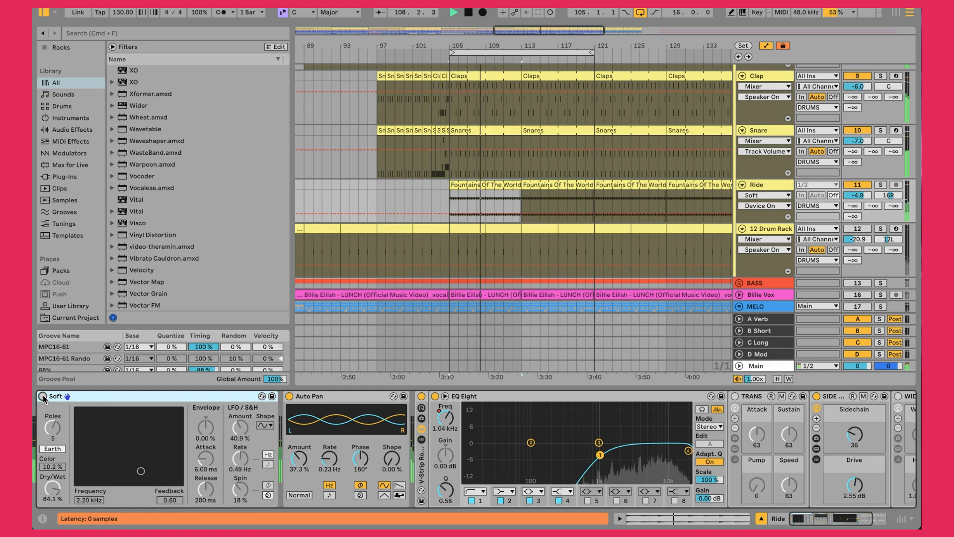
{"action": "left_click", "coordinate": [43, 396]}
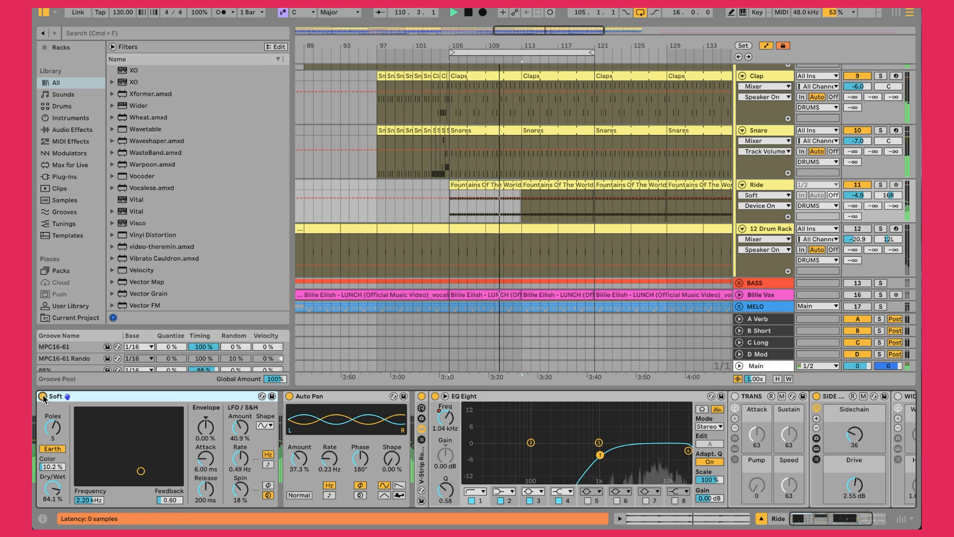
Review the rest of the Ride track's effects, and compare the looped chorus with the REF track by toggling its solo during playback.
{"action": "key", "text": "space"}
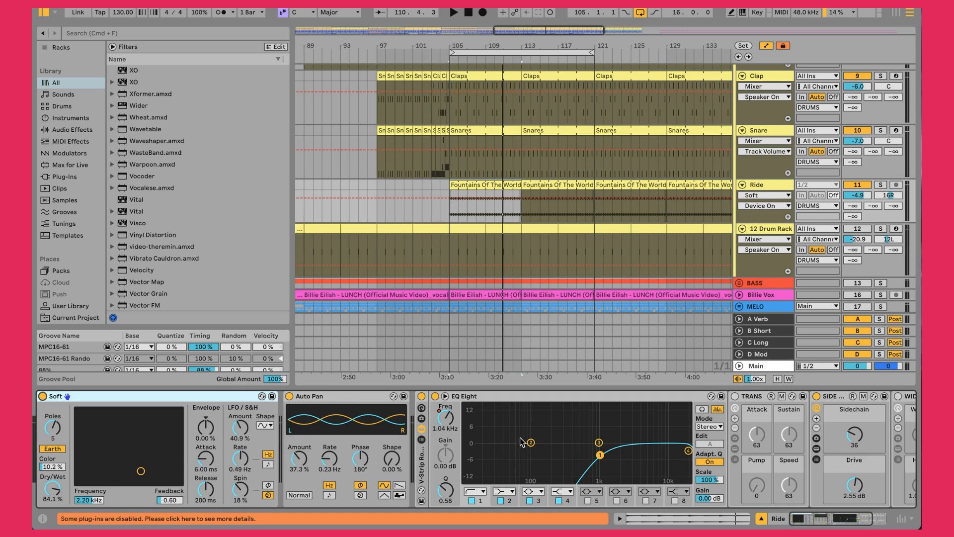
{"action": "scroll", "coordinate": [536, 451], "scroll_direction": "right", "scroll_amount": 5}
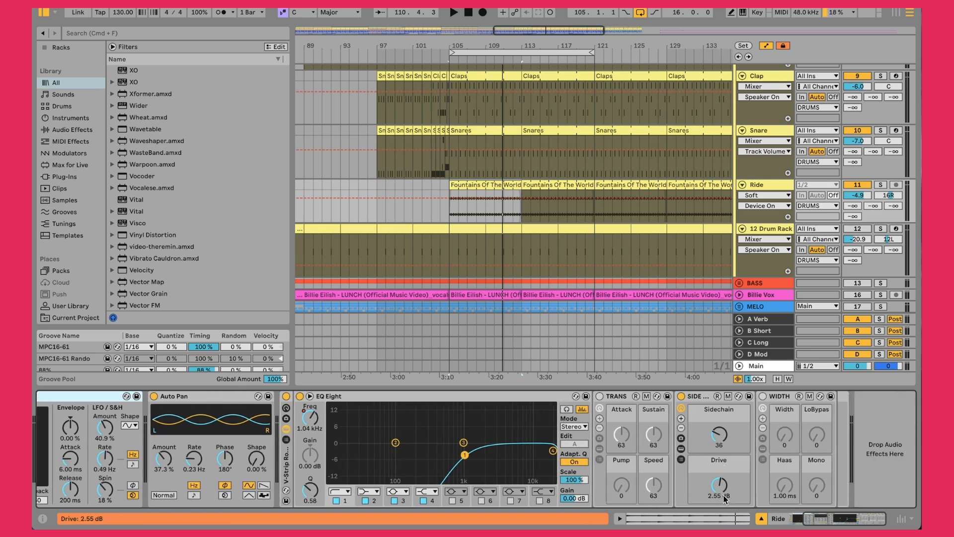
{"action": "key", "text": "space"}
{"action": "key", "text": "s"}
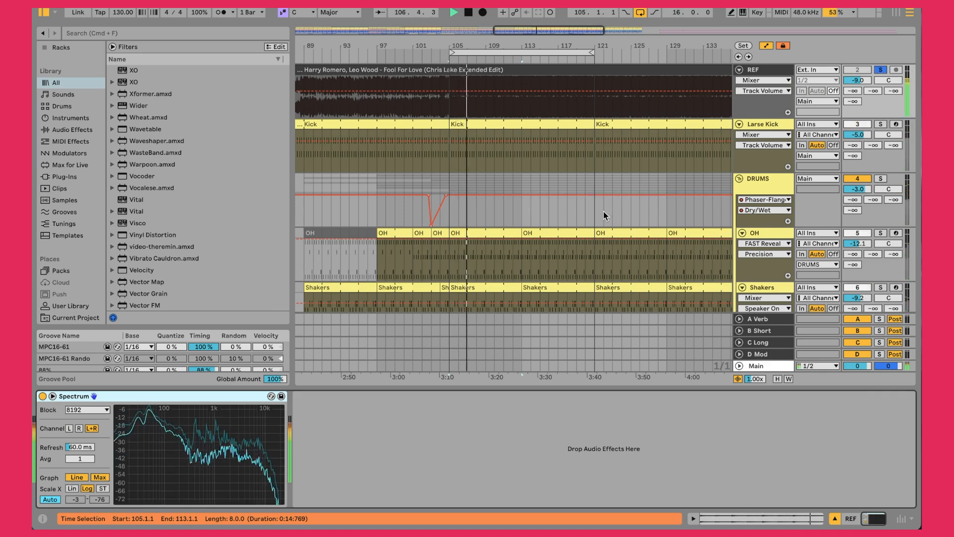
{"action": "key", "text": "s"}
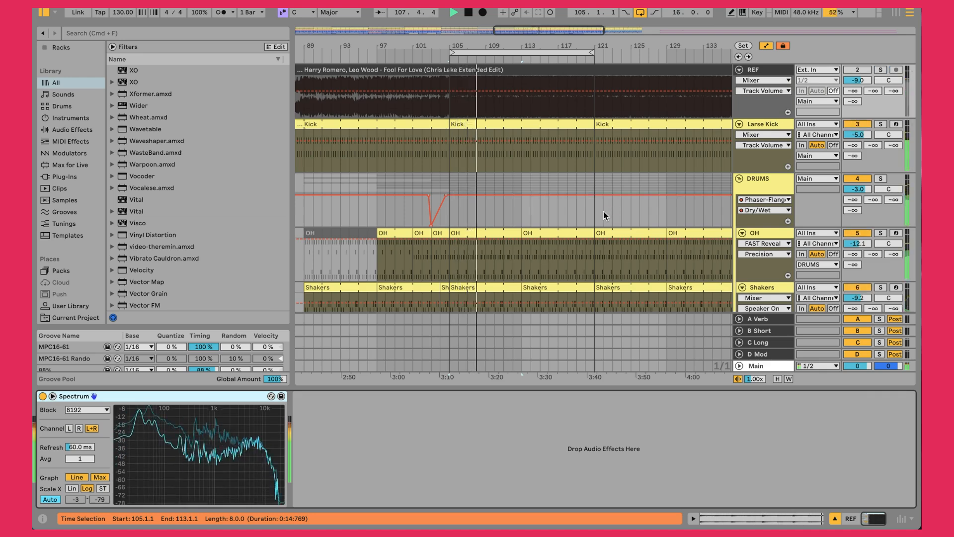
{"action": "key", "text": "s"}
{"action": "key", "text": "space"}
Play the clap and snare fill from bar 103 into the chorus.
{"action": "scroll", "coordinate": [603, 210], "scroll_direction": "down", "scroll_amount": 10}
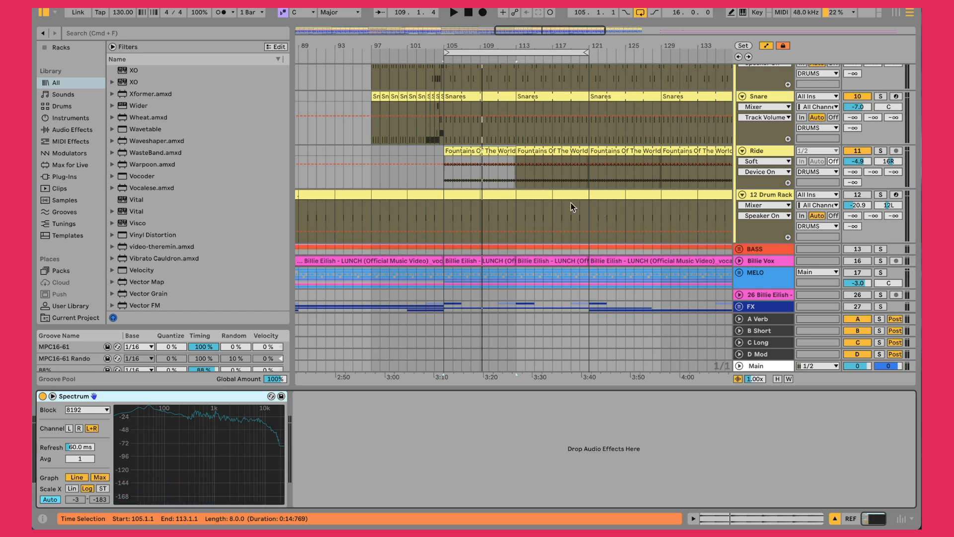
{"action": "scroll", "coordinate": [570, 202], "scroll_direction": "up", "scroll_amount": 5}
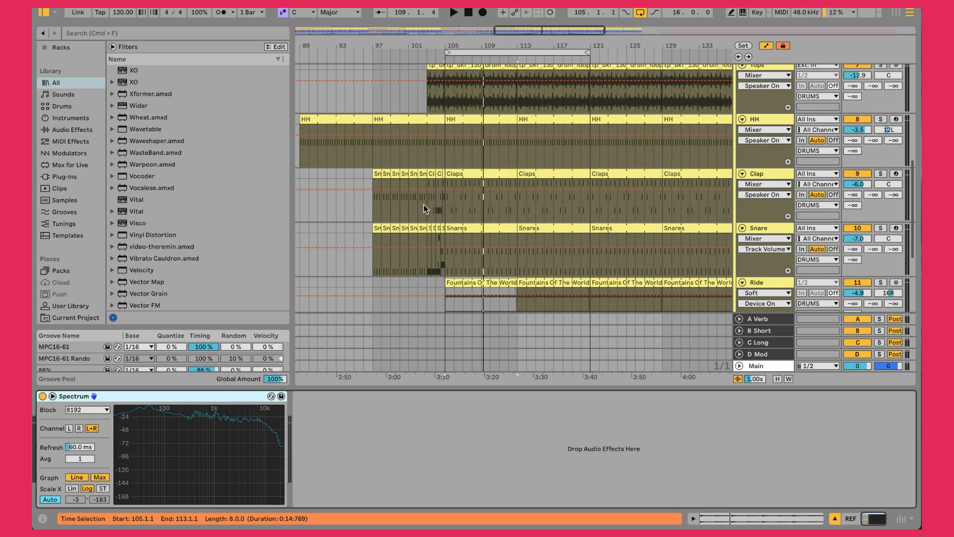
{"action": "left_click", "coordinate": [423, 204]}
{"action": "key", "text": "space"}
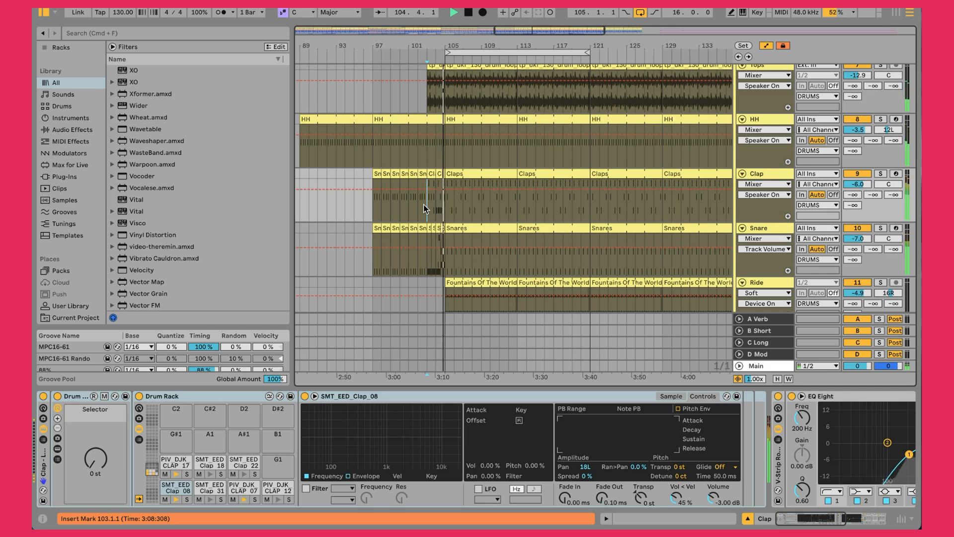
{"action": "key", "text": "space"}
Play the fill from bar 15 near the song's start and compare it with the soloed REF track.
{"action": "scroll", "coordinate": [423, 209], "scroll_direction": "left", "scroll_amount": 15}
{"action": "scroll", "coordinate": [425, 208], "scroll_direction": "left", "scroll_amount": 3}
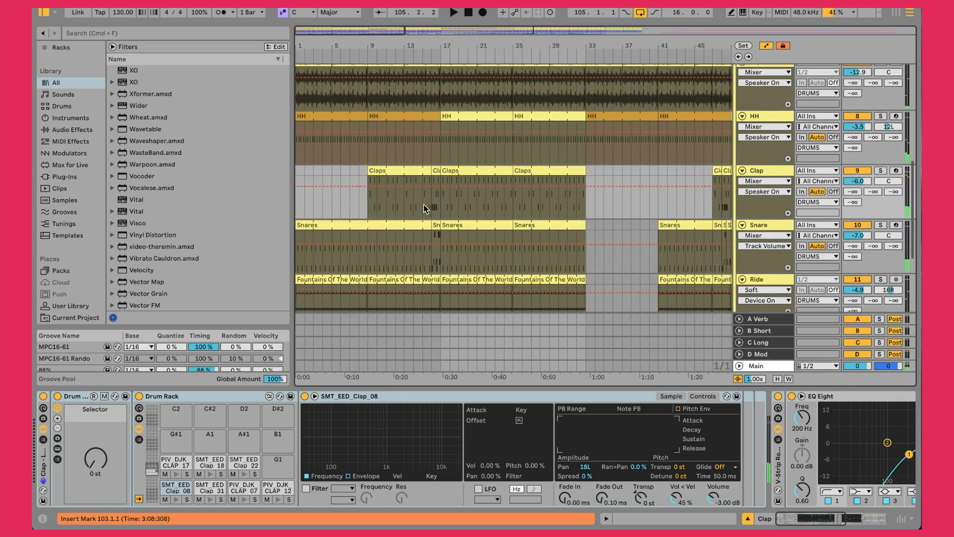
{"action": "left_click", "coordinate": [422, 198]}
{"action": "key", "text": "space"}
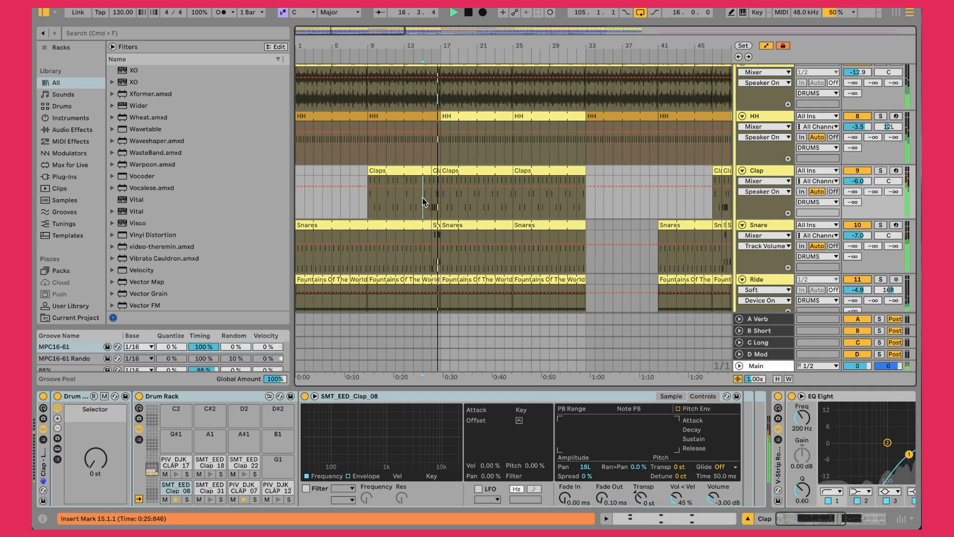
{"action": "key", "text": "space"}
{"action": "key", "text": "space"}
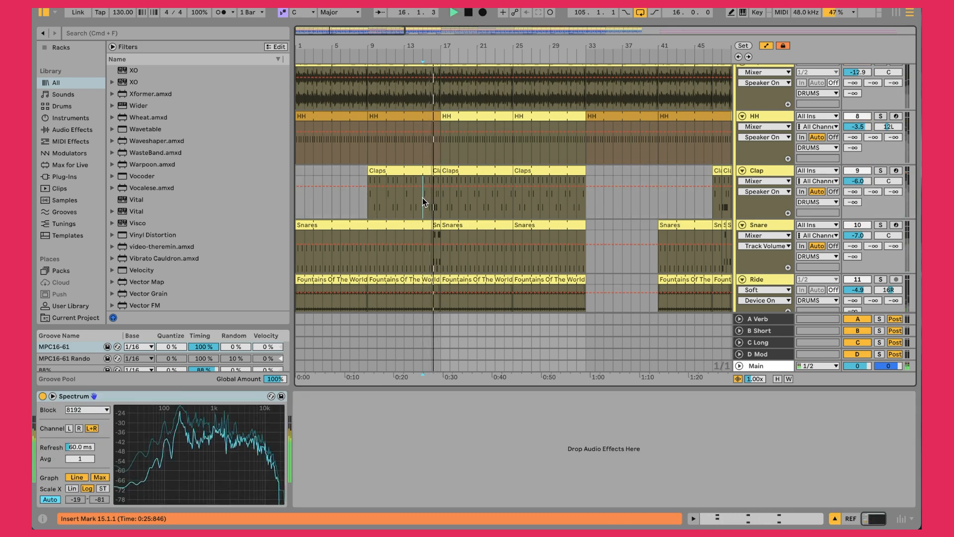
{"action": "key", "text": "space"}
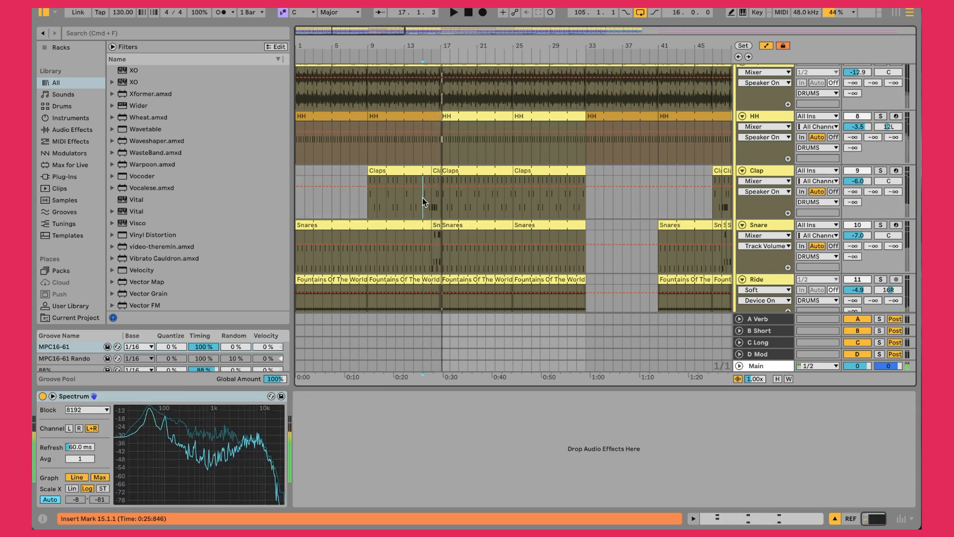
{"action": "key", "text": "s"}
{"action": "key", "text": "space"}
Open the Snares fill clip at bar 16 to examine and audition its notes, and select the matching Claps fill.
{"action": "double_click", "coordinate": [436, 225]}
{"action": "key", "text": "space"}
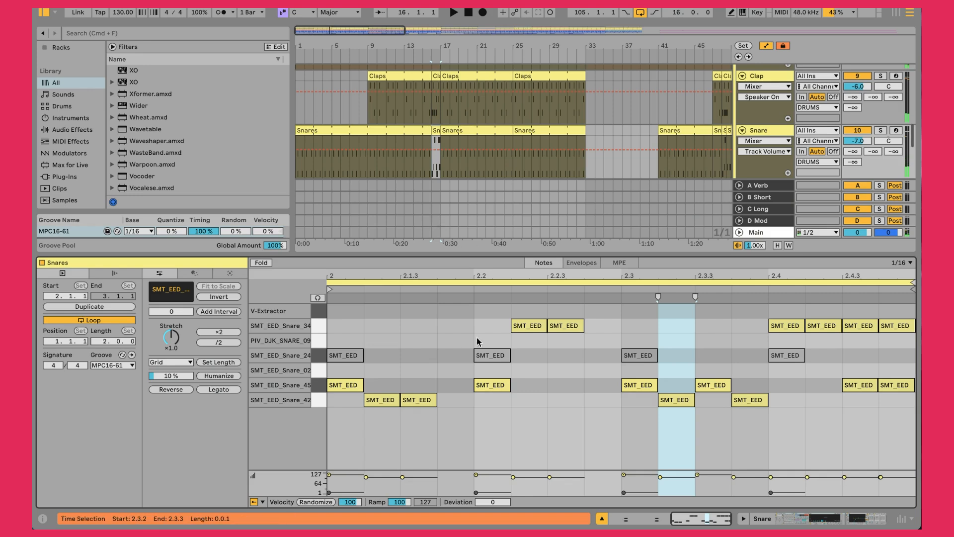
{"action": "key", "text": "space"}
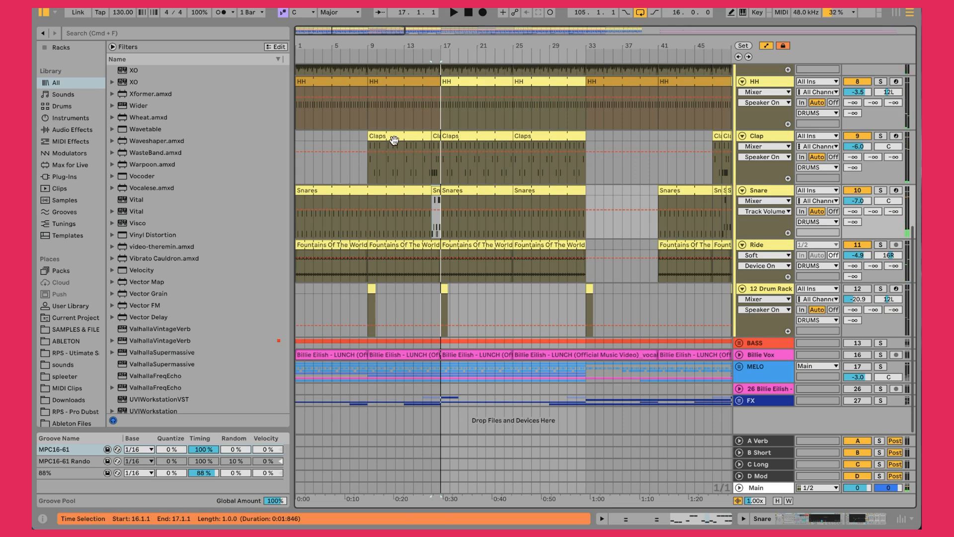
{"action": "left_click", "coordinate": [437, 144]}
Fold the DRUMS group in the arrangement and show the devices on its group track.
{"action": "left_click_drag", "start_coordinate": [591, 46], "coordinate": [351, 39]}
{"action": "scroll", "coordinate": [335, 147], "scroll_direction": "up", "scroll_amount": 2}
{"action": "scroll", "coordinate": [335, 146], "scroll_direction": "up", "scroll_amount": 8}
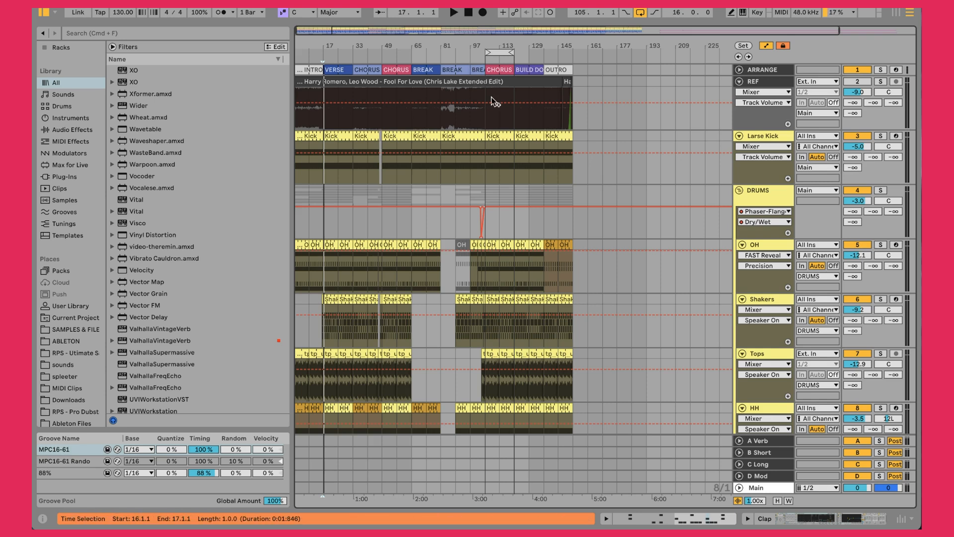
{"action": "scroll", "coordinate": [493, 263], "scroll_direction": "down", "scroll_amount": 1}
{"action": "left_click", "coordinate": [774, 184]}
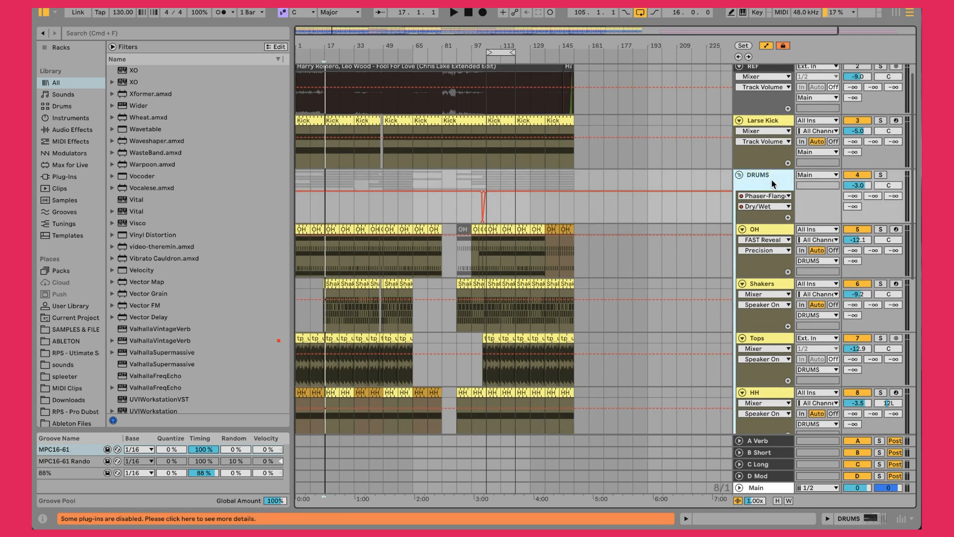
{"action": "left_click", "coordinate": [740, 174]}
{"action": "double_click", "coordinate": [770, 199]}
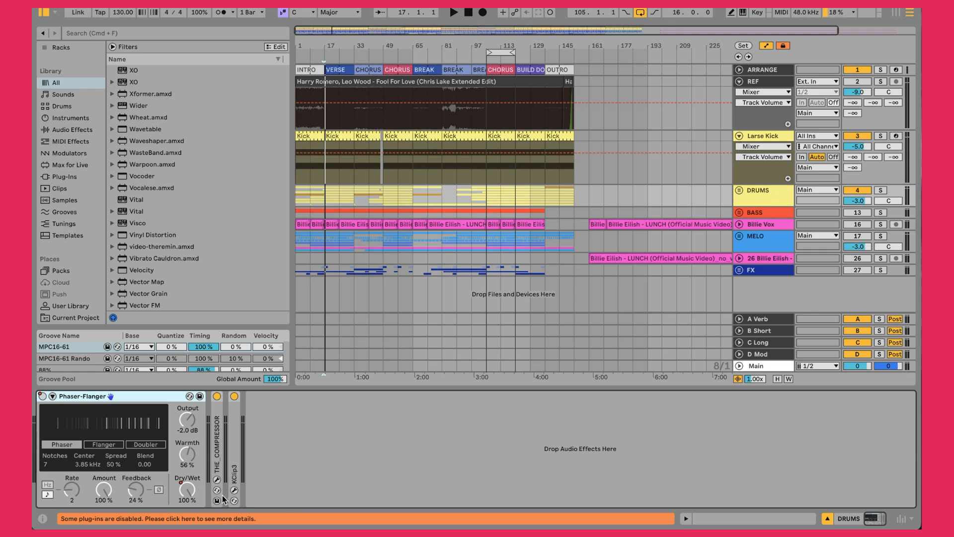
Inspect THE_COMPRESSOR with its Magic setup options and the KClip 3 settings on the DRUMS group, closing each plug-in window.
{"action": "left_click", "coordinate": [216, 480]}
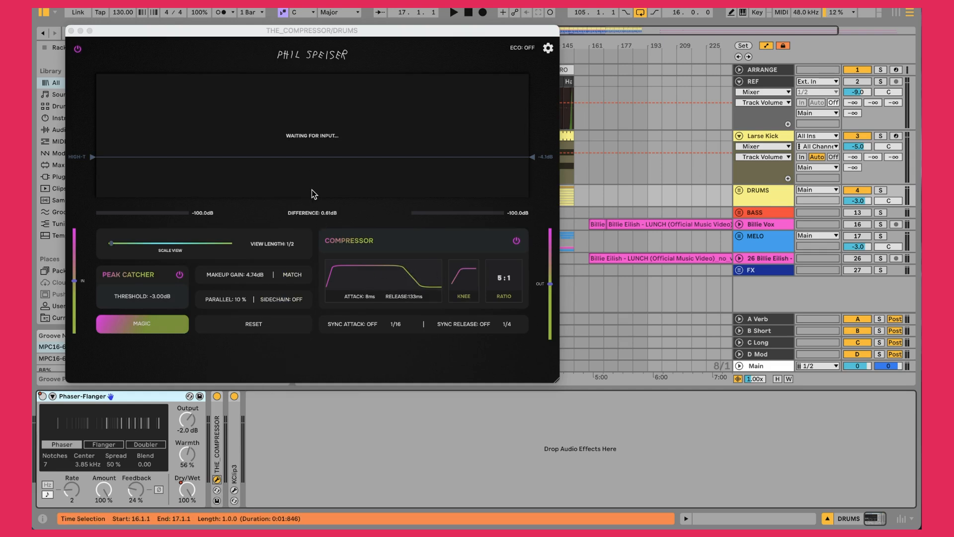
{"action": "left_click", "coordinate": [147, 329]}
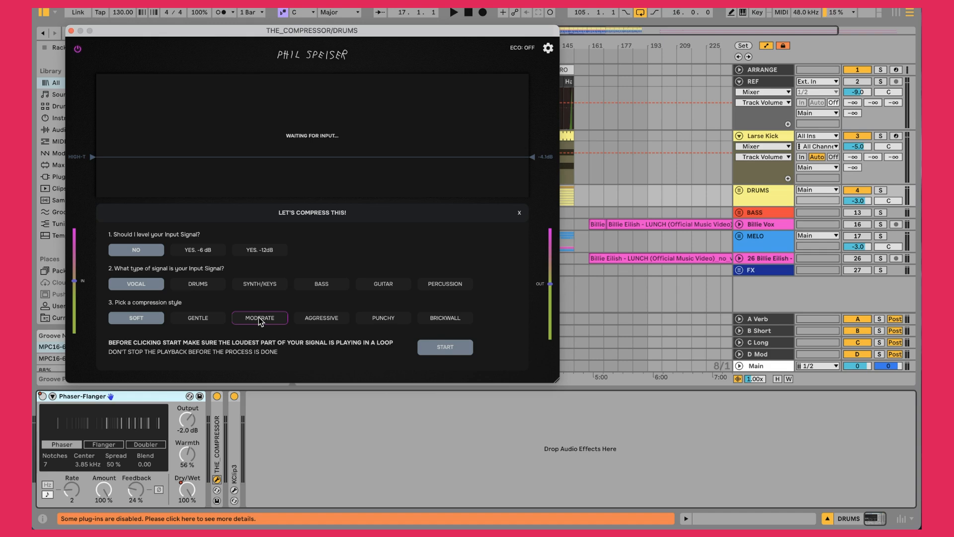
{"action": "left_click", "coordinate": [71, 31]}
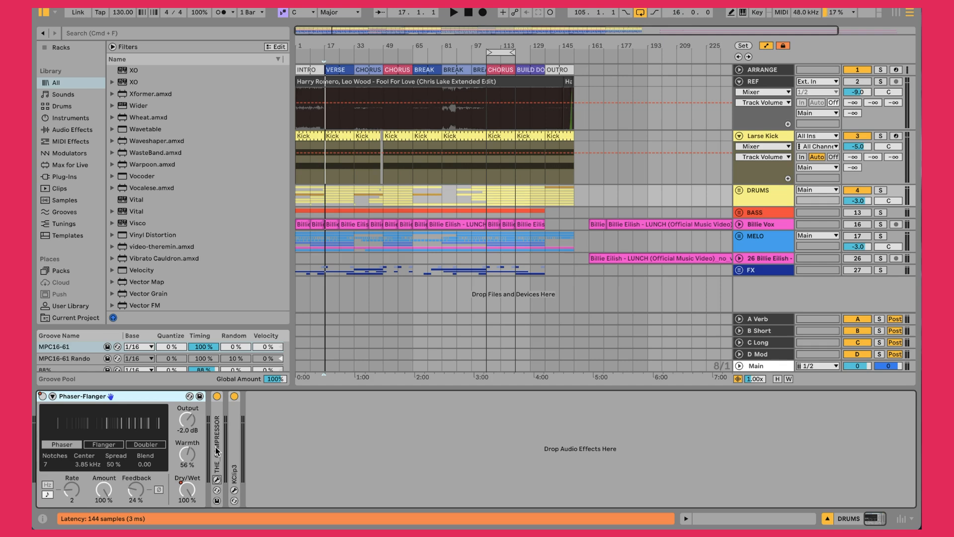
{"action": "left_click", "coordinate": [236, 489]}
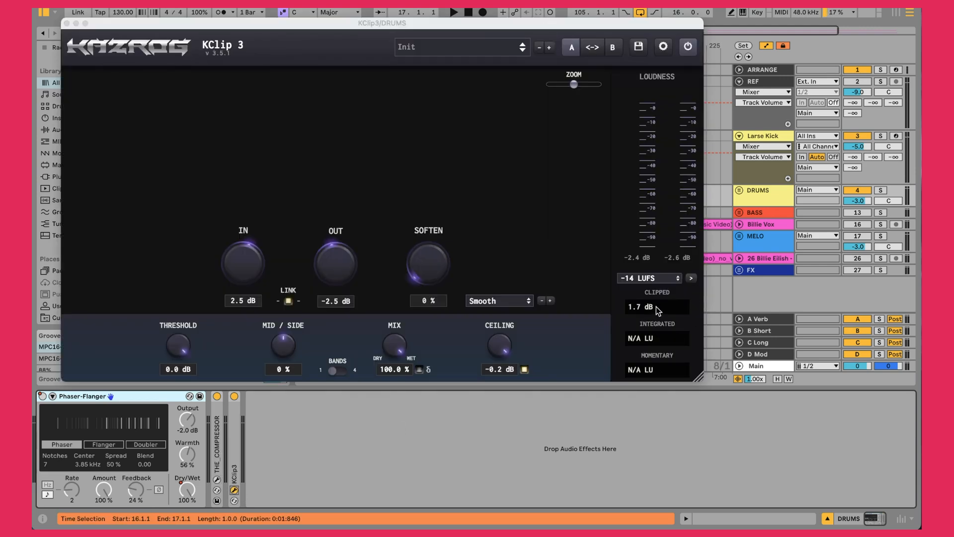
{"action": "left_click", "coordinate": [67, 24]}
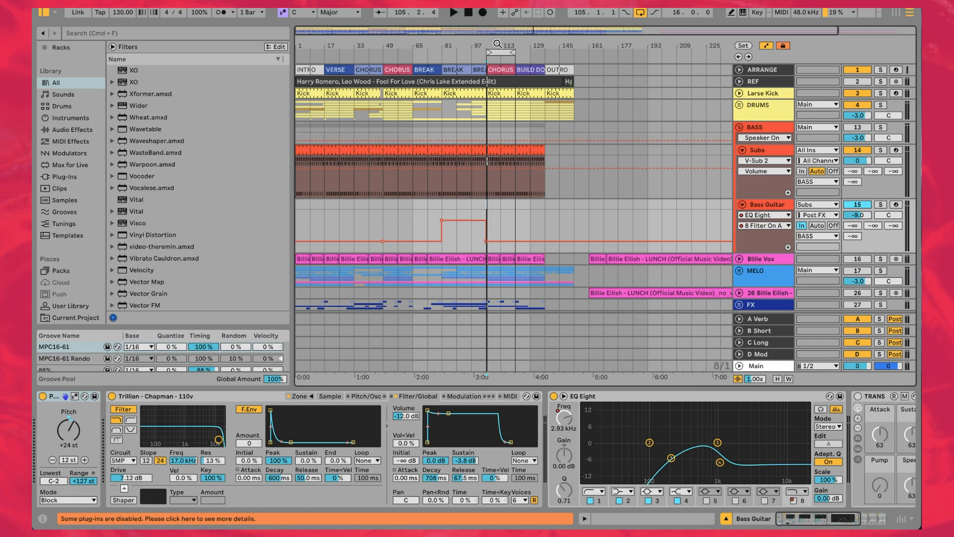
Unfold the REF track in the arrangement to show its waveform.
{"action": "left_click_drag", "start_coordinate": [497, 46], "coordinate": [497, 95]}
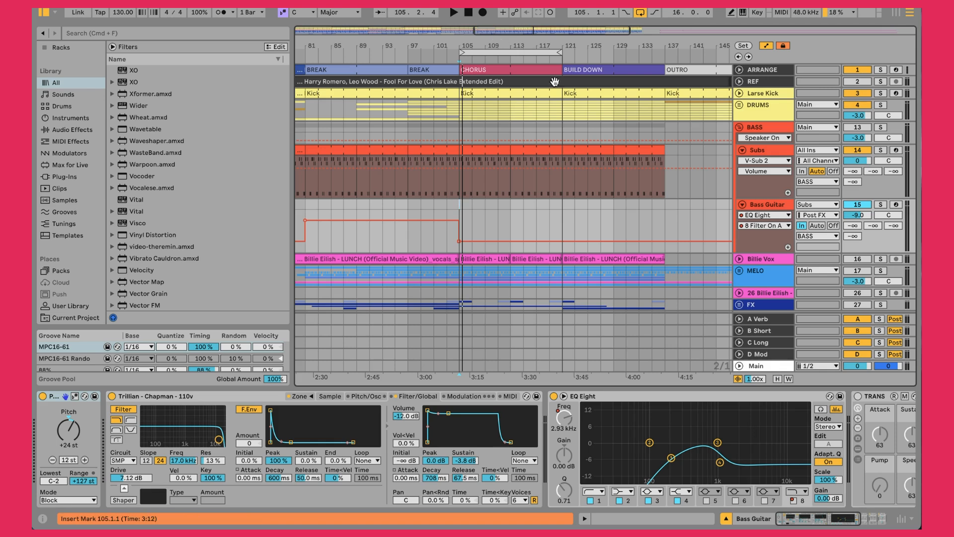
{"action": "left_click_drag", "start_coordinate": [495, 45], "coordinate": [472, 45]}
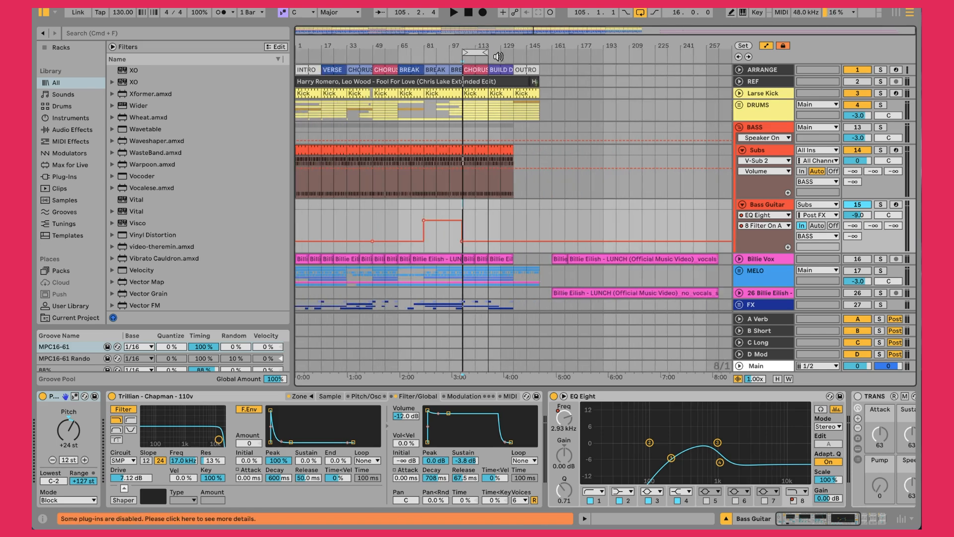
{"action": "left_click", "coordinate": [740, 81]}
{"action": "left_click_drag", "start_coordinate": [486, 40], "coordinate": [732, 119]}
{"action": "left_click_drag", "start_coordinate": [406, 47], "coordinate": [565, 2]}
Copy the REF clip starting at 147.2.1 in the outro onto the Subs track at bar 157, converting it to MIDI as Melody.
{"action": "left_click", "coordinate": [613, 83]}
{"action": "left_click", "coordinate": [653, 83]}
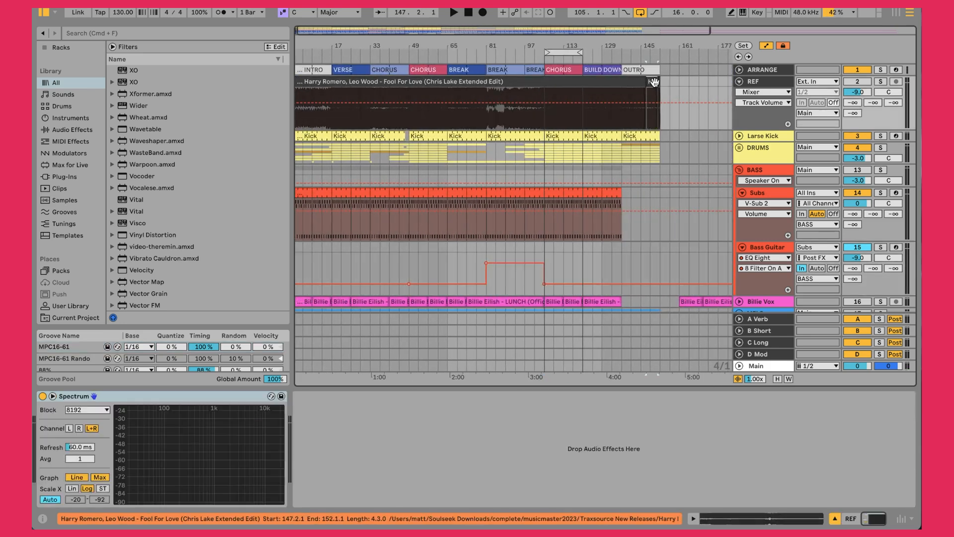
{"action": "left_click_drag", "start_coordinate": [659, 48], "coordinate": [515, 142]}
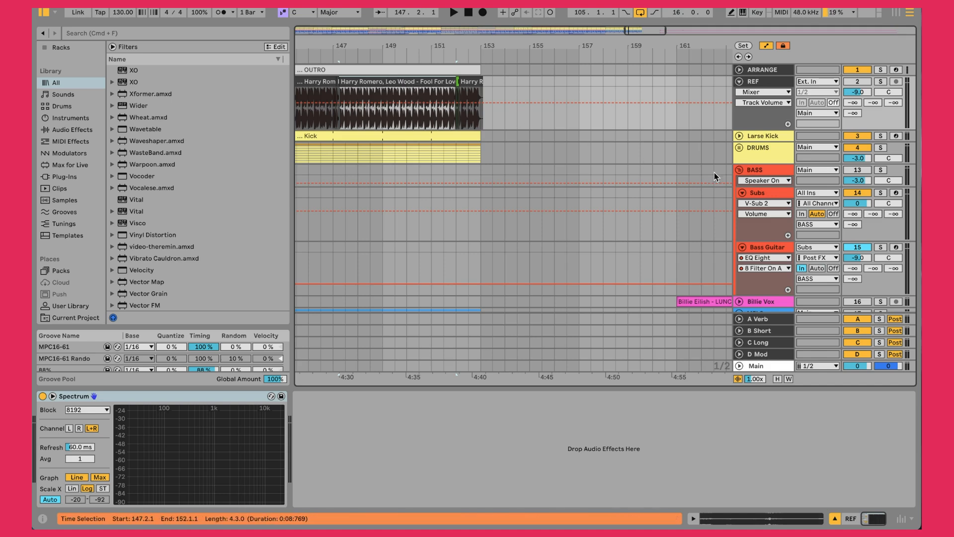
{"action": "left_click", "coordinate": [379, 85]}
{"action": "left_click_drag", "start_coordinate": [378, 85], "coordinate": [618, 197]}
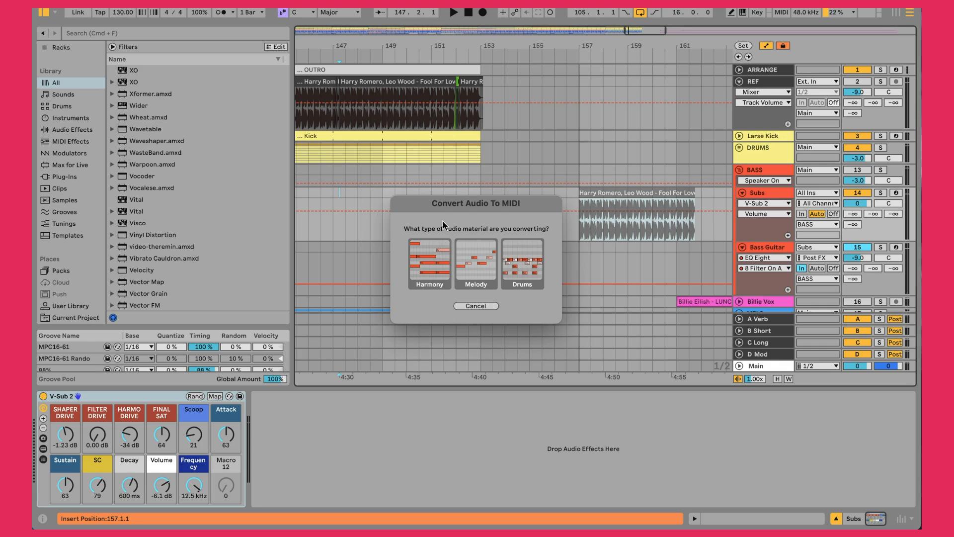
{"action": "left_click", "coordinate": [475, 268]}
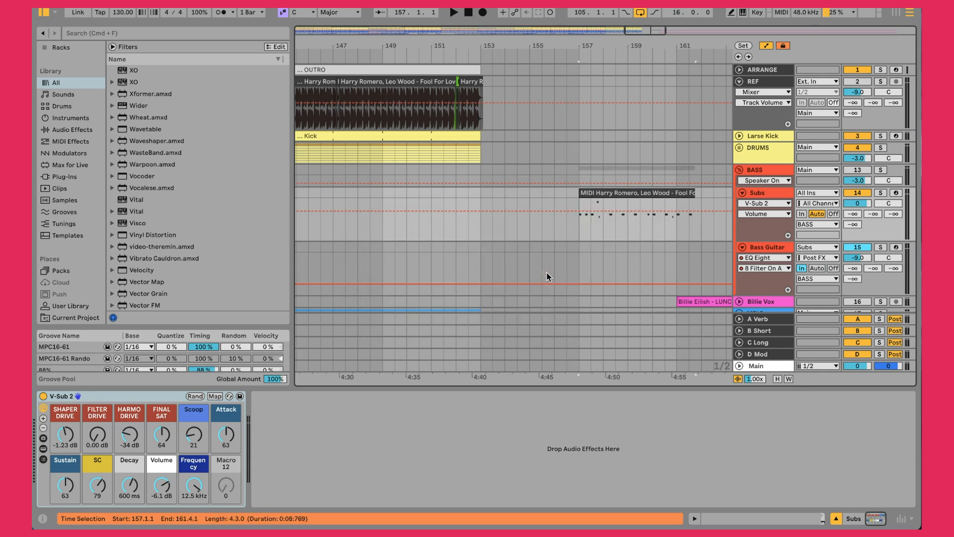
Open the converted MIDI clip at bar 157 on the Subs track to check its notes, and delete the clip.
{"action": "double_click", "coordinate": [618, 188]}
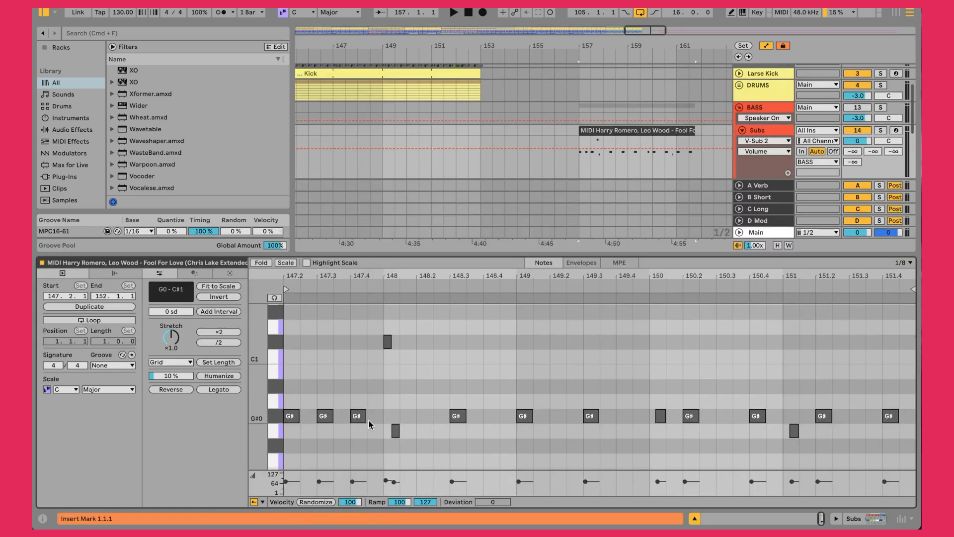
{"action": "left_click", "coordinate": [452, 481]}
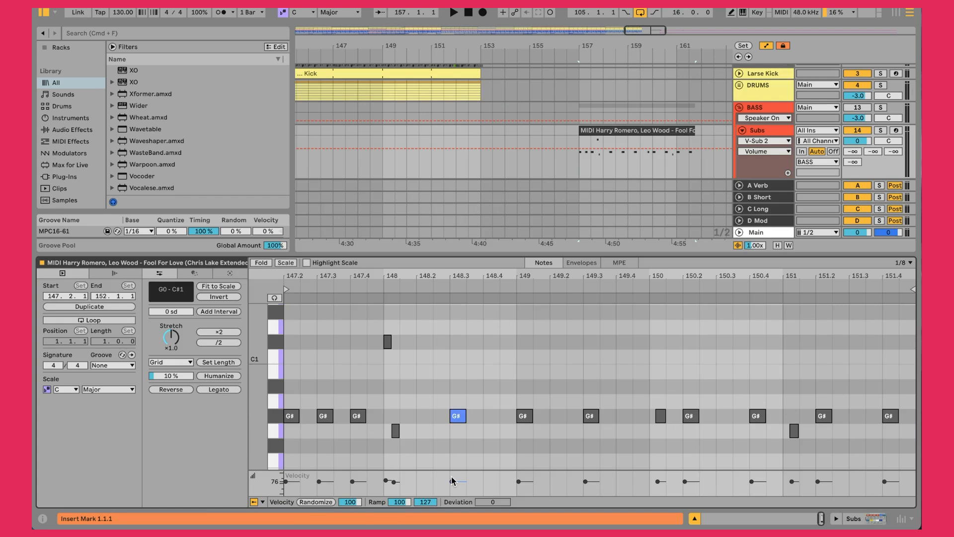
{"action": "left_click", "coordinate": [615, 127]}
{"action": "key", "text": "Delete"}
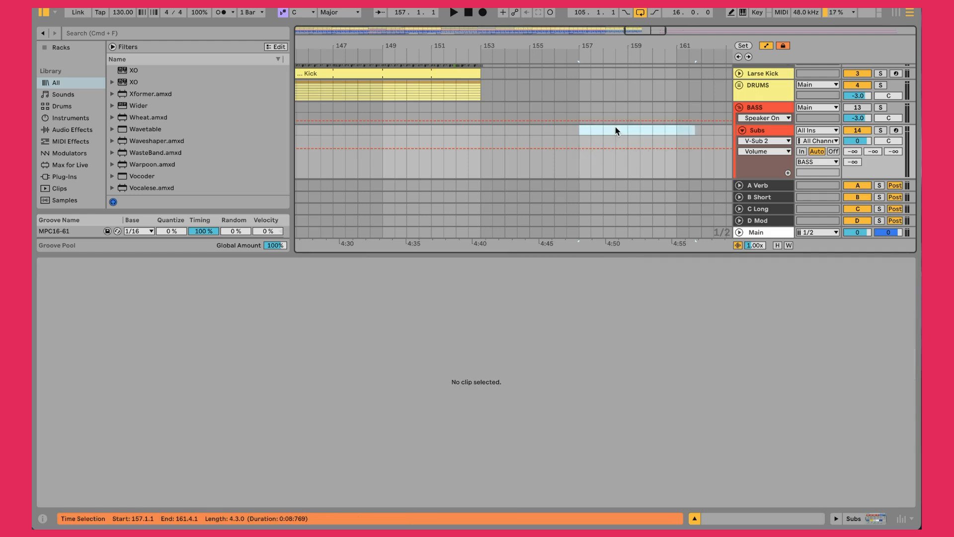
Open the Subs clip at bar 105 in the note editor, play it, and place the insert marker at 1.2.1.
{"action": "left_click_drag", "start_coordinate": [440, 41], "coordinate": [650, 11]}
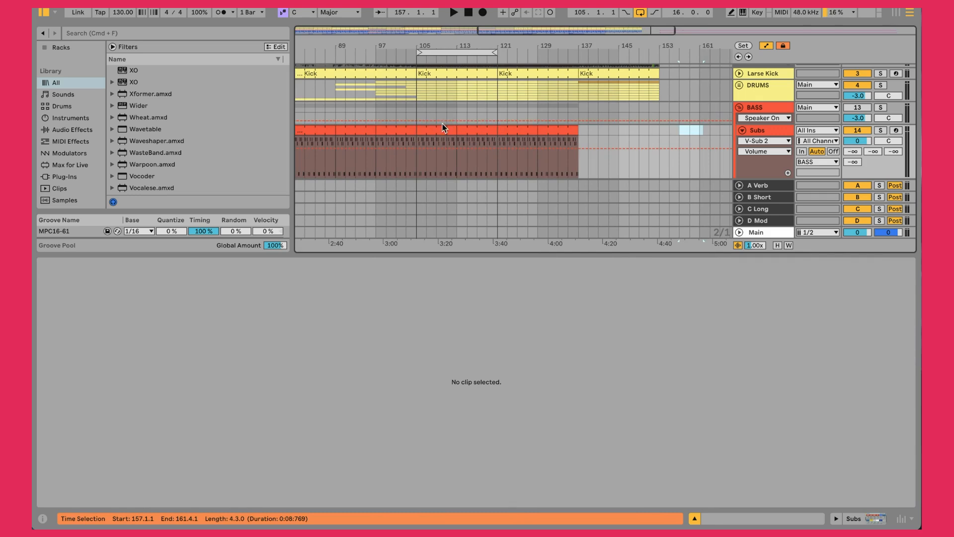
{"action": "left_click", "coordinate": [440, 128]}
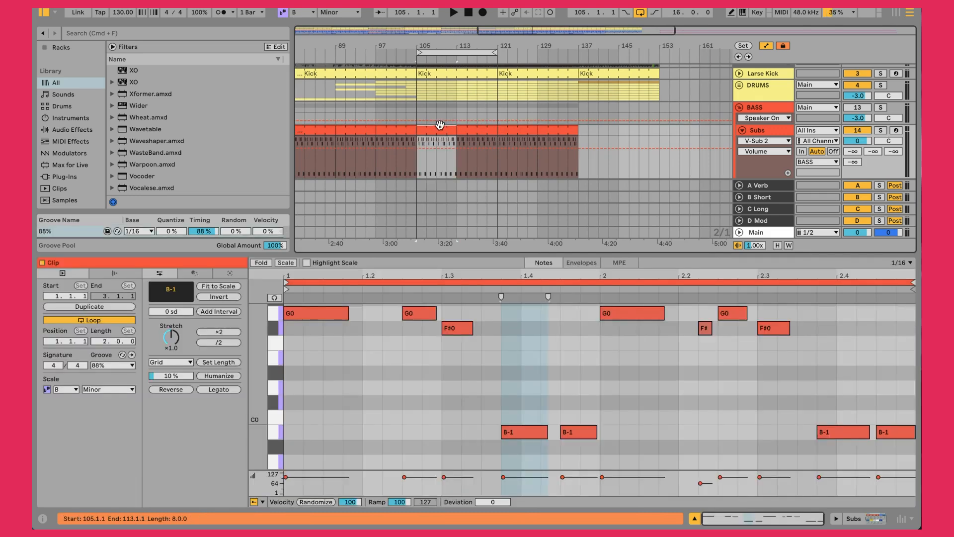
{"action": "key", "text": "space"}
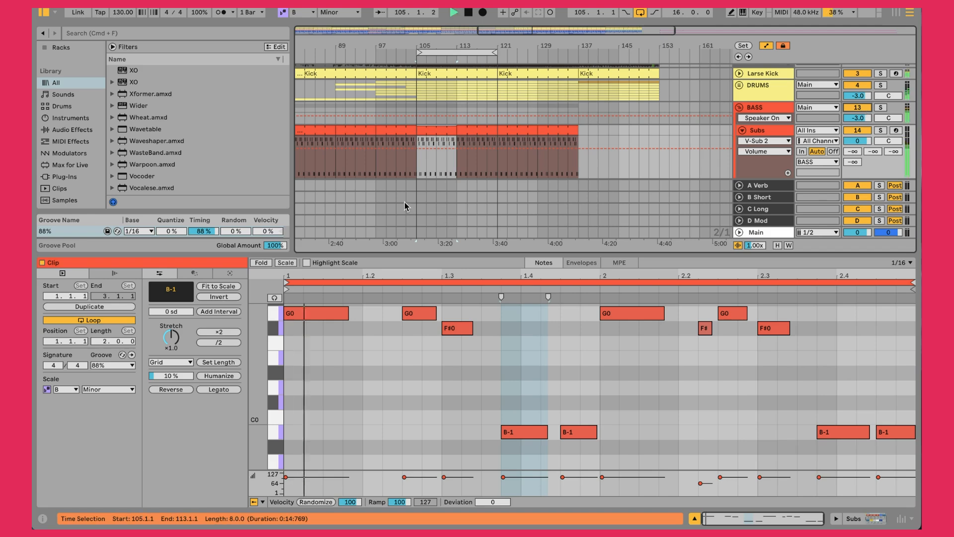
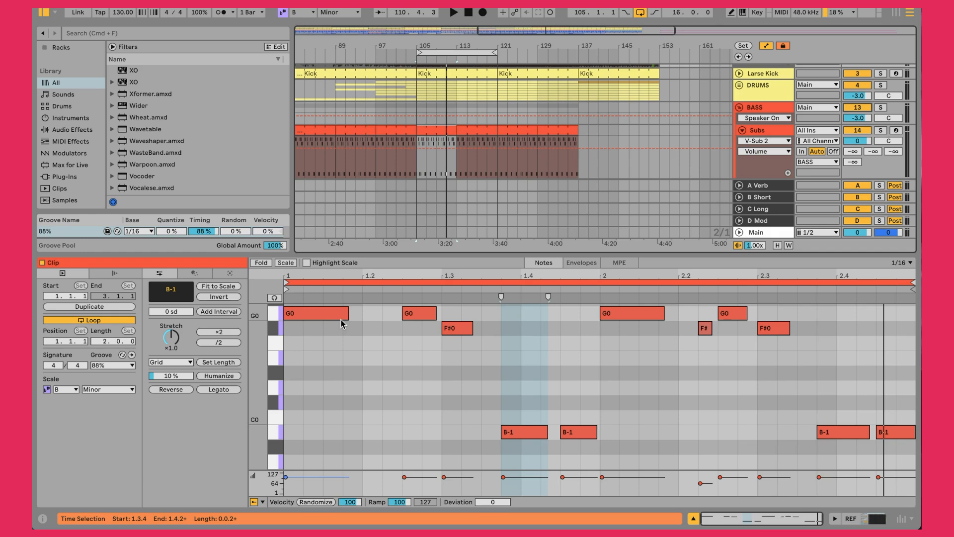
{"action": "left_click", "coordinate": [371, 339]}
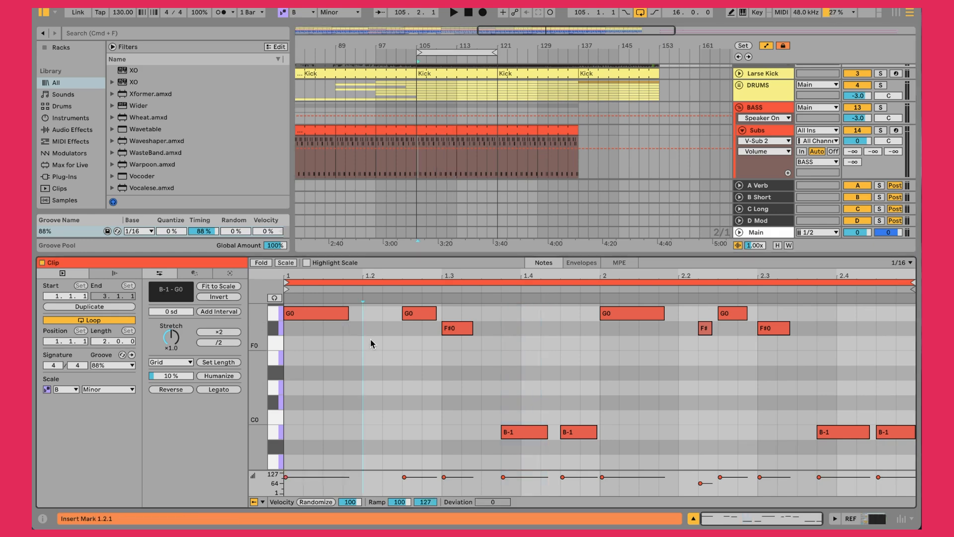
Select the opening G0 note in the Subs clip to examine its placement and length.
{"action": "left_click", "coordinate": [300, 313]}
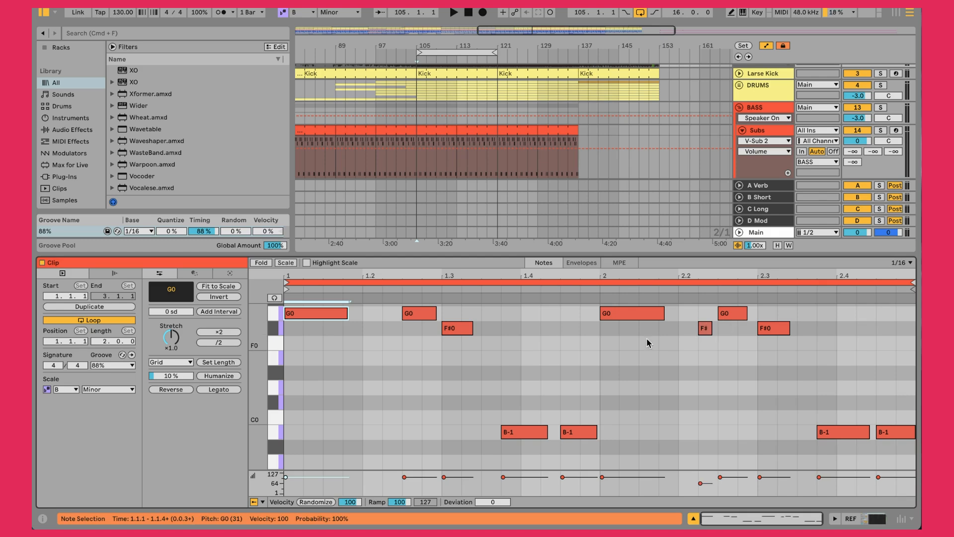
{"action": "left_click", "coordinate": [443, 378]}
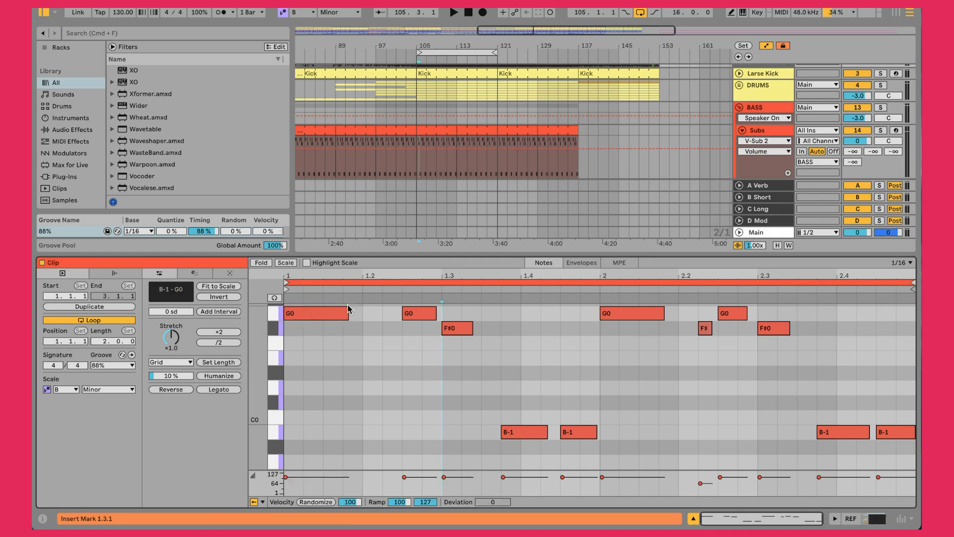
{"action": "mouse_move", "coordinate": [346, 310]}
{"action": "left_mouse_down"}
{"action": "mouse_move", "coordinate": [362, 308]}
{"action": "mouse_move", "coordinate": [347, 310]}
{"action": "left_mouse_up"}
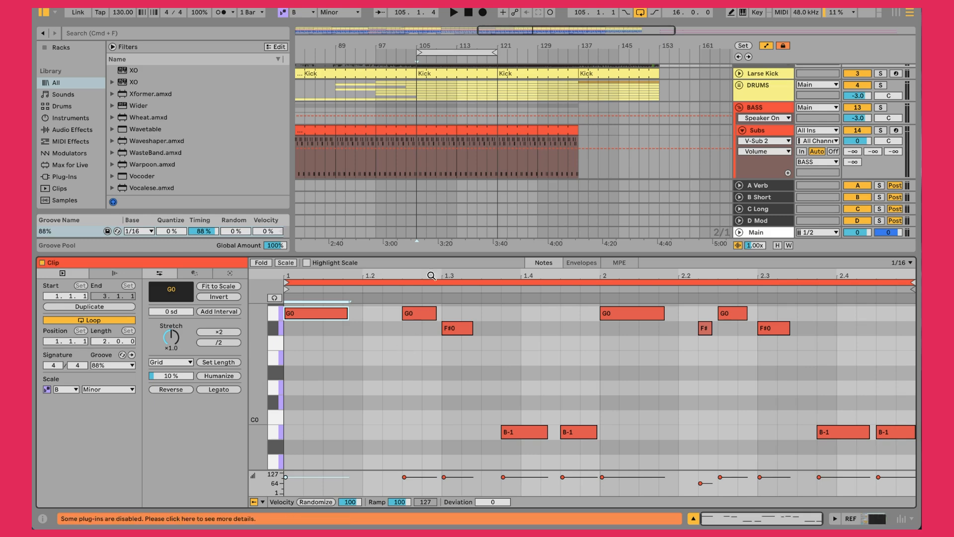
Enlarge the arrangement area to show the full Bass Guitar track, and deactivate that track.
{"action": "left_click", "coordinate": [438, 132]}
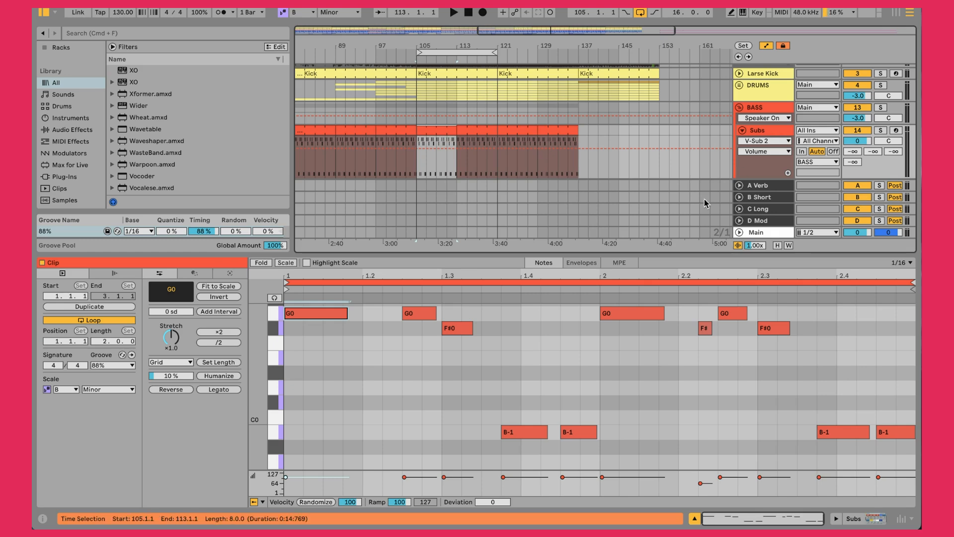
{"action": "left_click_drag", "start_coordinate": [607, 254], "coordinate": [607, 349]}
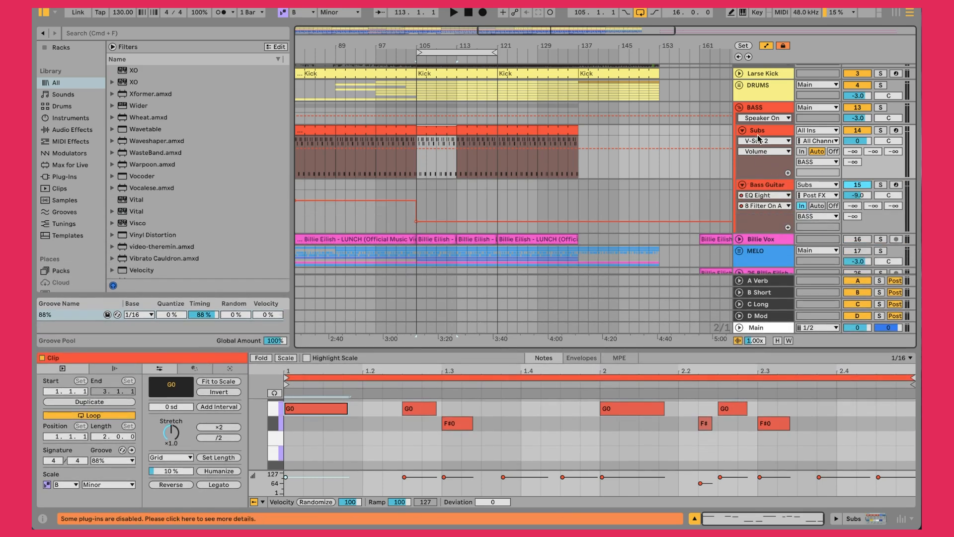
{"action": "left_click", "coordinate": [766, 186]}
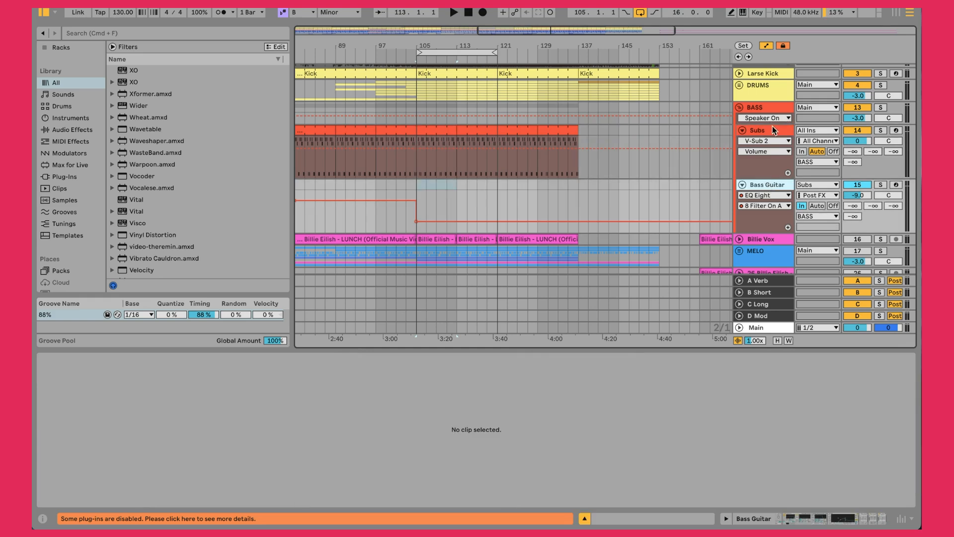
{"action": "left_click", "coordinate": [774, 131]}
{"action": "left_click", "coordinate": [852, 189]}
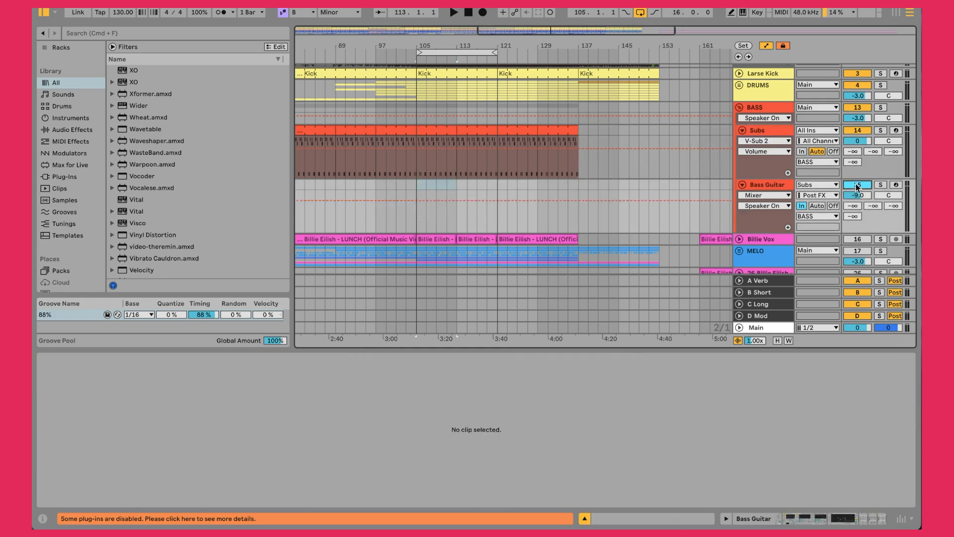
Show the Operator and effect devices inside the V-Sub 2 rack on the Subs track, and hide them again.
{"action": "left_click", "coordinate": [756, 132]}
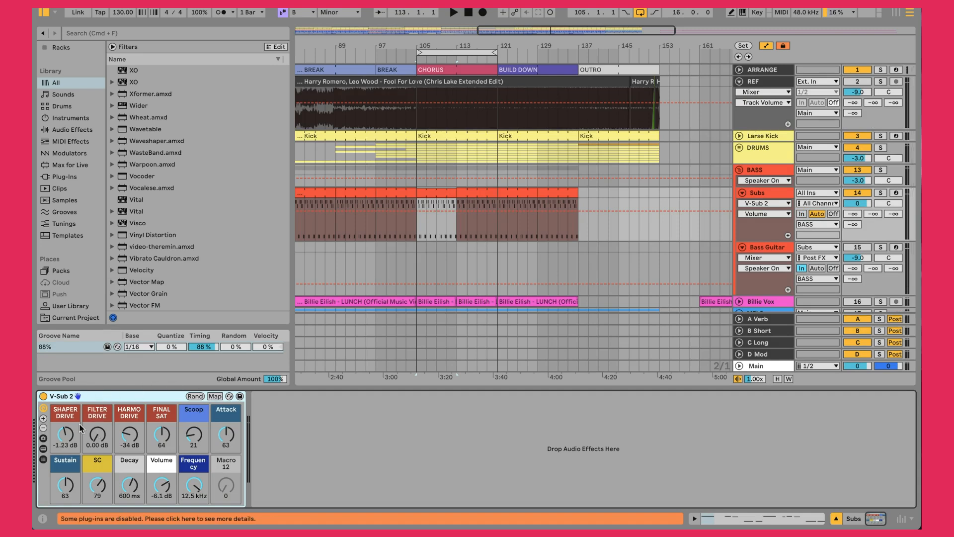
{"action": "left_click", "coordinate": [43, 448]}
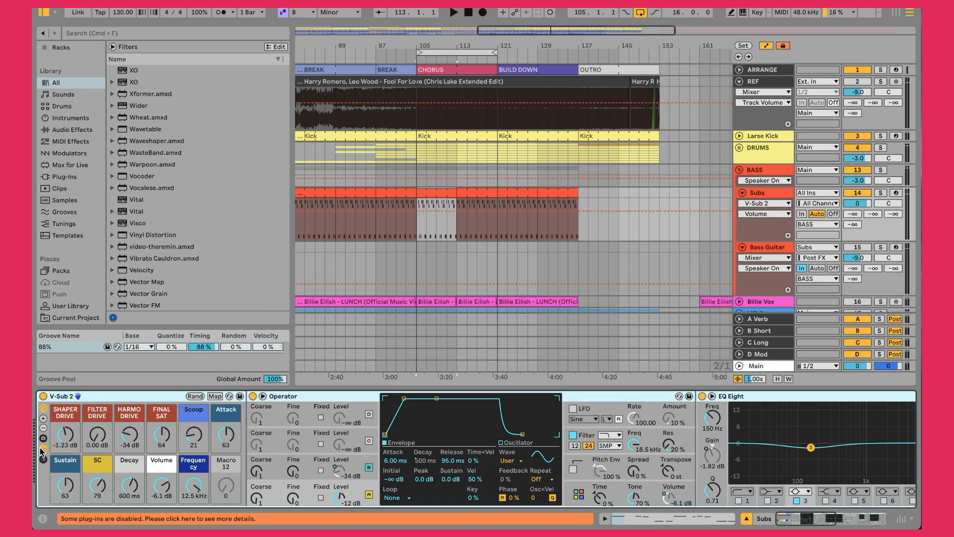
{"action": "left_click", "coordinate": [40, 447]}
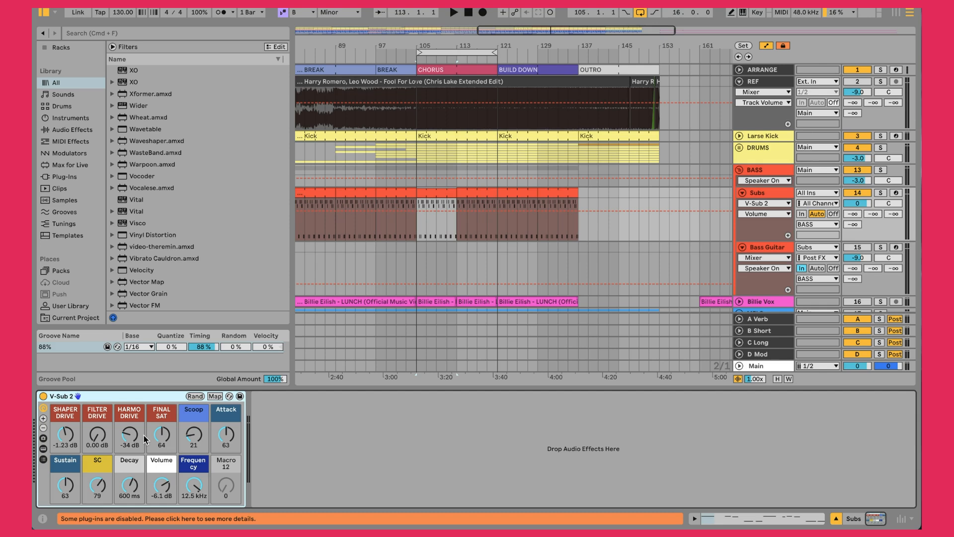
Point out the SC and Frequency macros of the V-Sub 2 rack and set Scoop to 22.
{"action": "left_click", "coordinate": [92, 490]}
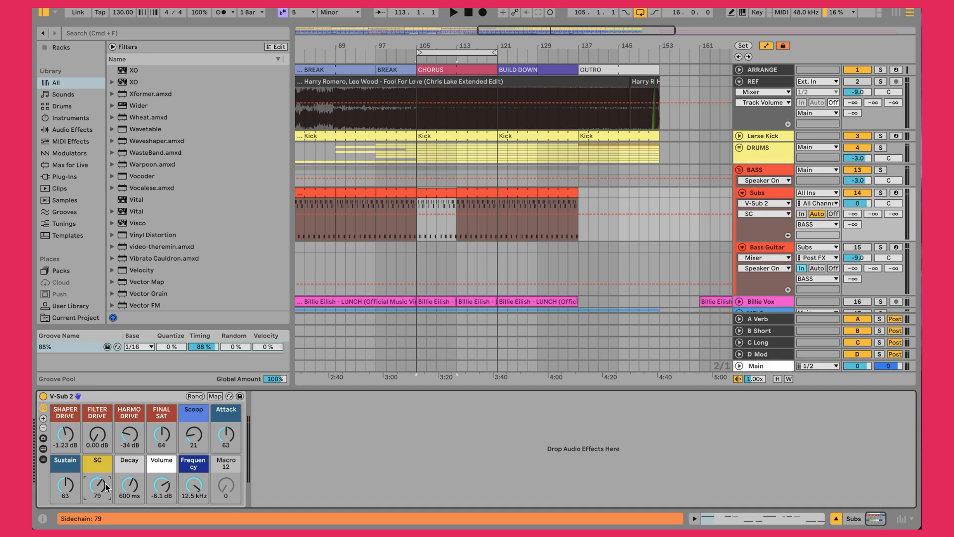
{"action": "left_click", "coordinate": [196, 484]}
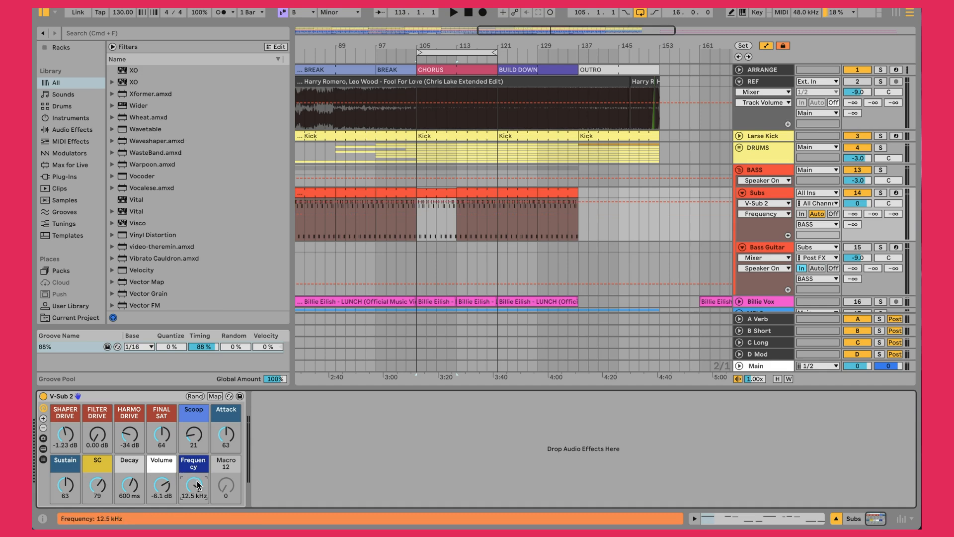
{"action": "left_click", "coordinate": [190, 434]}
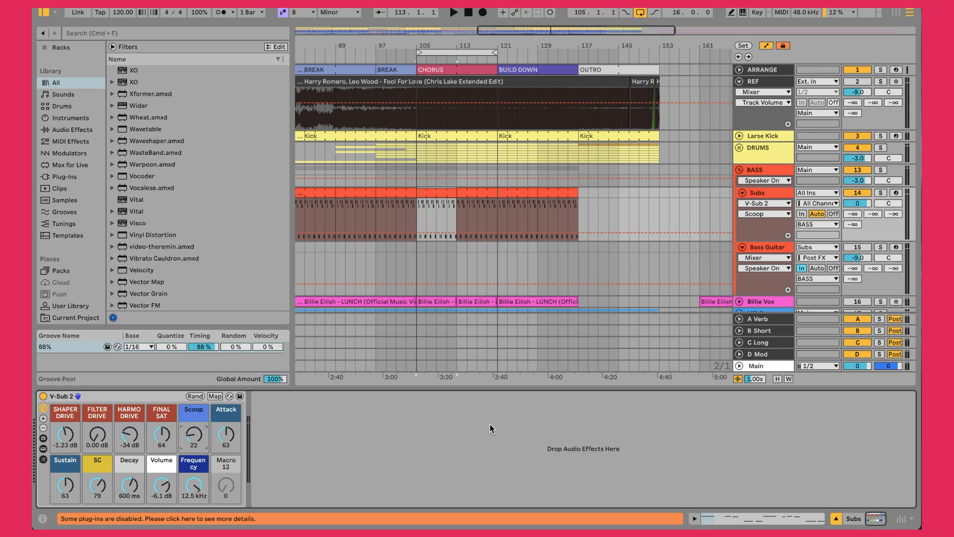
Compare the Bass Guitar and Subs device chains, and check that Bass Guitar takes its MIDI input from Subs.
{"action": "left_click", "coordinate": [769, 245]}
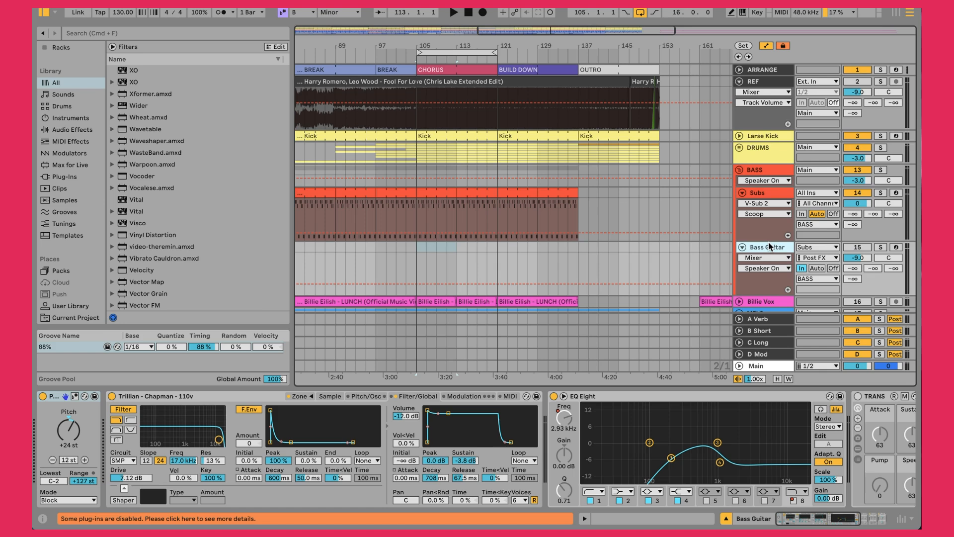
{"action": "left_click", "coordinate": [771, 194]}
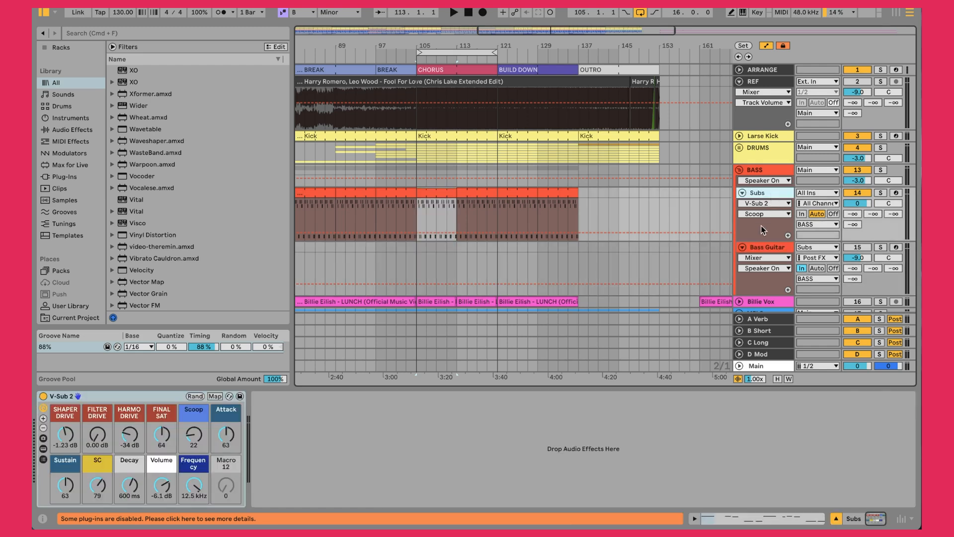
{"action": "left_click", "coordinate": [748, 249]}
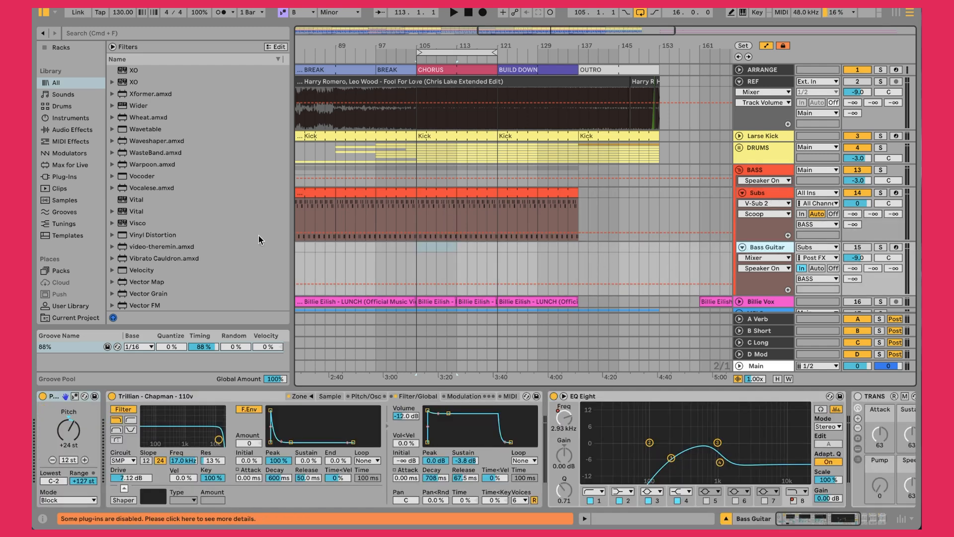
{"action": "left_click", "coordinate": [804, 247]}
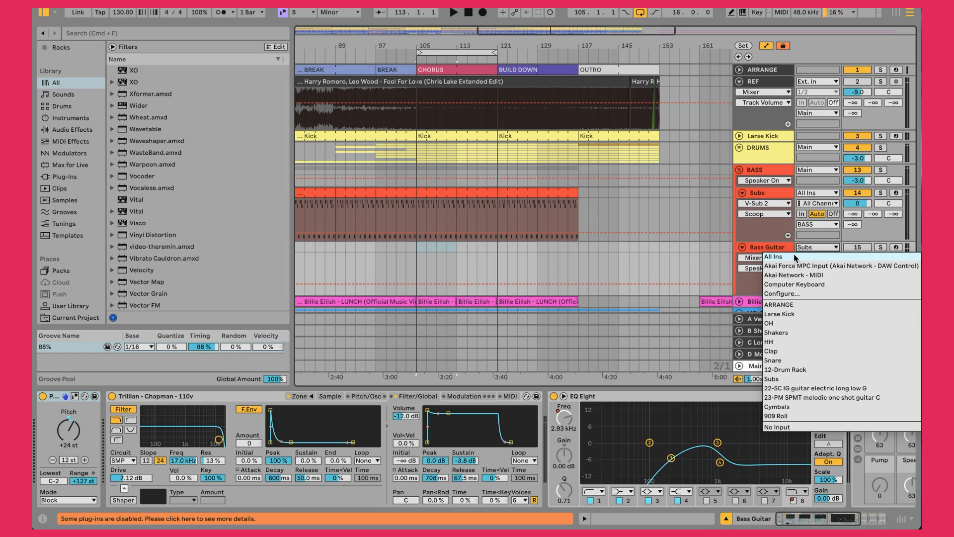
{"action": "left_click", "coordinate": [783, 377]}
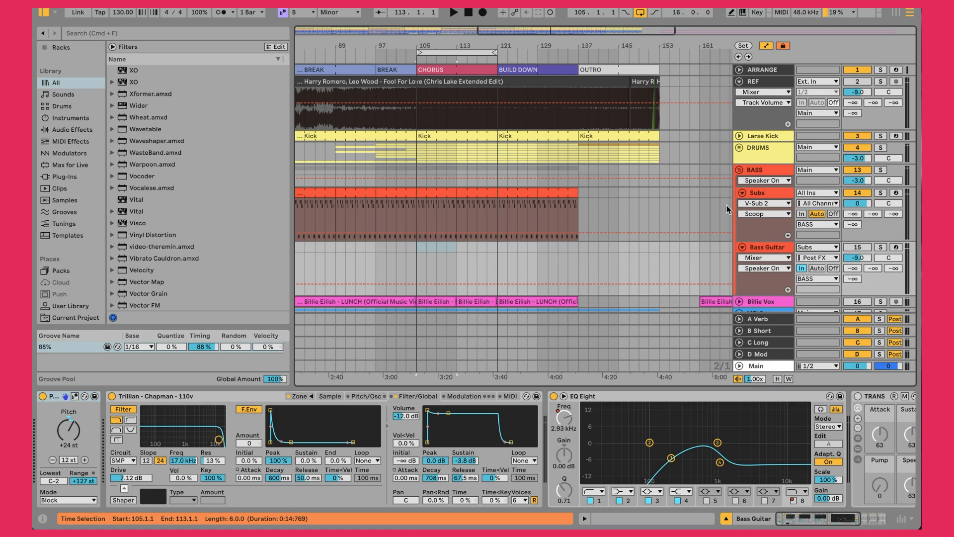
{"action": "left_click", "coordinate": [779, 247]}
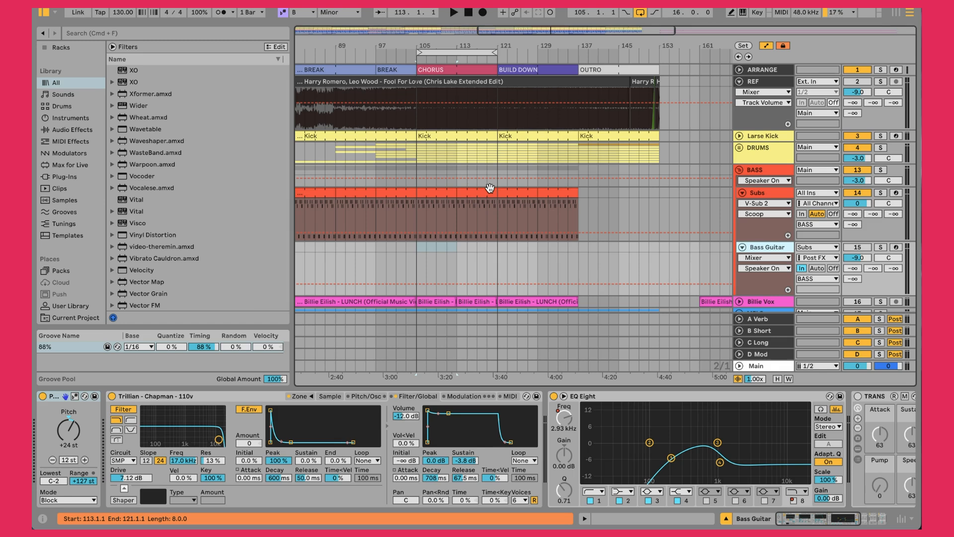
Look over the Subs clips starting at bars 81, 89 and 97 that feed the Bass Guitar track.
{"action": "left_click", "coordinate": [305, 191]}
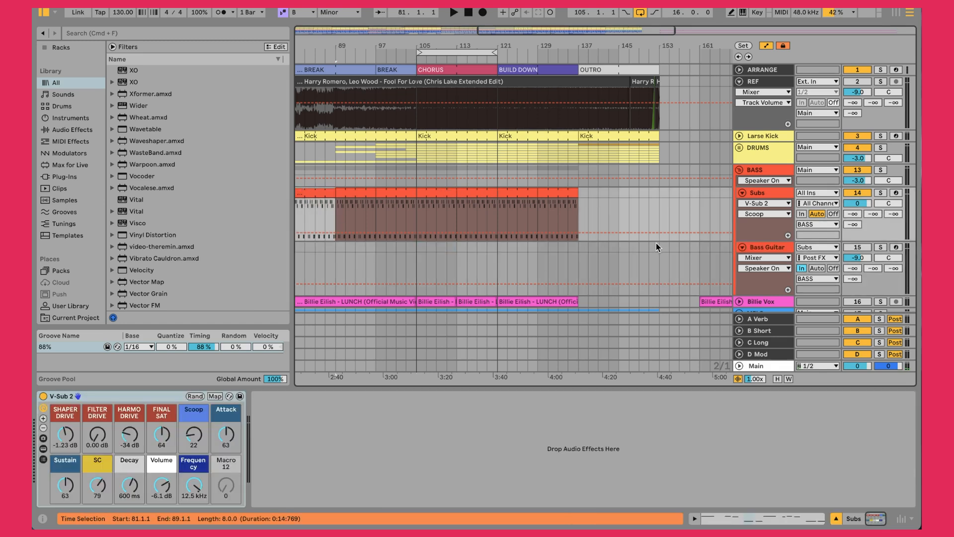
{"action": "left_click", "coordinate": [353, 192]}
{"action": "left_click", "coordinate": [397, 192]}
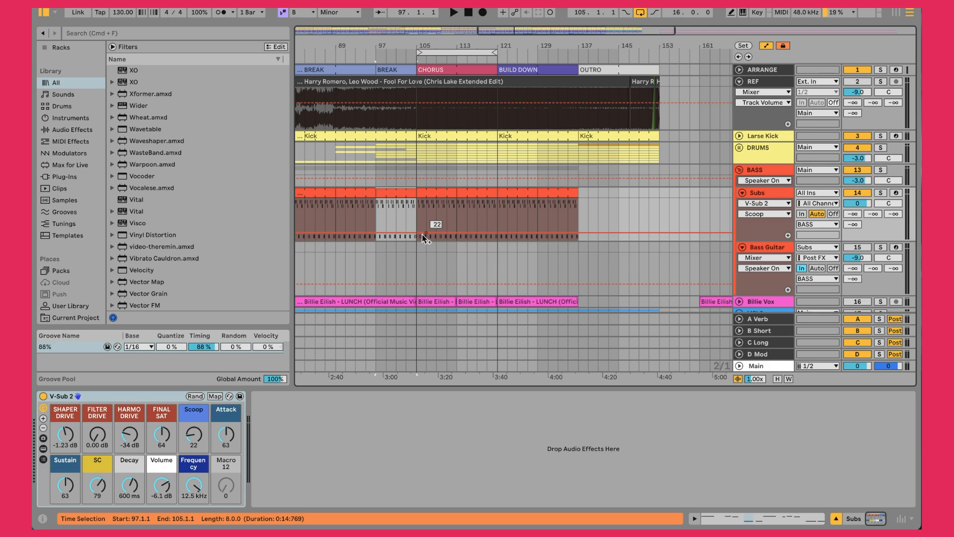
Examine the Bass Guitar's Pitch device, and select all notes of the Subs clip at bar 105 for comparison.
{"action": "left_click", "coordinate": [781, 246]}
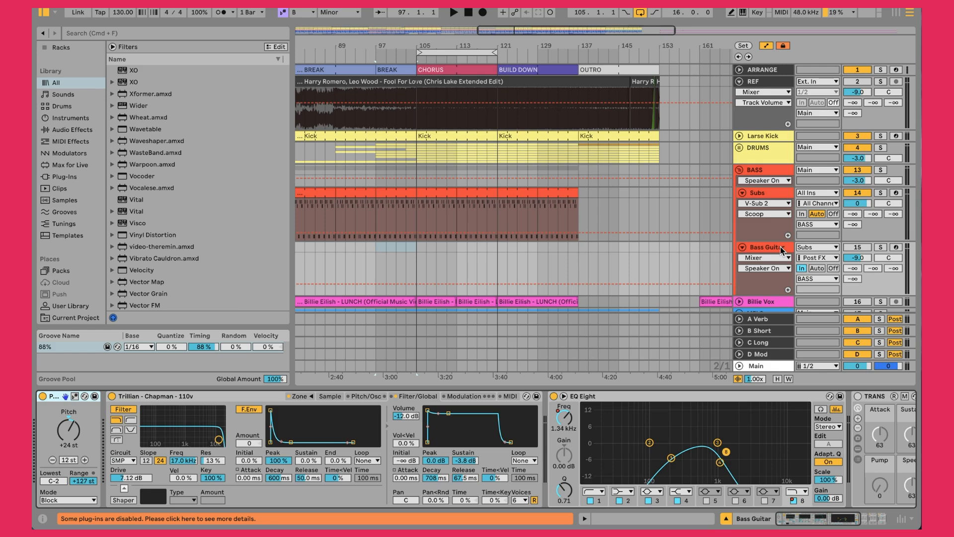
{"action": "left_click", "coordinate": [71, 431]}
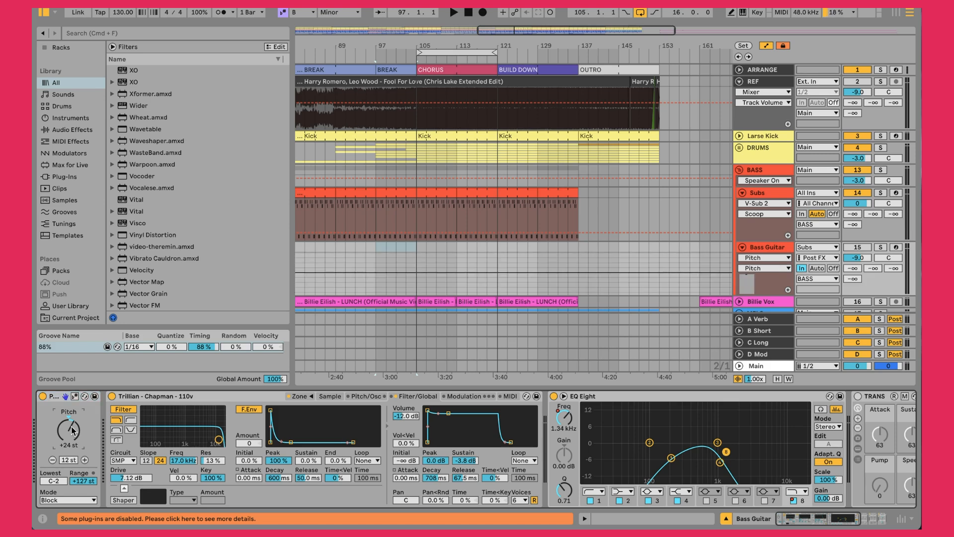
{"action": "double_click", "coordinate": [437, 192]}
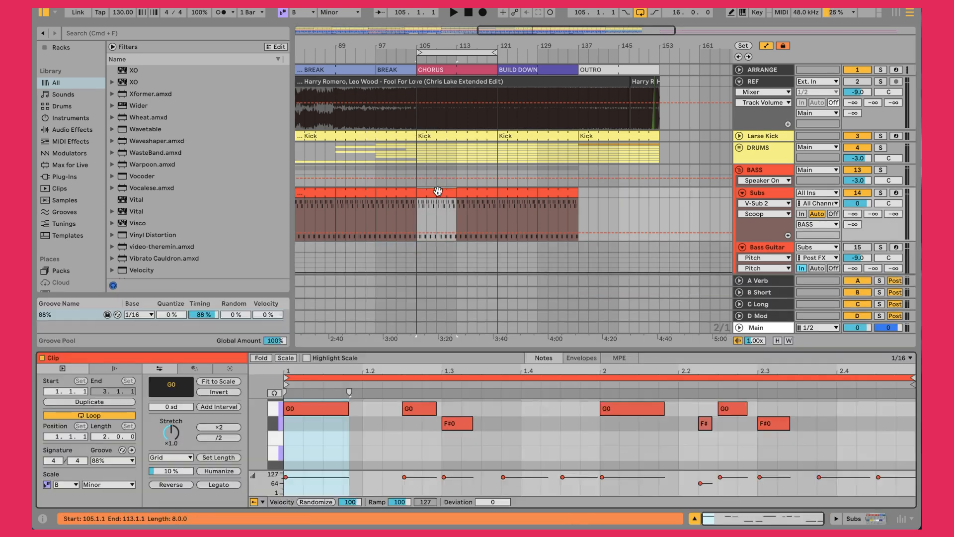
{"action": "key", "text": "shift+Down"}
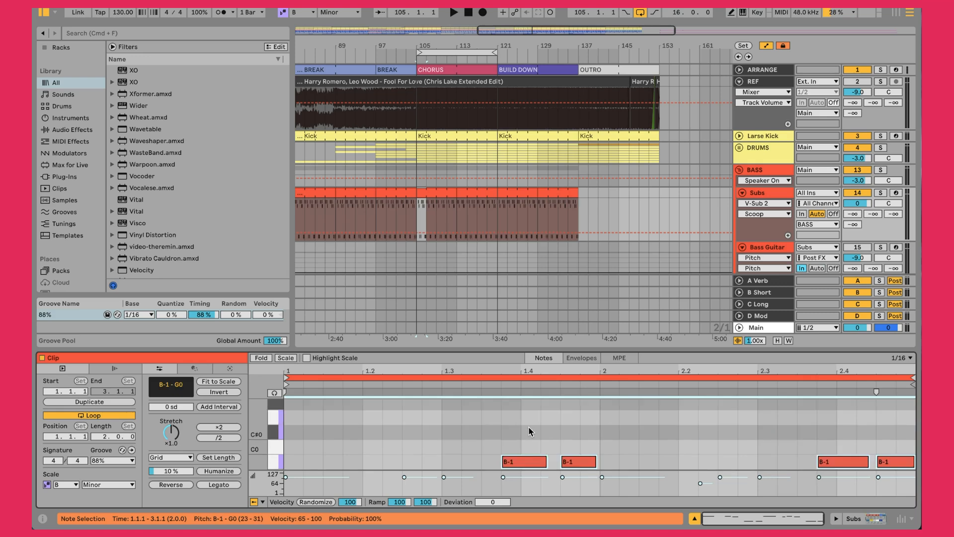
Review the Trillian - Chapman - 110v sampler and band 1 of the EQ Eight on the Bass Guitar track.
{"action": "left_click", "coordinate": [770, 246]}
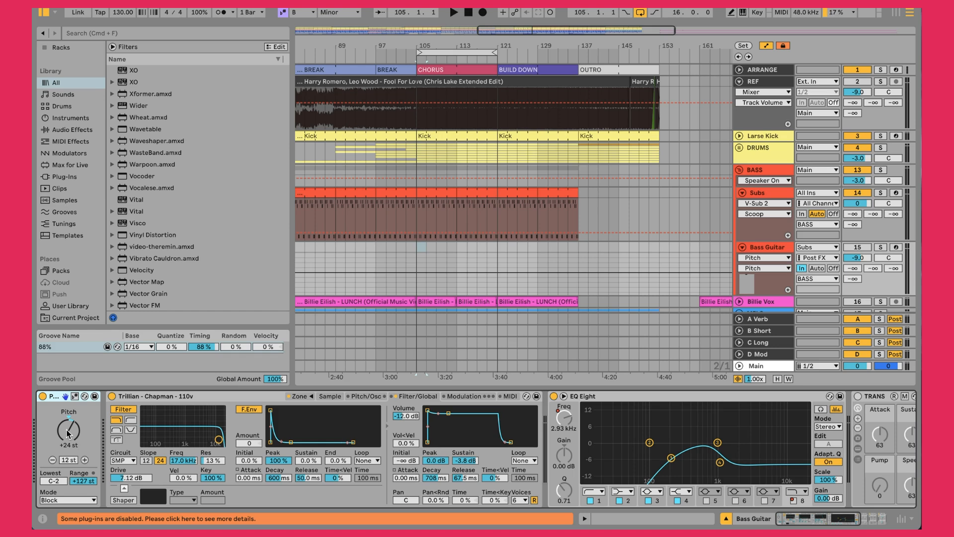
{"action": "left_click", "coordinate": [246, 395]}
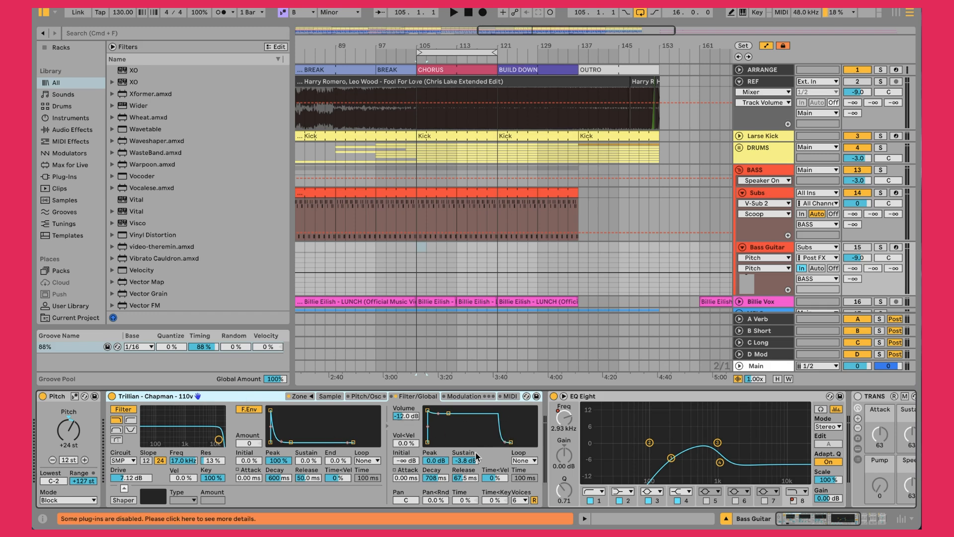
{"action": "scroll", "coordinate": [476, 457], "scroll_direction": "right", "scroll_amount": 10}
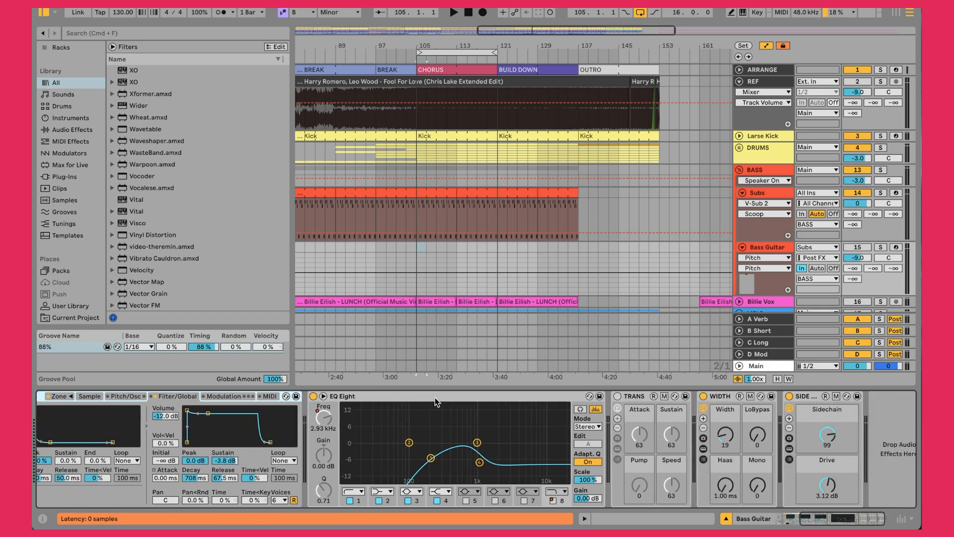
{"action": "left_click", "coordinate": [360, 500]}
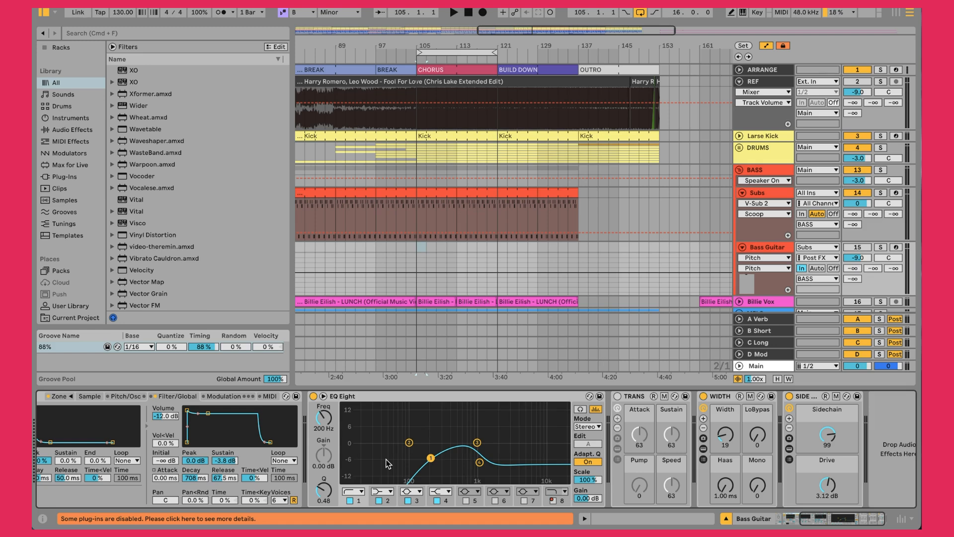
{"action": "scroll", "coordinate": [628, 448], "scroll_direction": "right", "scroll_amount": 1}
Point out the WIDTH rack and the Sidechain macro on Bass Guitar, and set the SIDE + SAT Drive to 2.55 dB.
{"action": "left_click", "coordinate": [698, 397]}
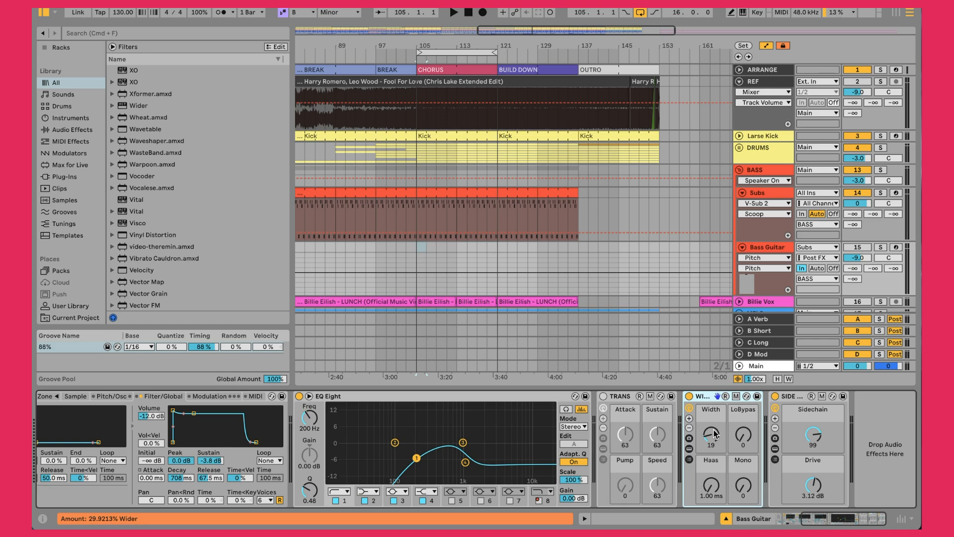
{"action": "left_click", "coordinate": [811, 439]}
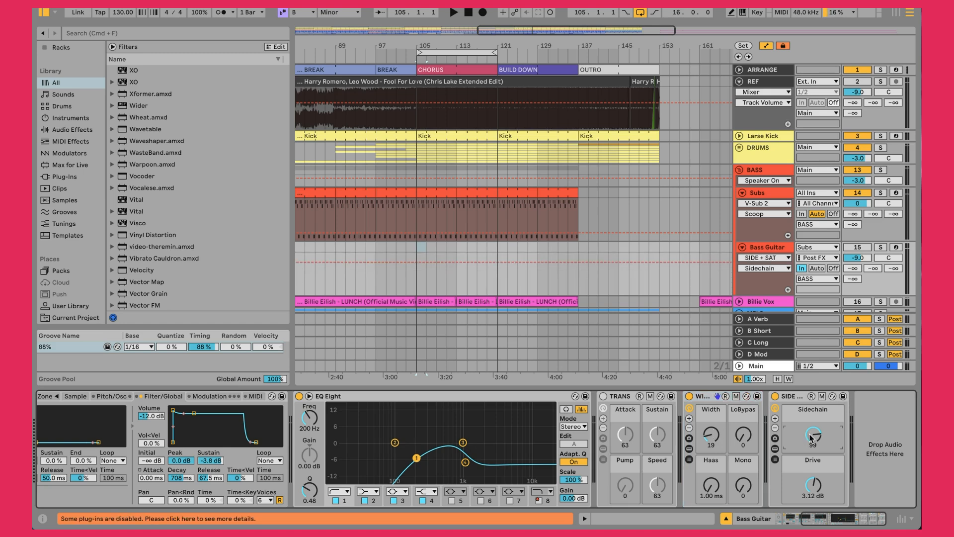
{"action": "left_click_drag", "start_coordinate": [817, 484], "coordinate": [816, 490]}
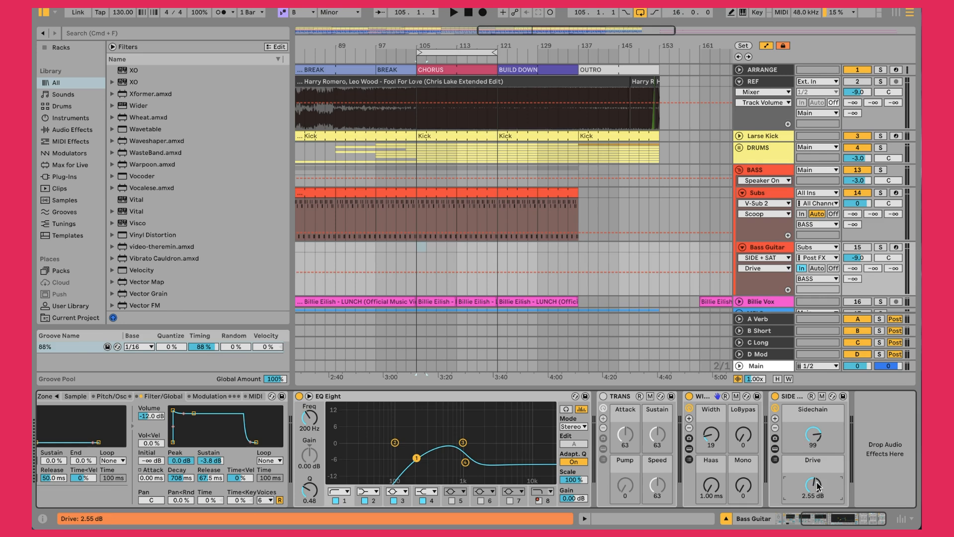
Reactivate the Bass Guitar track, play the chorus from bar 105 with it, and stop playback.
{"action": "left_click", "coordinate": [856, 249]}
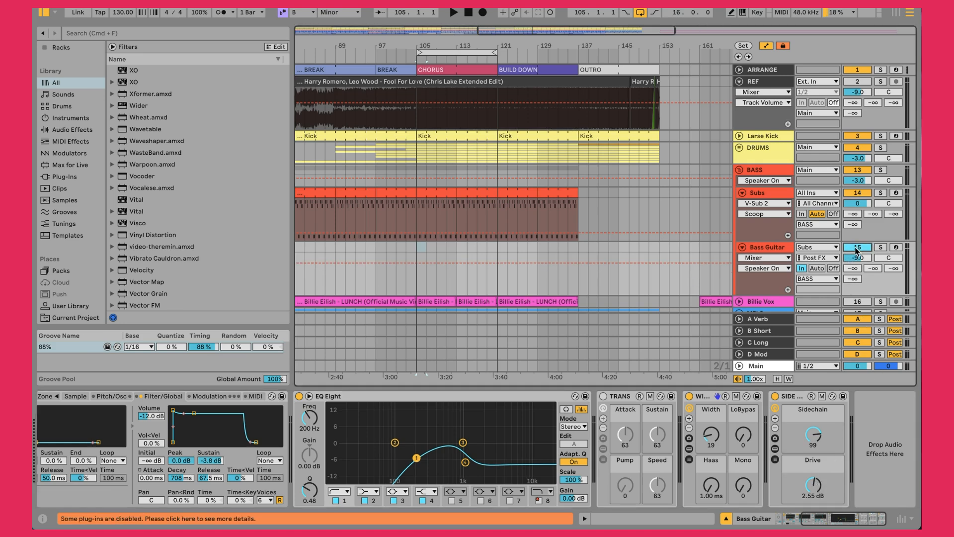
{"action": "key", "text": "space"}
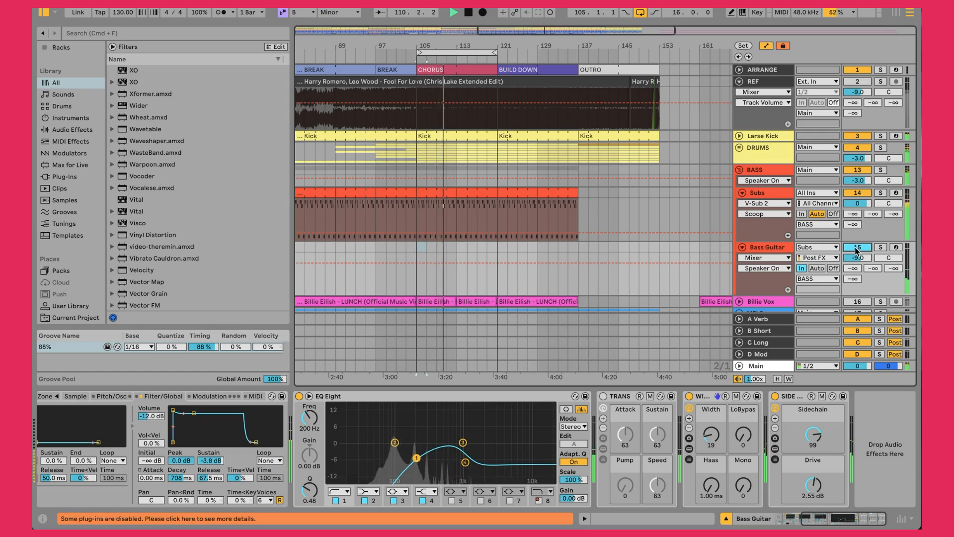
{"action": "key", "text": "space"}
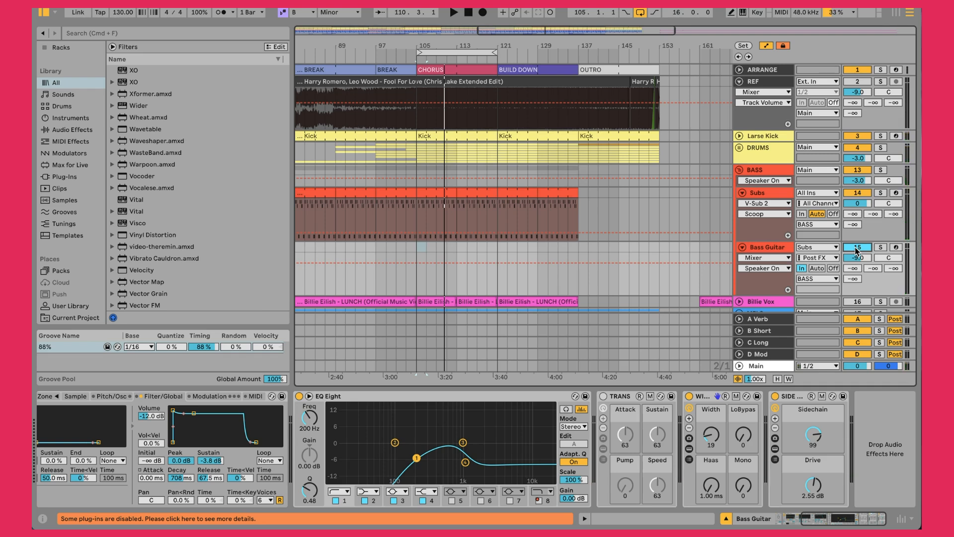
Review THE_COMPRESSOR on the BASS group, look through its Magic setup questions, and close the plug-in.
{"action": "left_click", "coordinate": [775, 172]}
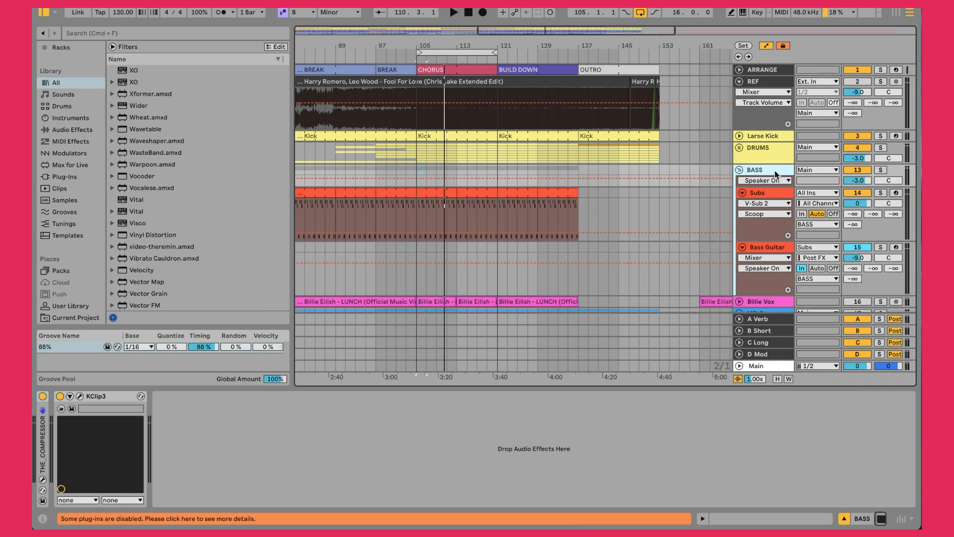
{"action": "left_click", "coordinate": [43, 480]}
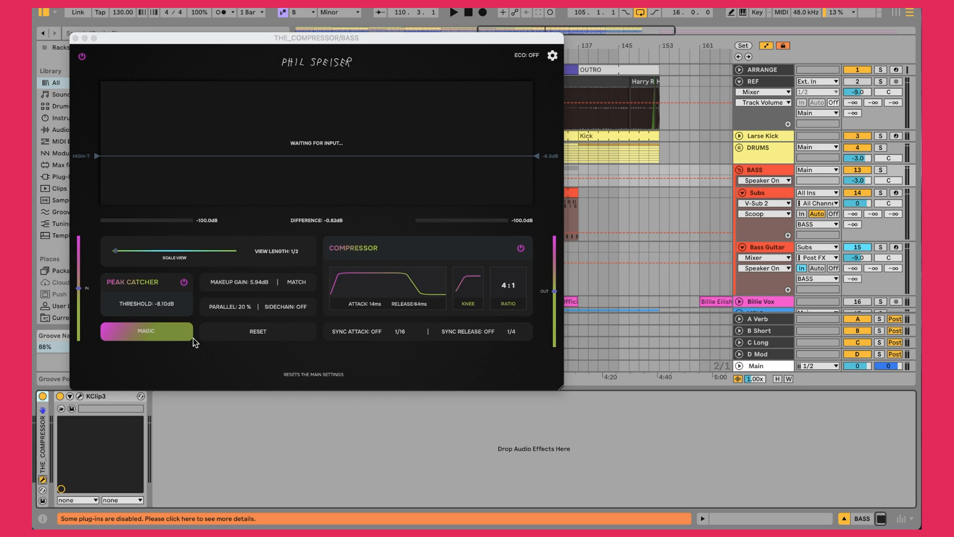
{"action": "left_click", "coordinate": [171, 333]}
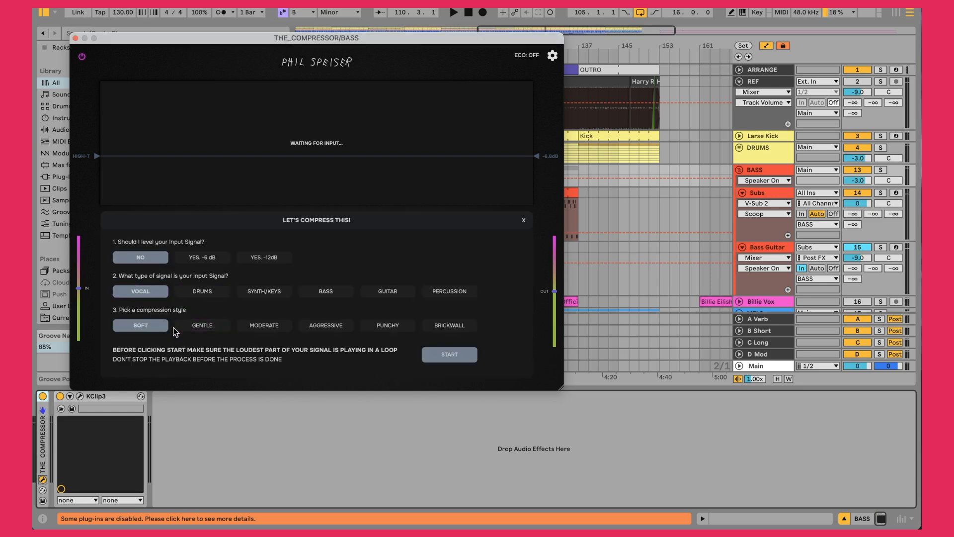
{"action": "left_click", "coordinate": [75, 38]}
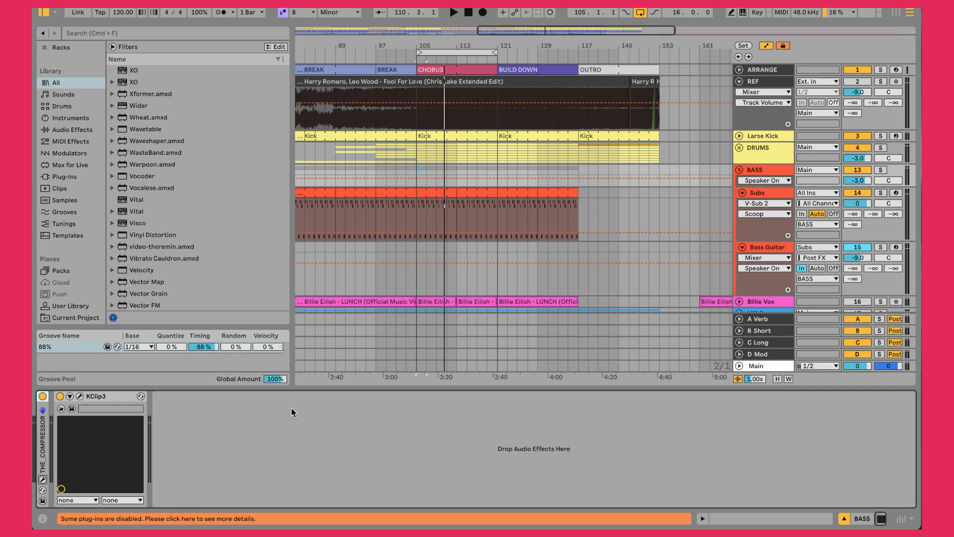
Open KClip3 on the BASS group, play the chorus from bar 105 to check its clipping, stop, and close the plug-in.
{"action": "left_click", "coordinate": [79, 396]}
{"action": "left_click", "coordinate": [648, 313]}
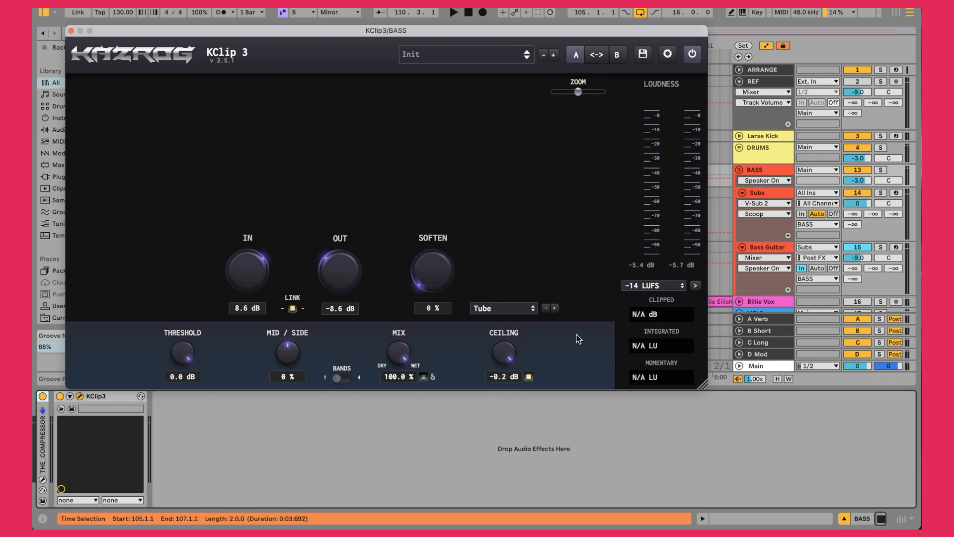
{"action": "key", "text": "space"}
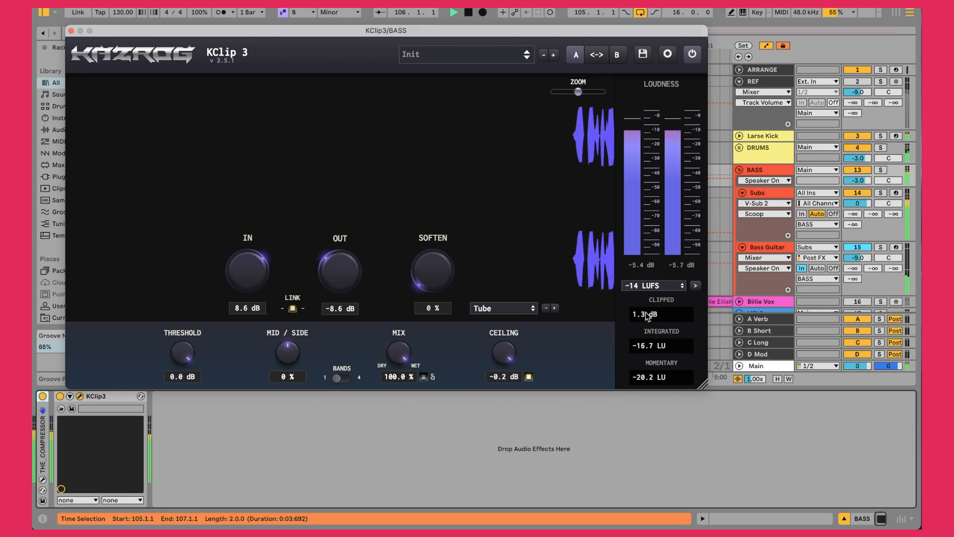
{"action": "key", "text": "space"}
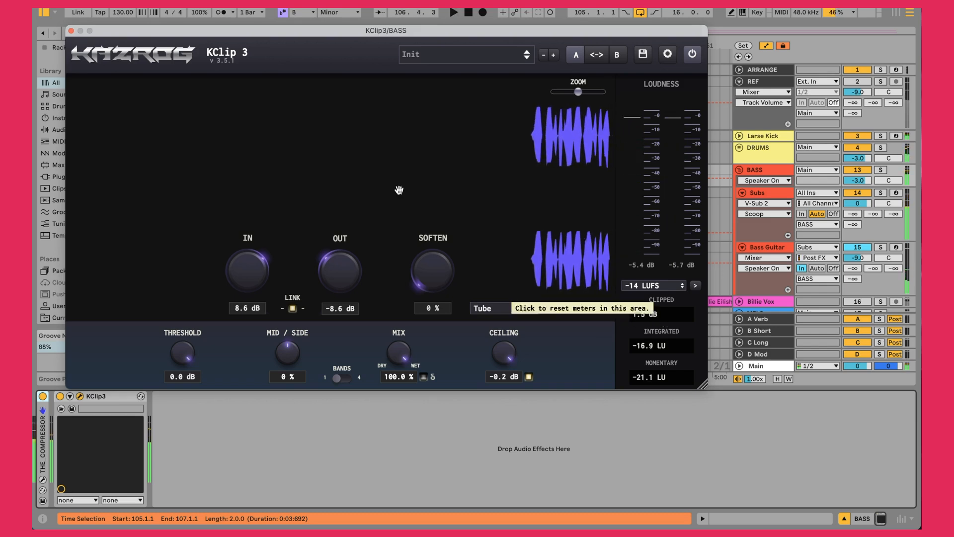
{"action": "left_click", "coordinate": [71, 31]}
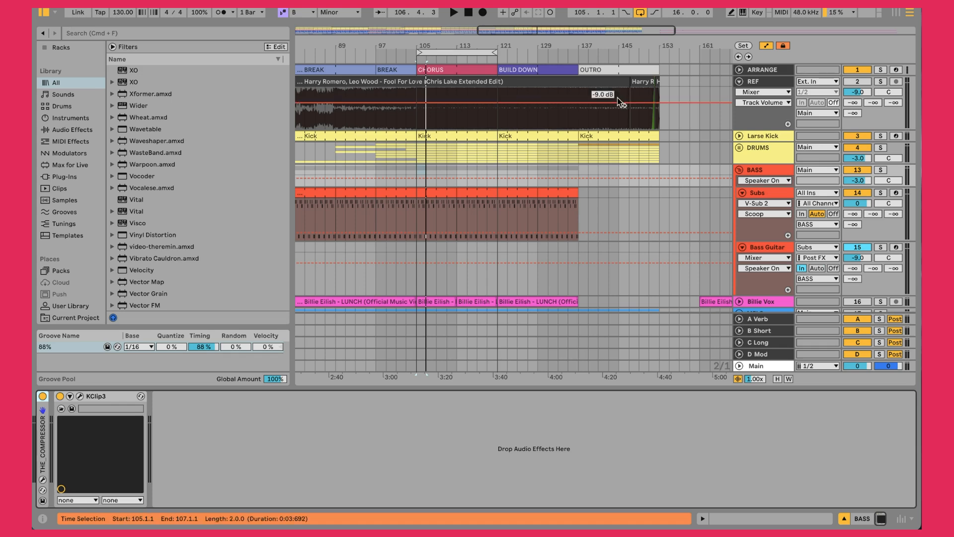
Fold the BASS group, activate and unfold the Billie Vox track, and play the chorus from bar 105 with the vocal.
{"action": "left_click", "coordinate": [739, 170]}
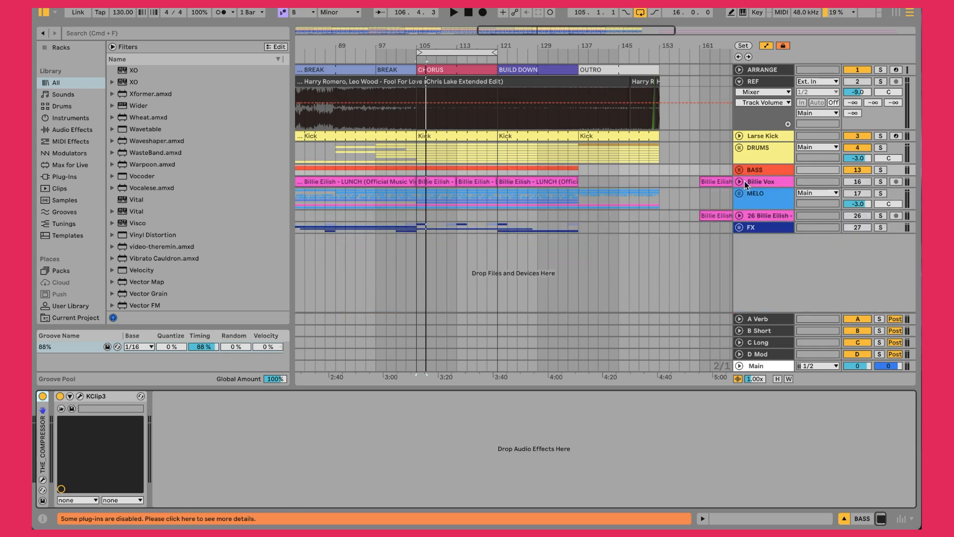
{"action": "left_click", "coordinate": [776, 182]}
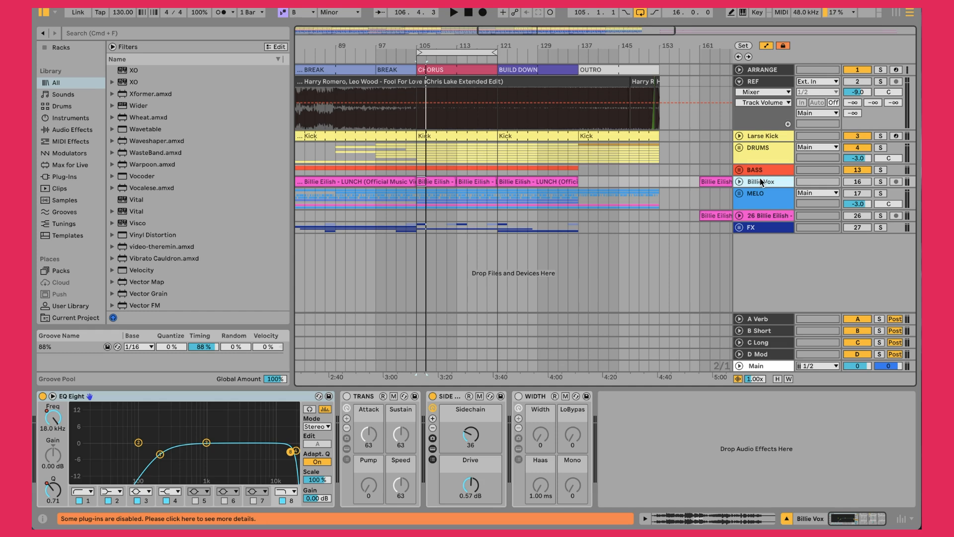
{"action": "left_click", "coordinate": [858, 183]}
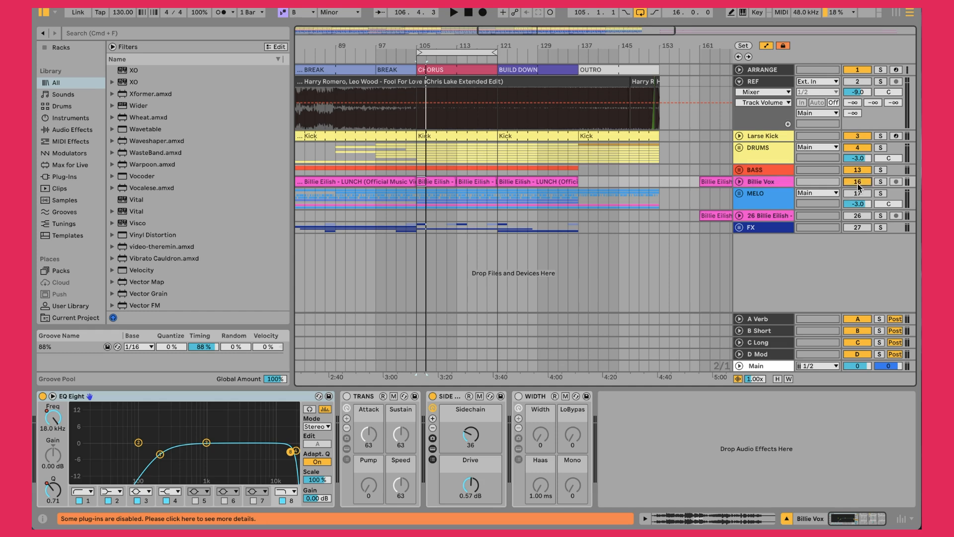
{"action": "left_click", "coordinate": [739, 182]}
{"action": "key", "text": "space"}
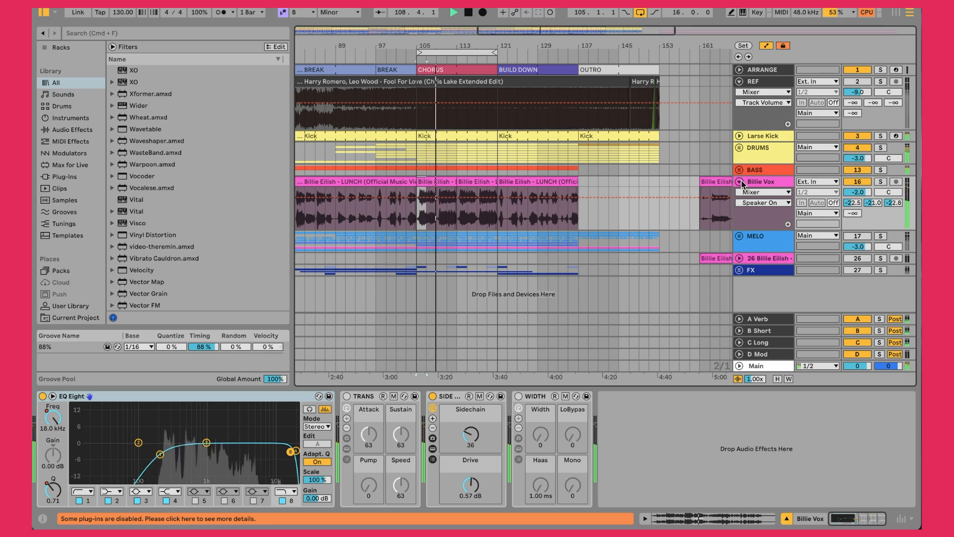
{"action": "key", "text": "space"}
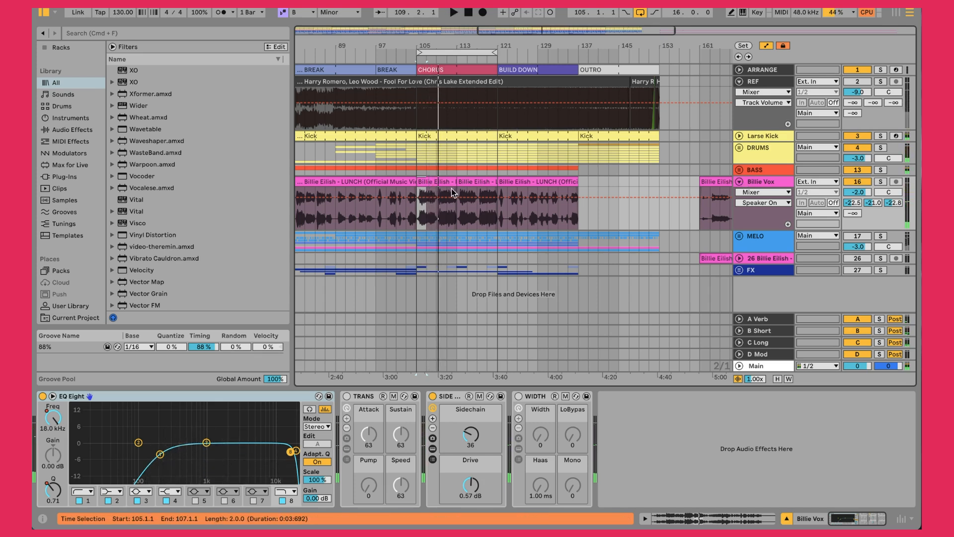
Select the Billie Vox chorus section from bar 105 to 113, review its effects, and play it while viewing the REF Spectrum.
{"action": "scroll", "coordinate": [452, 191], "scroll_direction": "left", "scroll_amount": 1}
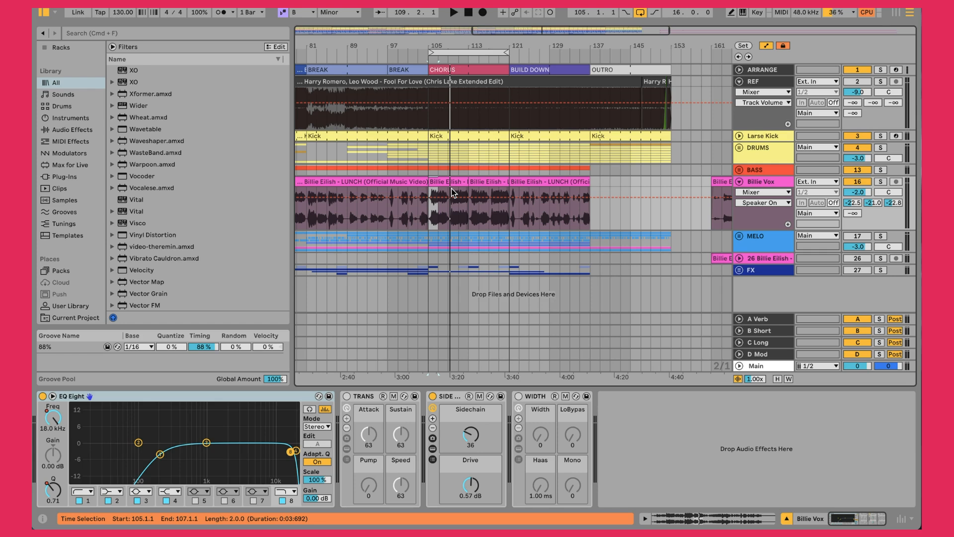
{"action": "left_click", "coordinate": [443, 181]}
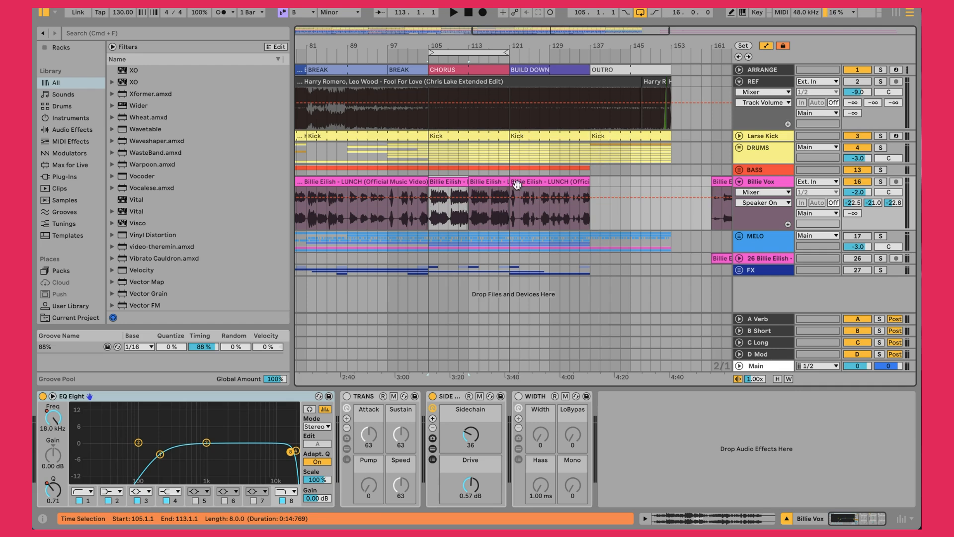
{"action": "double_click", "coordinate": [761, 184]}
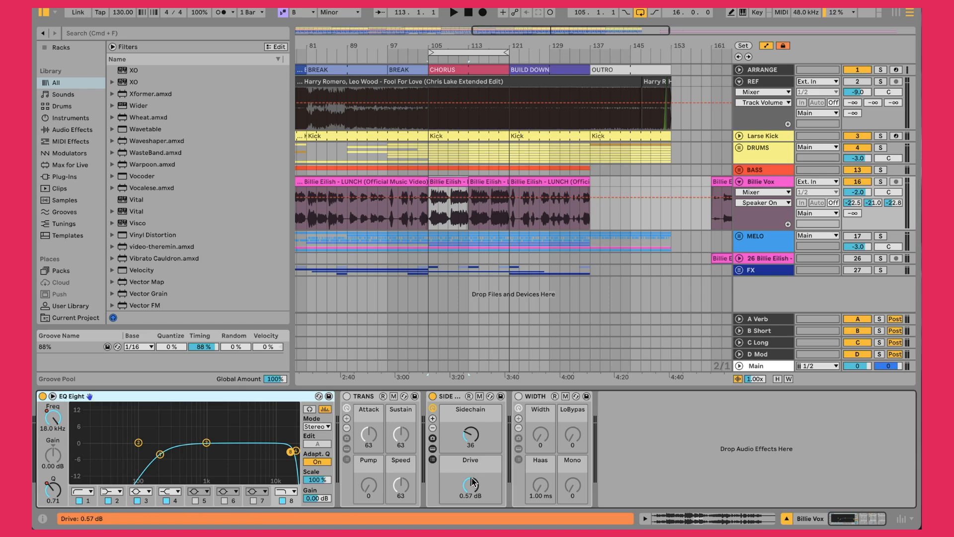
{"action": "key", "text": "space"}
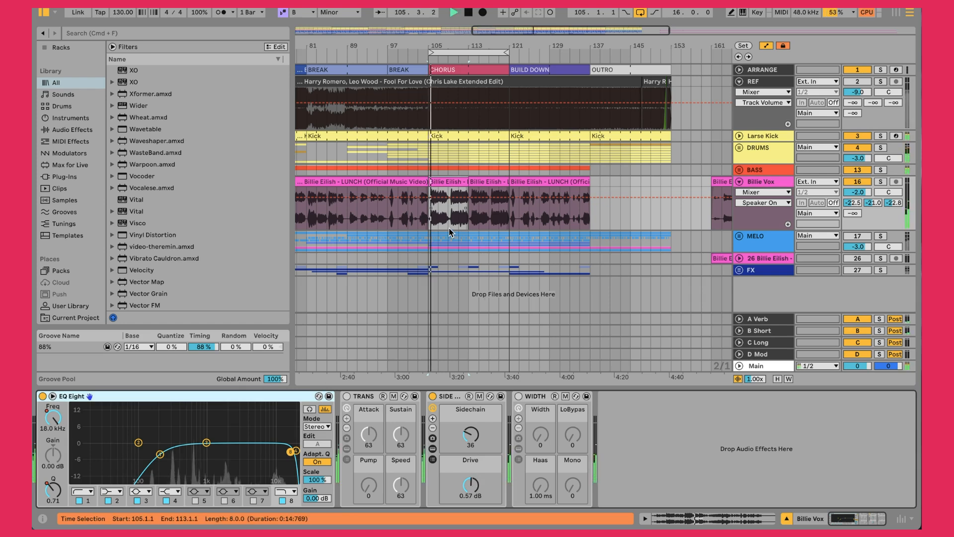
{"action": "key", "text": "s"}
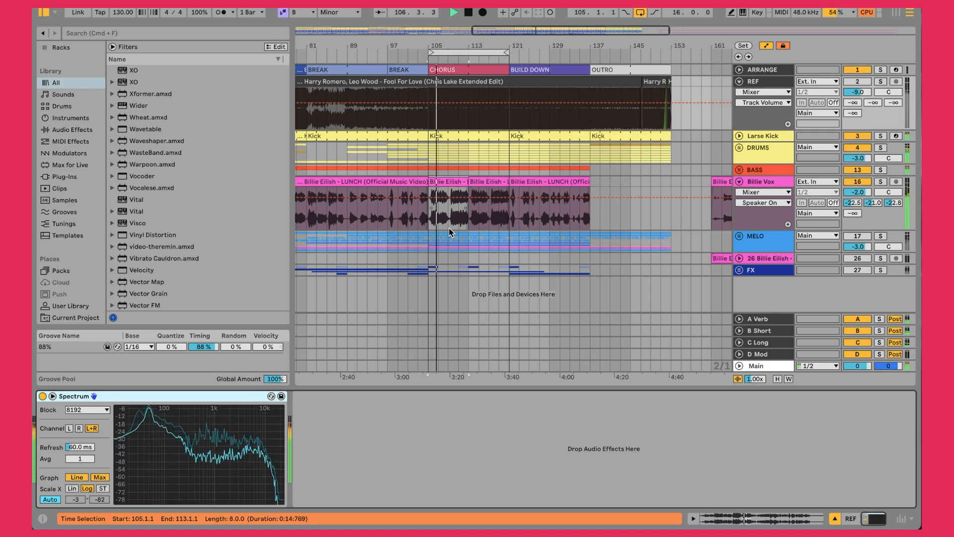
{"action": "key", "text": "space"}
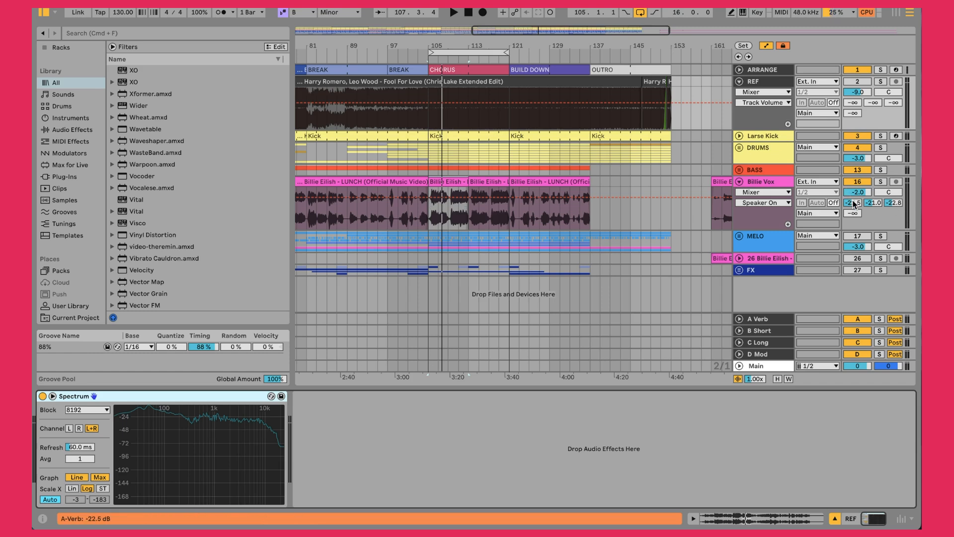
Review the vocal's return effects: ValhallaVintageVerb on A Verb, and the Echo devices on B Short and C Long.
{"action": "left_click", "coordinate": [767, 321]}
{"action": "left_click", "coordinate": [62, 396]}
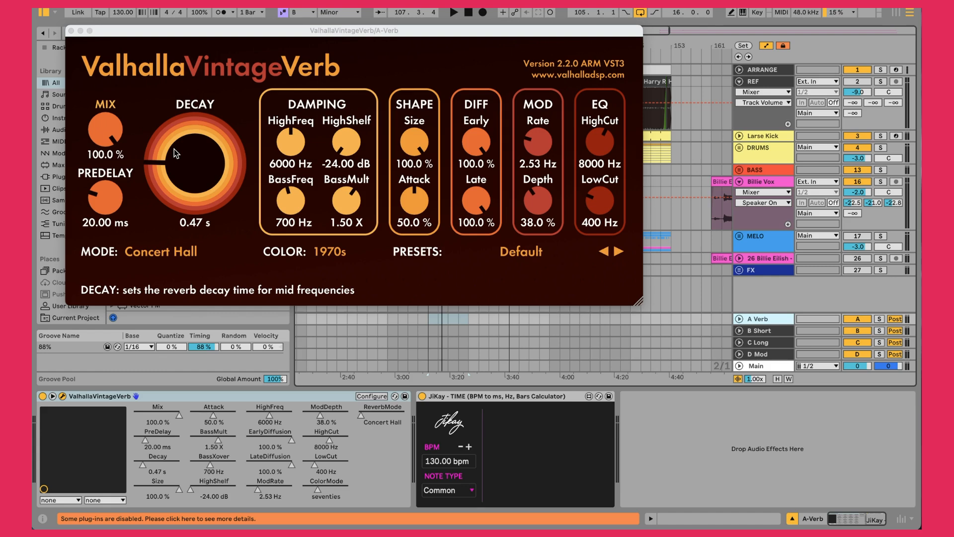
{"action": "left_click", "coordinate": [70, 31]}
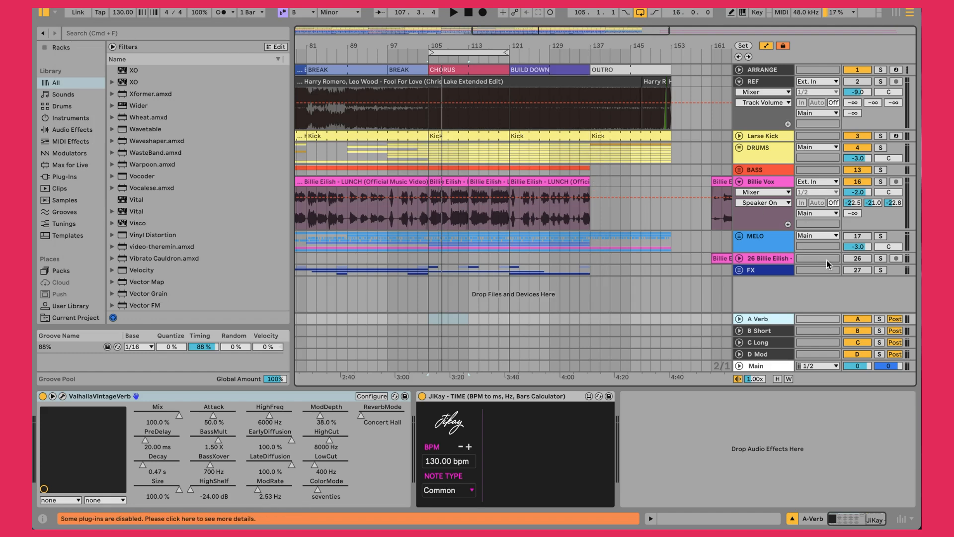
{"action": "left_click", "coordinate": [755, 330]}
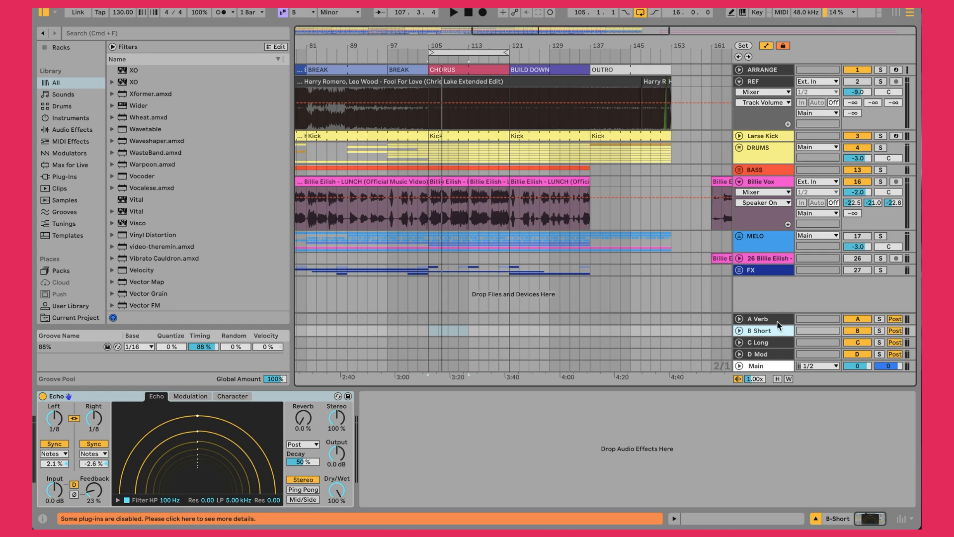
{"action": "left_click", "coordinate": [774, 344]}
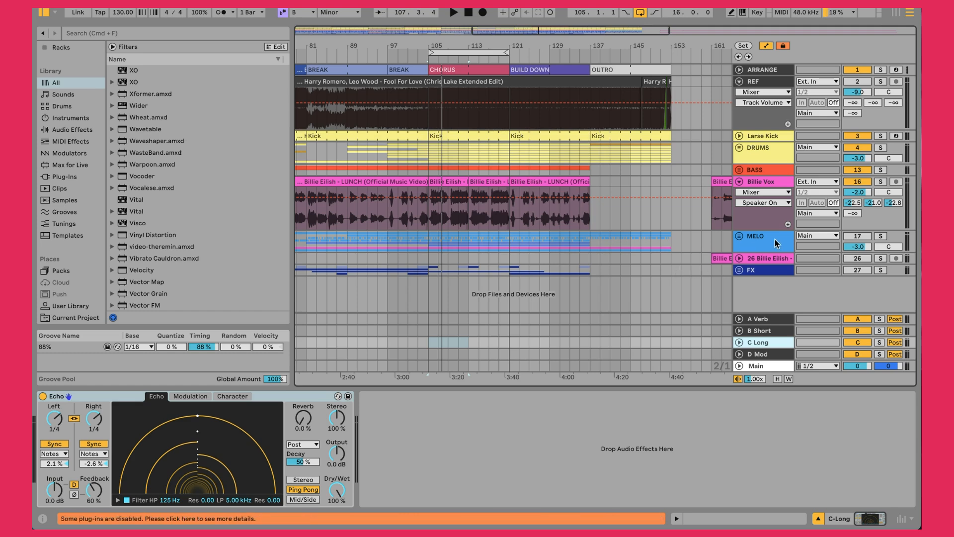
Unfold the MELO group, activate it, and play part of the chorus with the melodic tracks.
{"action": "left_click", "coordinate": [739, 236]}
{"action": "scroll", "coordinate": [740, 238], "scroll_direction": "down", "scroll_amount": 5}
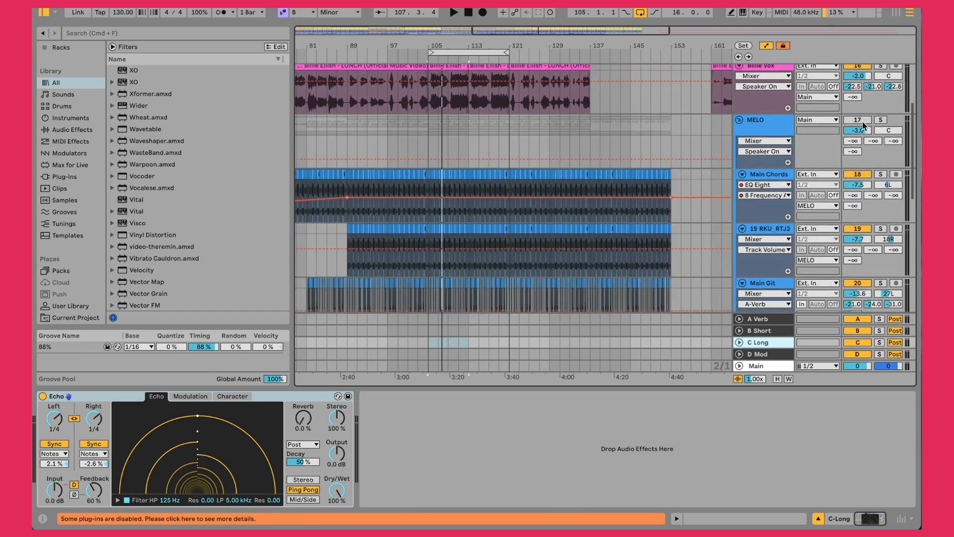
{"action": "key", "text": "space"}
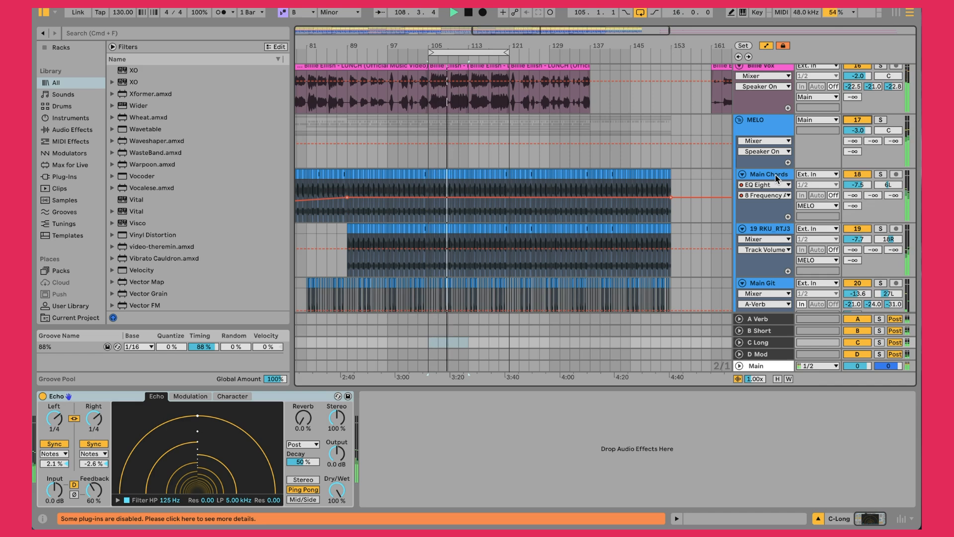
{"action": "key", "text": "space"}
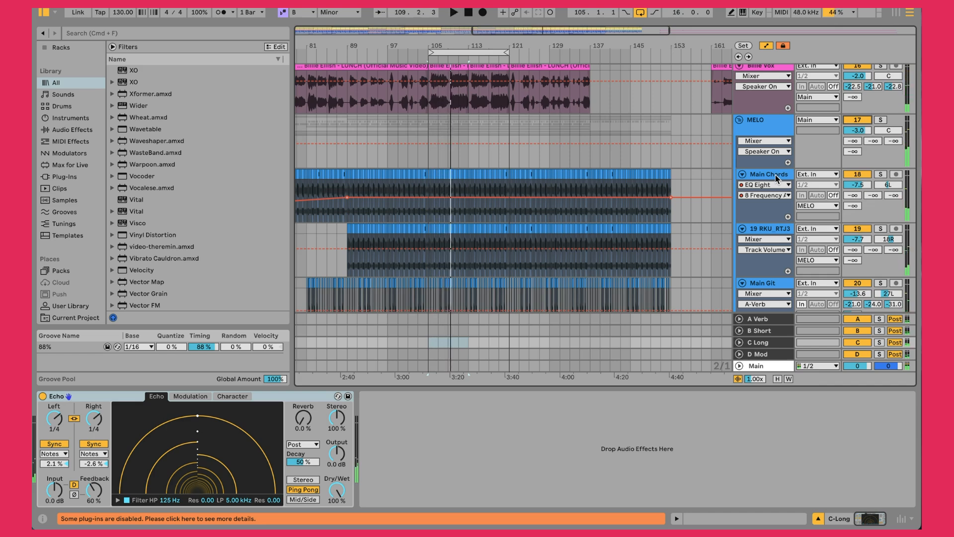
Select the MELO tracks 19 through 25 and deactivate them, leaving only Main Chords active.
{"action": "left_click", "coordinate": [777, 229]}
{"action": "scroll", "coordinate": [775, 234], "scroll_direction": "down", "scroll_amount": 6}
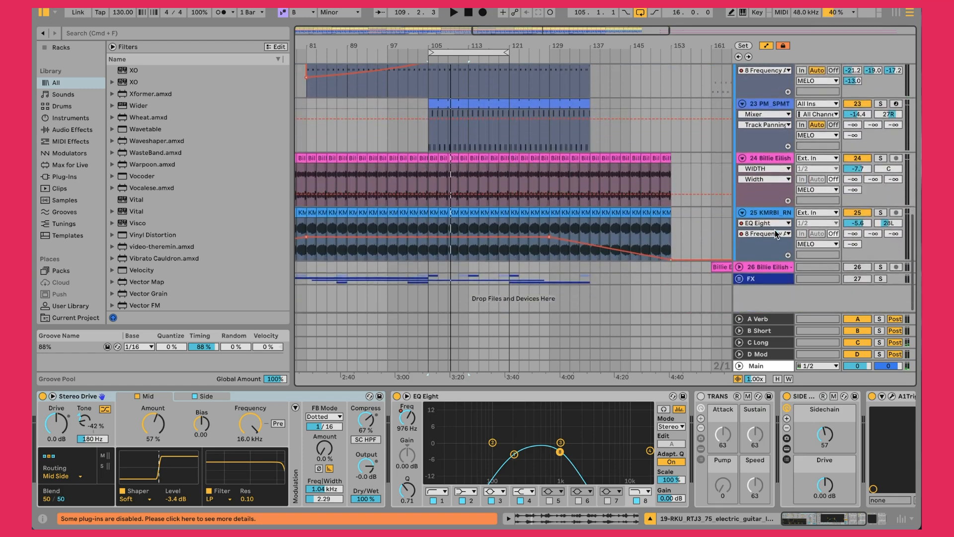
{"action": "left_click", "coordinate": [771, 213]}
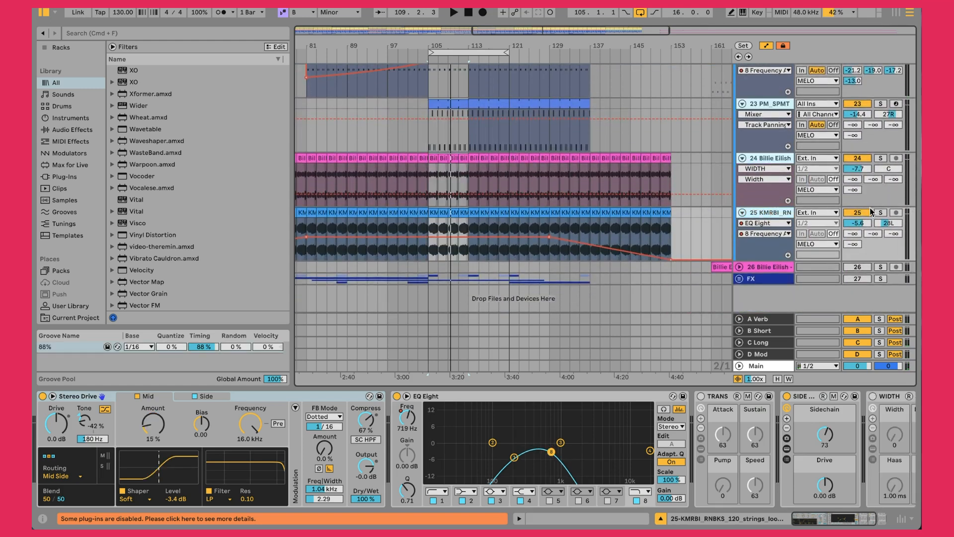
Select the Main Chords track, play the chorus from bar 105, solo and unsolo the chords, and stop playback.
{"action": "scroll", "coordinate": [714, 183], "scroll_direction": "up", "scroll_amount": 8}
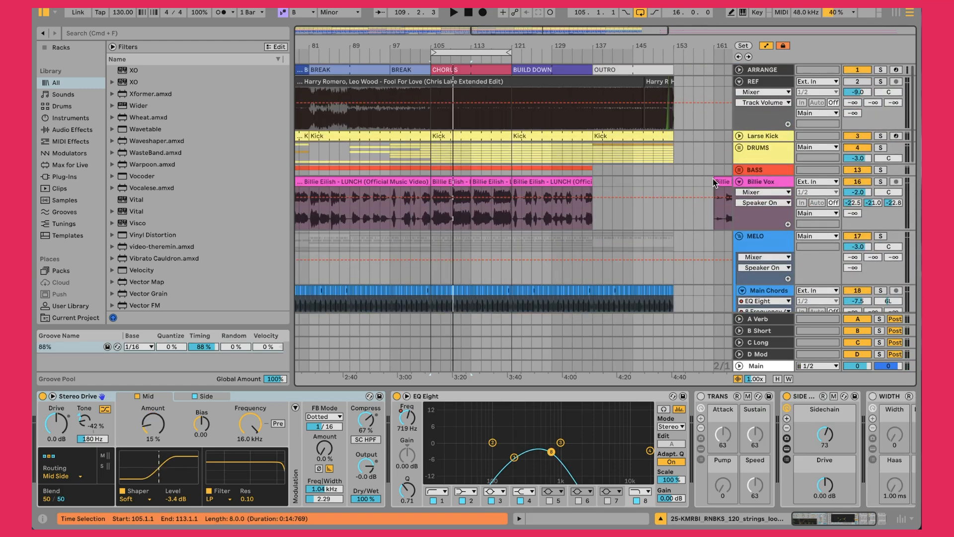
{"action": "scroll", "coordinate": [714, 183], "scroll_direction": "down", "scroll_amount": 3}
{"action": "left_click", "coordinate": [778, 219]}
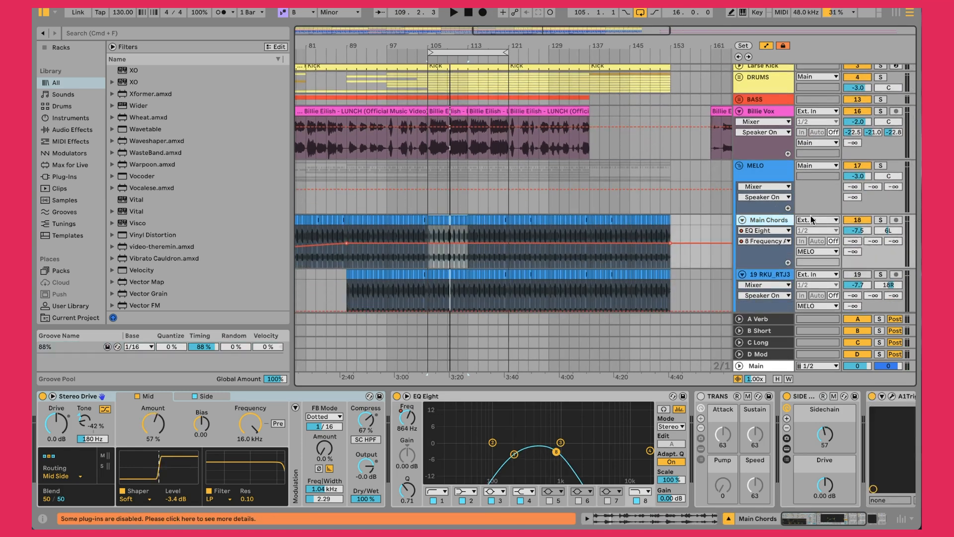
{"action": "key", "text": "space"}
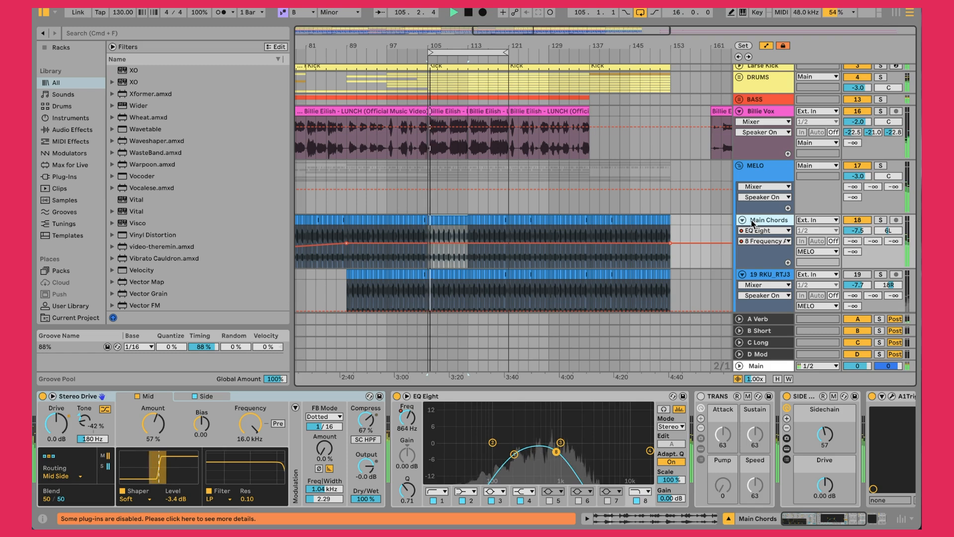
{"action": "left_click", "coordinate": [880, 219]}
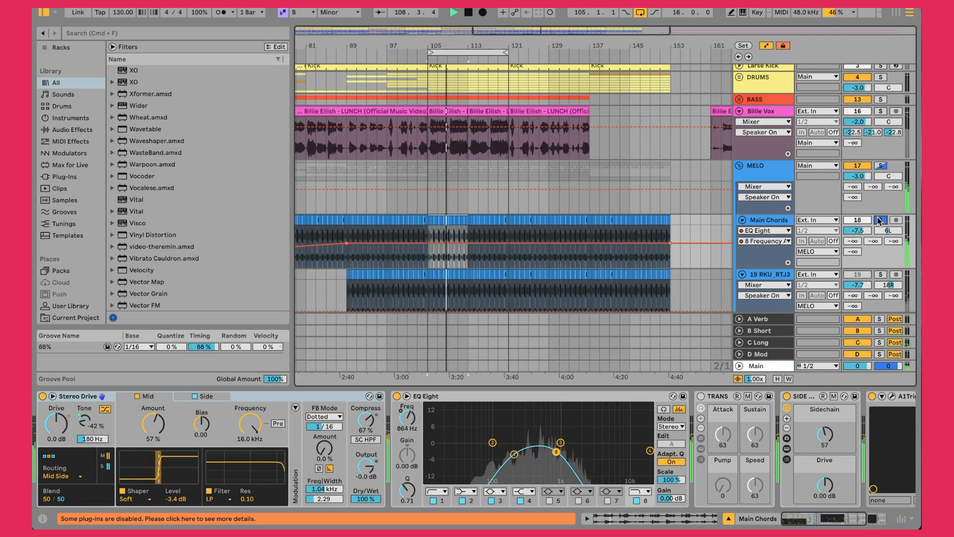
{"action": "left_click", "coordinate": [879, 220]}
{"action": "key", "text": "space"}
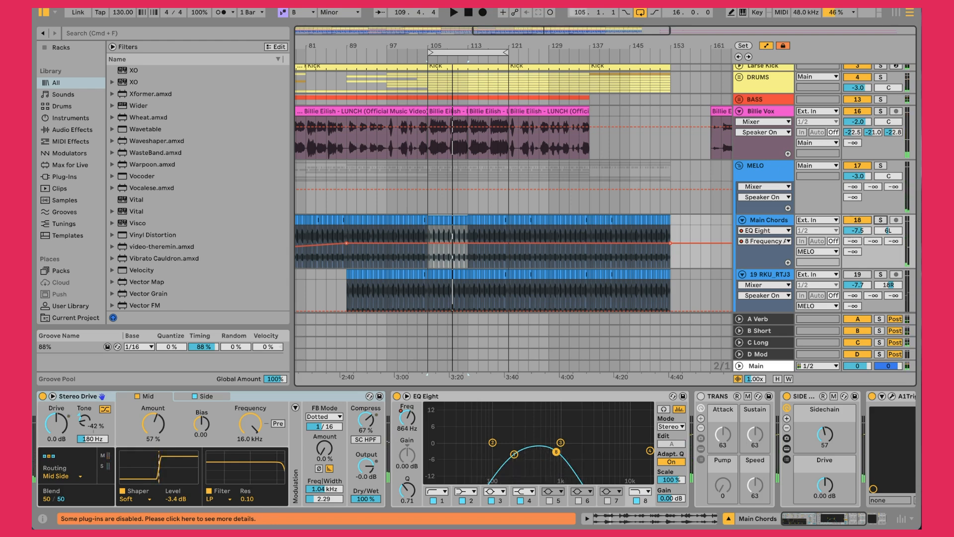
Examine the chopped Main Chords clips up close and play them from an insert mark at bar 105.
{"action": "left_click_drag", "start_coordinate": [435, 45], "coordinate": [436, 124]}
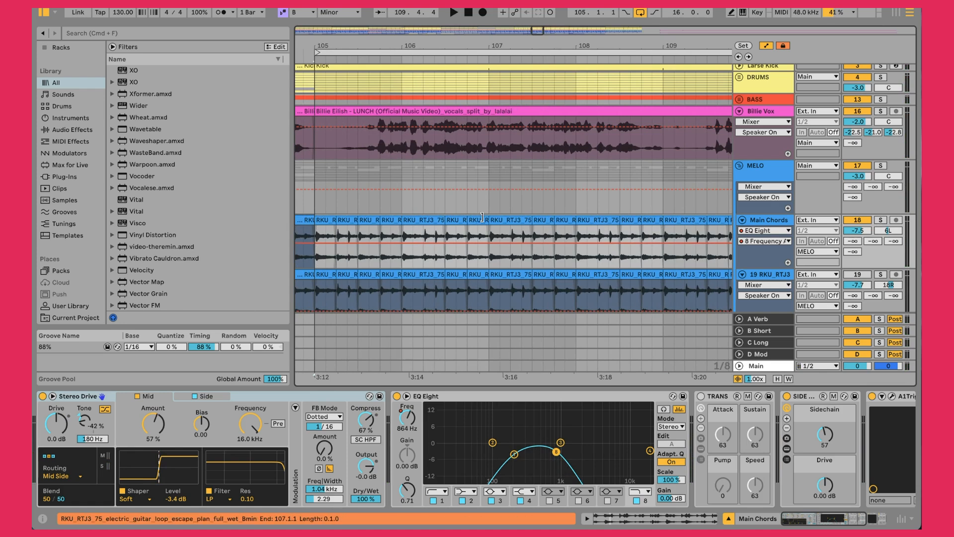
{"action": "left_click", "coordinate": [313, 201]}
{"action": "key", "text": "space"}
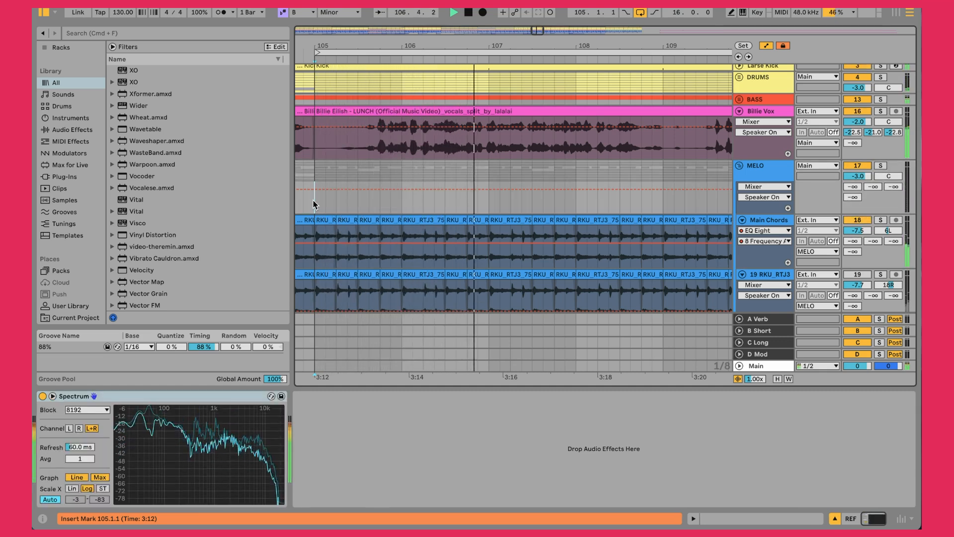
Stop playback and review the Main Chords effect chain through to the width rack, opening and closing the A1TriggerGate plug-in.
{"action": "key", "text": "space"}
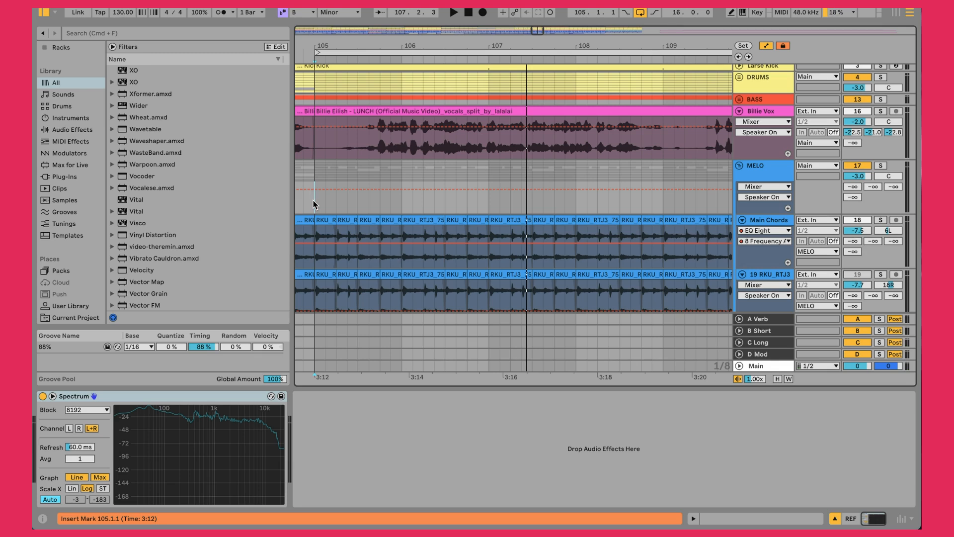
{"action": "scroll", "coordinate": [452, 184], "scroll_direction": "down", "scroll_amount": 2}
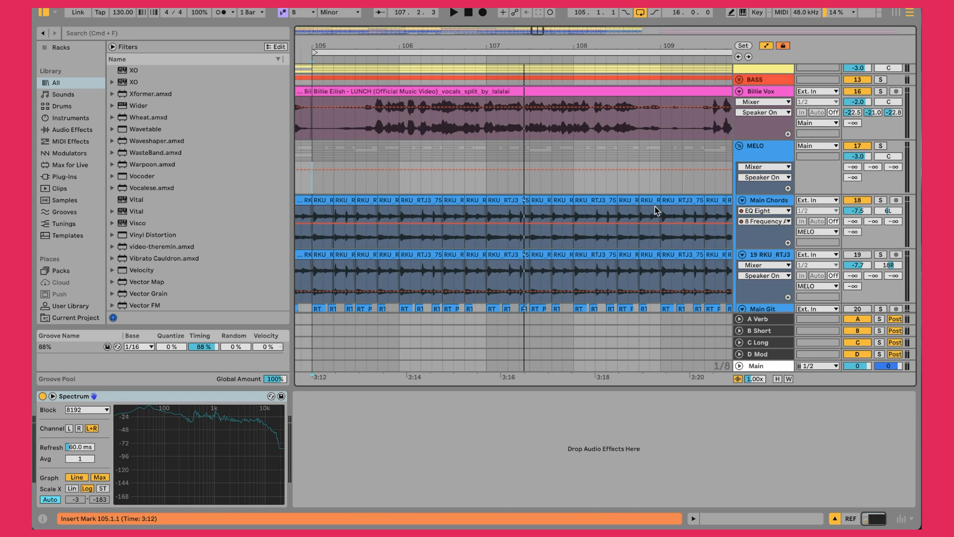
{"action": "left_click", "coordinate": [762, 200]}
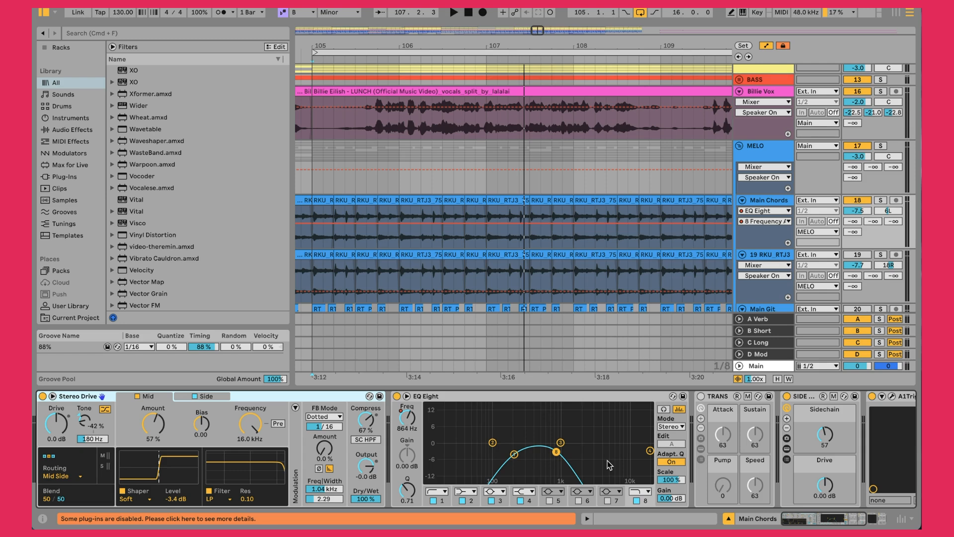
{"action": "scroll", "coordinate": [607, 460], "scroll_direction": "right", "scroll_amount": 6}
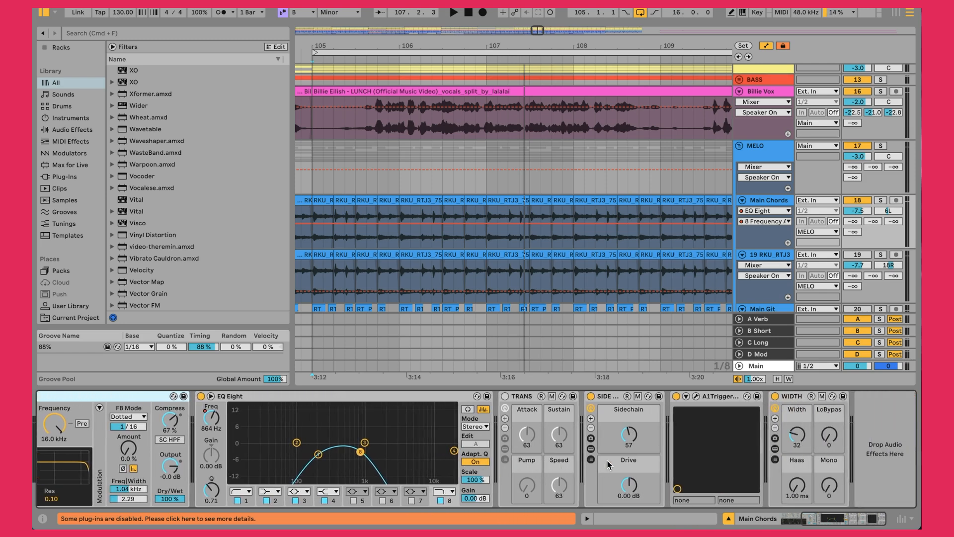
{"action": "left_click", "coordinate": [626, 435]}
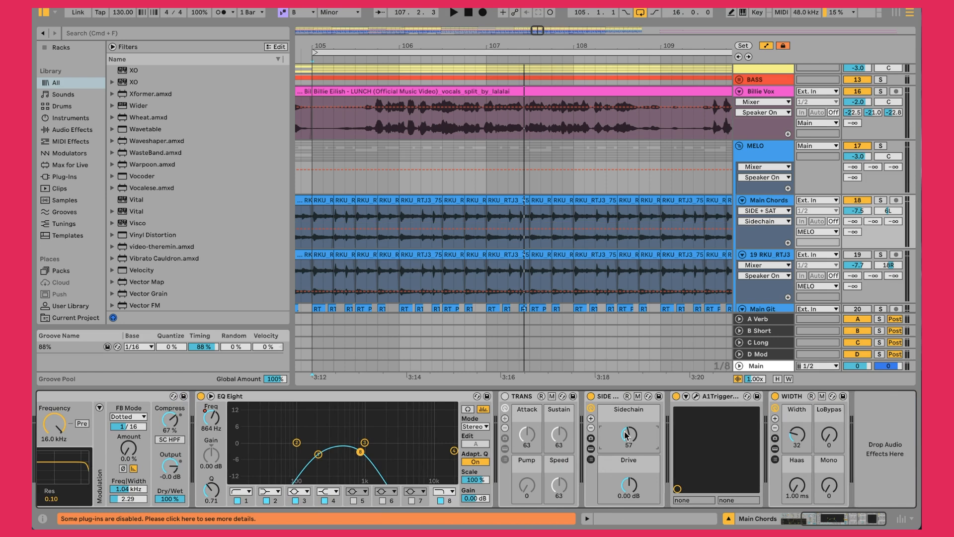
{"action": "left_click", "coordinate": [696, 396]}
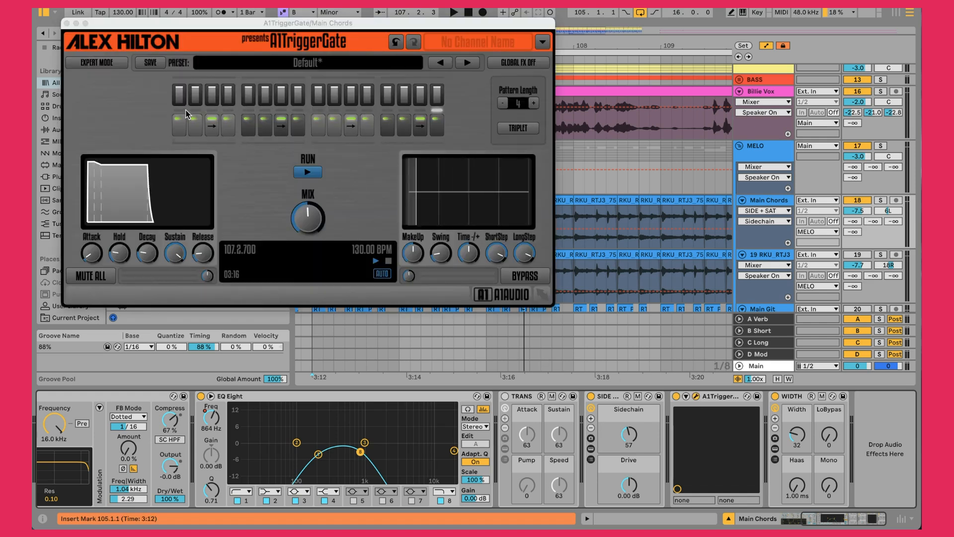
{"action": "left_click", "coordinate": [67, 24]}
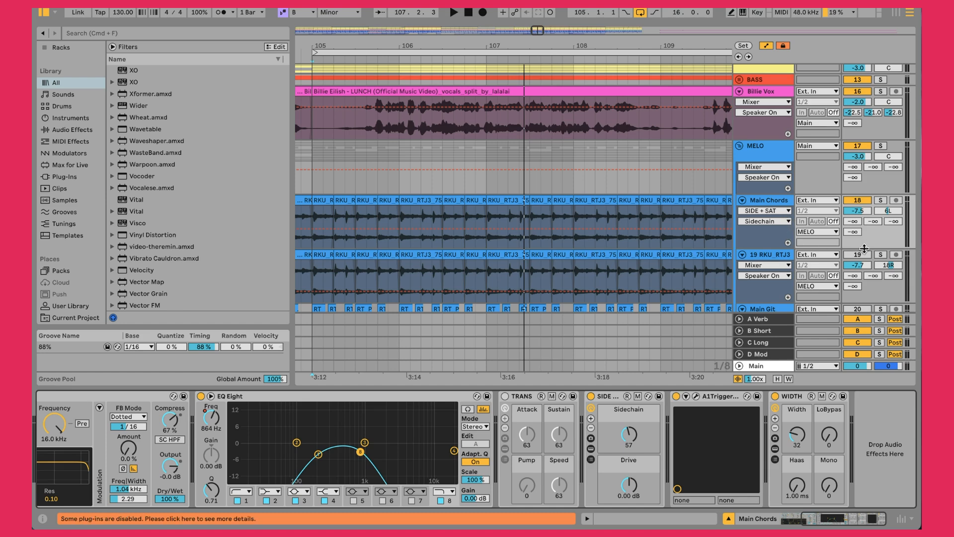
Activate chord track 19, mute the Billie Vox track, and play the chorus from bar 105.
{"action": "key", "text": "space"}
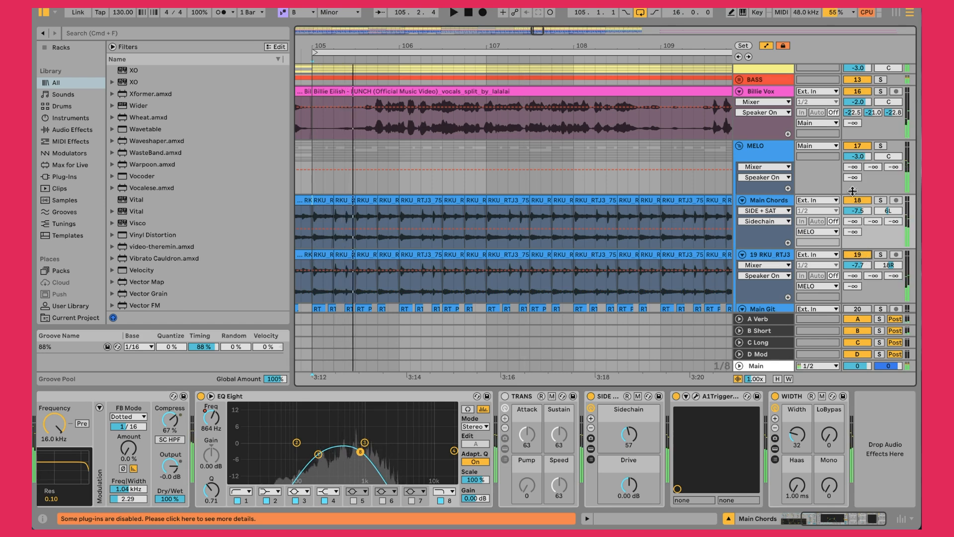
{"action": "left_click", "coordinate": [856, 92]}
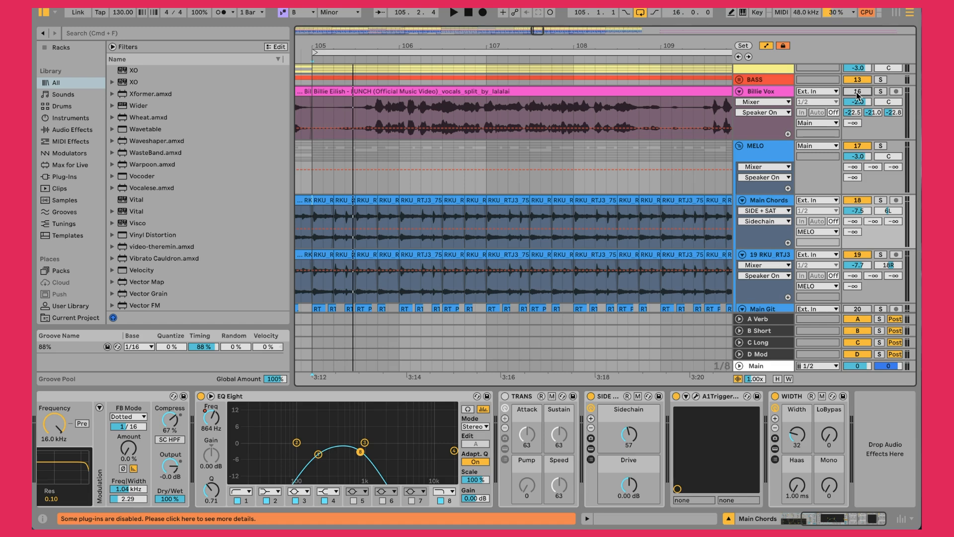
{"action": "key", "text": "space"}
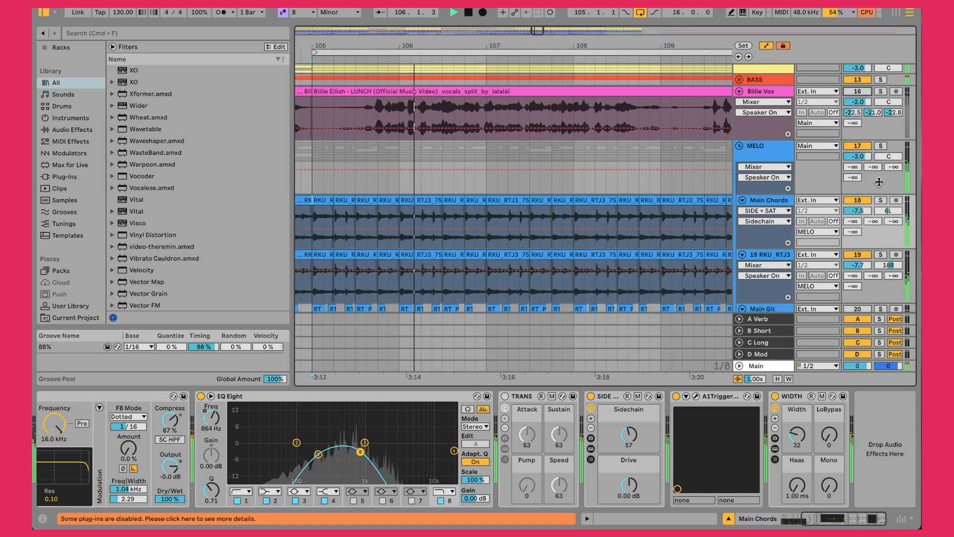
Solo track 19 and Main Chords in turn to compare the two layers, clear the solo, and stop playback.
{"action": "left_click", "coordinate": [880, 255]}
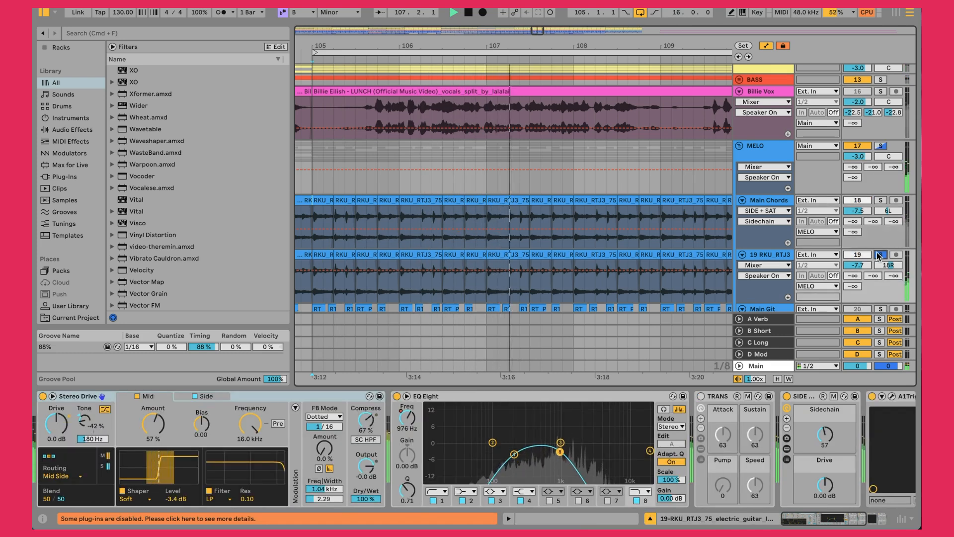
{"action": "left_click", "coordinate": [880, 200]}
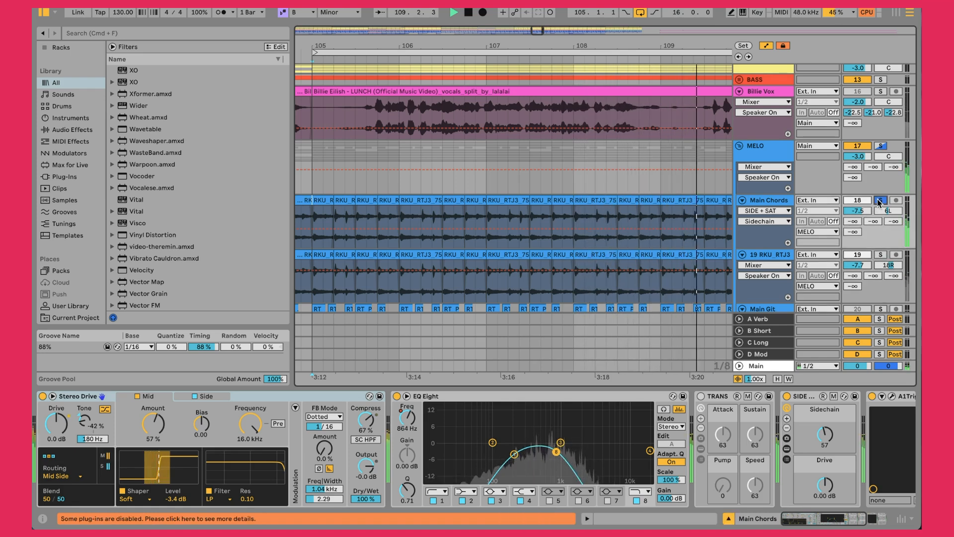
{"action": "left_click", "coordinate": [880, 201]}
{"action": "key", "text": "space"}
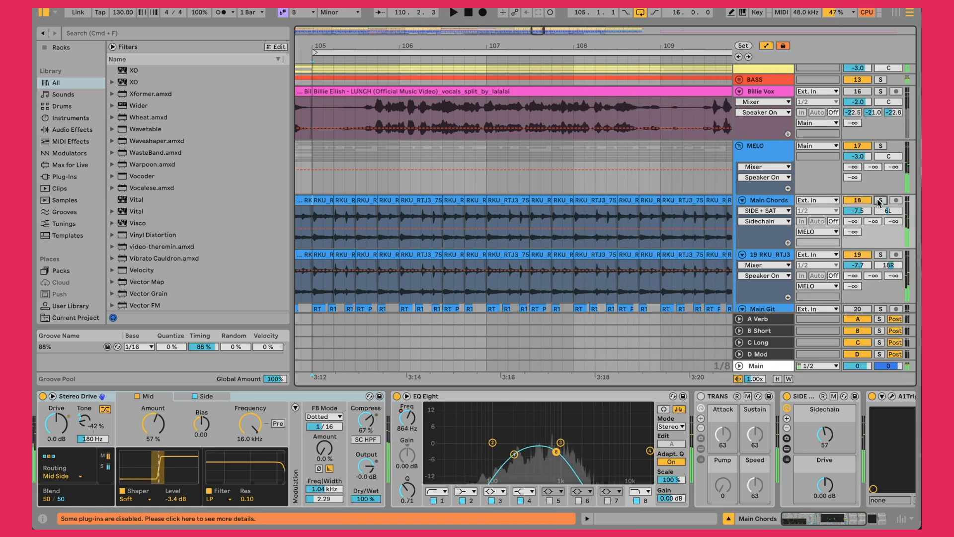
Compare the pitch transposition of the clips at 108.3.1 on track 19 and Main Chords.
{"action": "left_click", "coordinate": [759, 257]}
{"action": "left_click", "coordinate": [626, 258]}
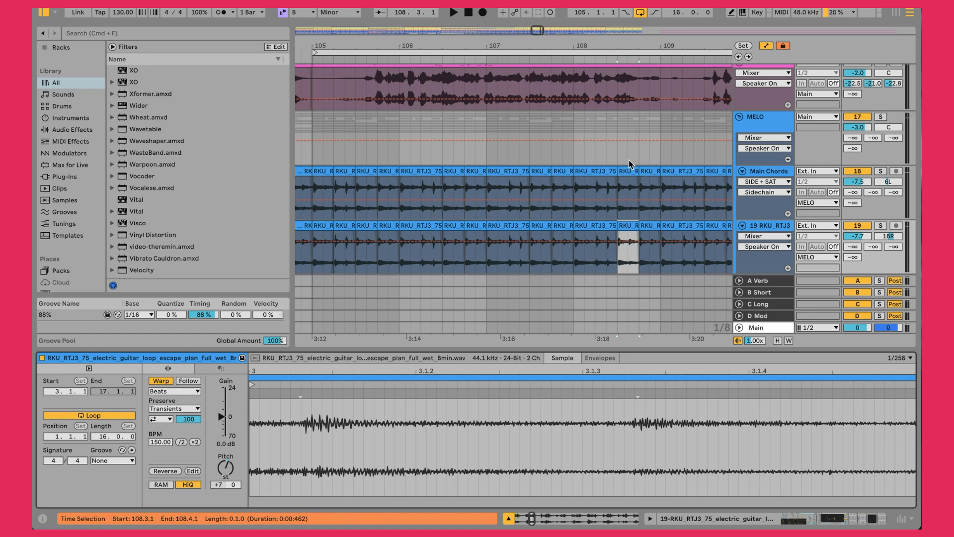
{"action": "left_click", "coordinate": [626, 170]}
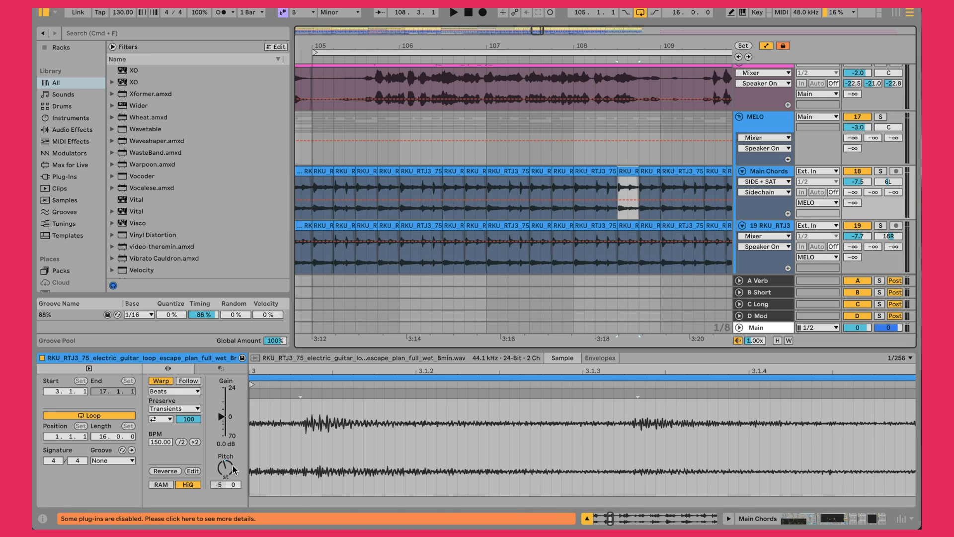
{"action": "left_click", "coordinate": [628, 226]}
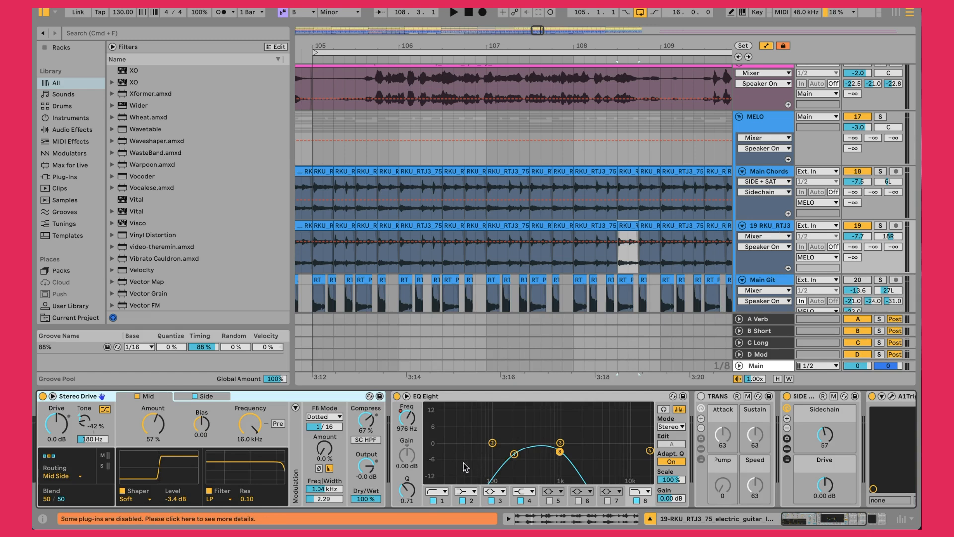
Compare the effect chains of track 19 and Main Chords, and play both layers together from bar 105.
{"action": "scroll", "coordinate": [623, 458], "scroll_direction": "right", "scroll_amount": 5}
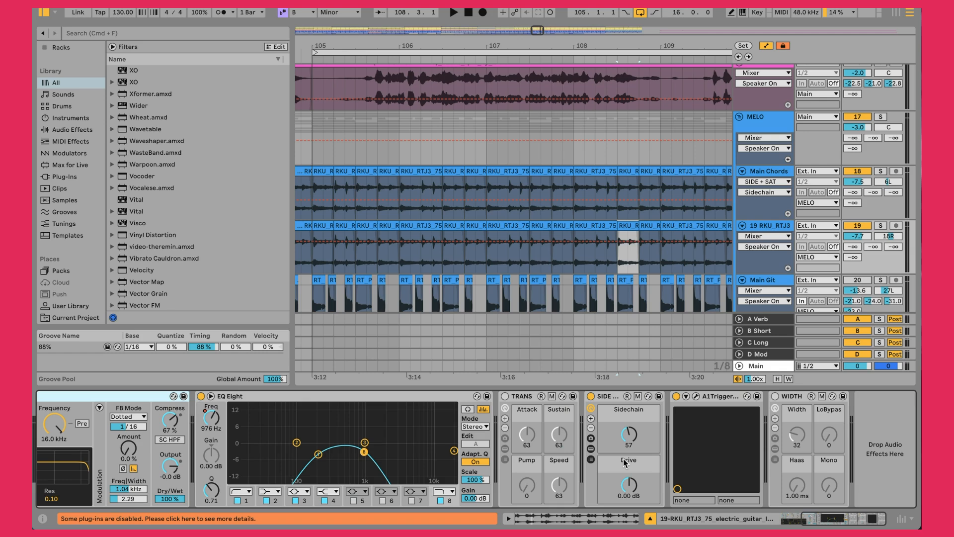
{"action": "left_click", "coordinate": [773, 170]}
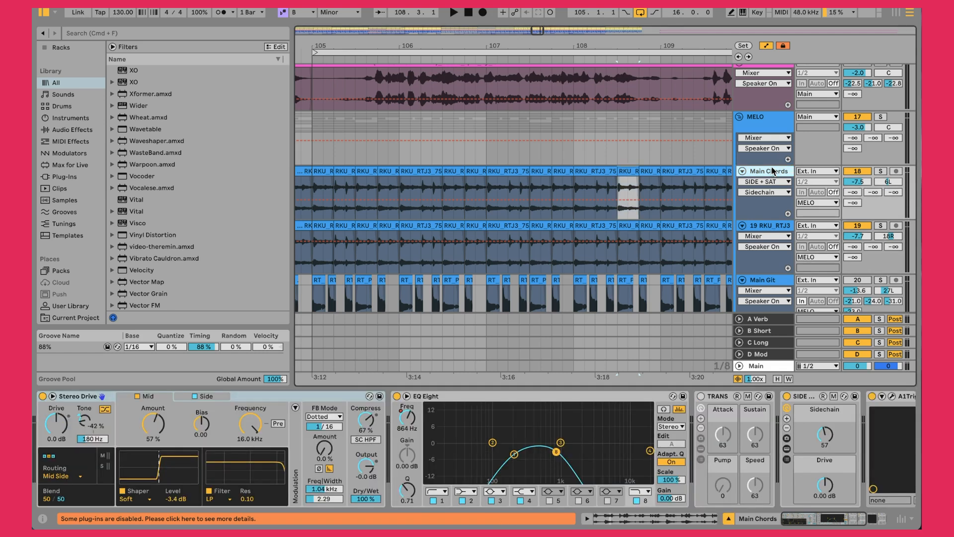
{"action": "left_click", "coordinate": [774, 226]}
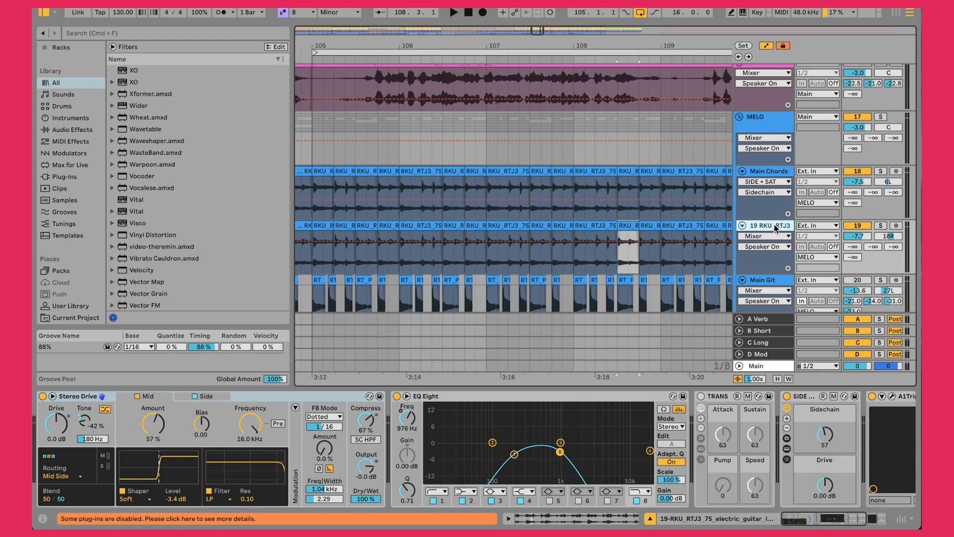
{"action": "key", "text": "space"}
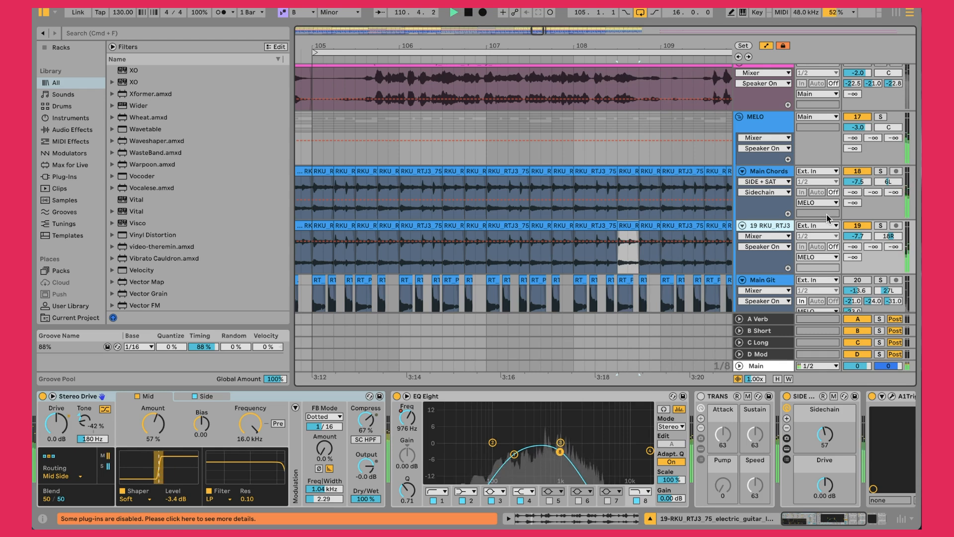
{"action": "key", "text": "space"}
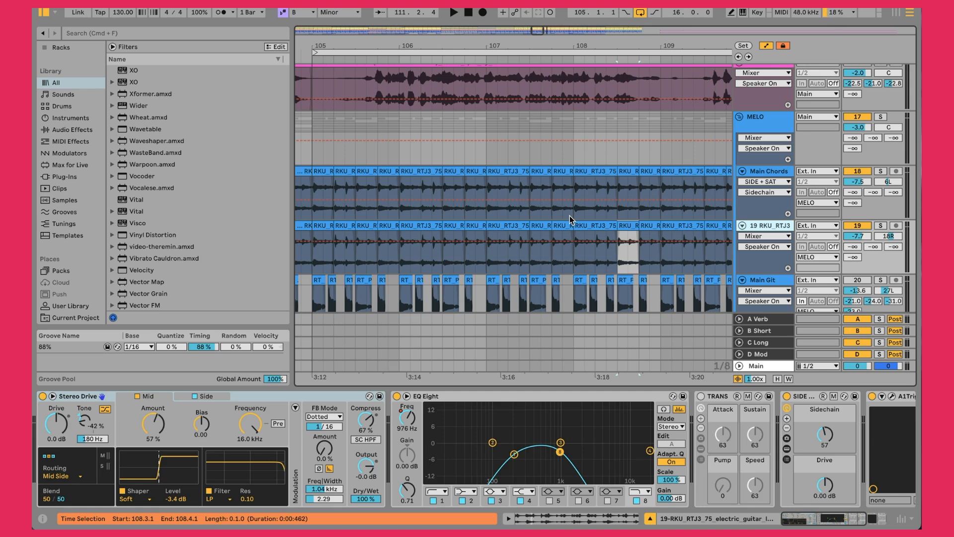
Activate the Main Git track, play it soloed from bar 105 while examining its chopped clips, and unsolo it.
{"action": "left_click_drag", "start_coordinate": [436, 49], "coordinate": [437, 46]}
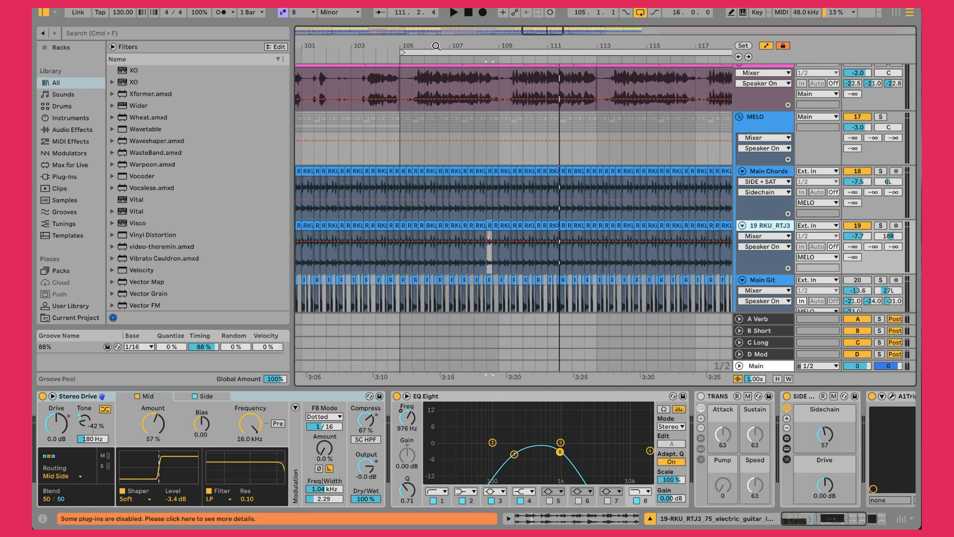
{"action": "scroll", "coordinate": [524, 162], "scroll_direction": "down", "scroll_amount": 5}
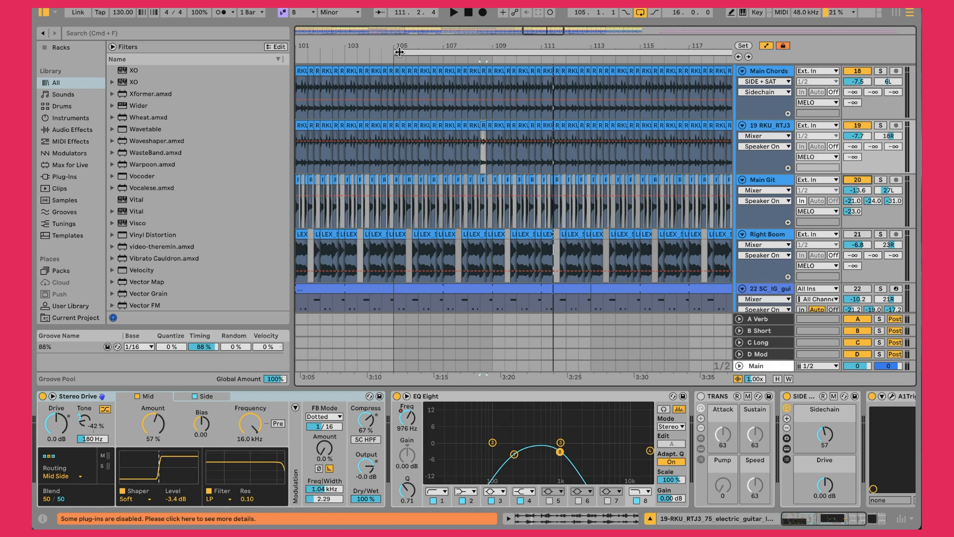
{"action": "key", "text": "space"}
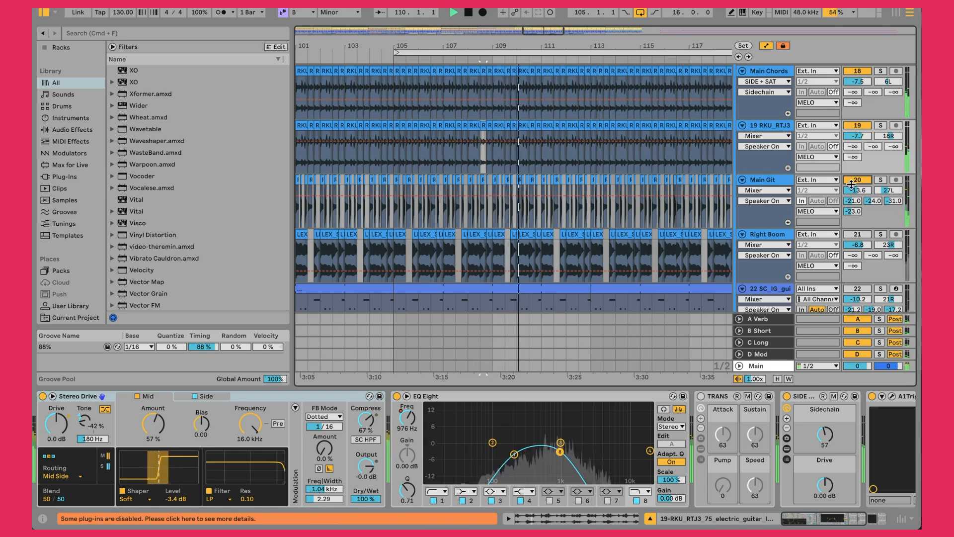
{"action": "left_click", "coordinate": [881, 180]}
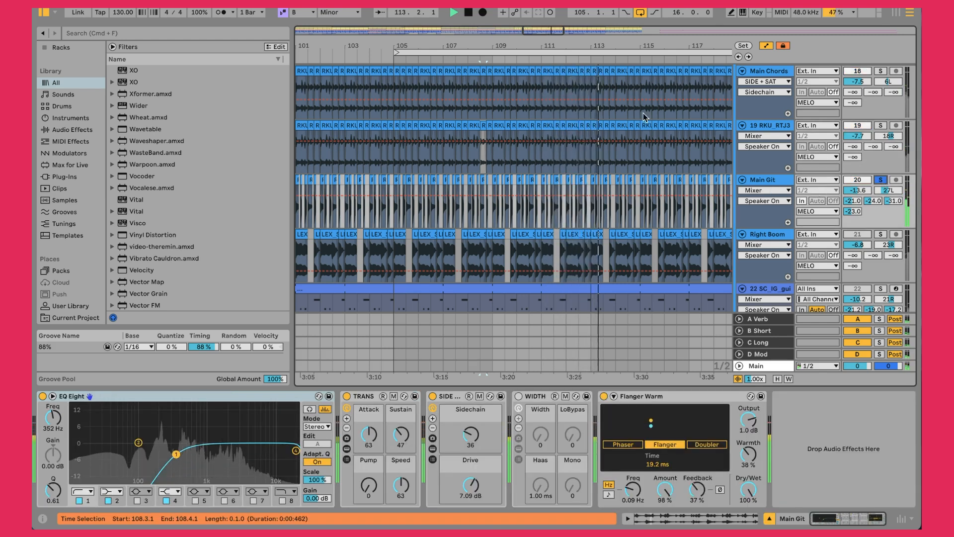
{"action": "left_click_drag", "start_coordinate": [595, 45], "coordinate": [430, 96]}
{"action": "left_click_drag", "start_coordinate": [431, 45], "coordinate": [430, 48]}
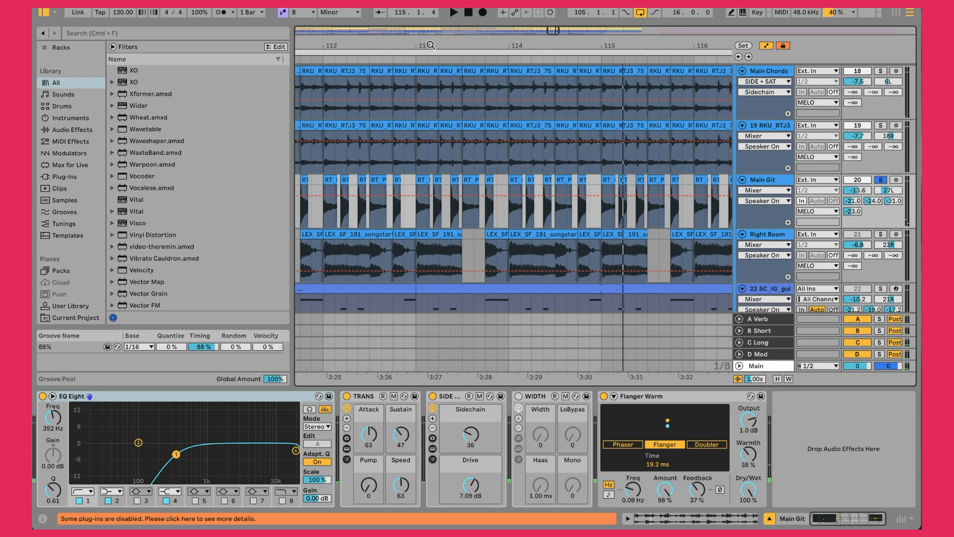
{"action": "left_click", "coordinate": [882, 181]}
Play the REF track for comparison, stop, and replay the chorus from bar 105 with the chords and Main Git.
{"action": "left_click", "coordinate": [592, 181]}
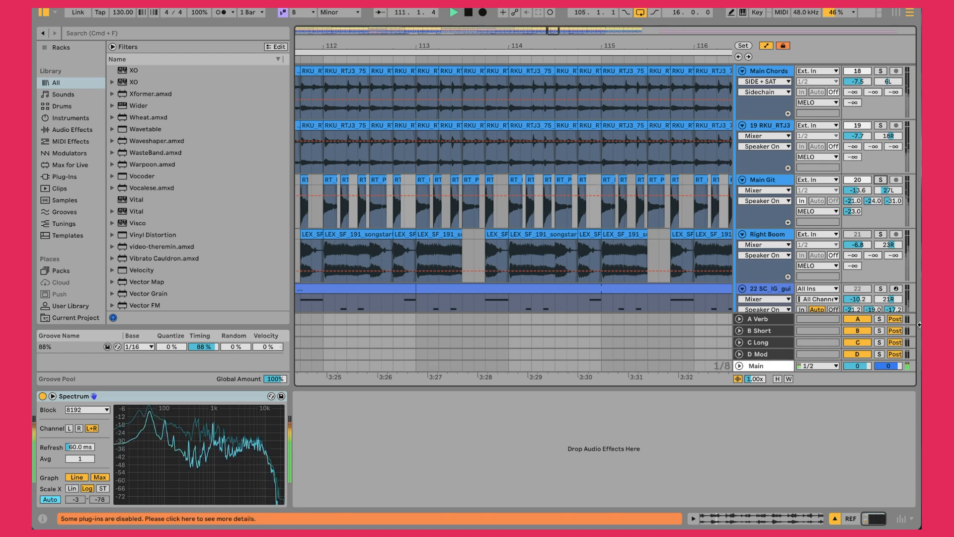
{"action": "key", "text": "space"}
{"action": "left_click_drag", "start_coordinate": [391, 41], "coordinate": [586, 2]}
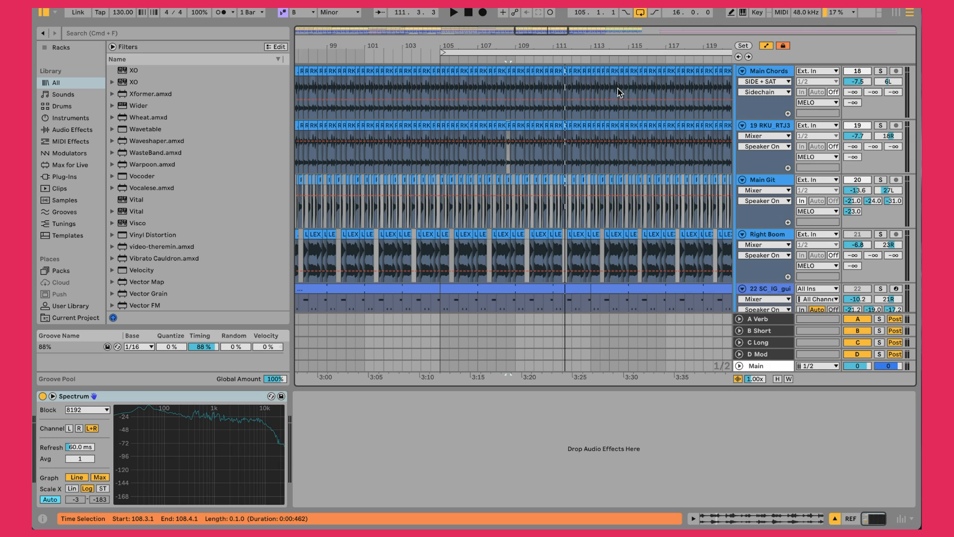
{"action": "key", "text": "space"}
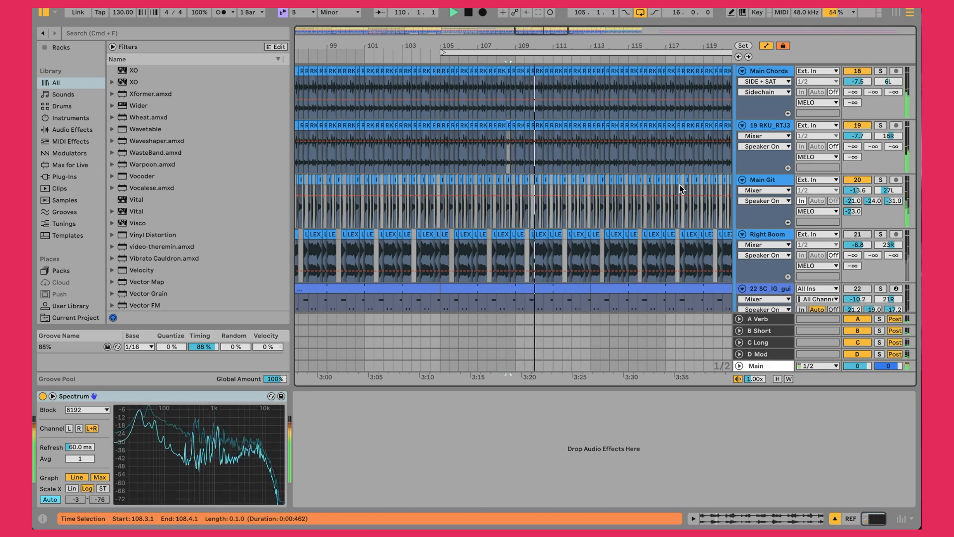
Stop playback and examine the Main Git effect chain, from EQ Eight through to Flanger Warm.
{"action": "key", "text": "space"}
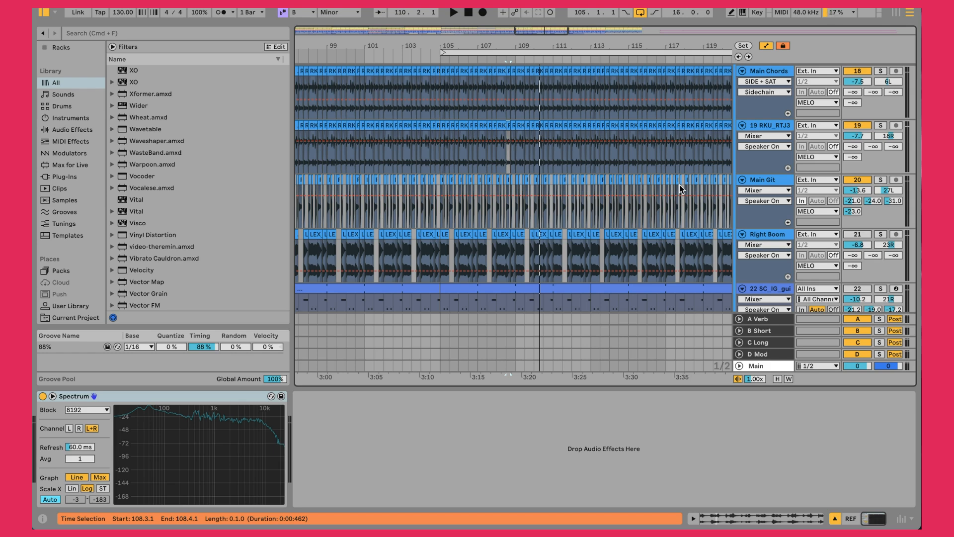
{"action": "left_click", "coordinate": [761, 183]}
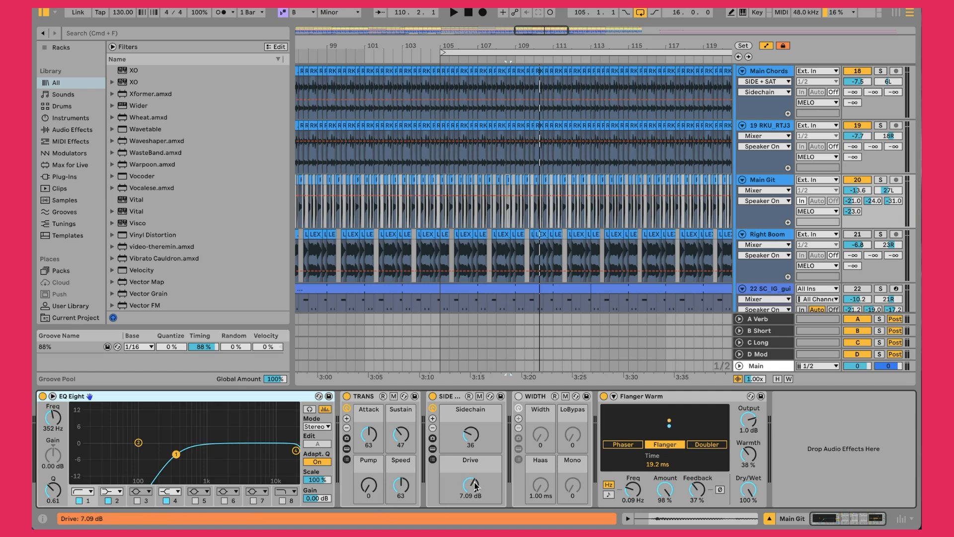
{"action": "left_click", "coordinate": [669, 397]}
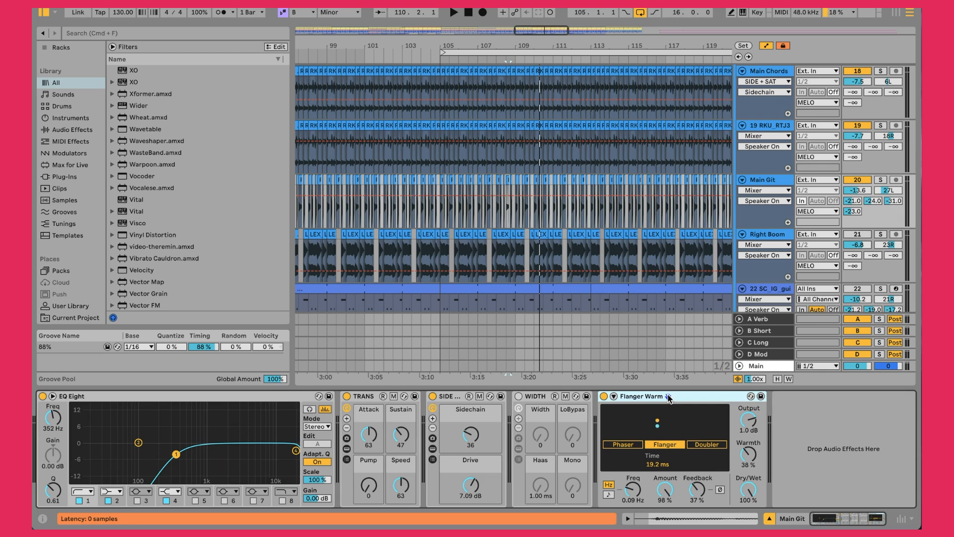
Activate the Right Boom track, play it with the other layers and soloed, stop, and clear its solo.
{"action": "left_click", "coordinate": [861, 236]}
{"action": "key", "text": "space"}
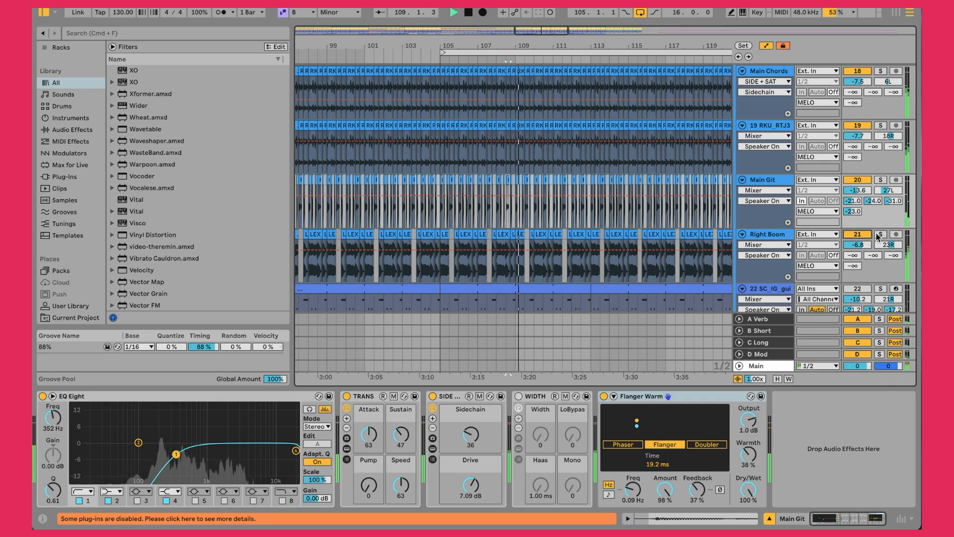
{"action": "left_click", "coordinate": [879, 237]}
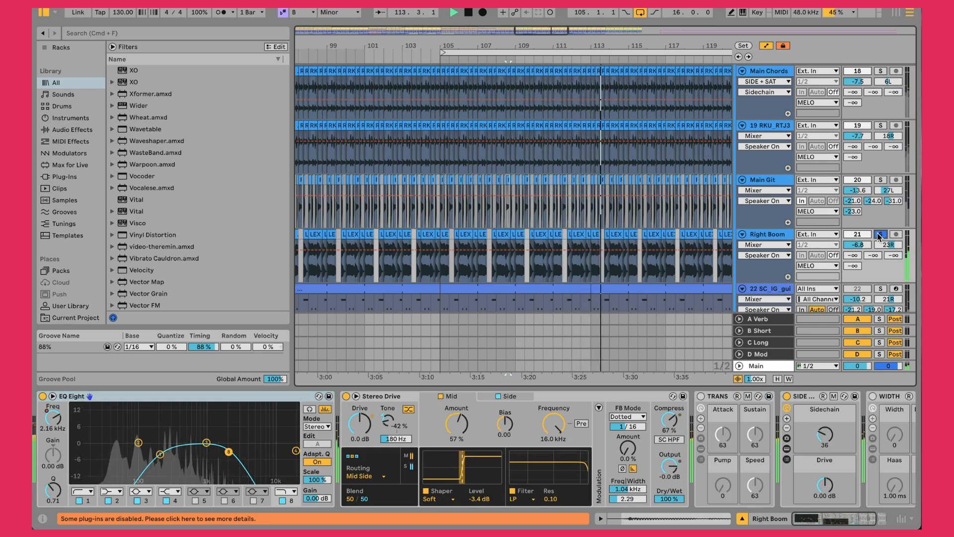
{"action": "key", "text": "space"}
{"action": "left_click", "coordinate": [878, 236]}
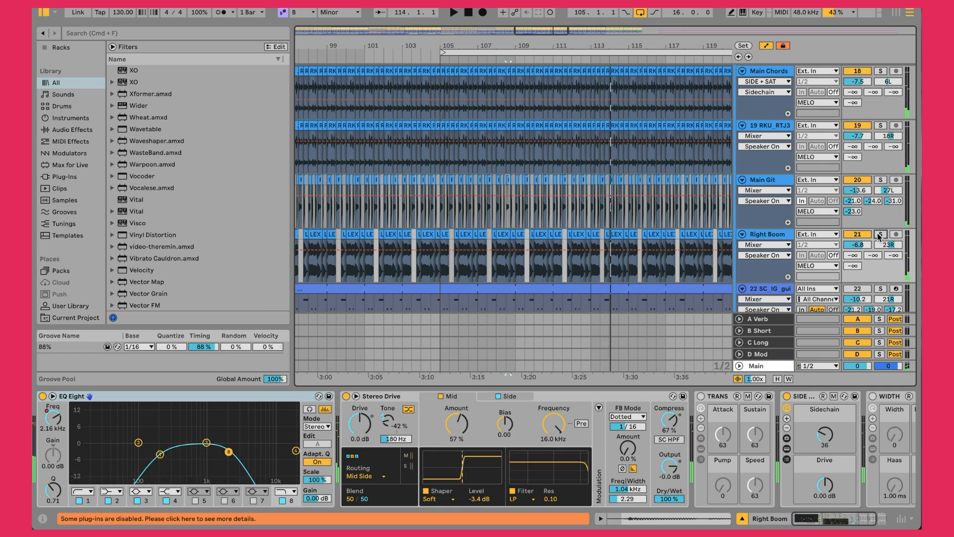
Replay the chorus from bar 105, toggle the solo on Right Boom to compare it alone and in context, and stop.
{"action": "scroll", "coordinate": [763, 148], "scroll_direction": "up", "scroll_amount": 1}
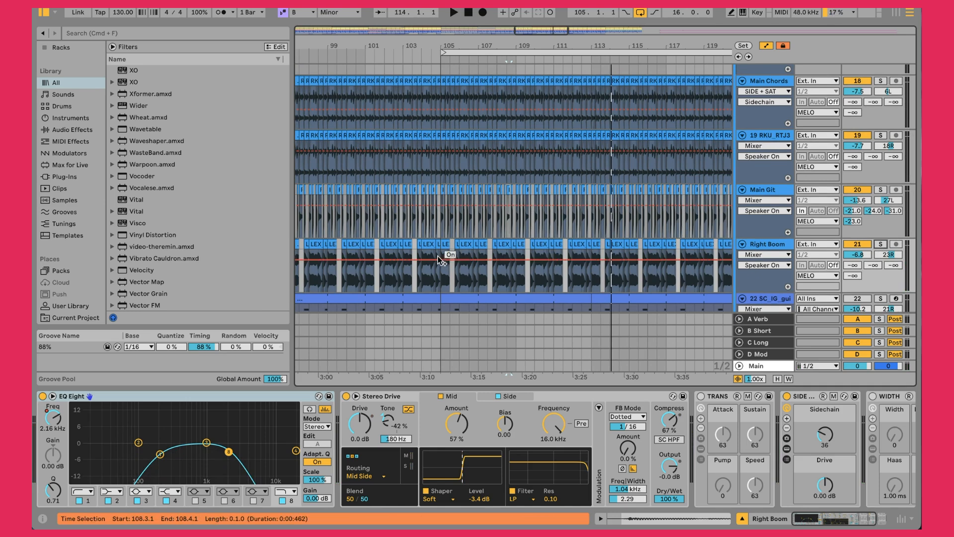
{"action": "left_click", "coordinate": [445, 245]}
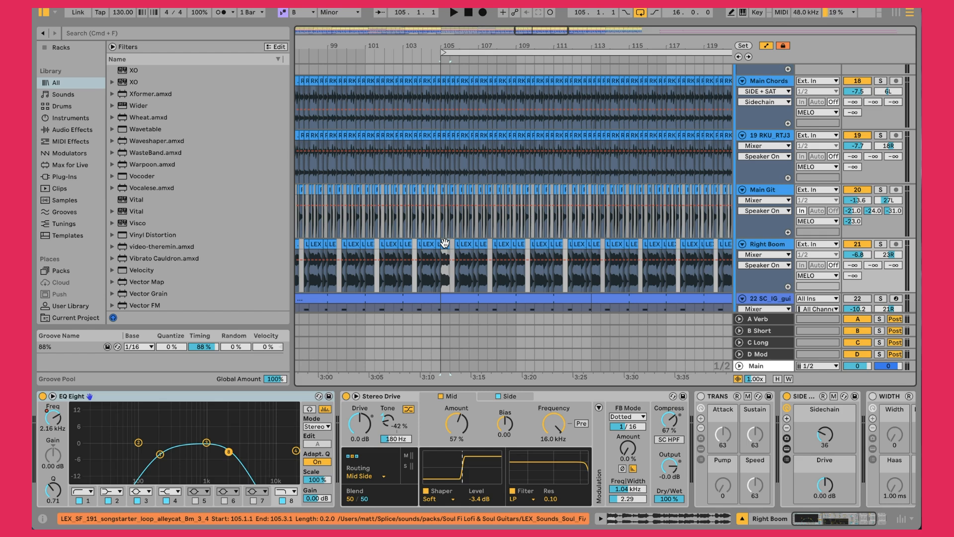
{"action": "key", "text": "space"}
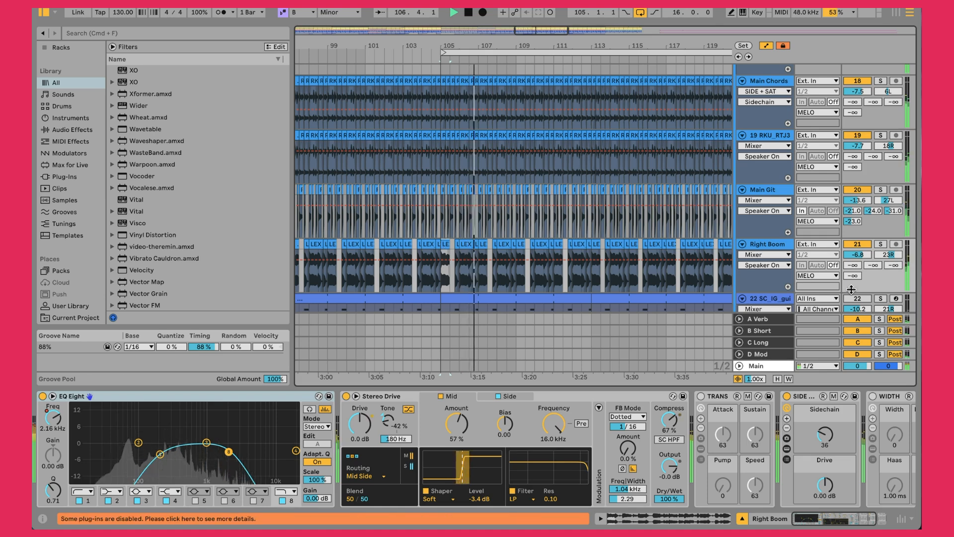
{"action": "left_click", "coordinate": [881, 244]}
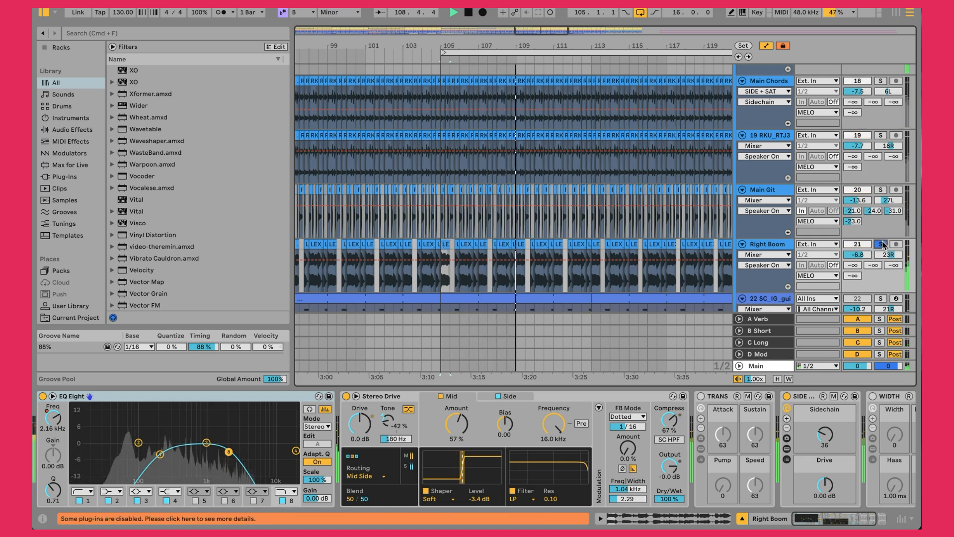
{"action": "left_click", "coordinate": [882, 244]}
{"action": "scroll", "coordinate": [882, 244], "scroll_direction": "up", "scroll_amount": 5}
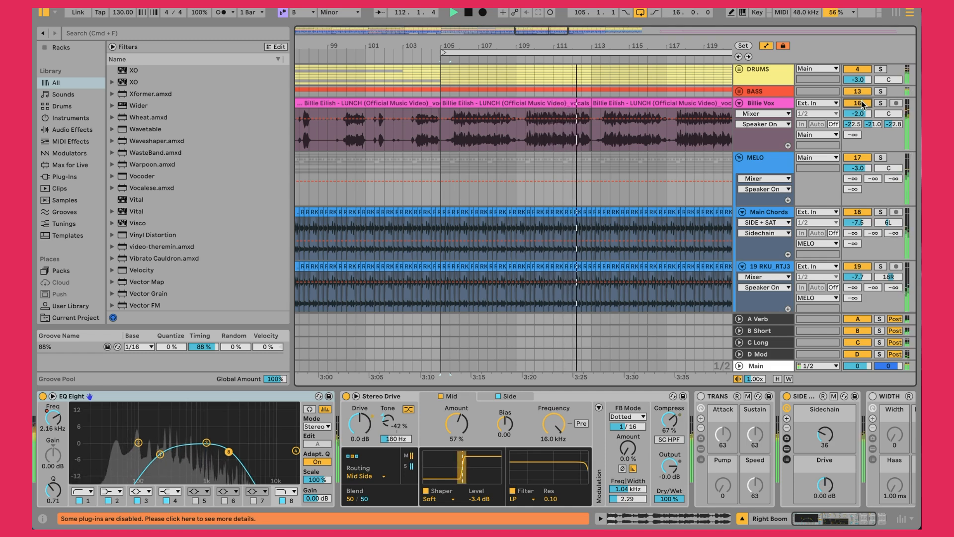
{"action": "key", "text": "space"}
Examine the Right Boom effect chain, from EQ Eight and Stereo Drive through to the WIDTH rack.
{"action": "scroll", "coordinate": [689, 137], "scroll_direction": "down", "scroll_amount": 8}
{"action": "left_click", "coordinate": [444, 145]}
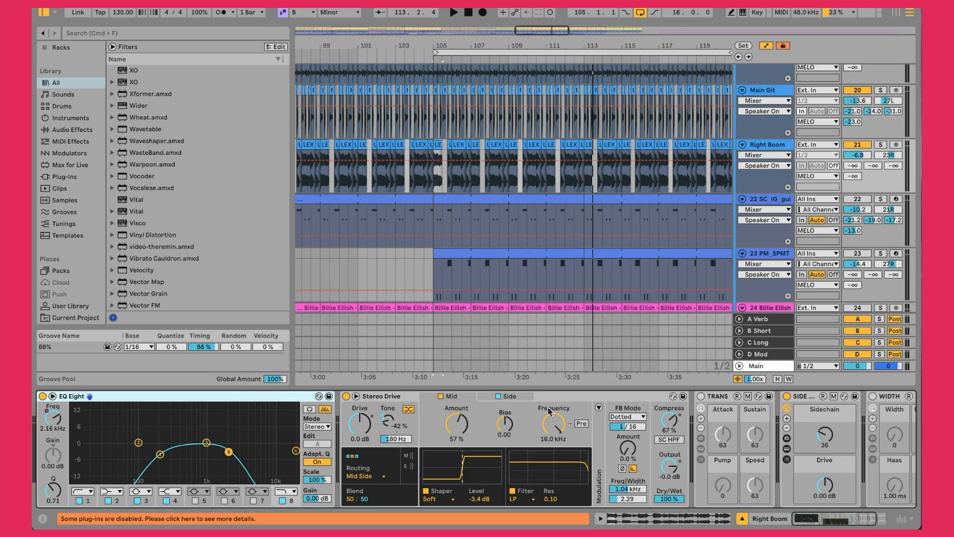
{"action": "scroll", "coordinate": [545, 411], "scroll_direction": "right", "scroll_amount": 3}
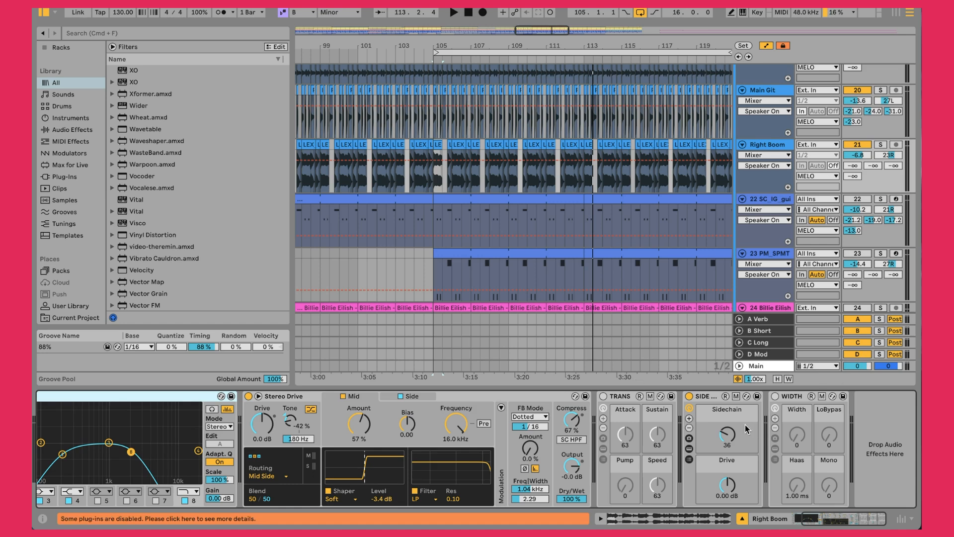
Activate the SC_IG guitar track (22), play it from bar 105 with the other layers and soloed, and stop.
{"action": "scroll", "coordinate": [656, 171], "scroll_direction": "down", "scroll_amount": 2}
{"action": "scroll", "coordinate": [551, 185], "scroll_direction": "down", "scroll_amount": 1}
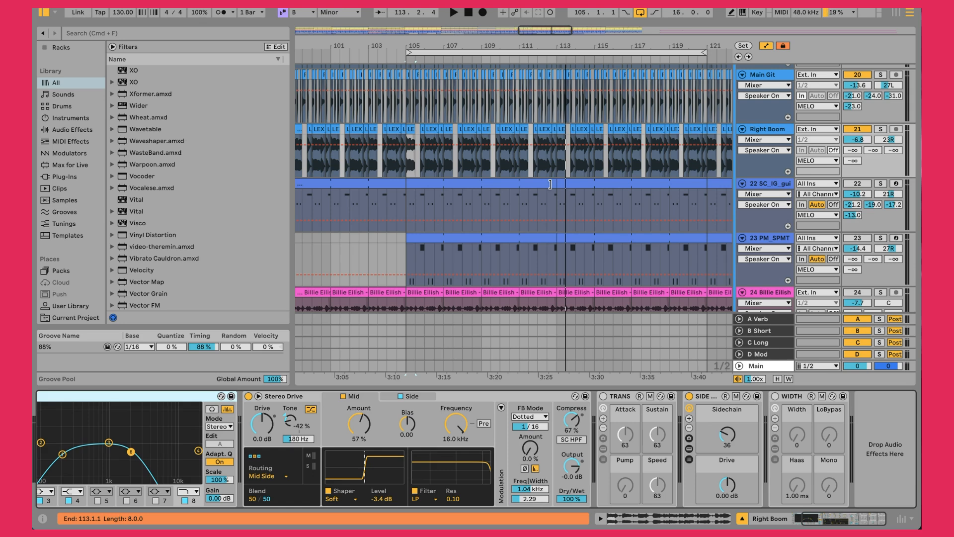
{"action": "left_click", "coordinate": [377, 186]}
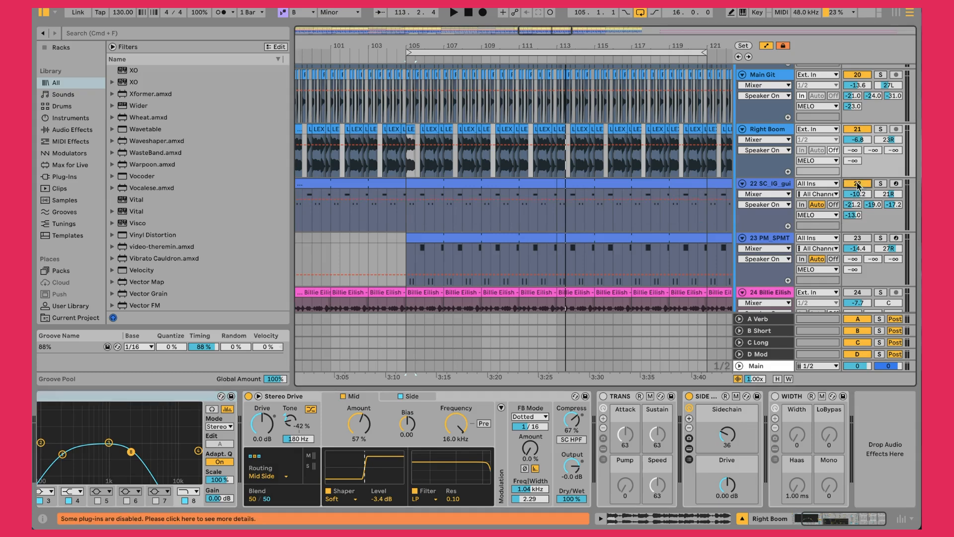
{"action": "left_click", "coordinate": [406, 222]}
{"action": "key", "text": "space"}
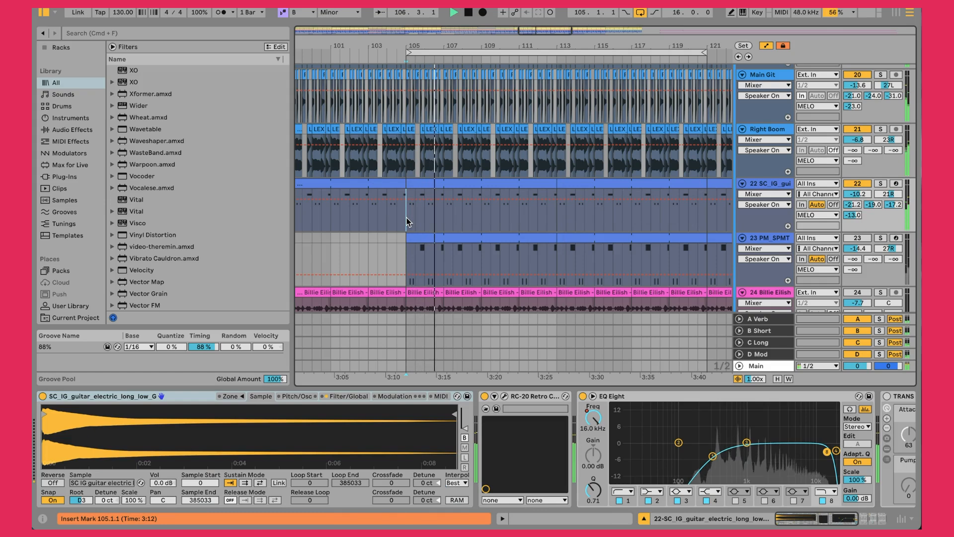
{"action": "left_click", "coordinate": [880, 184]}
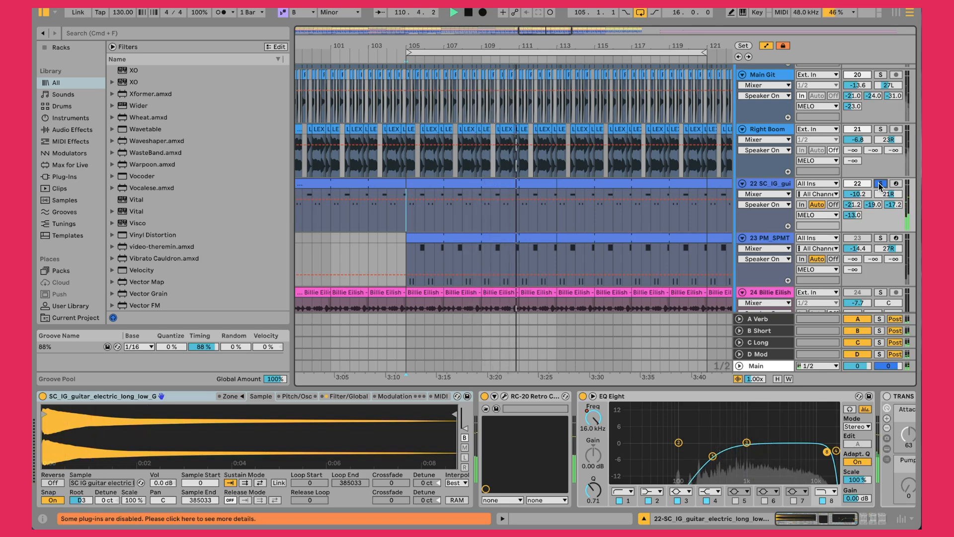
{"action": "key", "text": "space"}
Open the SC_IG guitar clip at bar 105 and examine its MIDI notes in an enlarged piano roll.
{"action": "left_click", "coordinate": [433, 183]}
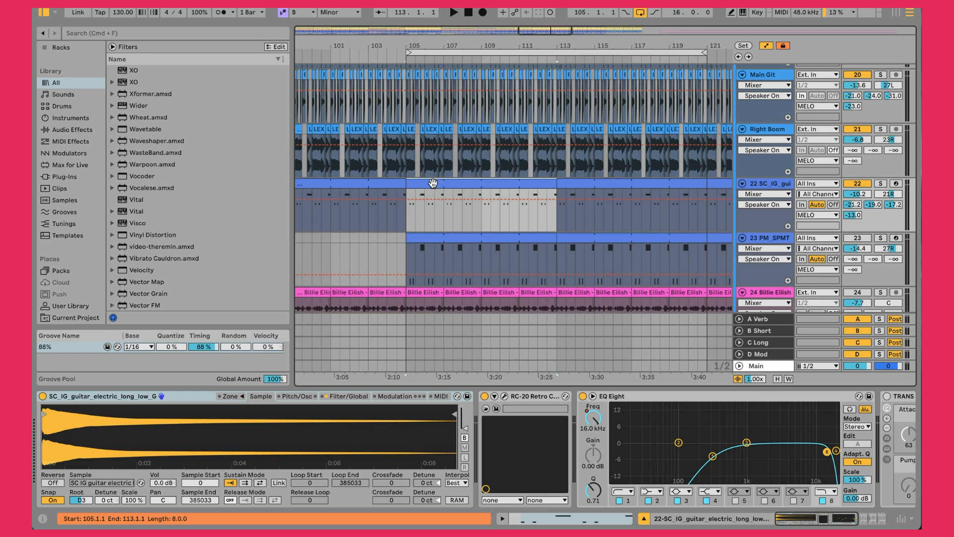
{"action": "double_click", "coordinate": [432, 183]}
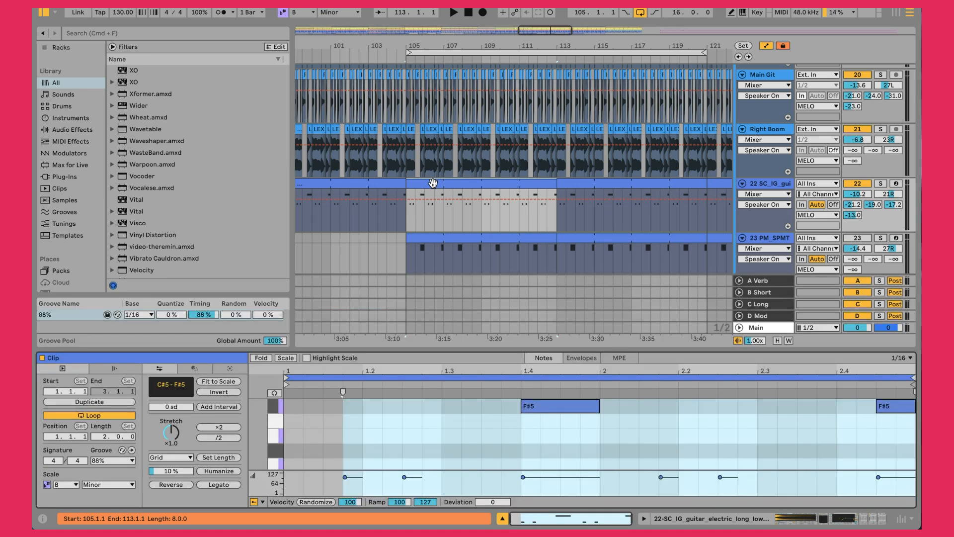
{"action": "left_click_drag", "start_coordinate": [473, 342], "coordinate": [469, 133]}
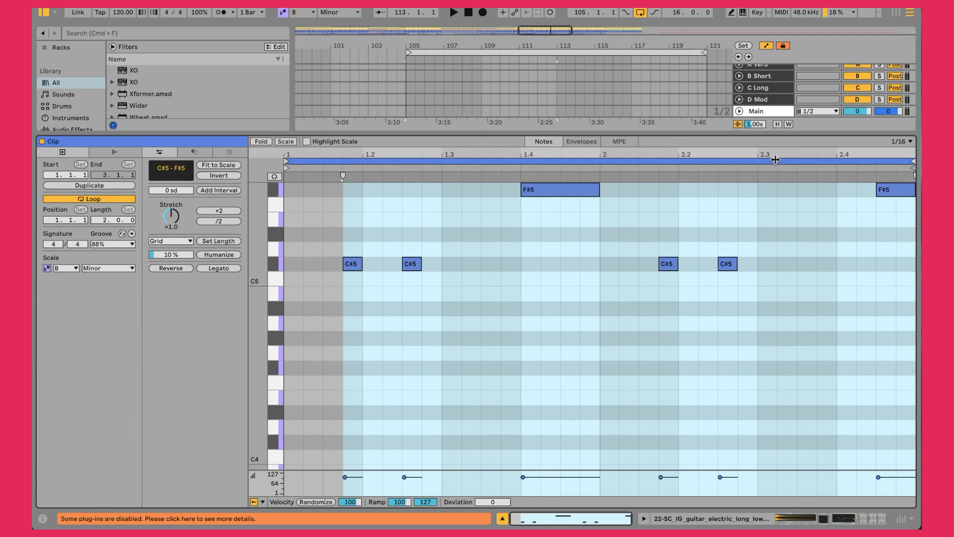
{"action": "left_click_drag", "start_coordinate": [644, 133], "coordinate": [645, 310]}
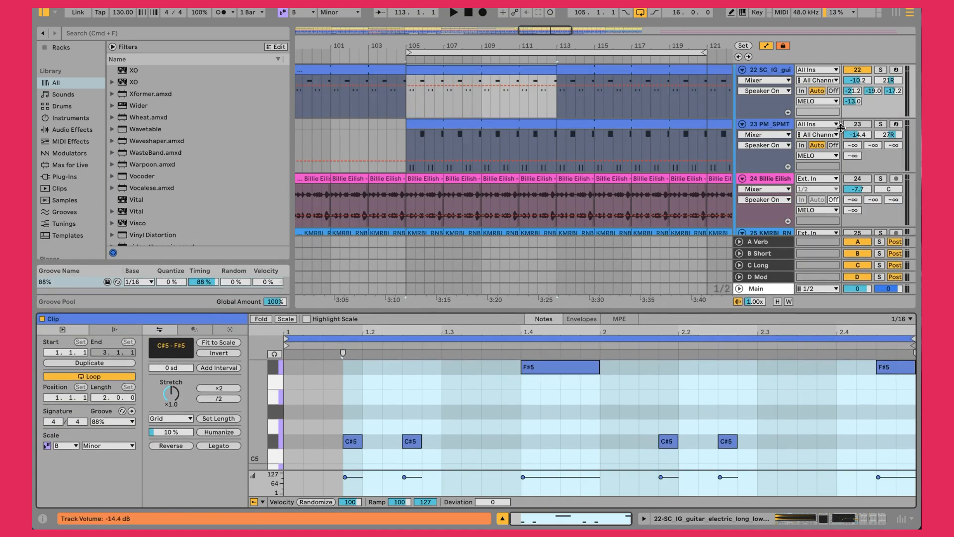
Examine the SC_IG guitar device chain, from the sampler and RC-20 Retro Color settings through to the WIDTH rack.
{"action": "key", "text": "shift+Tab"}
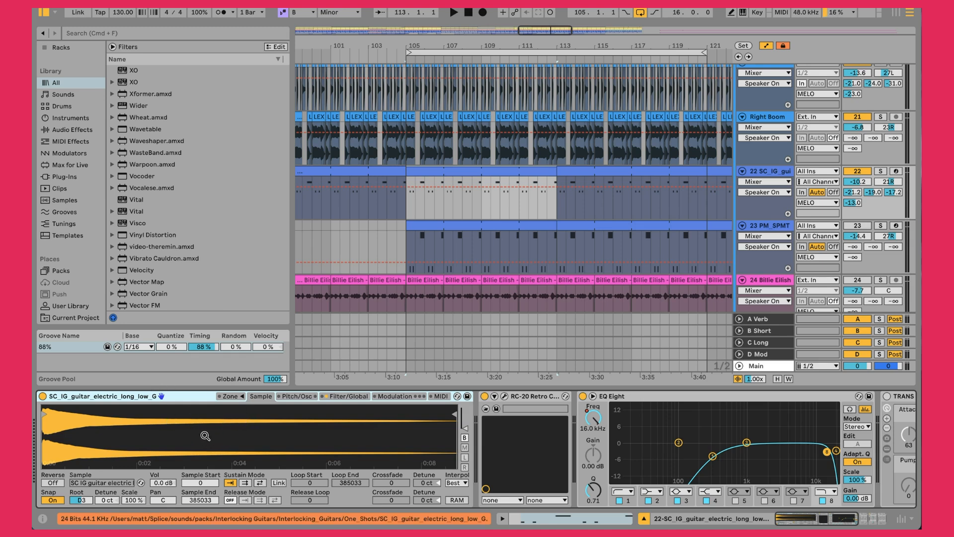
{"action": "right_click", "coordinate": [128, 393]}
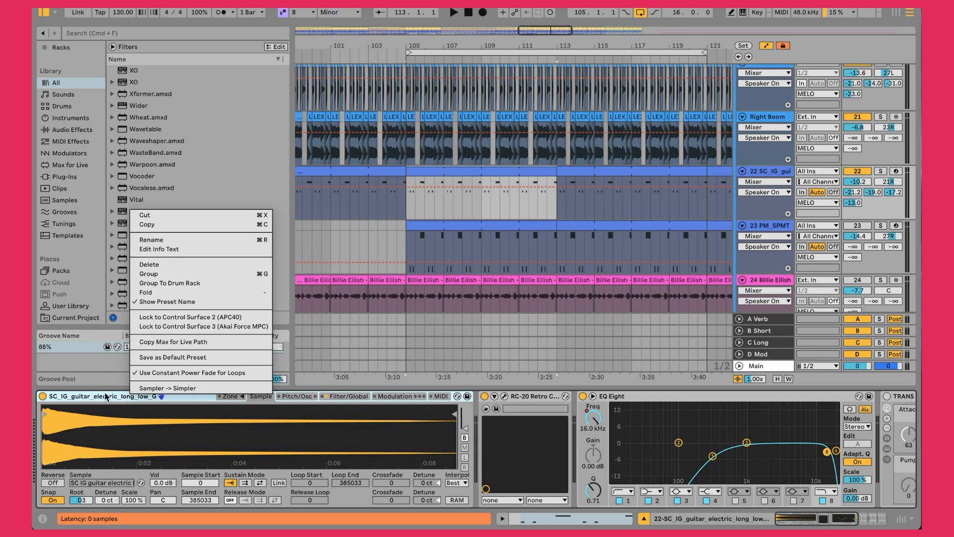
{"action": "left_click", "coordinate": [105, 396]}
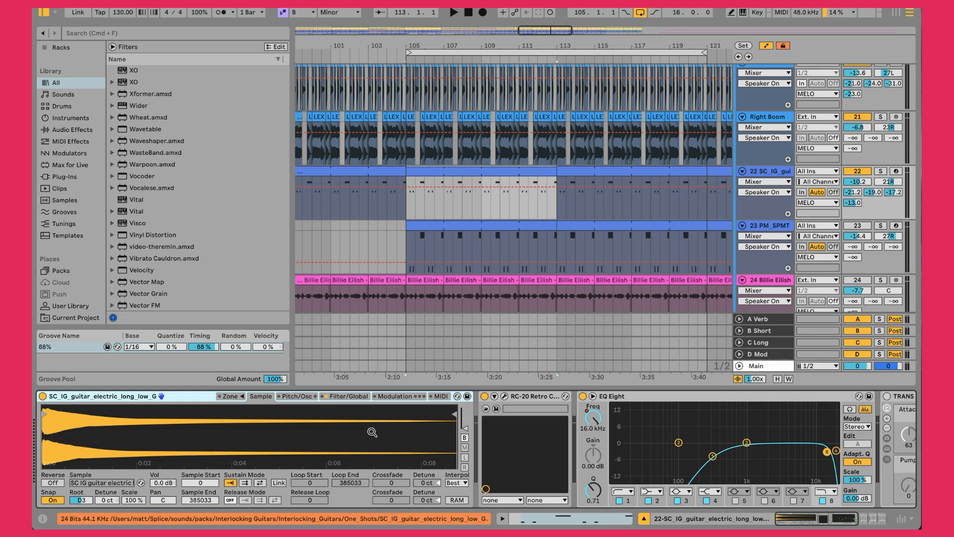
{"action": "left_click", "coordinate": [504, 396]}
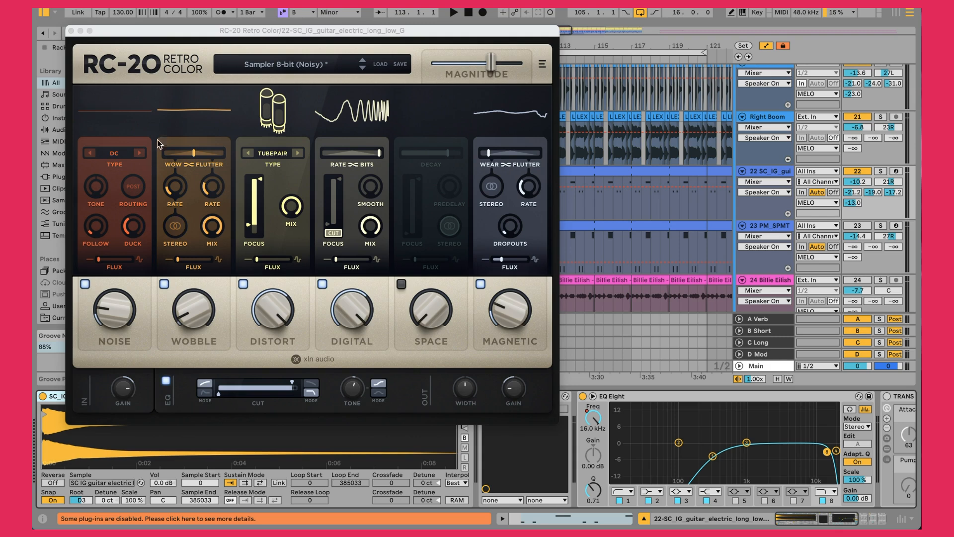
{"action": "left_click", "coordinate": [71, 31]}
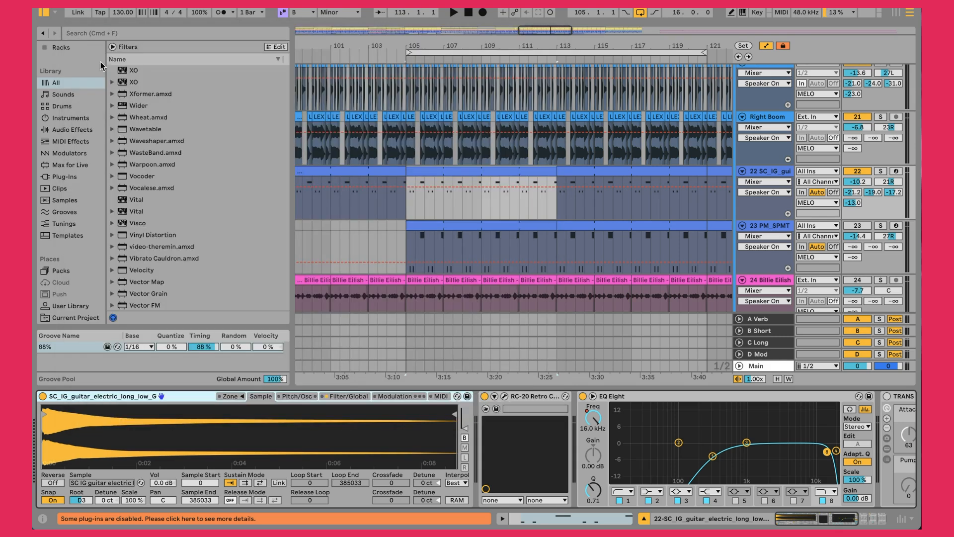
{"action": "scroll", "coordinate": [464, 430], "scroll_direction": "right", "scroll_amount": 5}
{"action": "scroll", "coordinate": [464, 430], "scroll_direction": "right", "scroll_amount": 3}
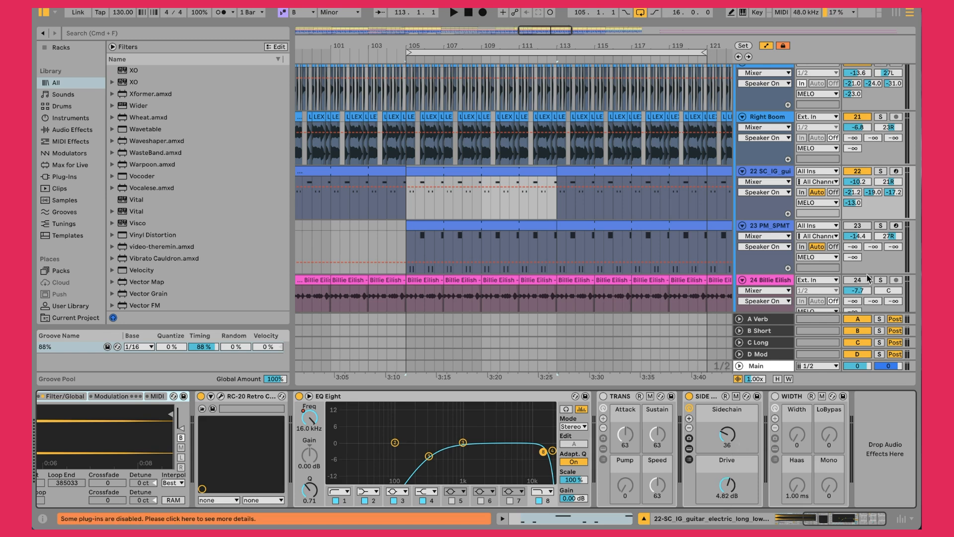
Activate the PM_SPMT guitar track (23), play it from bar 105 in context and soloed, clear its solo, and stop.
{"action": "scroll", "coordinate": [881, 185], "scroll_direction": "up", "scroll_amount": 2}
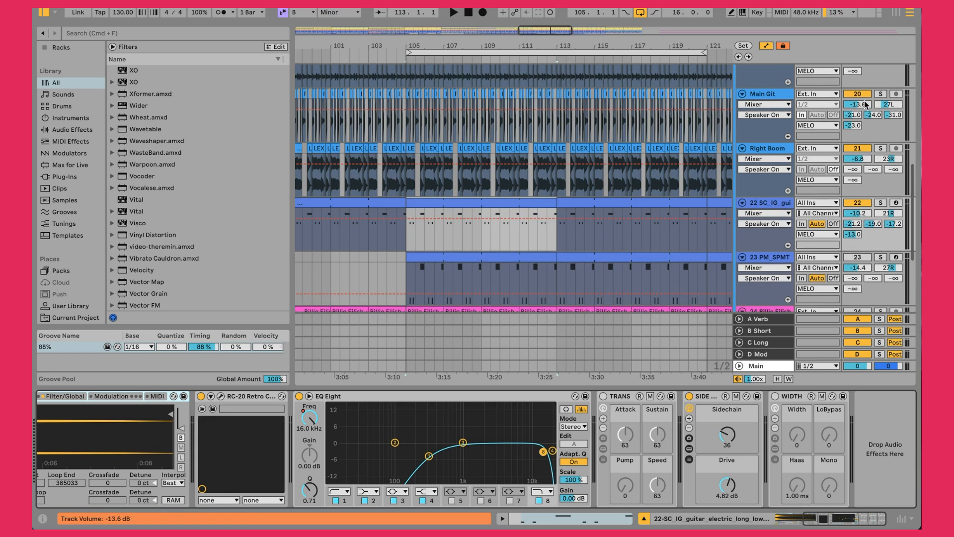
{"action": "scroll", "coordinate": [794, 188], "scroll_direction": "down", "scroll_amount": 4}
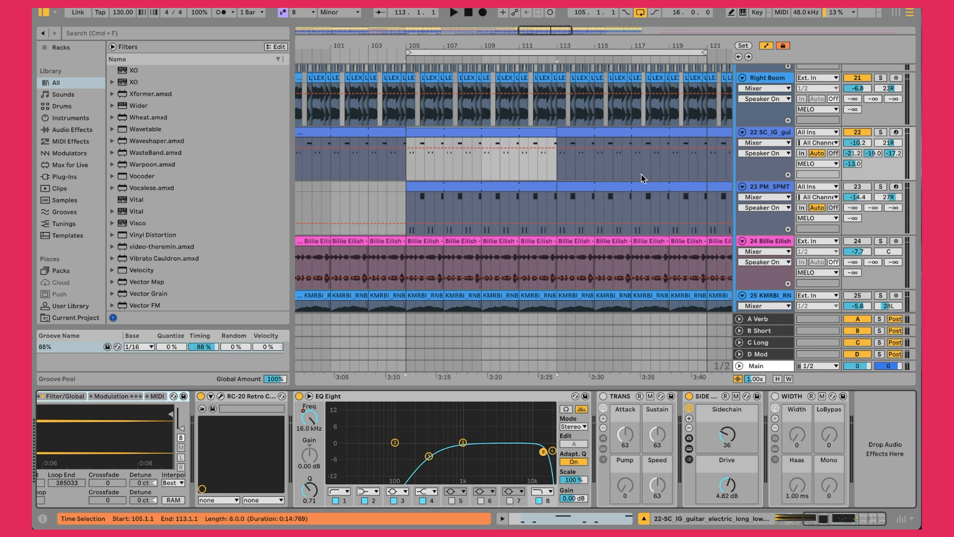
{"action": "scroll", "coordinate": [625, 181], "scroll_direction": "right", "scroll_amount": 2}
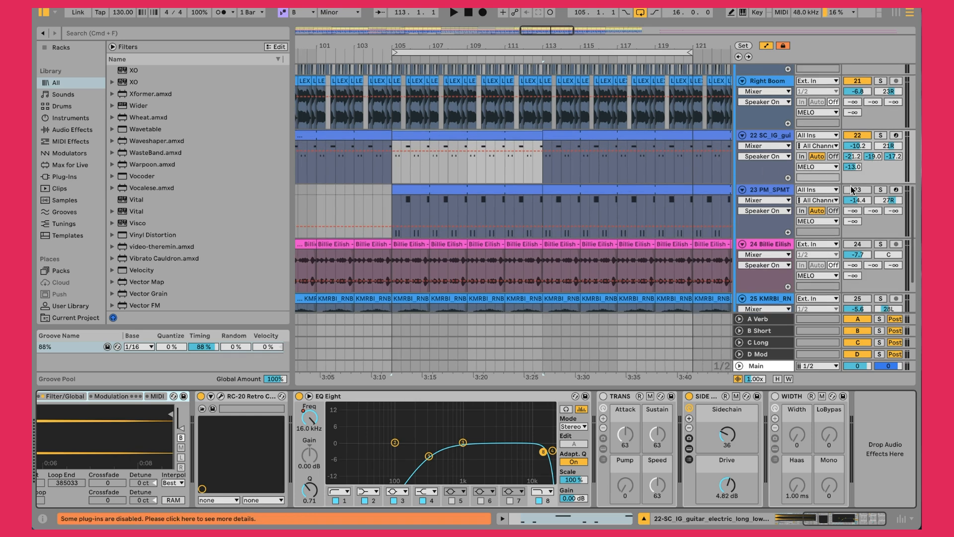
{"action": "left_click", "coordinate": [768, 199]}
{"action": "key", "text": "space"}
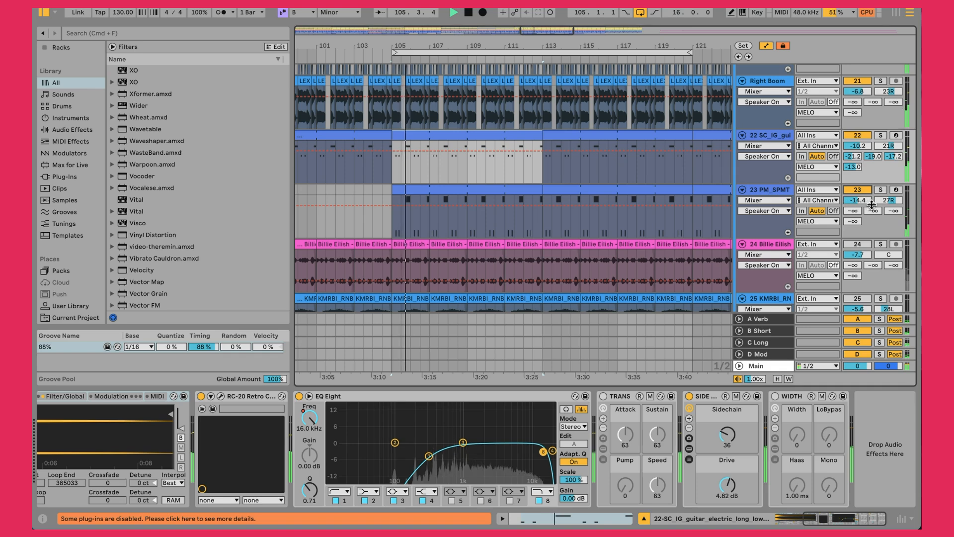
{"action": "left_click", "coordinate": [882, 189]}
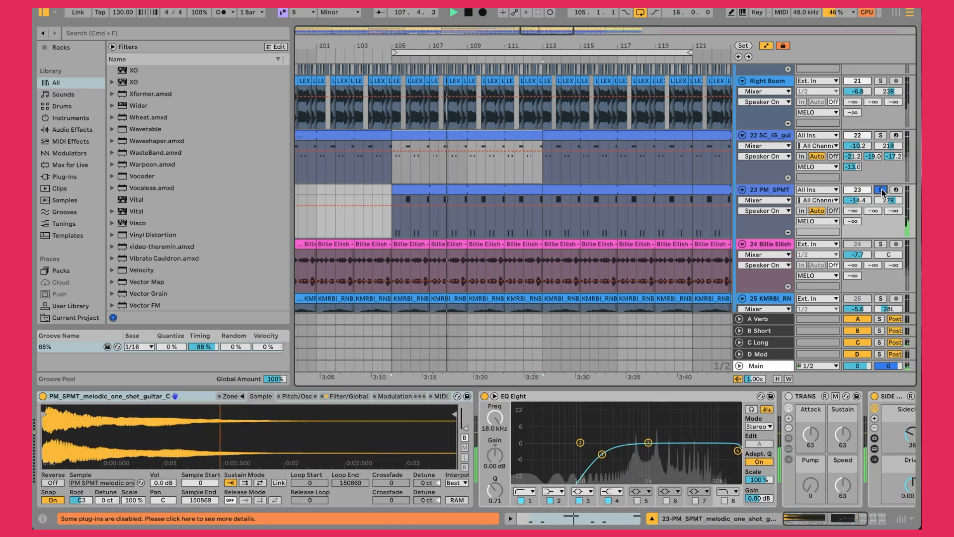
{"action": "left_click", "coordinate": [881, 188]}
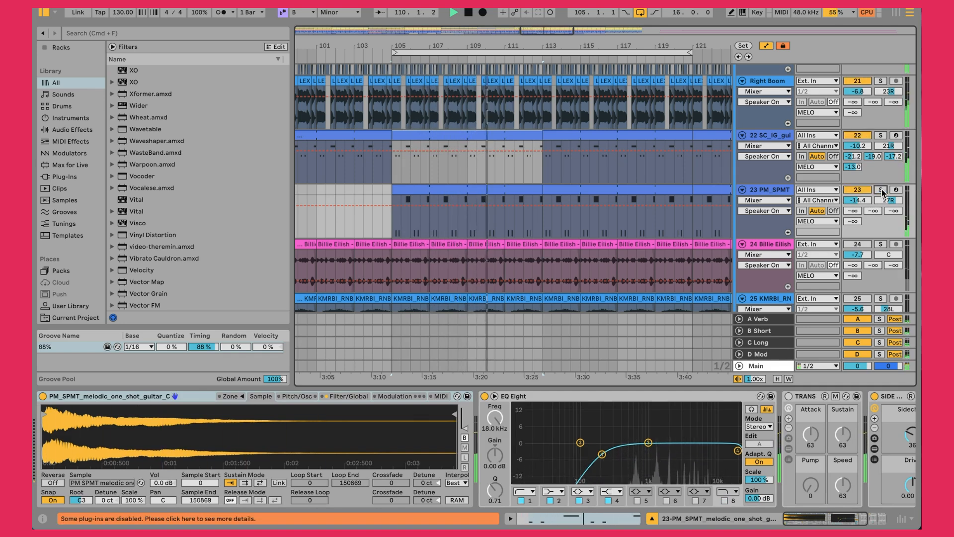
{"action": "key", "text": "space"}
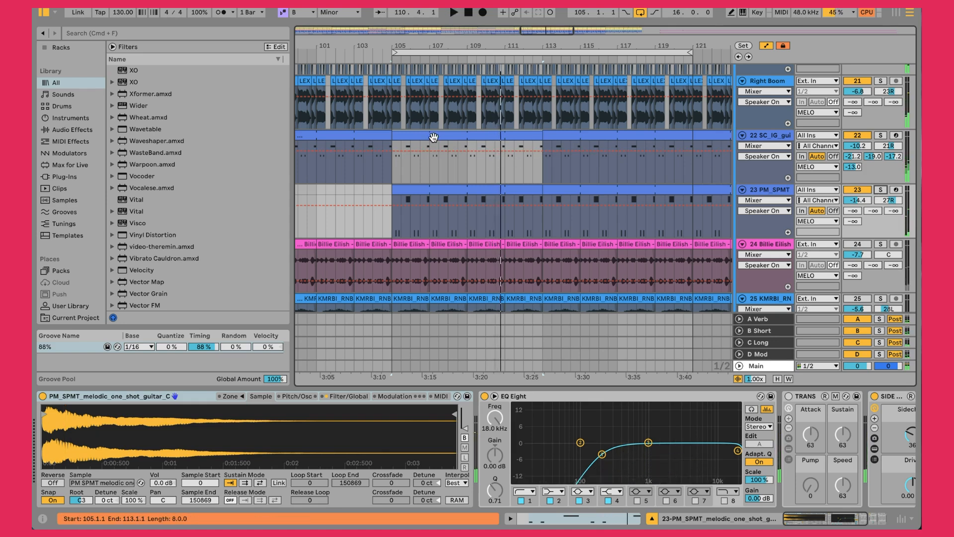
Examine the PM_SPMT guitar clip's MIDI notes and its device chain, from the sampler through to the WIDTH rack.
{"action": "double_click", "coordinate": [466, 189]}
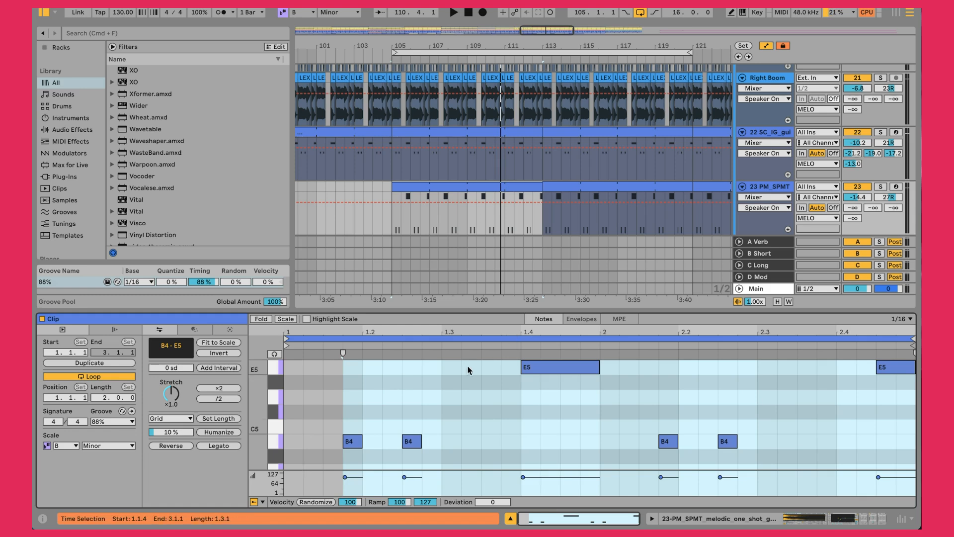
{"action": "left_click", "coordinate": [778, 191]}
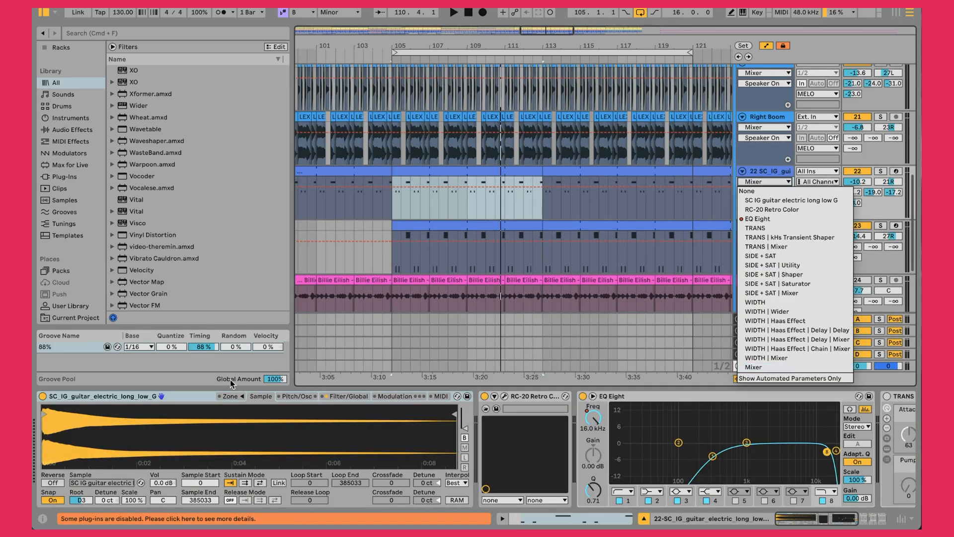
{"action": "left_click", "coordinate": [691, 205]}
{"action": "left_click", "coordinate": [750, 225]}
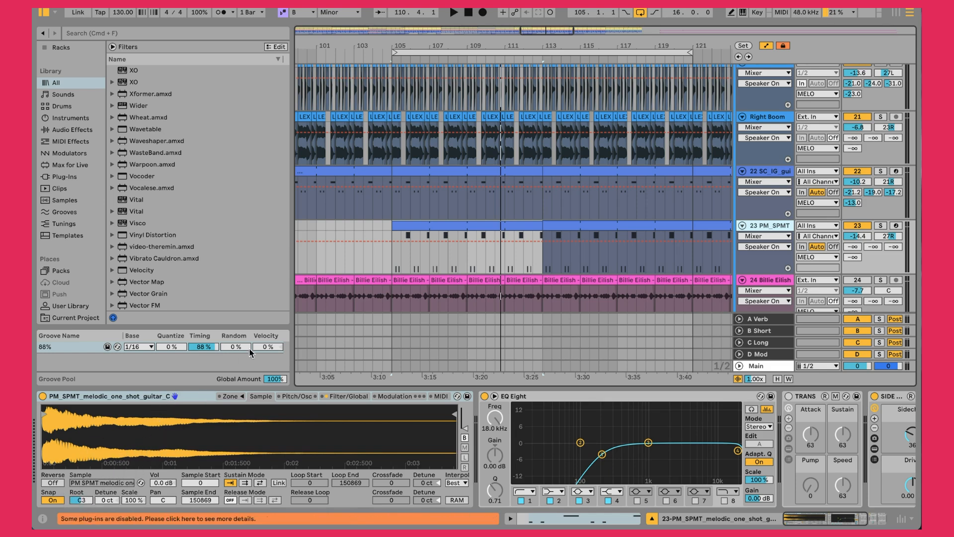
{"action": "scroll", "coordinate": [413, 407], "scroll_direction": "right", "scroll_amount": 5}
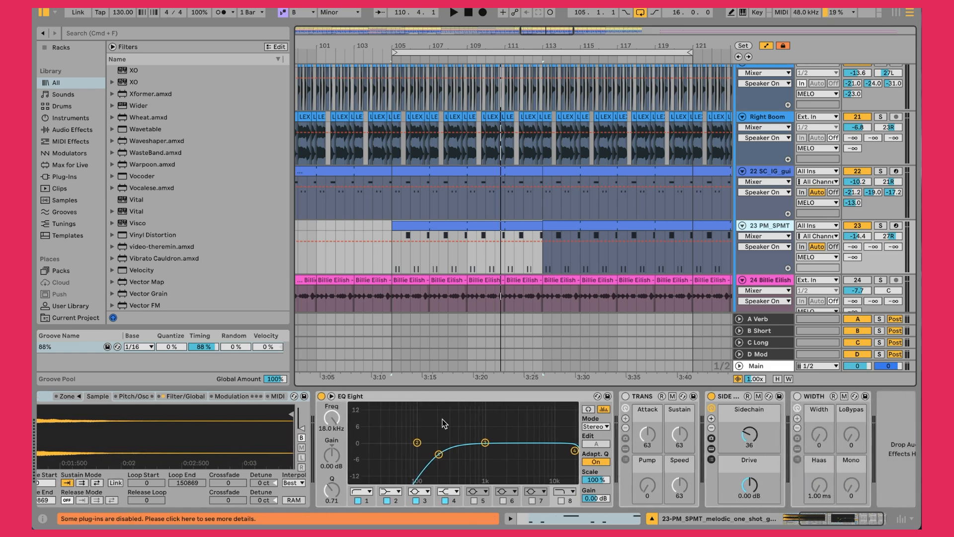
{"action": "scroll", "coordinate": [371, 466], "scroll_direction": "right", "scroll_amount": 1}
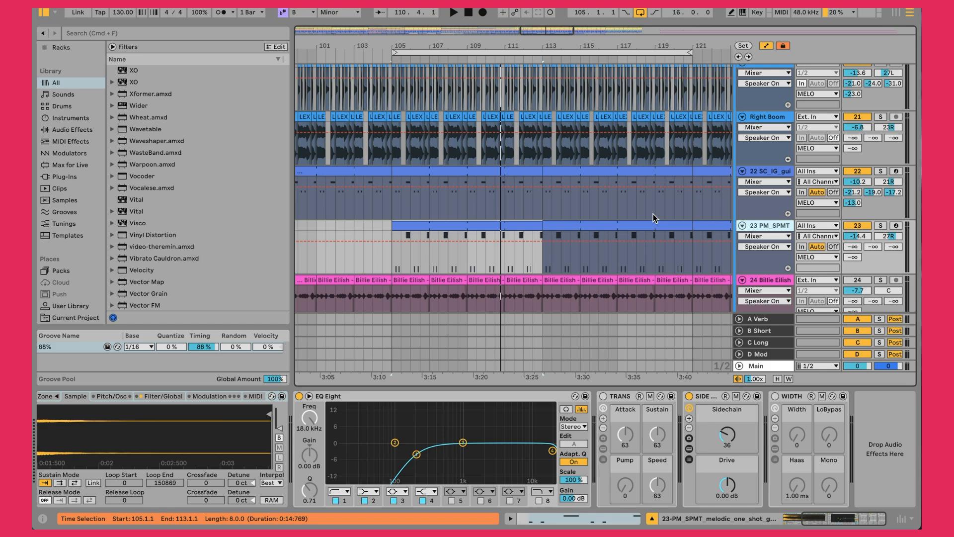
{"action": "scroll", "coordinate": [653, 213], "scroll_direction": "down", "scroll_amount": 5}
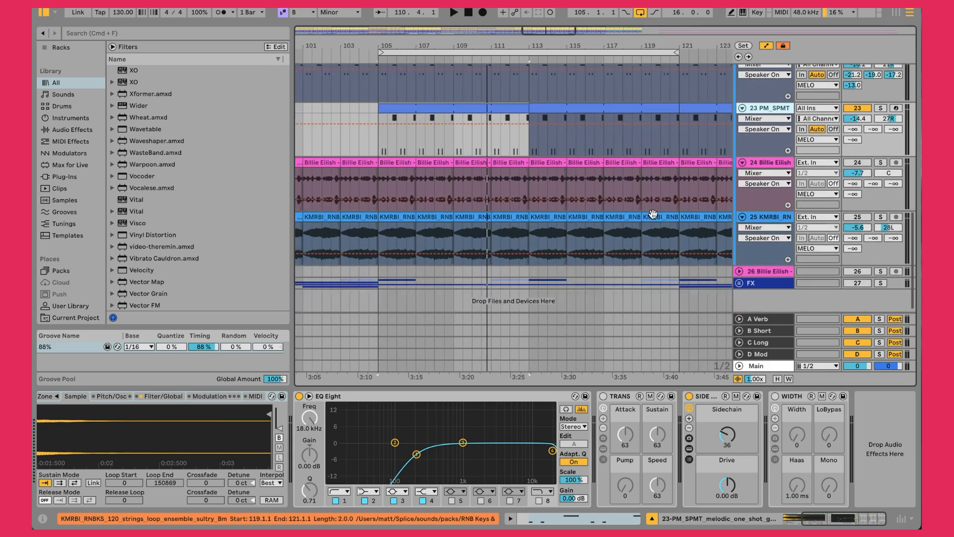
{"action": "scroll", "coordinate": [646, 211], "scroll_direction": "up", "scroll_amount": 2}
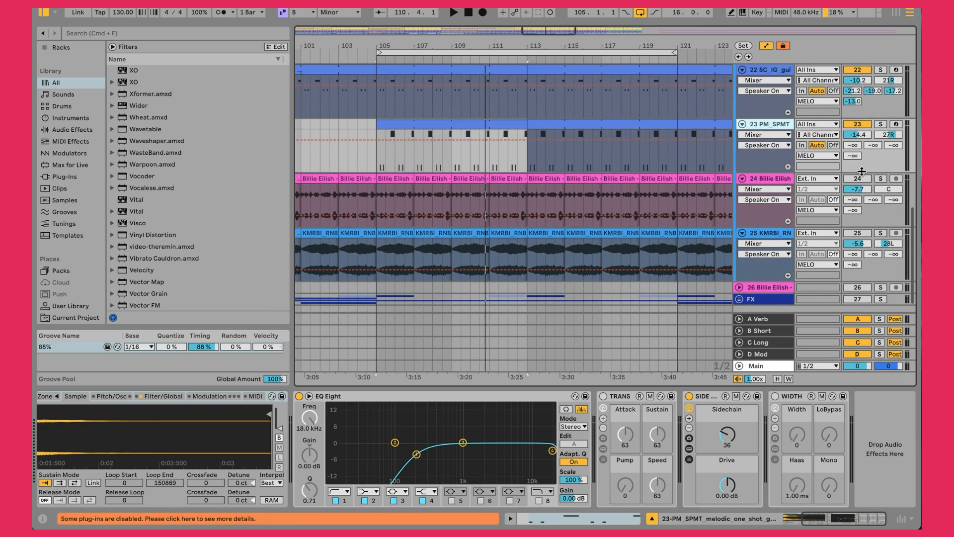
Activate the Billie Eilish track (24), play it from bar 105 in context and soloed, clear its solo, and stop.
{"action": "key", "text": "space"}
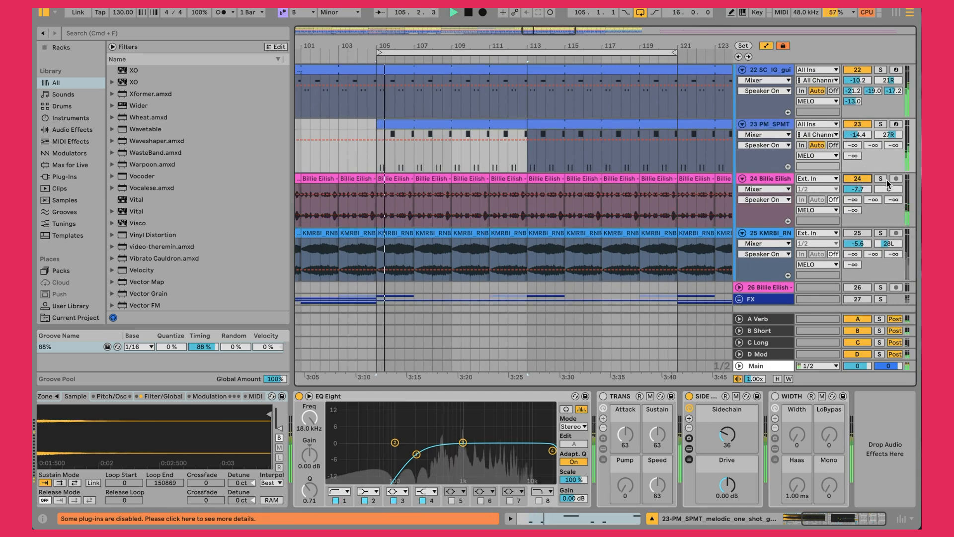
{"action": "left_click", "coordinate": [879, 178]}
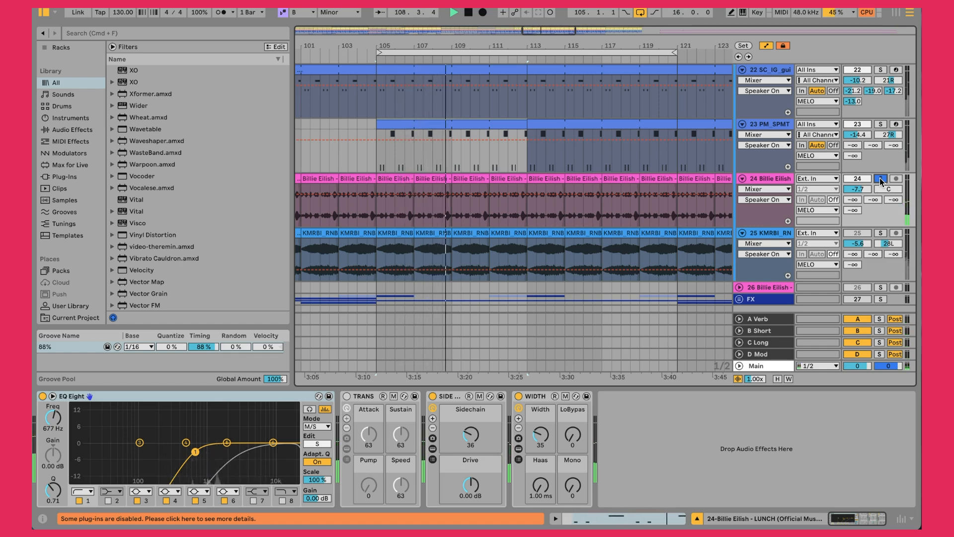
{"action": "left_click", "coordinate": [880, 178]}
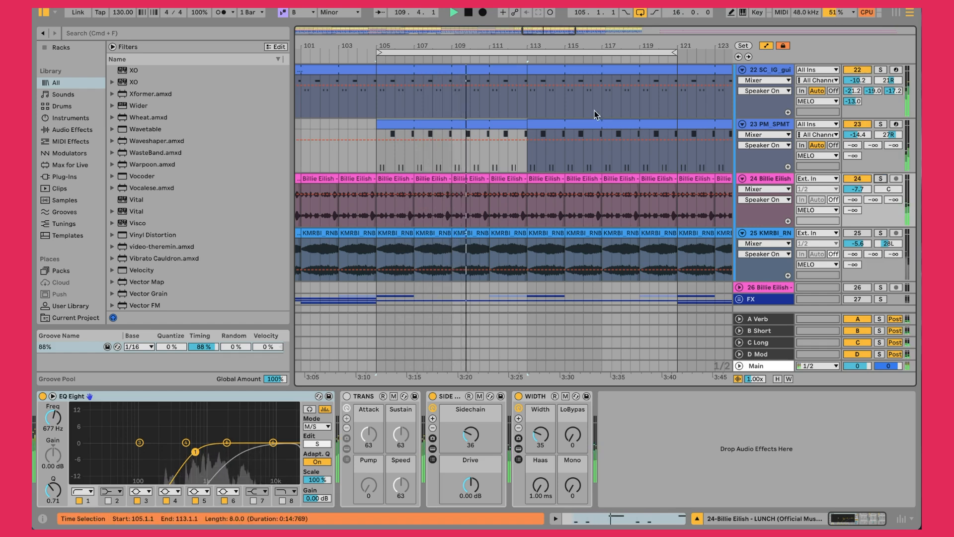
{"action": "key", "text": "space"}
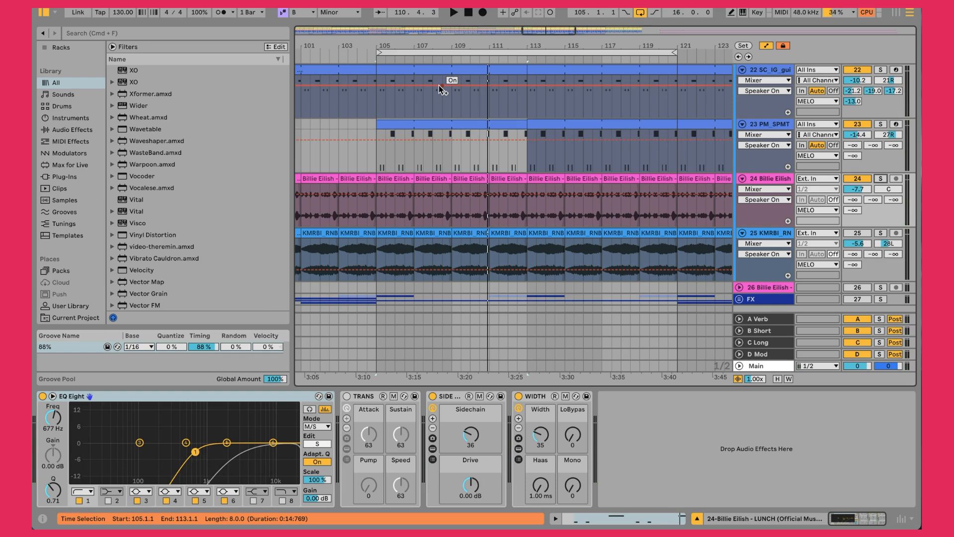
Play the arrangement from bar 1, stop, and select the time range of the bar 105 to 121 loop.
{"action": "left_click_drag", "start_coordinate": [421, 48], "coordinate": [466, 46]}
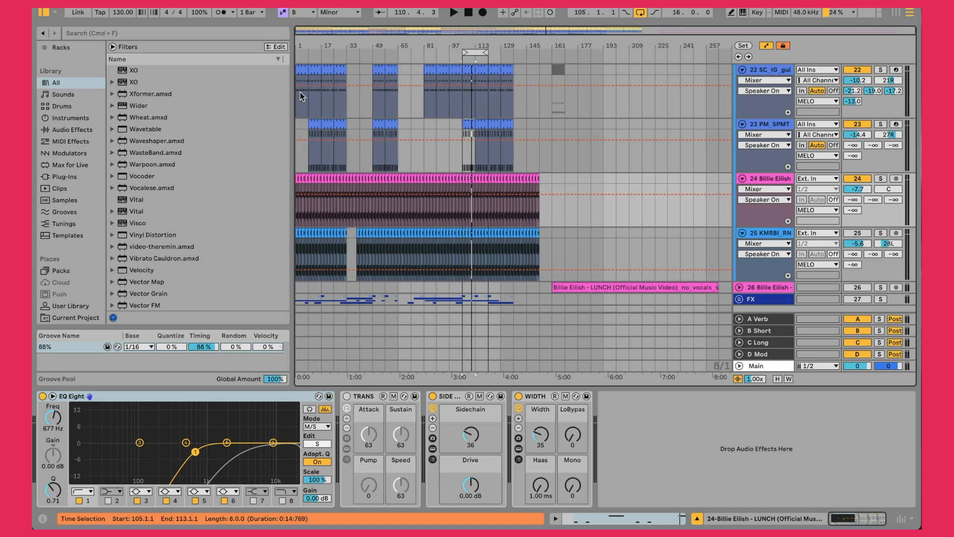
{"action": "left_click", "coordinate": [467, 13]}
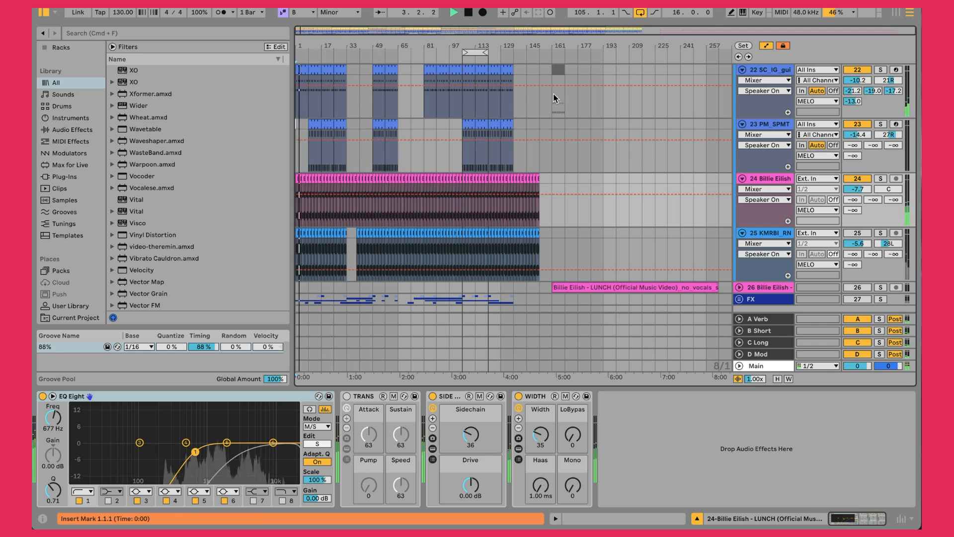
{"action": "key", "text": "space"}
{"action": "left_click", "coordinate": [479, 53]}
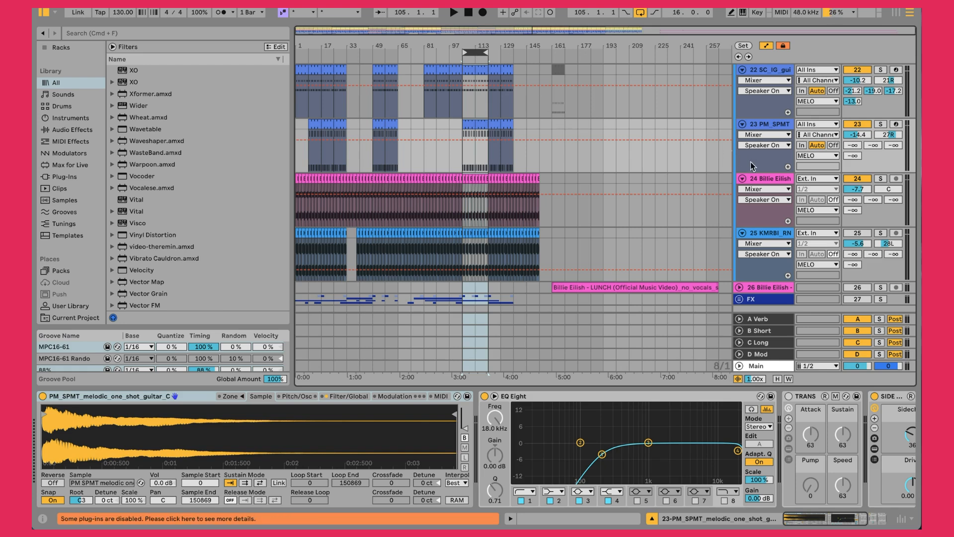
Examine the device chain of track 24, comparing the EQ Eight mid and side curves and checking the WIDTH rack.
{"action": "left_click", "coordinate": [764, 181]}
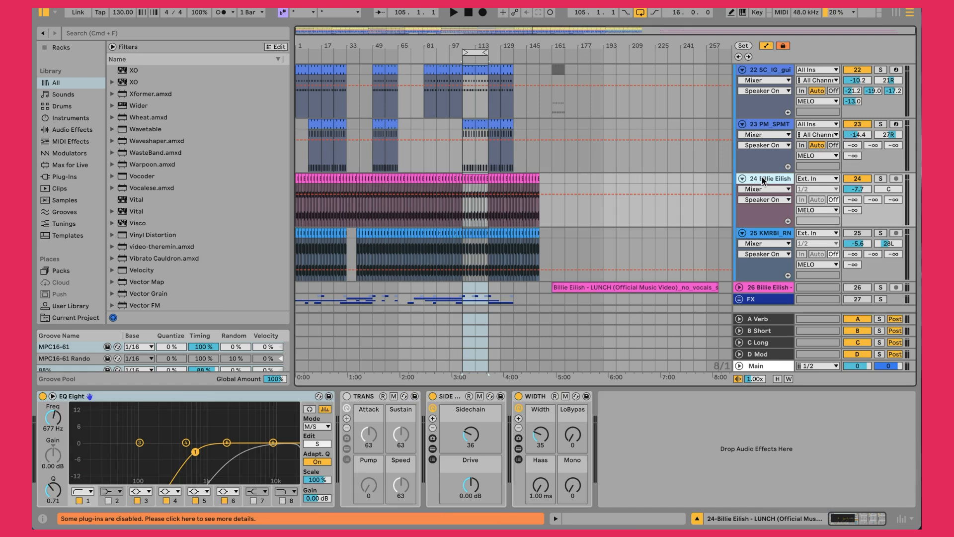
{"action": "left_click", "coordinate": [123, 411]}
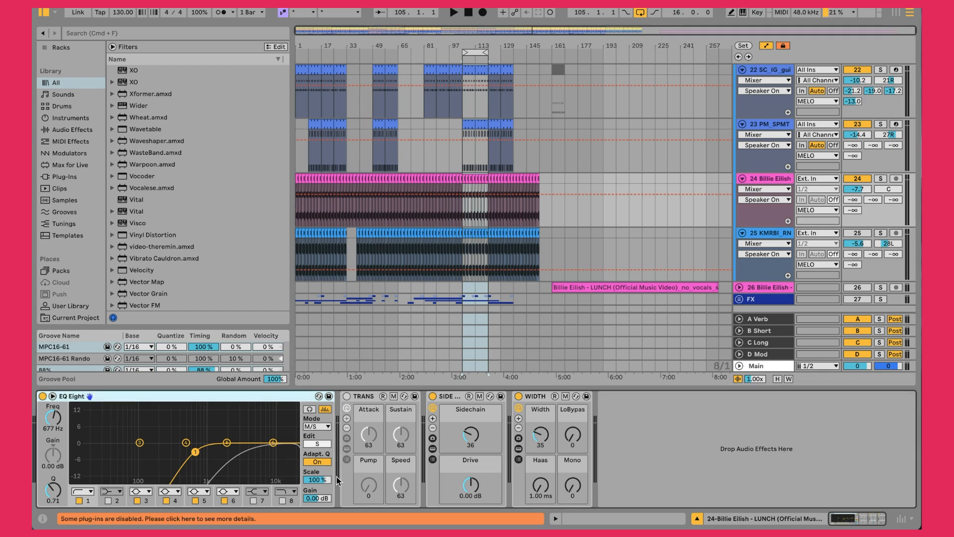
{"action": "left_click", "coordinate": [315, 444]}
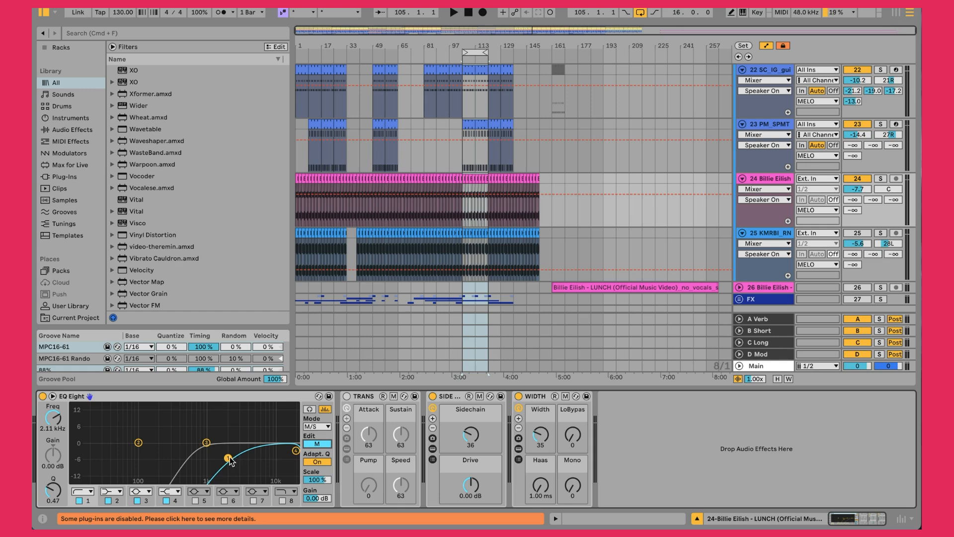
{"action": "left_click", "coordinate": [306, 443]}
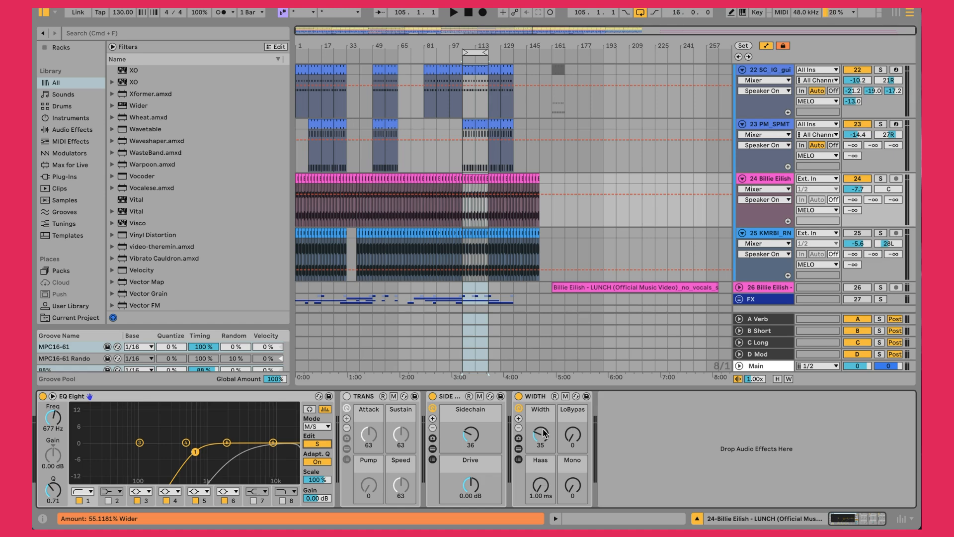
Activate the KMRBI strings track (25), then solo the Right Boom track and play it from bar 105.
{"action": "left_click", "coordinate": [858, 233]}
{"action": "left_click_drag", "start_coordinate": [469, 44], "coordinate": [463, 117]}
{"action": "scroll", "coordinate": [463, 118], "scroll_direction": "up", "scroll_amount": 1}
{"action": "scroll", "coordinate": [447, 174], "scroll_direction": "up", "scroll_amount": 5}
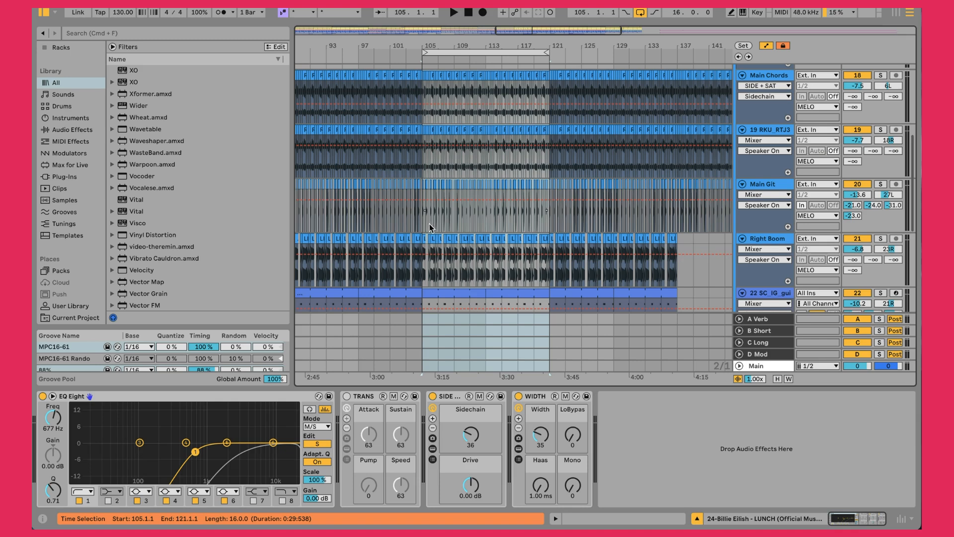
{"action": "left_click", "coordinate": [420, 252]}
{"action": "left_click", "coordinate": [422, 277]}
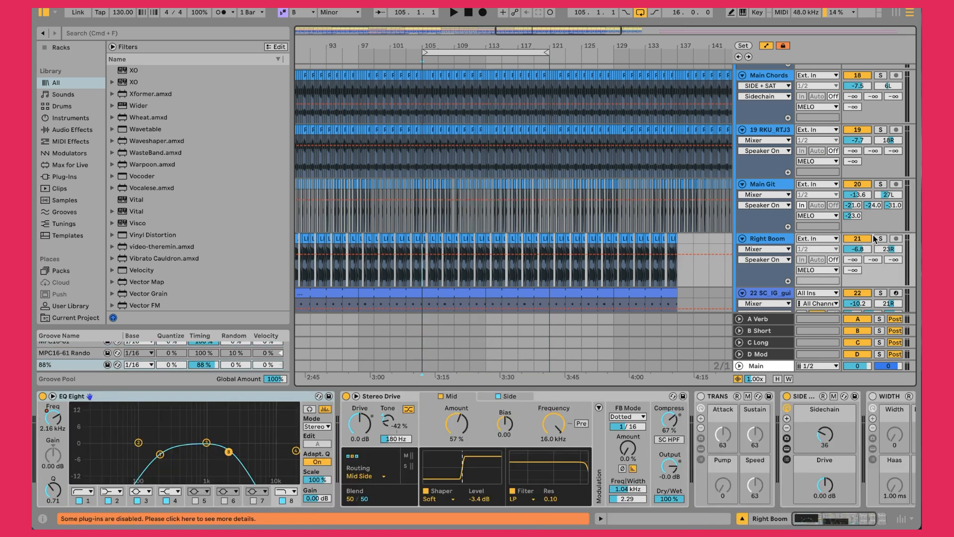
{"action": "left_click", "coordinate": [880, 239]}
{"action": "key", "text": "space"}
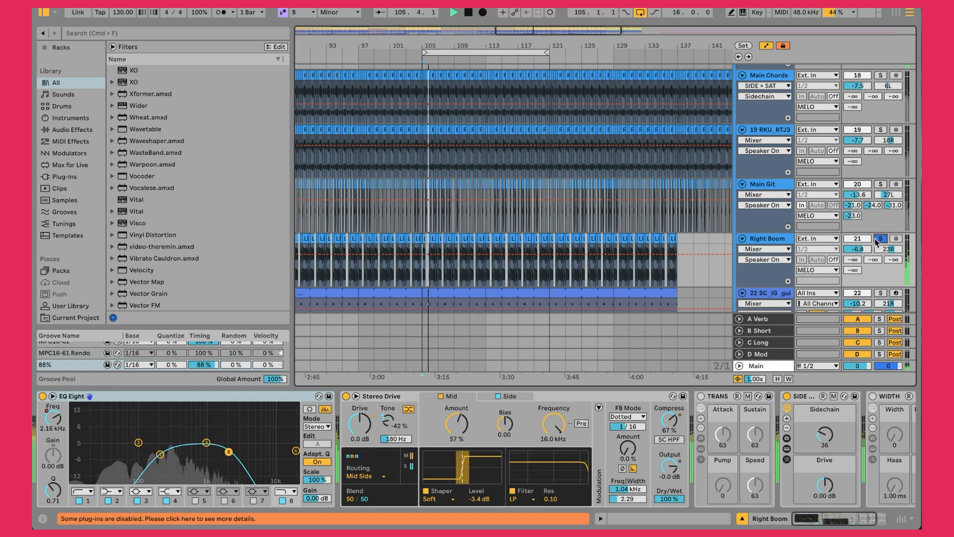
Switch the solo to the KMRBI strings track (25) during playback, clear it to hear the full mix, and stop.
{"action": "scroll", "coordinate": [876, 242], "scroll_direction": "down", "scroll_amount": 4}
{"action": "scroll", "coordinate": [875, 237], "scroll_direction": "down", "scroll_amount": 3}
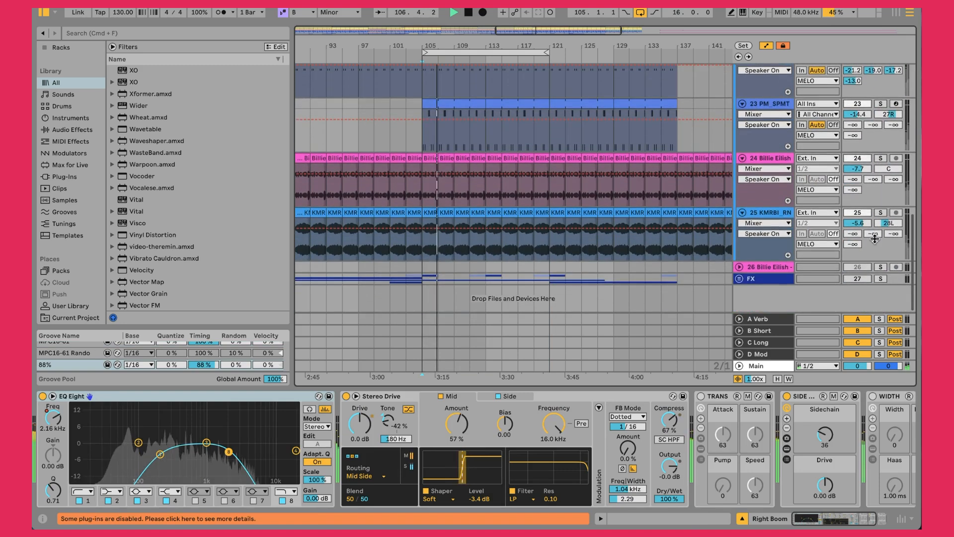
{"action": "left_click", "coordinate": [880, 212]}
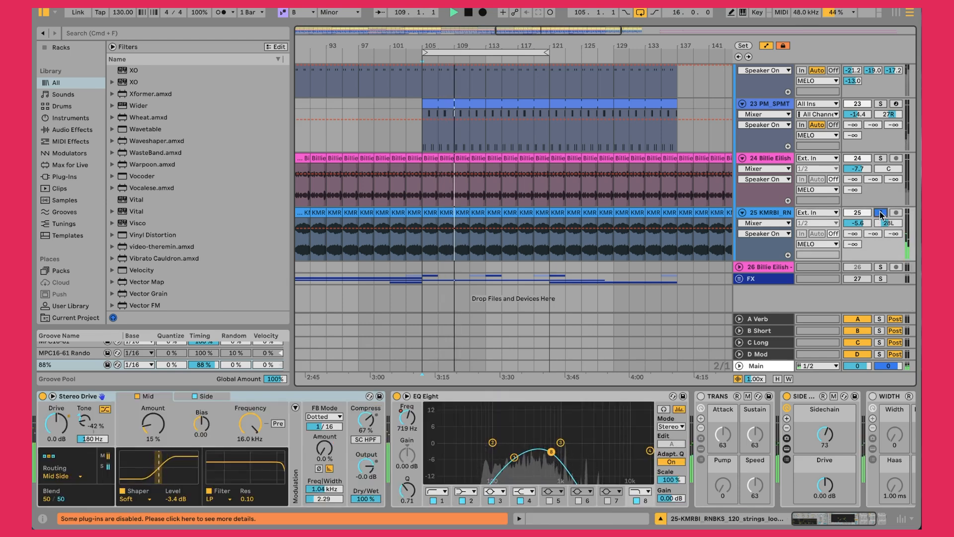
{"action": "left_click", "coordinate": [879, 212]}
{"action": "key", "text": "space"}
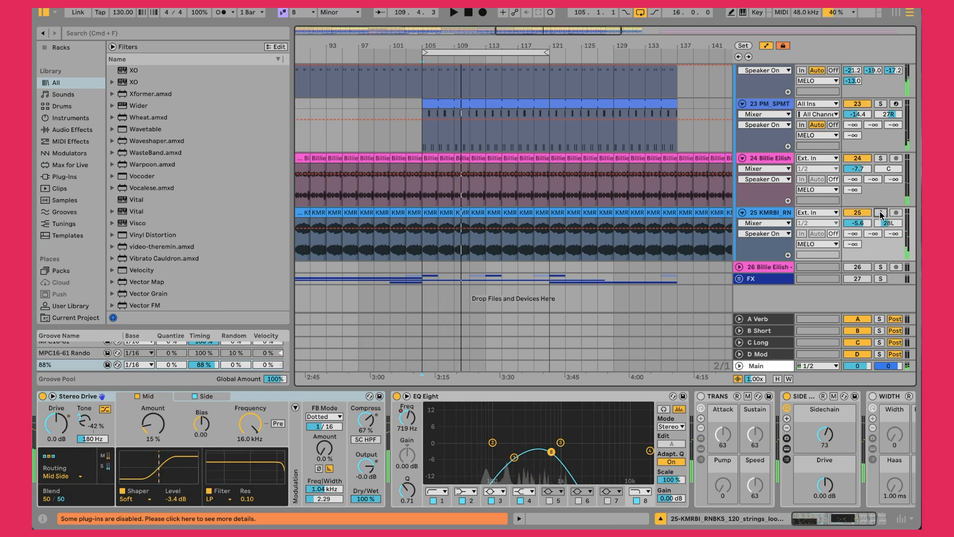
Play the KMRBI strings clip from bar 105 in context and soloed, clear the solo, and stop.
{"action": "left_click", "coordinate": [429, 208]}
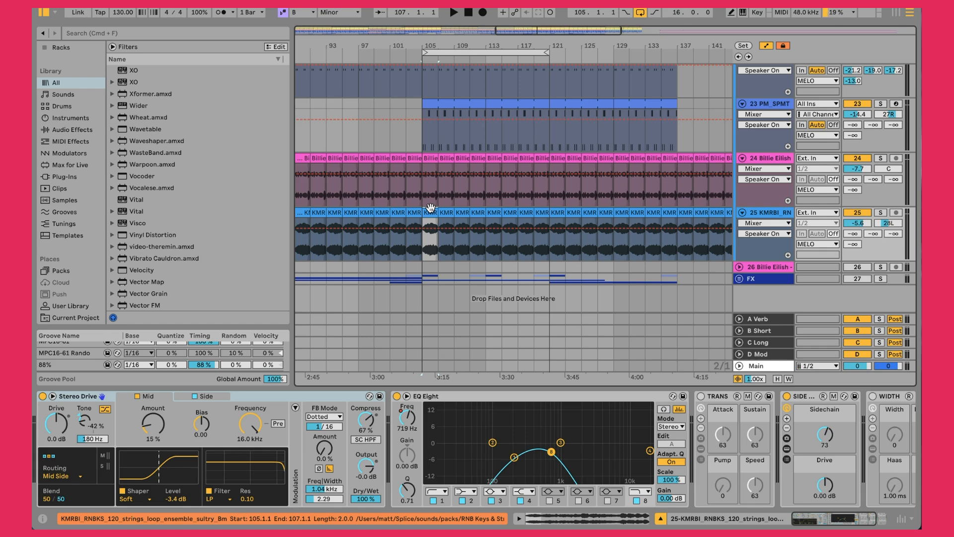
{"action": "key", "text": "space"}
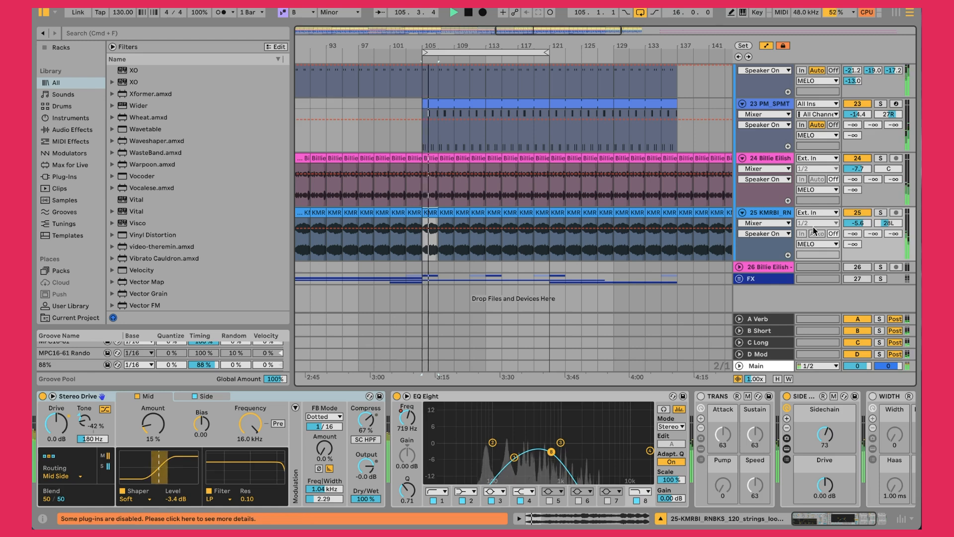
{"action": "left_click", "coordinate": [879, 213]}
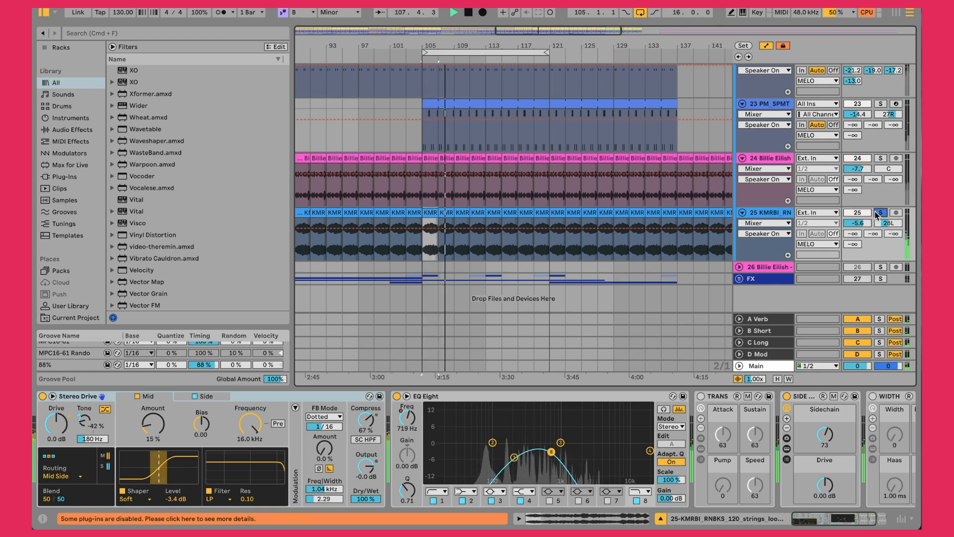
{"action": "left_click", "coordinate": [878, 213]}
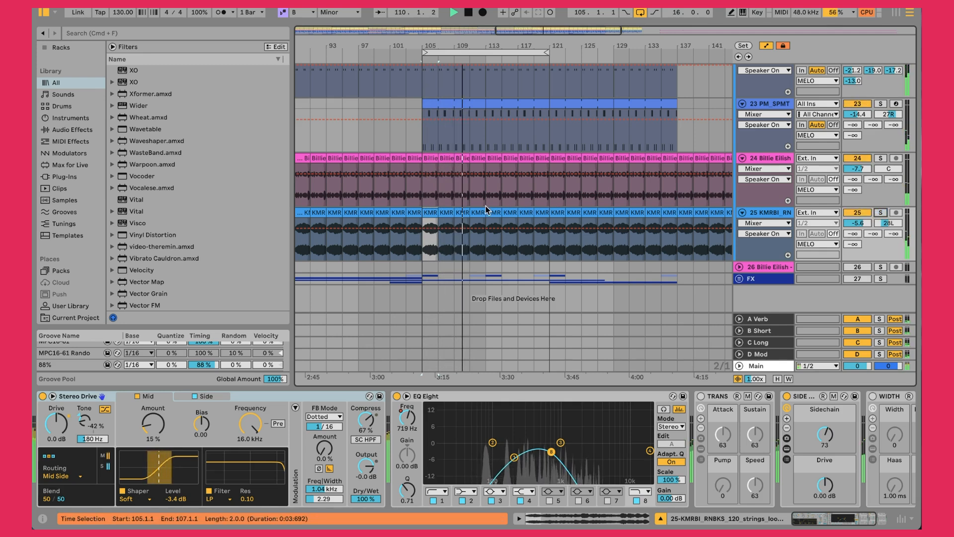
{"action": "key", "text": "space"}
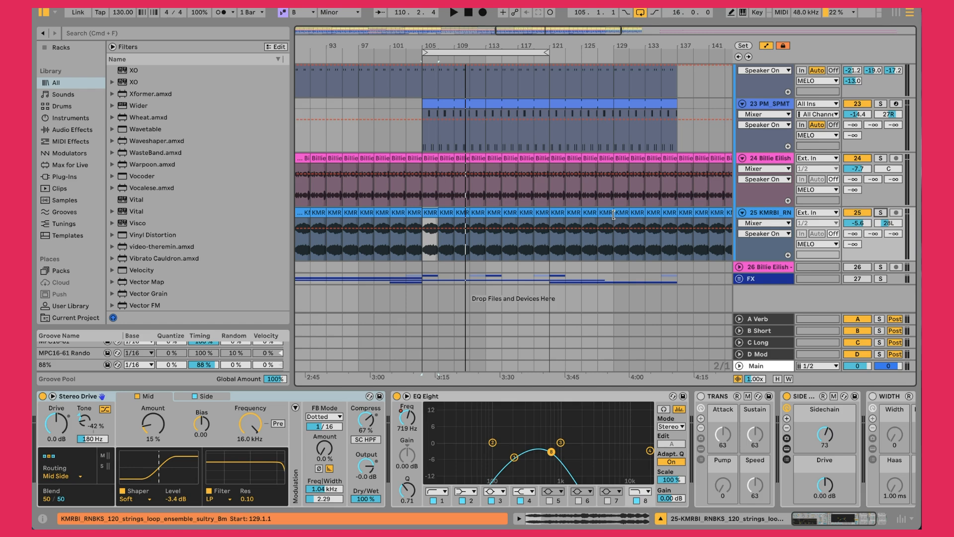
Examine the KMRBI strings device chain, from Stereo Drive and EQ Eight through to the SIDE and WIDTH racks.
{"action": "double_click", "coordinate": [764, 213]}
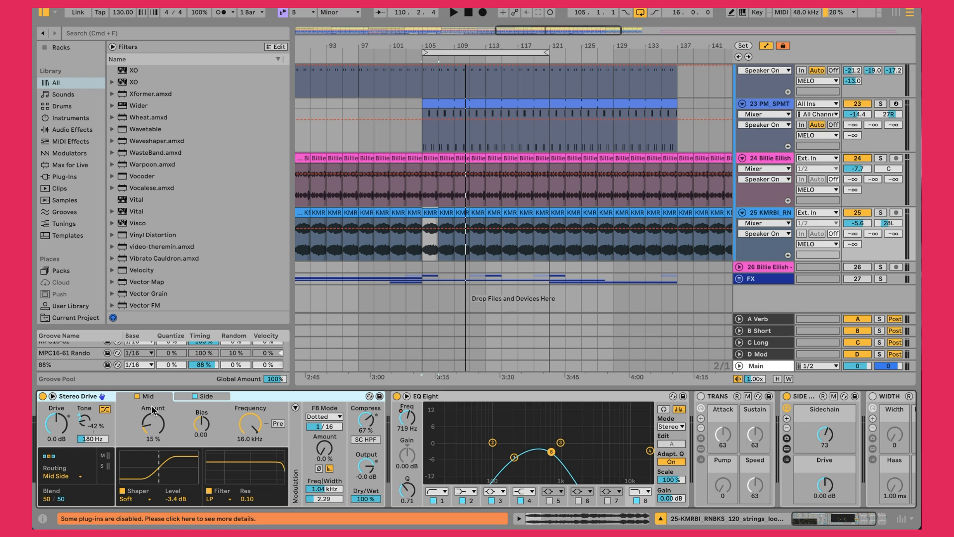
{"action": "scroll", "coordinate": [323, 414], "scroll_direction": "right", "scroll_amount": 4}
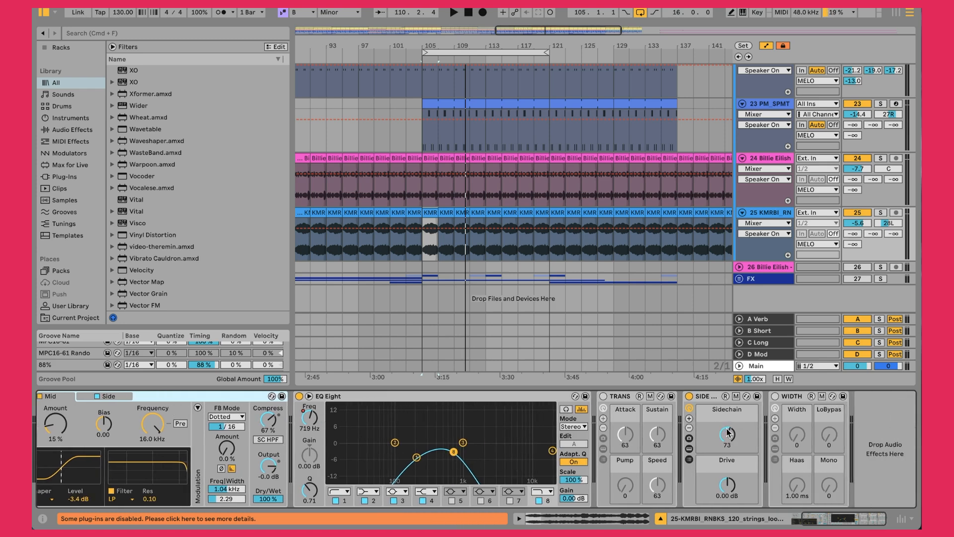
Fold the MELO group, examine THE_COMPRESSOR settings and its Magic setup questions on that group, and close the plug-in.
{"action": "scroll", "coordinate": [567, 161], "scroll_direction": "up", "scroll_amount": 5}
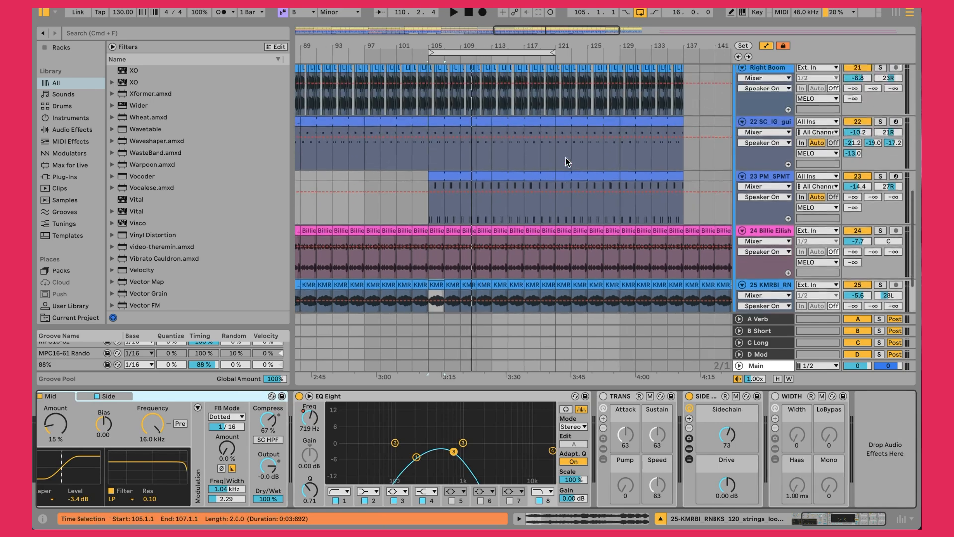
{"action": "scroll", "coordinate": [565, 158], "scroll_direction": "up", "scroll_amount": 10}
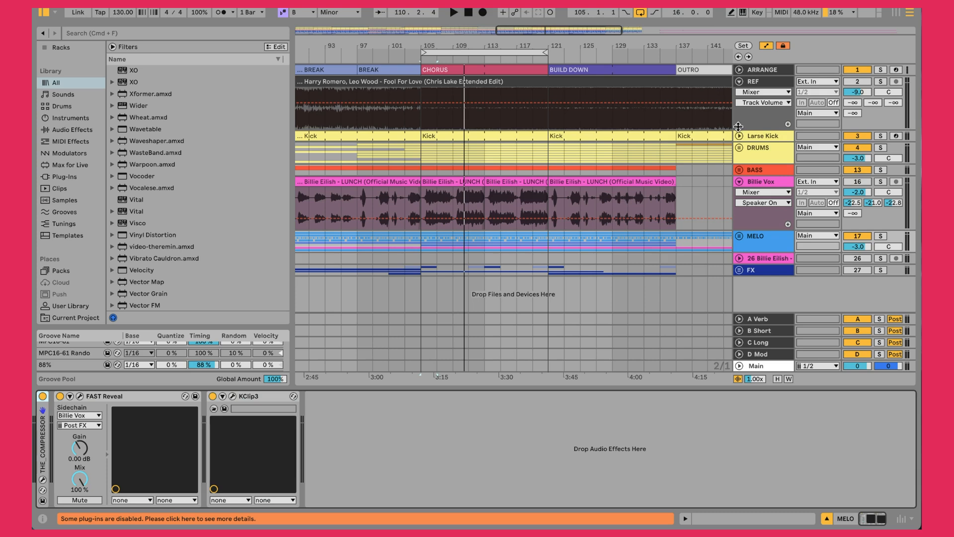
{"action": "left_click", "coordinate": [766, 240]}
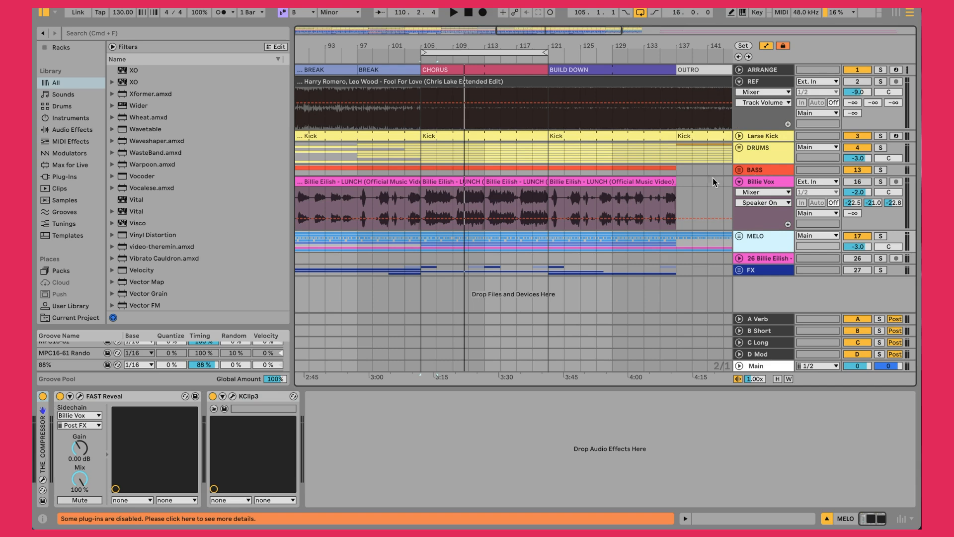
{"action": "left_click", "coordinate": [43, 479]}
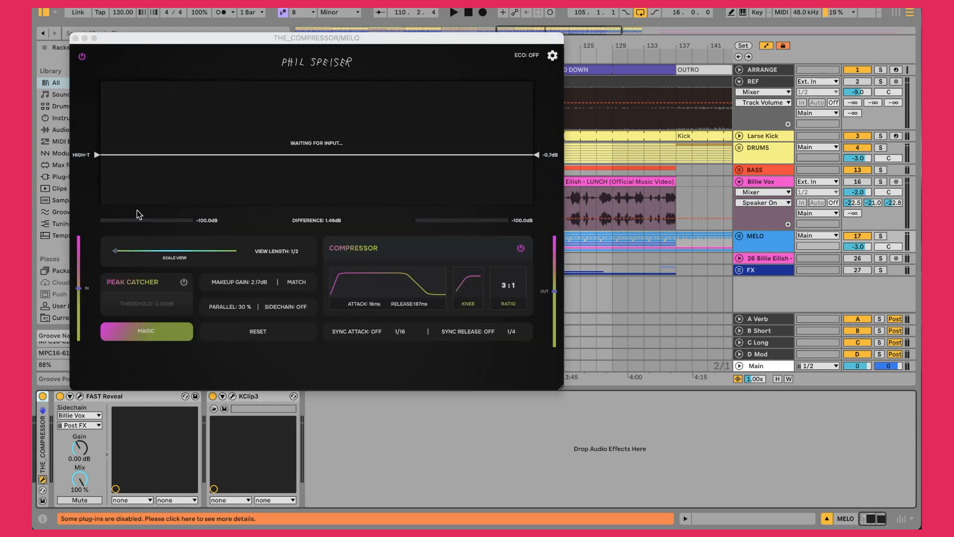
{"action": "left_click", "coordinate": [122, 325]}
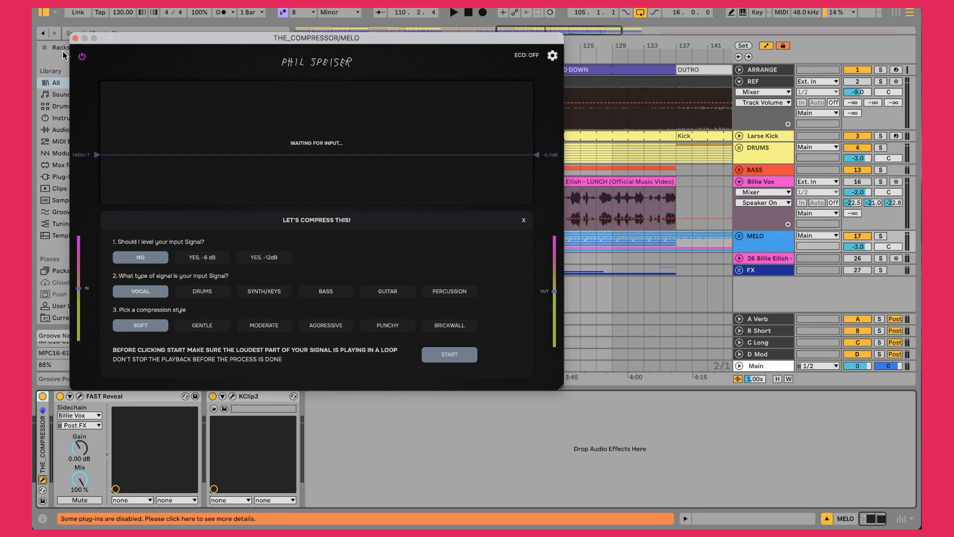
{"action": "left_click", "coordinate": [75, 38]}
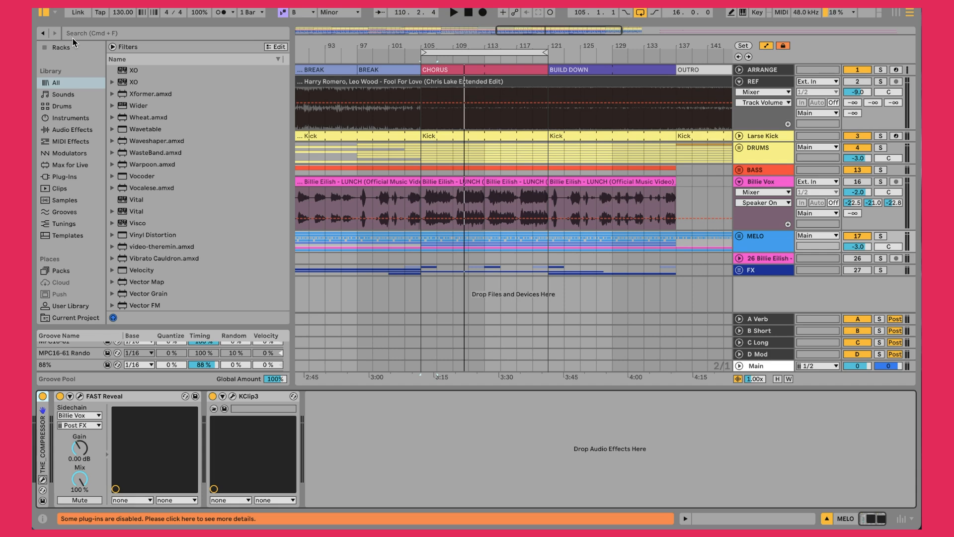
Open FAST Reveal on the MELO group, examine its sidechain profile and ducking settings, and close the plug-in.
{"action": "left_click", "coordinate": [80, 397]}
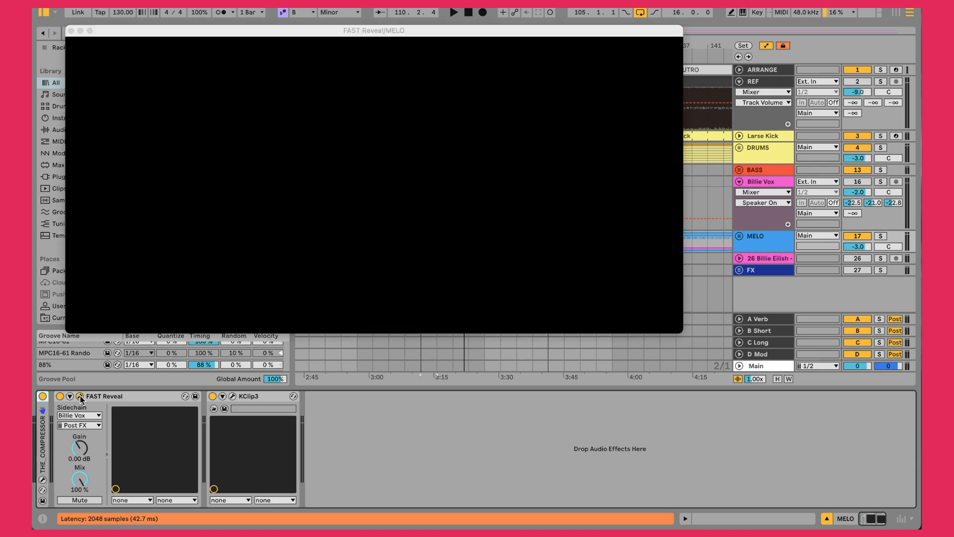
{"action": "left_click", "coordinate": [332, 229]}
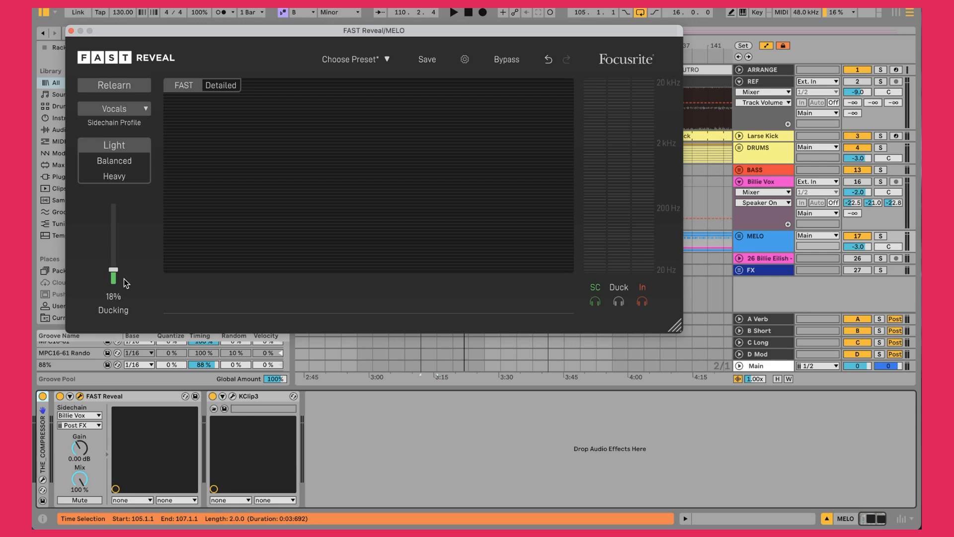
{"action": "left_click", "coordinate": [71, 31]}
Check the Billie Vox device chain, return to the MELO group's devices, and bring the full arrangement into view.
{"action": "left_click", "coordinate": [755, 197]}
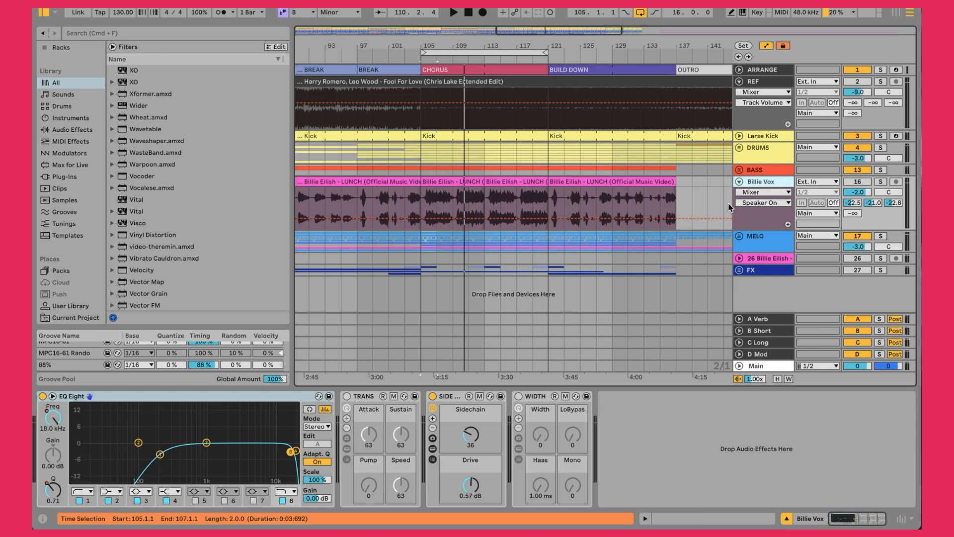
{"action": "left_click", "coordinate": [760, 240]}
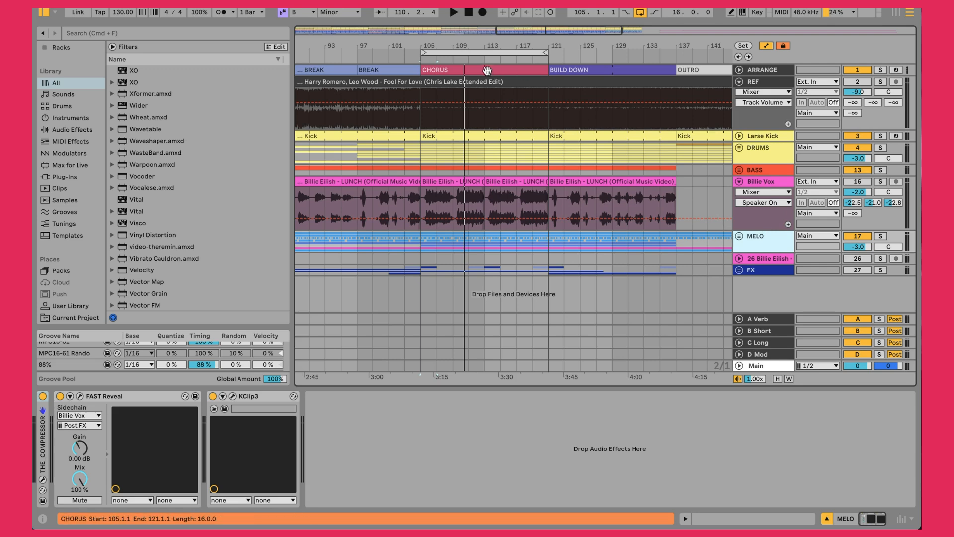
{"action": "left_click_drag", "start_coordinate": [472, 48], "coordinate": [472, 10]}
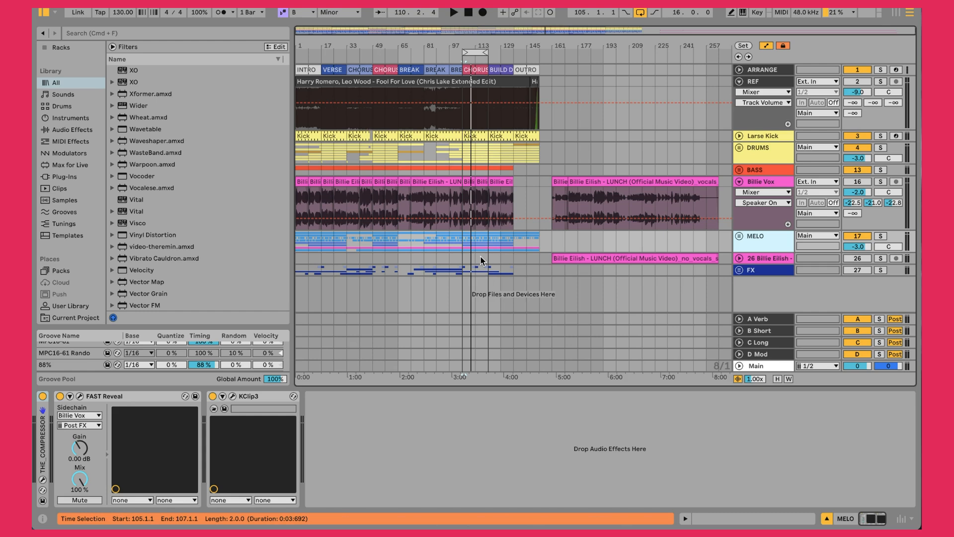
Review the section layout on the ARRANGE track, selecting the INTRO, the BREAK at bar 65 and the CHORUS at bar 105.
{"action": "left_click", "coordinate": [308, 68]}
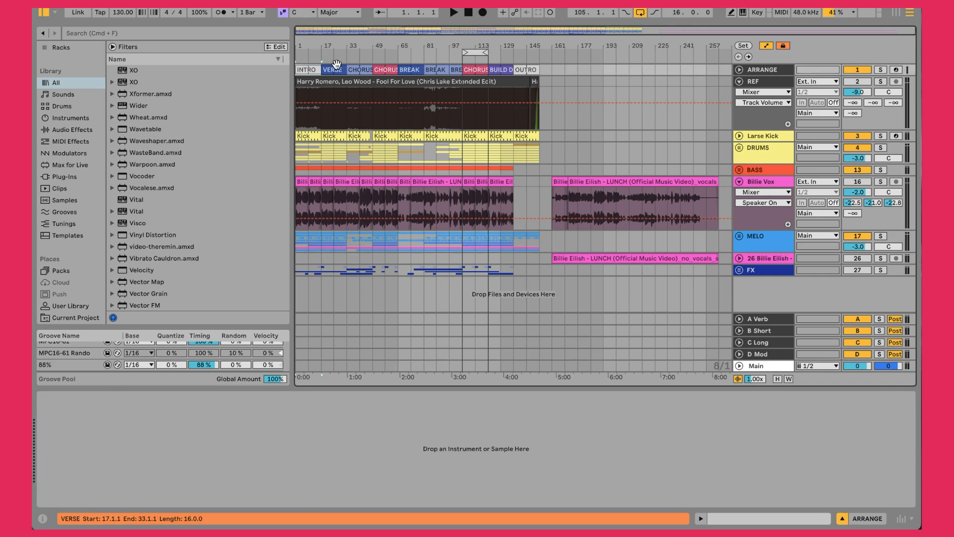
{"action": "left_click", "coordinate": [411, 69]}
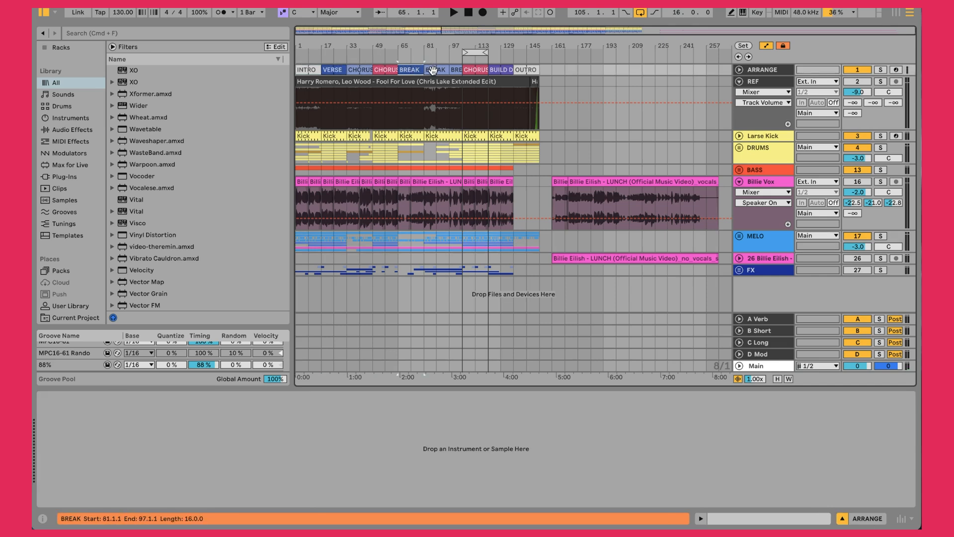
{"action": "left_click", "coordinate": [478, 146]}
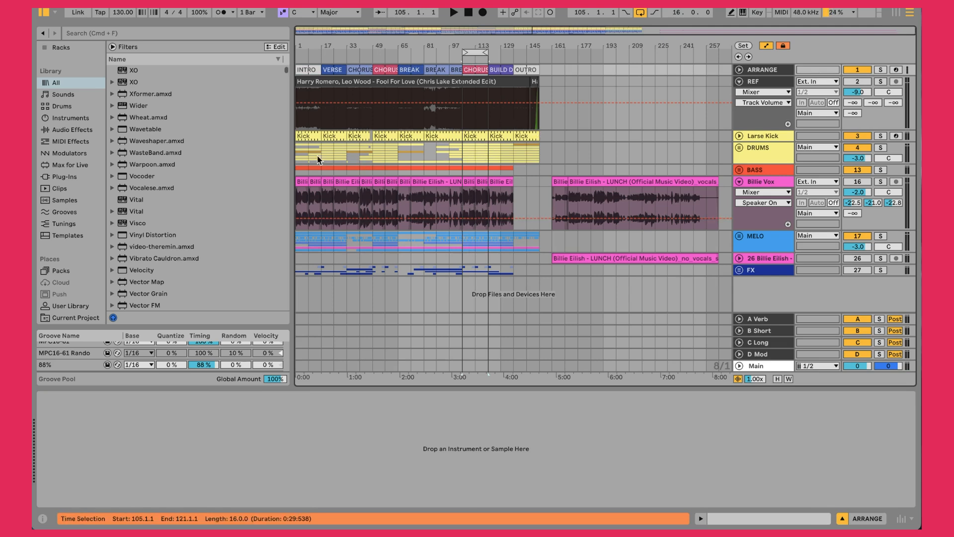
Step through the opening INTRO, VERSE and CHORUS sections on the ARRANGE track and compare them with the tracks below.
{"action": "left_click_drag", "start_coordinate": [299, 49], "coordinate": [318, 107]}
{"action": "left_click", "coordinate": [372, 69]}
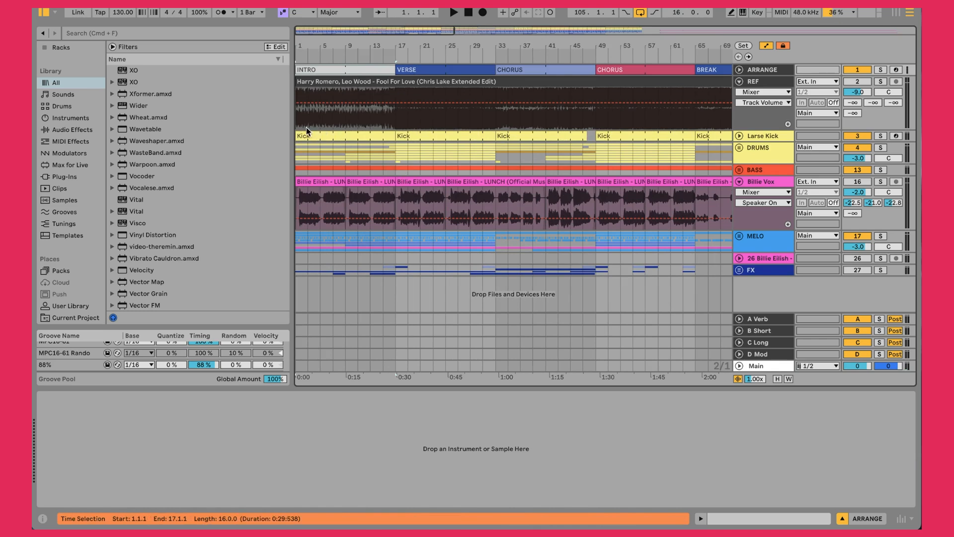
{"action": "left_click", "coordinate": [447, 70]}
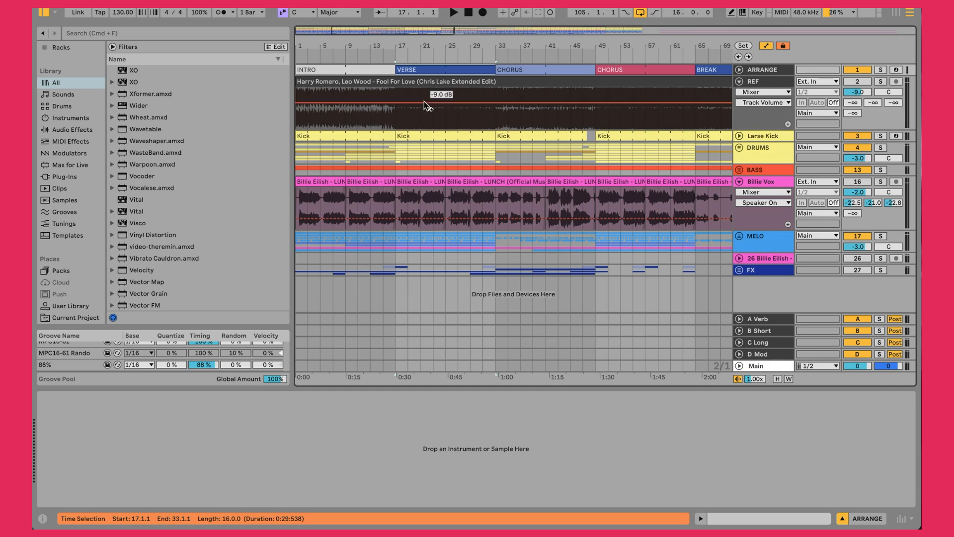
{"action": "left_click", "coordinate": [519, 70]}
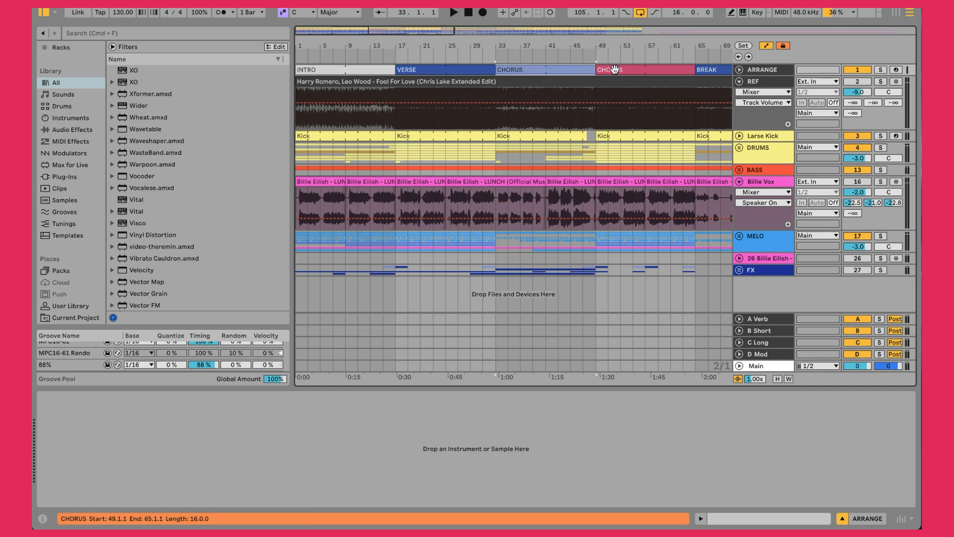
{"action": "left_click", "coordinate": [615, 70]}
{"action": "left_click", "coordinate": [716, 69]}
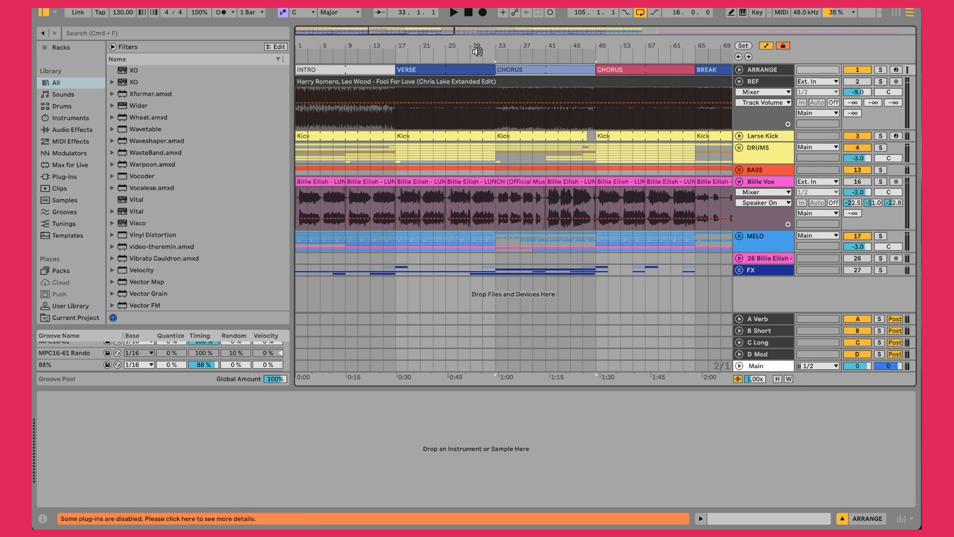
{"action": "left_click", "coordinate": [452, 70]}
{"action": "left_click_drag", "start_coordinate": [453, 42], "coordinate": [365, 42]}
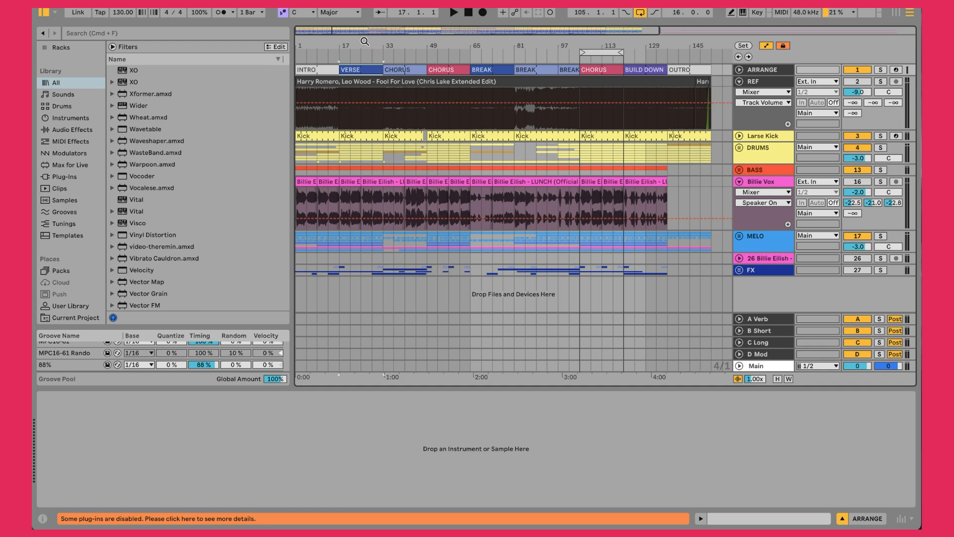
Unfold the FX group and check where its Cymbals, 909 Roll, -9 and -18 clips fall against the arrangement sections.
{"action": "left_click", "coordinate": [734, 269]}
{"action": "scroll", "coordinate": [844, 270], "scroll_direction": "down", "scroll_amount": 10}
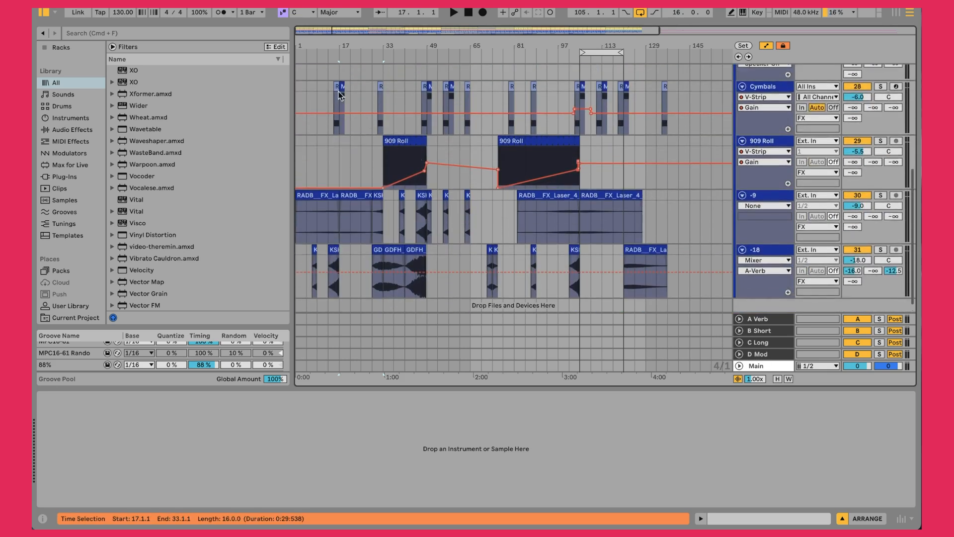
{"action": "scroll", "coordinate": [336, 83], "scroll_direction": "up", "scroll_amount": 10}
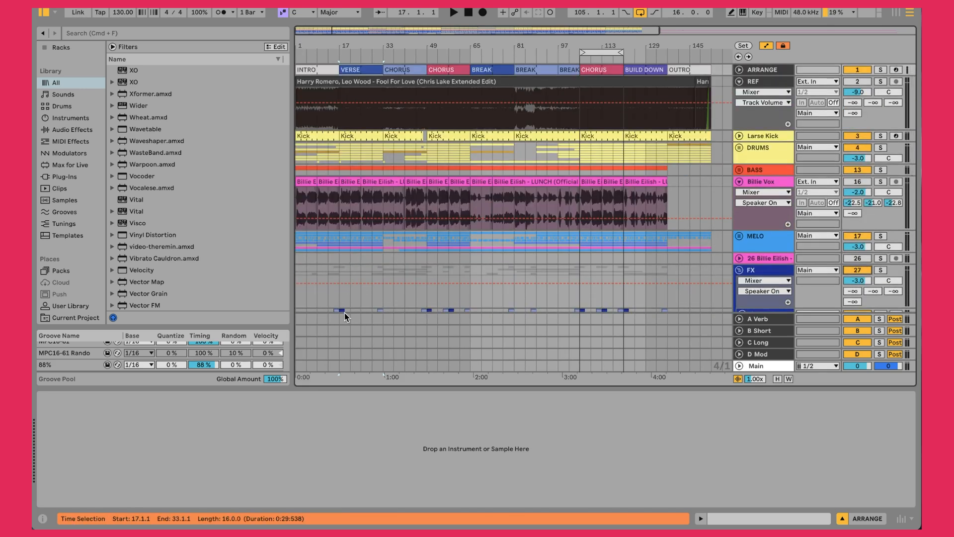
{"action": "scroll", "coordinate": [346, 317], "scroll_direction": "down", "scroll_amount": 3}
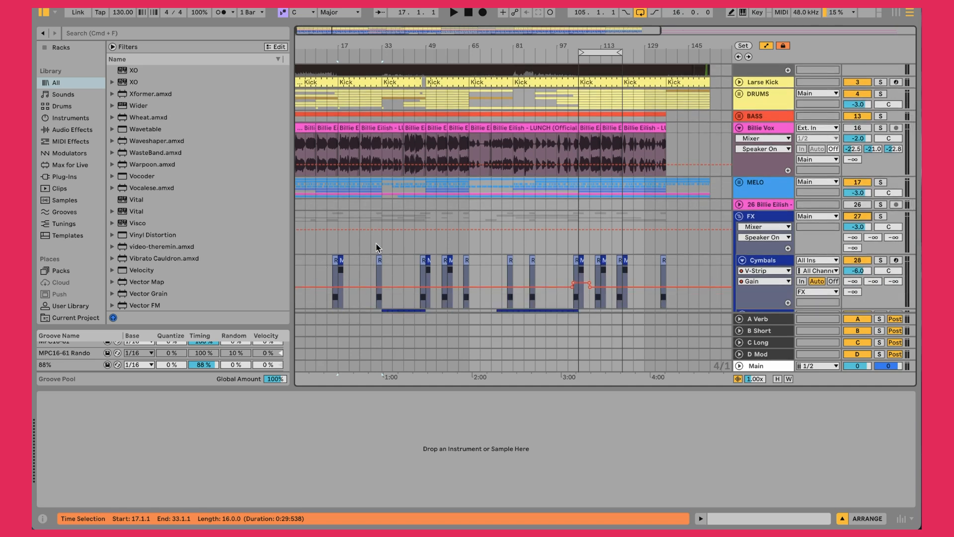
{"action": "scroll", "coordinate": [376, 244], "scroll_direction": "up", "scroll_amount": 3}
Select the CHORUS sections at bars 49 and 105 and compare them with the placement of the FX group's clips.
{"action": "left_click", "coordinate": [451, 71]}
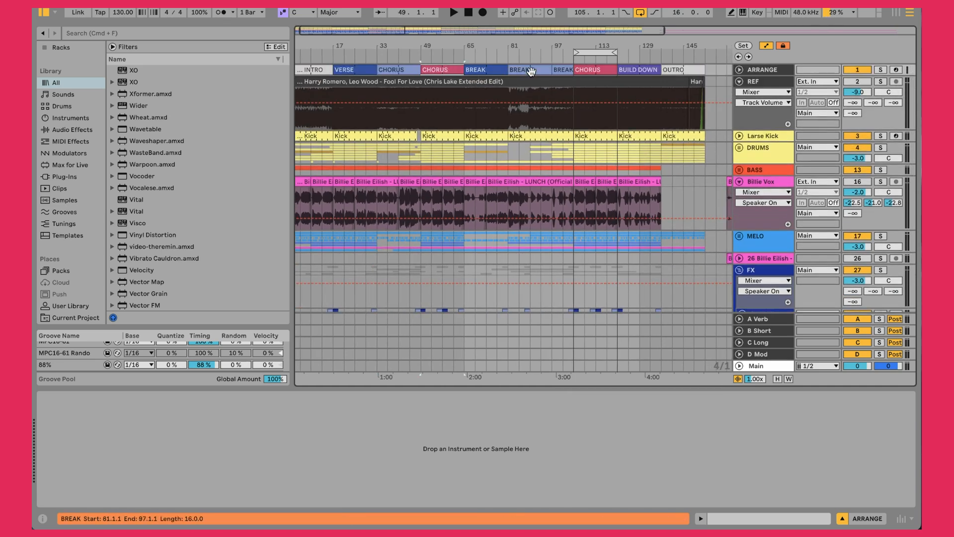
{"action": "left_click", "coordinate": [592, 69]}
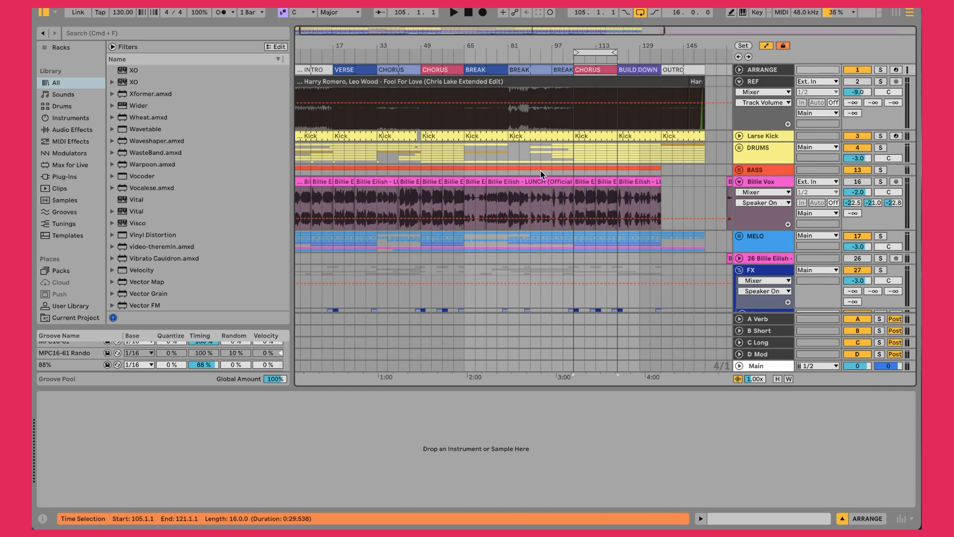
{"action": "scroll", "coordinate": [541, 171], "scroll_direction": "down", "scroll_amount": 12}
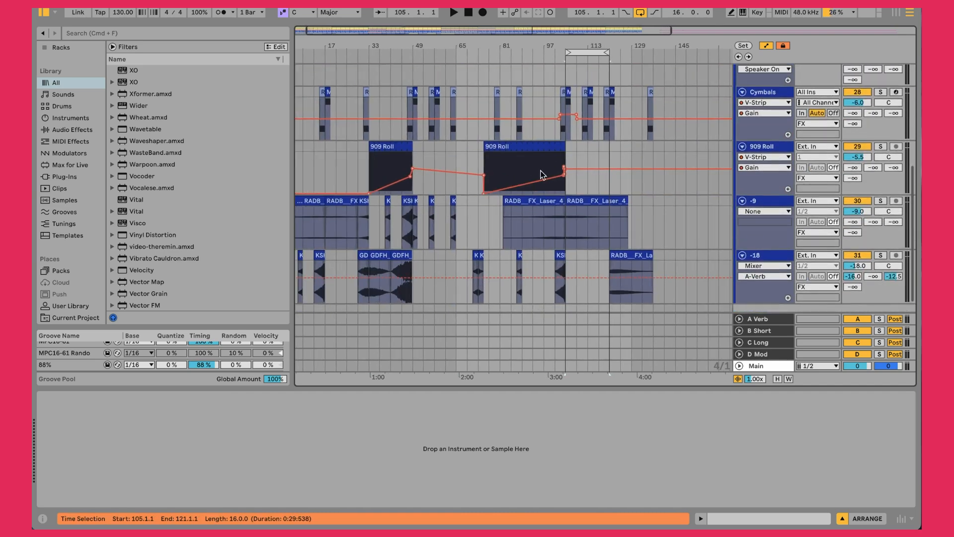
{"action": "scroll", "coordinate": [458, 179], "scroll_direction": "left", "scroll_amount": 1}
{"action": "scroll", "coordinate": [458, 179], "scroll_direction": "left", "scroll_amount": 1}
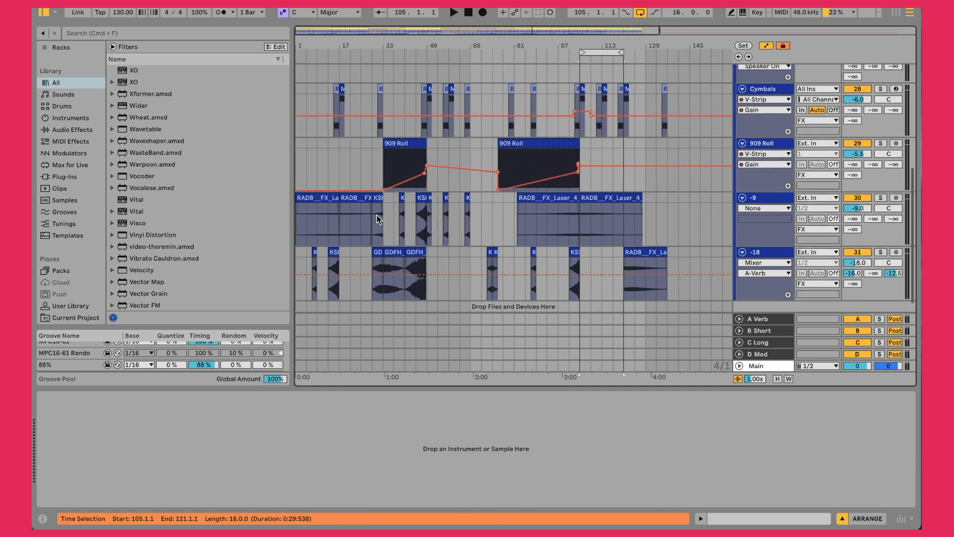
Solo the -18 effects track, play it from bar 13 into the VERSE, unsolo it during playback, and stop.
{"action": "left_click", "coordinate": [328, 270]}
{"action": "left_click", "coordinate": [879, 252]}
{"action": "key", "text": "space"}
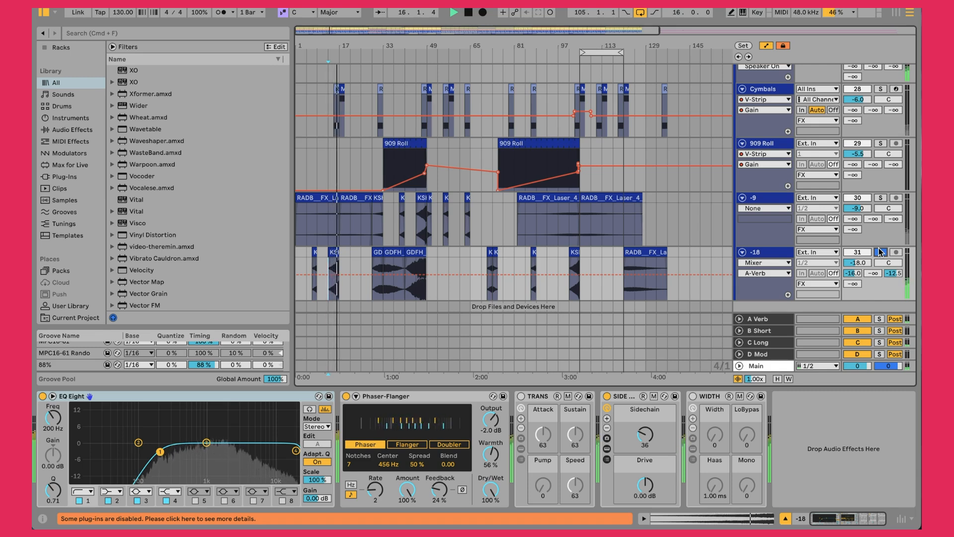
{"action": "left_click", "coordinate": [879, 252]}
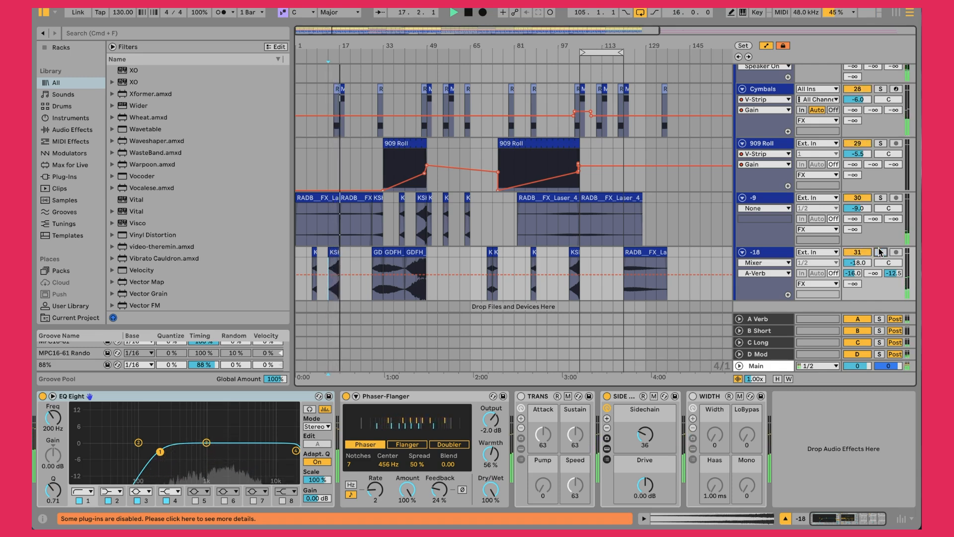
{"action": "key", "text": "space"}
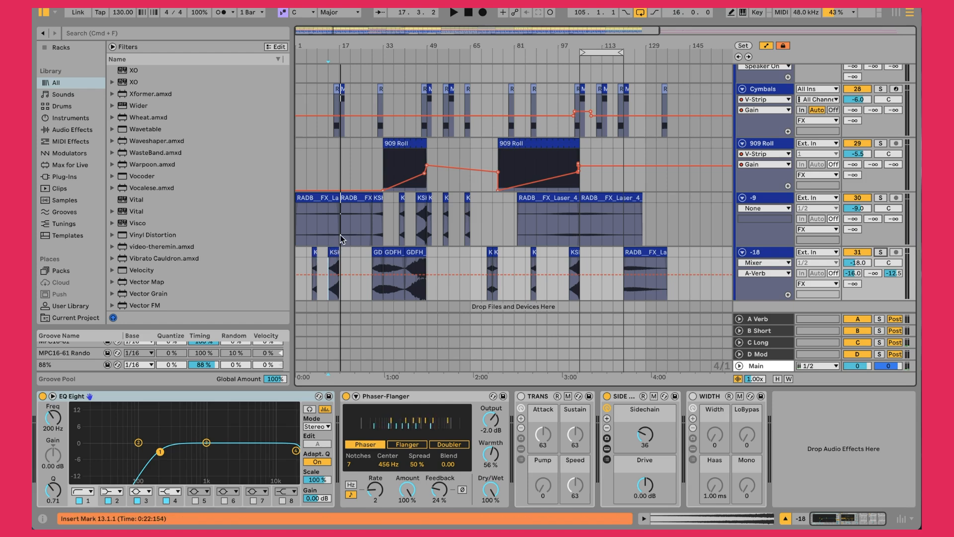
Check the -18 track's transition effects against the section markers and fold the FX group.
{"action": "scroll", "coordinate": [341, 231], "scroll_direction": "up", "scroll_amount": 10}
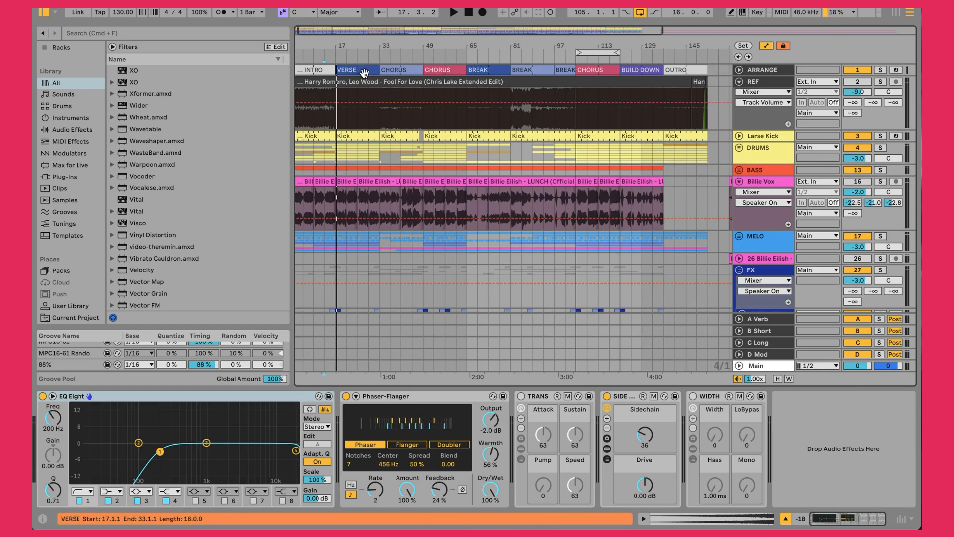
{"action": "scroll", "coordinate": [450, 224], "scroll_direction": "down", "scroll_amount": 10}
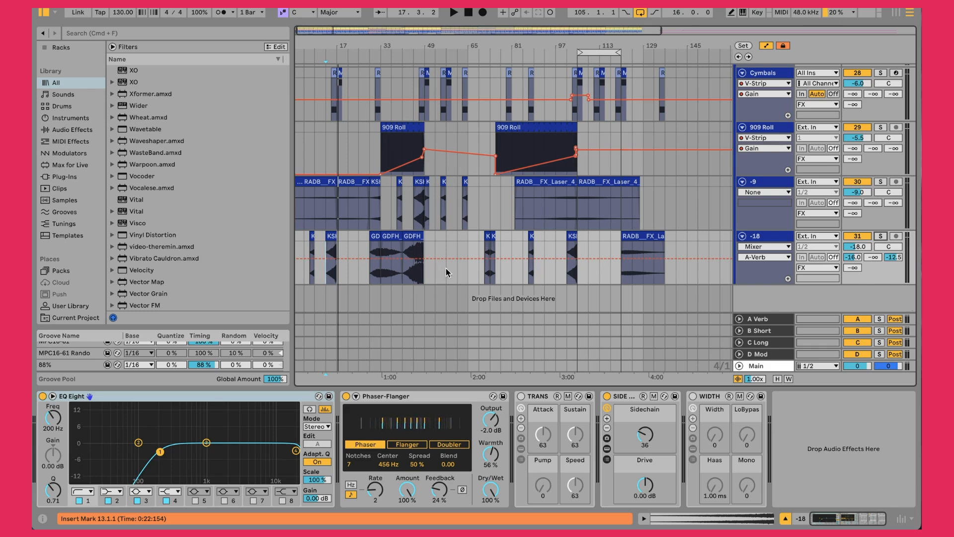
{"action": "scroll", "coordinate": [603, 205], "scroll_direction": "up", "scroll_amount": 10}
{"action": "left_click", "coordinate": [741, 111]}
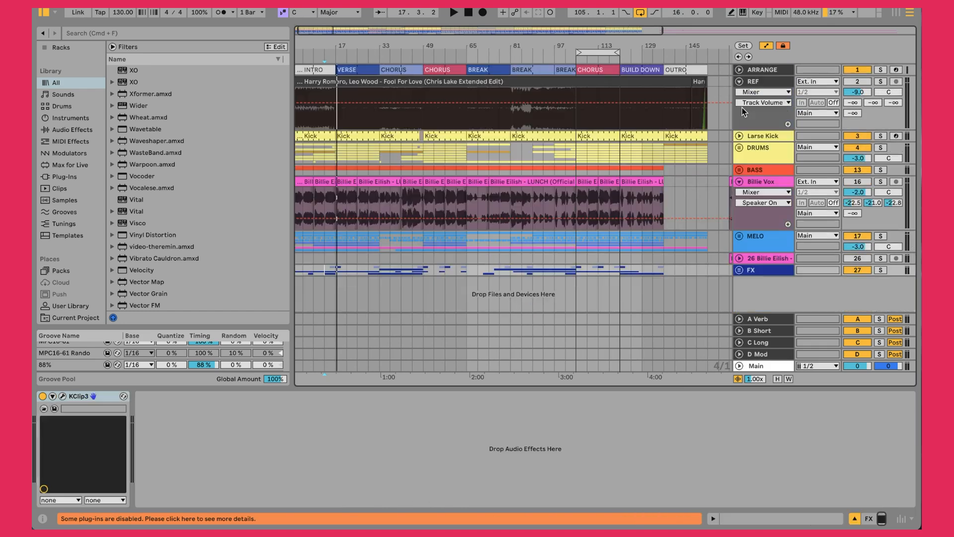
{"action": "scroll", "coordinate": [586, 128], "scroll_direction": "left", "scroll_amount": 1}
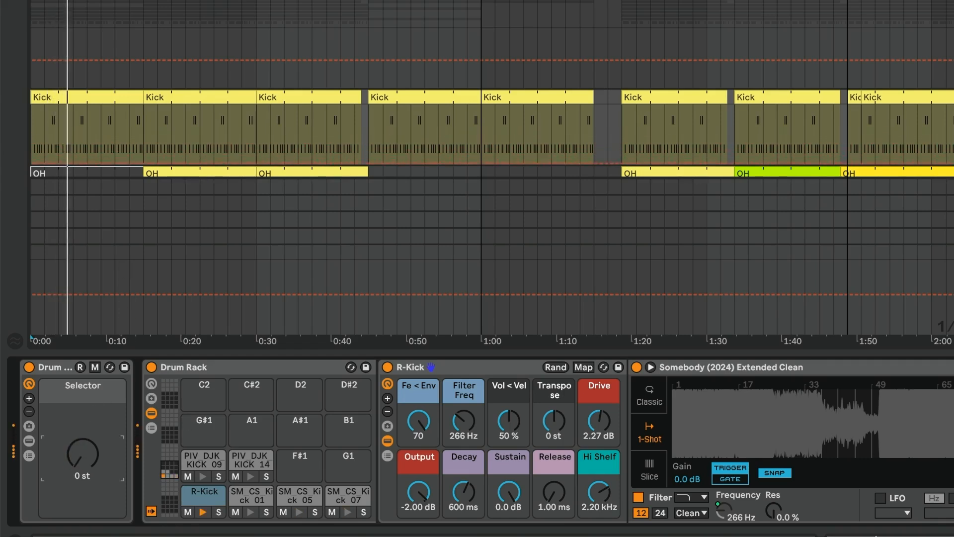
Examine the 128 BPM project's drum clips, OH device chain, bass tracks and MELO, VOX and FX groups during playback.
{"action": "left_click_drag", "start_coordinate": [722, 385], "coordinate": [743, 465]}
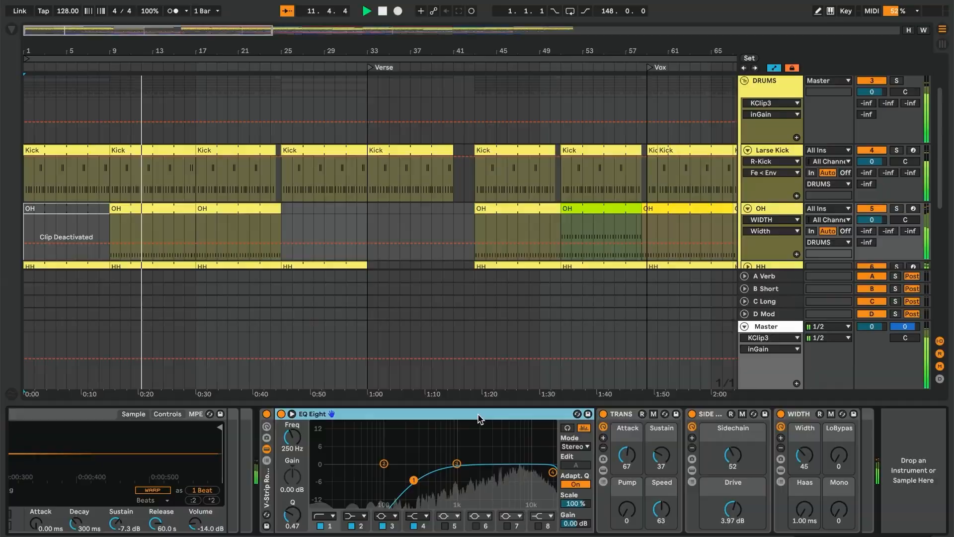
{"action": "scroll", "coordinate": [622, 181], "scroll_direction": "down", "scroll_amount": 10}
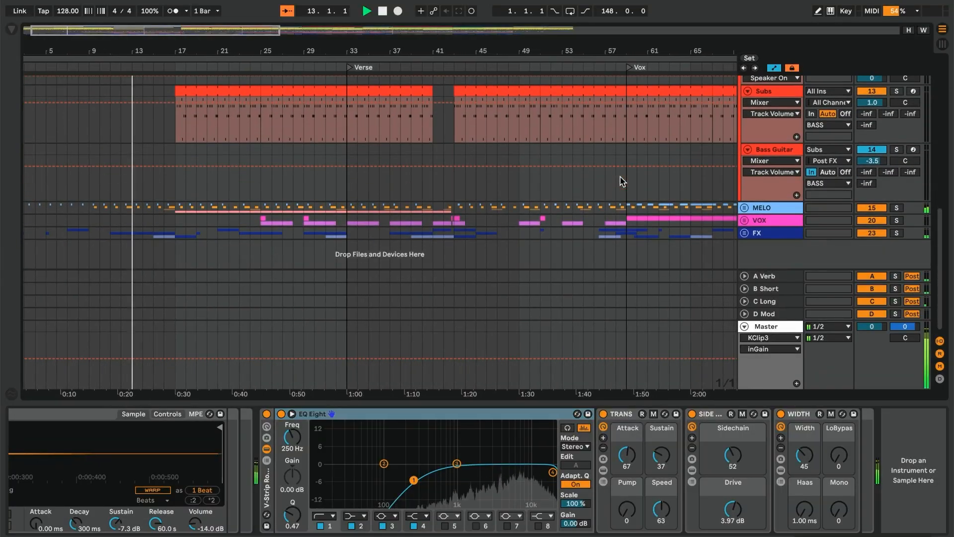
{"action": "scroll", "coordinate": [706, 231], "scroll_direction": "right", "scroll_amount": 5}
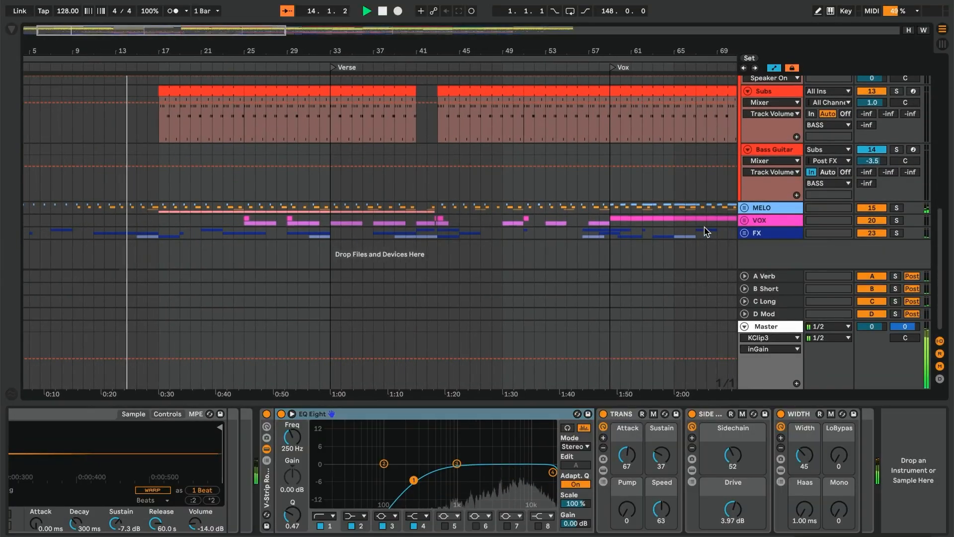
{"action": "scroll", "coordinate": [706, 231], "scroll_direction": "up", "scroll_amount": 8}
{"action": "scroll", "coordinate": [706, 231], "scroll_direction": "up", "scroll_amount": 5}
{"action": "scroll", "coordinate": [706, 232], "scroll_direction": "right", "scroll_amount": 6}
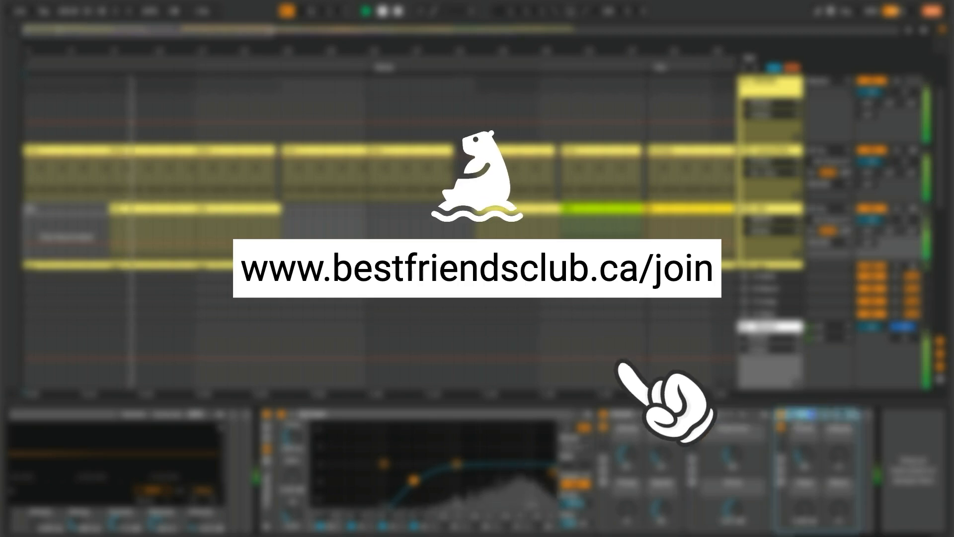
{"action": "left_click", "coordinate": [478, 414]}
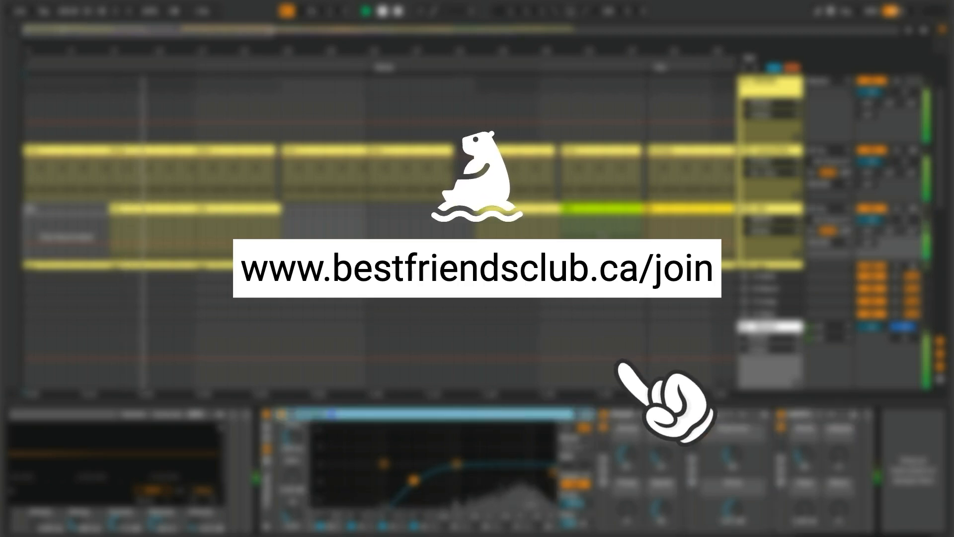
Browse the Beatport Top 100 chart from its first entries down towards the end of the list.
{"action": "scroll", "coordinate": [622, 179], "scroll_direction": "down", "scroll_amount": 10}
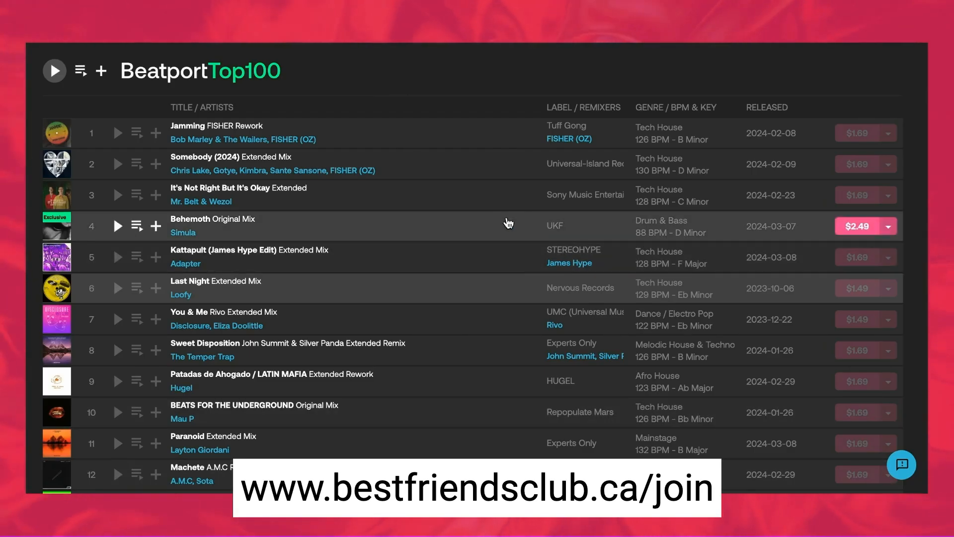
{"action": "scroll", "coordinate": [508, 223], "scroll_direction": "down", "scroll_amount": 8}
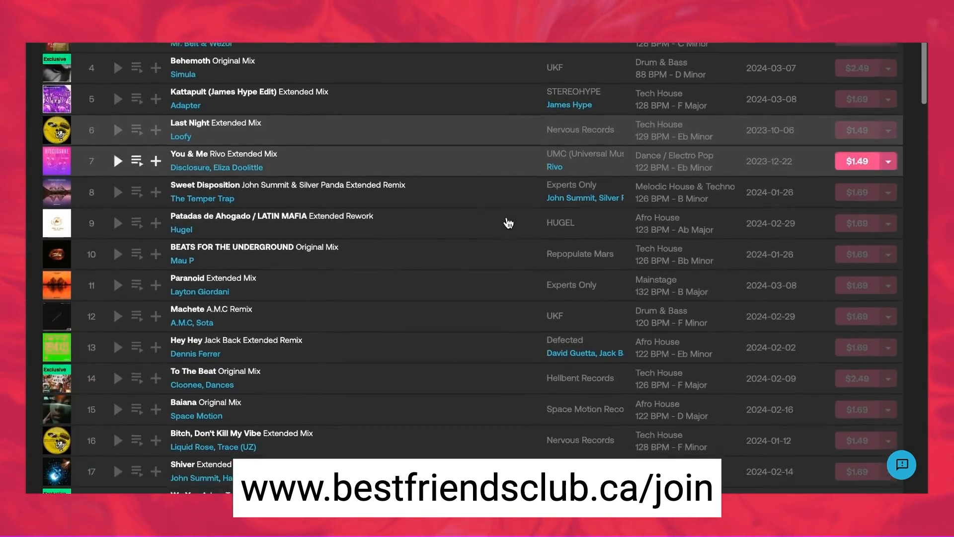
{"action": "scroll", "coordinate": [508, 222], "scroll_direction": "down", "scroll_amount": 20}
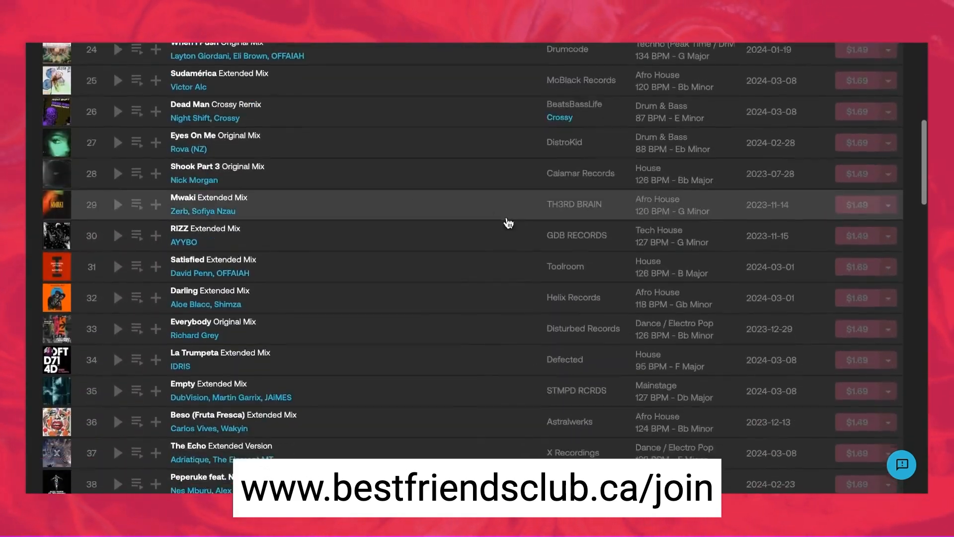
{"action": "scroll", "coordinate": [506, 217], "scroll_direction": "down", "scroll_amount": 15}
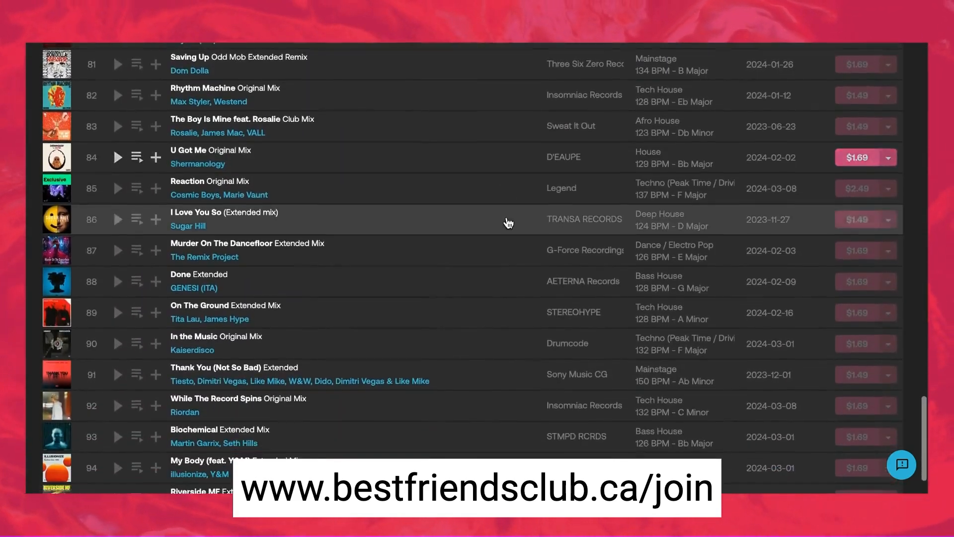